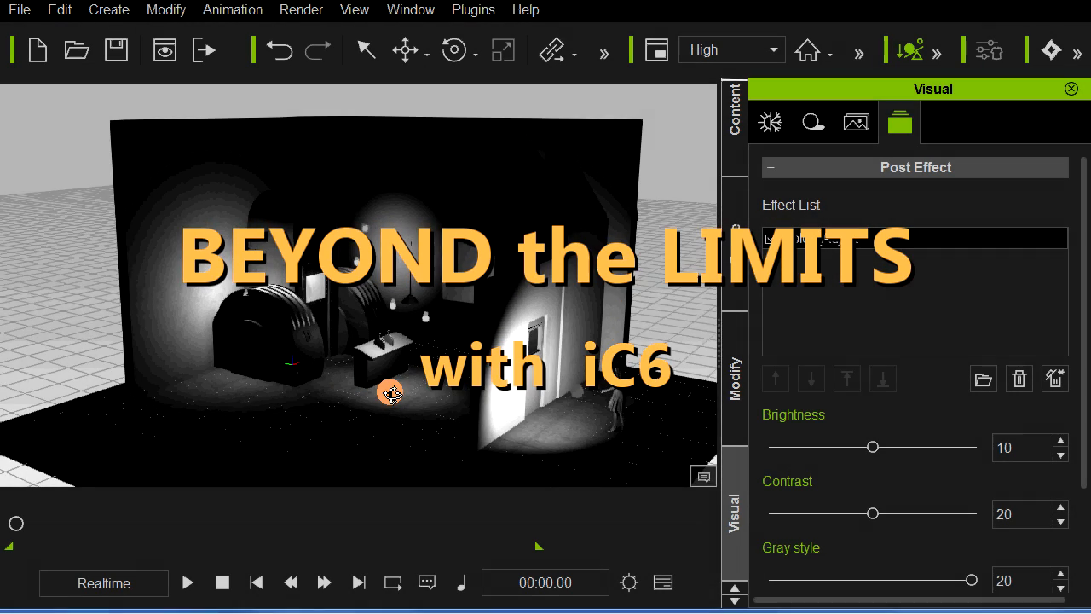
Step: Disable the Color_Adjust post effect to return the viewport to the scene's own colors
{"action": "right_click_drag", "start_coordinate": [365, 402], "coordinate": [427, 389]}
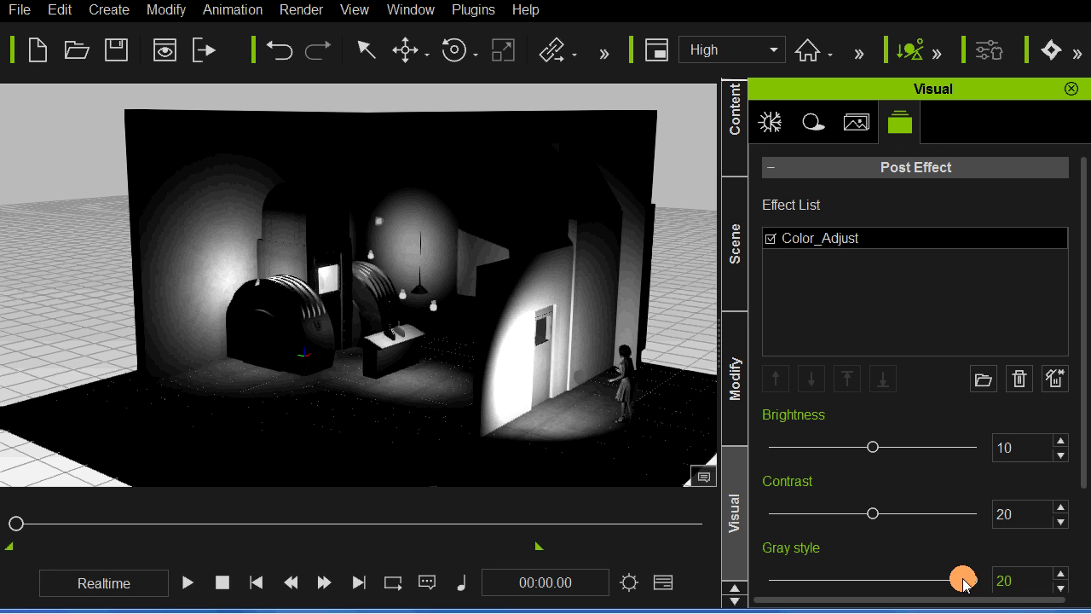
{"action": "left_click_drag", "start_coordinate": [970, 579], "coordinate": [921, 580]}
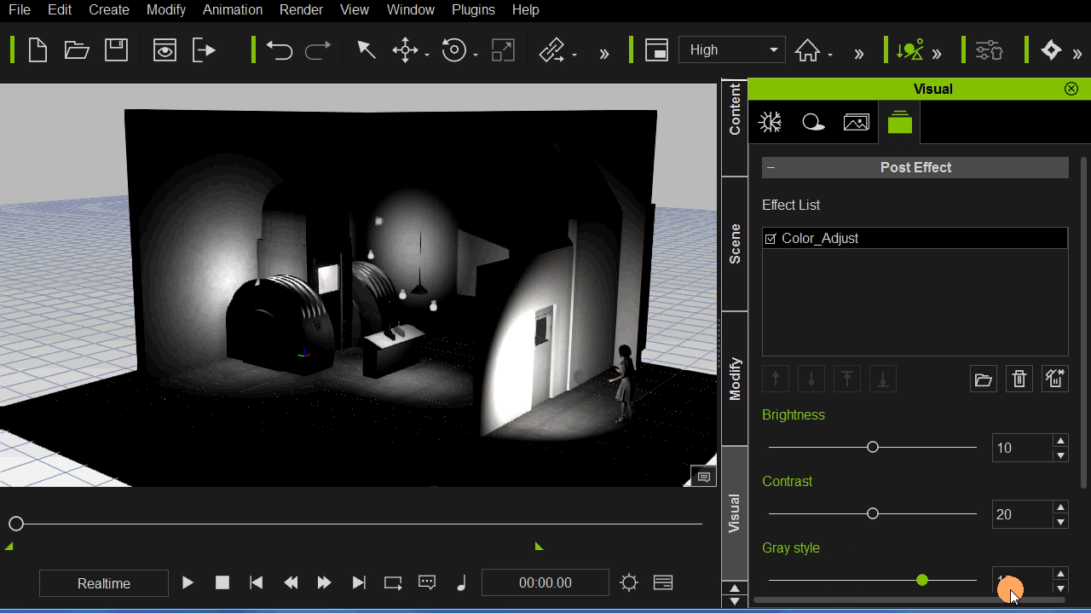
{"action": "left_click", "coordinate": [770, 240]}
{"action": "left_click_drag", "start_coordinate": [445, 365], "coordinate": [436, 364]}
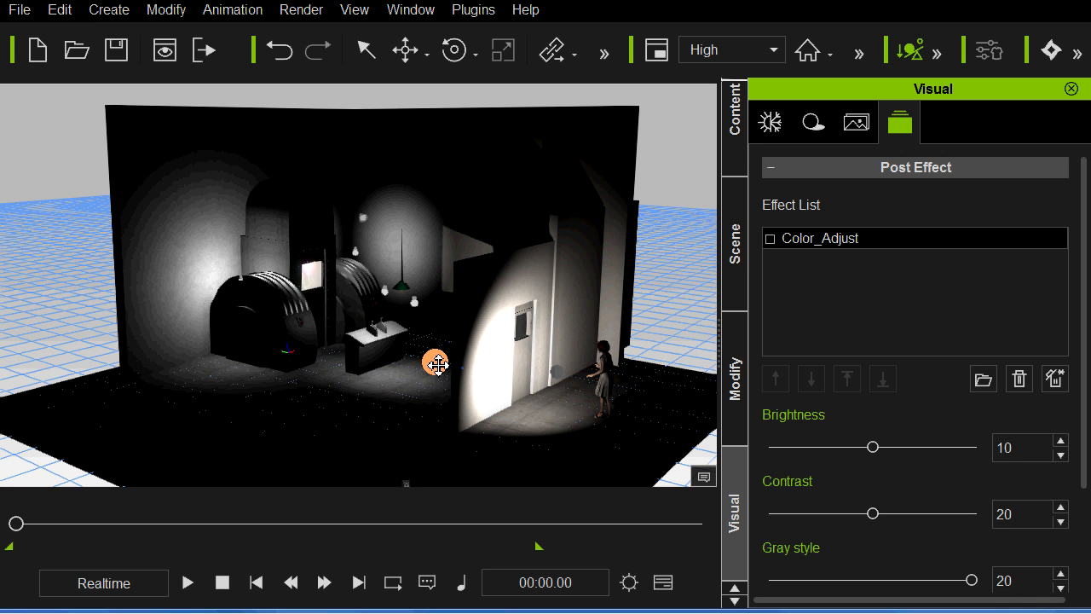
Step: Switch on the WORK LIGHT in the scene's light list to brighten the whole set
{"action": "left_click", "coordinate": [734, 246]}
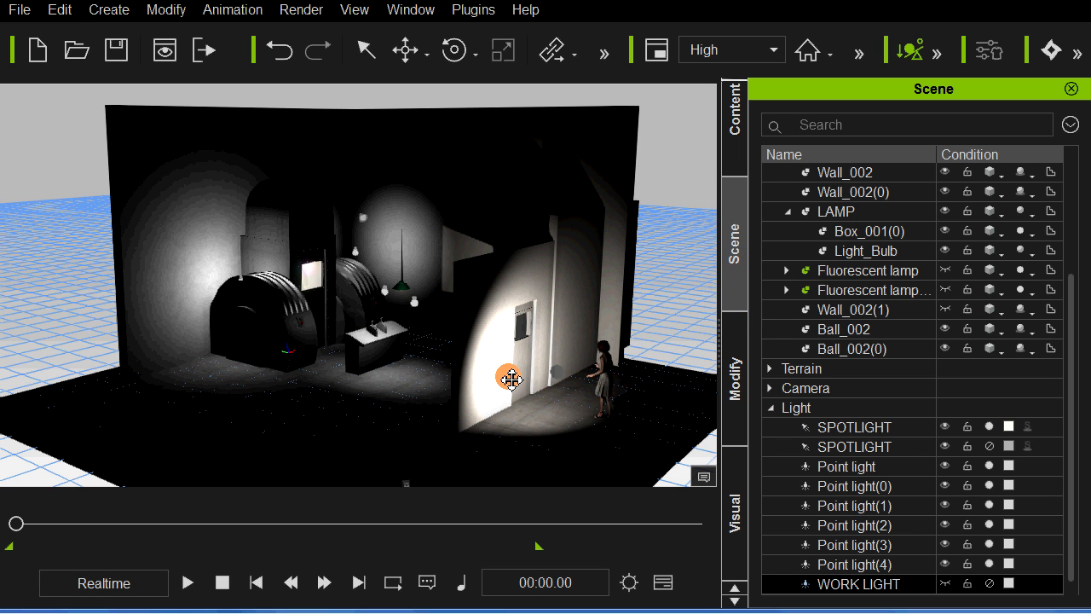
{"action": "left_click_drag", "start_coordinate": [512, 379], "coordinate": [515, 375]}
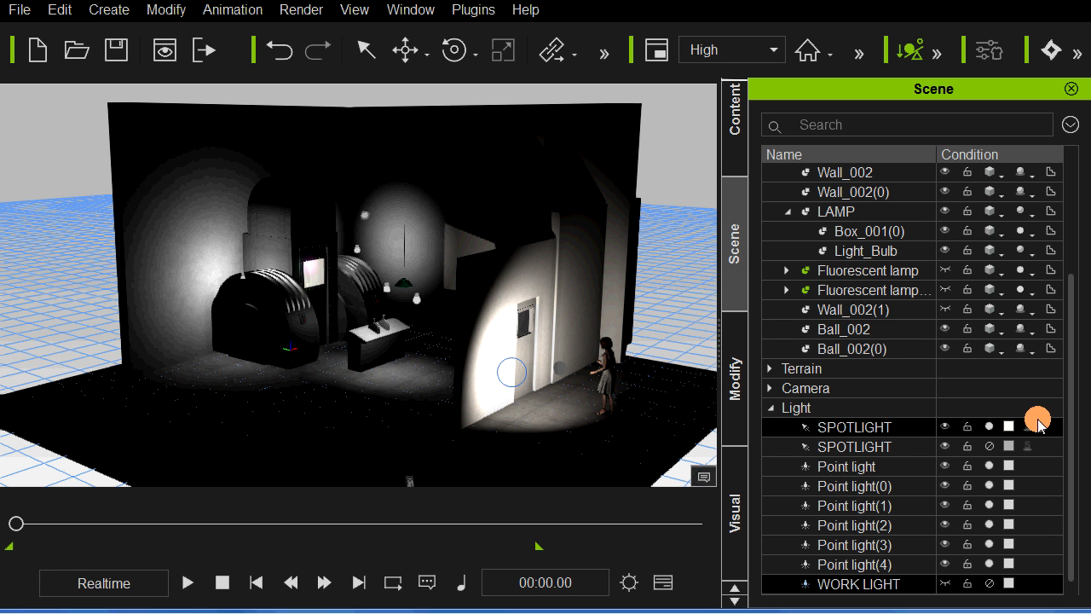
{"action": "left_click", "coordinate": [987, 583]}
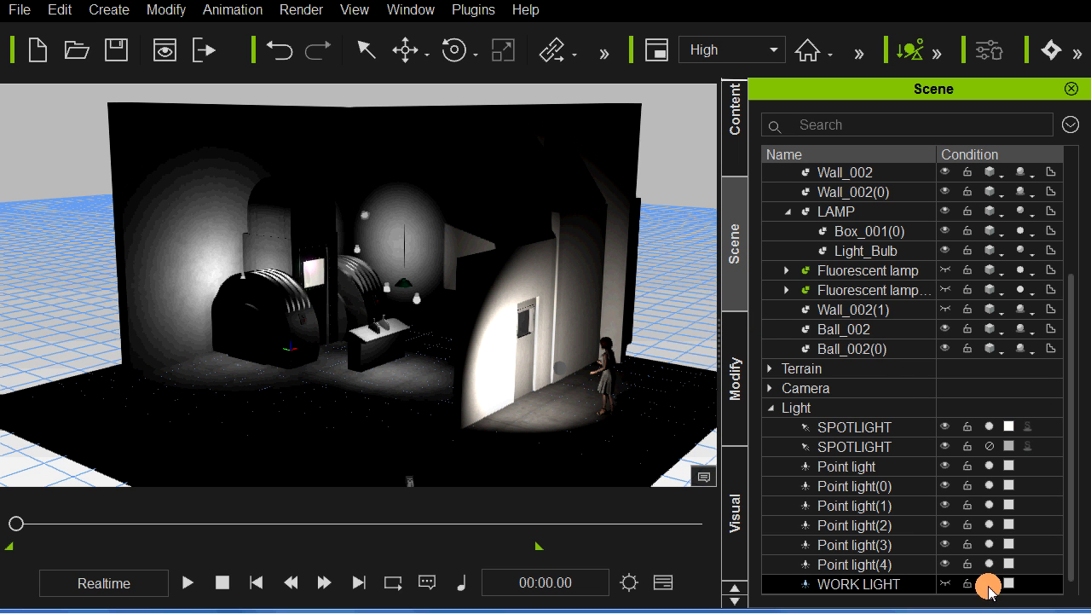
{"action": "right_click_drag", "start_coordinate": [405, 410], "coordinate": [405, 410]}
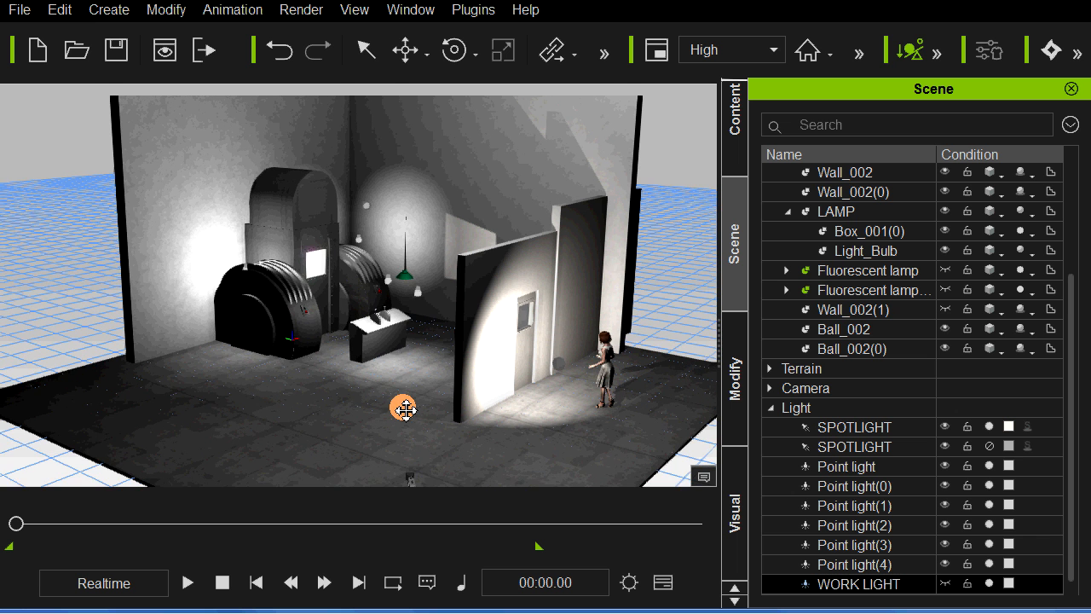
{"action": "middle_click_drag", "start_coordinate": [399, 353], "coordinate": [395, 385]}
{"action": "scroll", "coordinate": [395, 385], "scroll_direction": "up", "scroll_amount": 5}
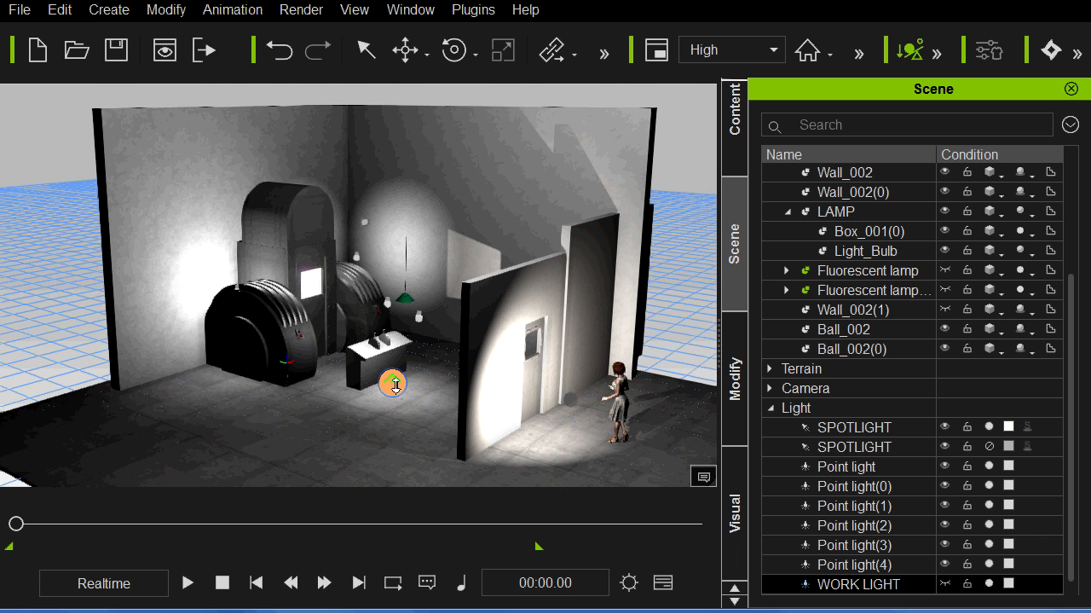
Step: Play the animation to watch the woman walk through the door to the console, and stop it at the console
{"action": "right_click_drag", "start_coordinate": [395, 386], "coordinate": [475, 387]}
{"action": "key", "text": "space"}
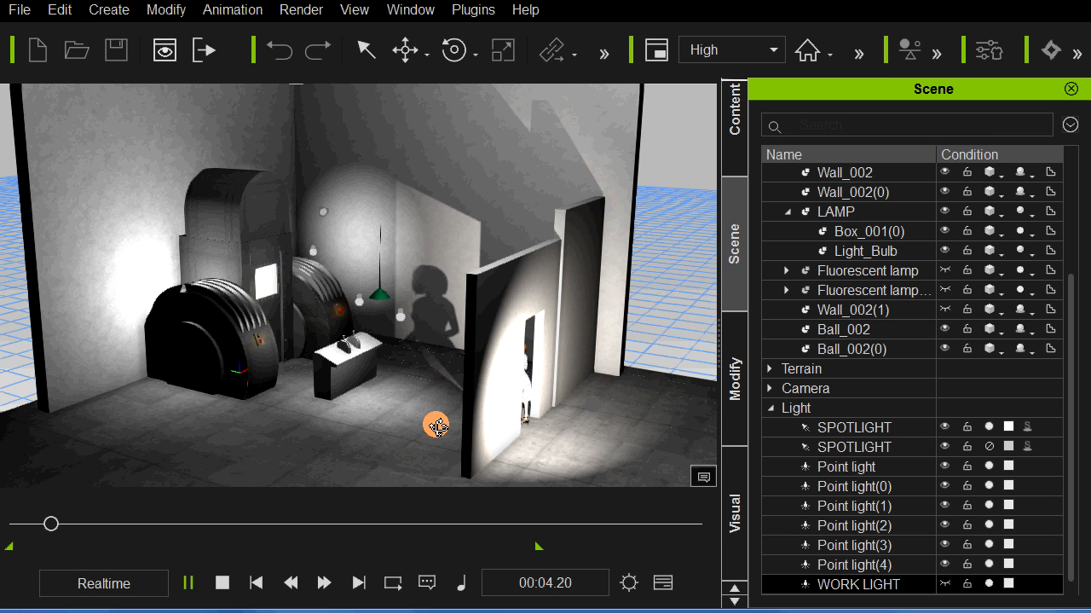
{"action": "right_click_drag", "start_coordinate": [438, 426], "coordinate": [479, 423]}
{"action": "middle_click_drag", "start_coordinate": [479, 422], "coordinate": [483, 439]}
{"action": "scroll", "coordinate": [482, 440], "scroll_direction": "up", "scroll_amount": 3}
{"action": "scroll", "coordinate": [482, 440], "scroll_direction": "up", "scroll_amount": 3}
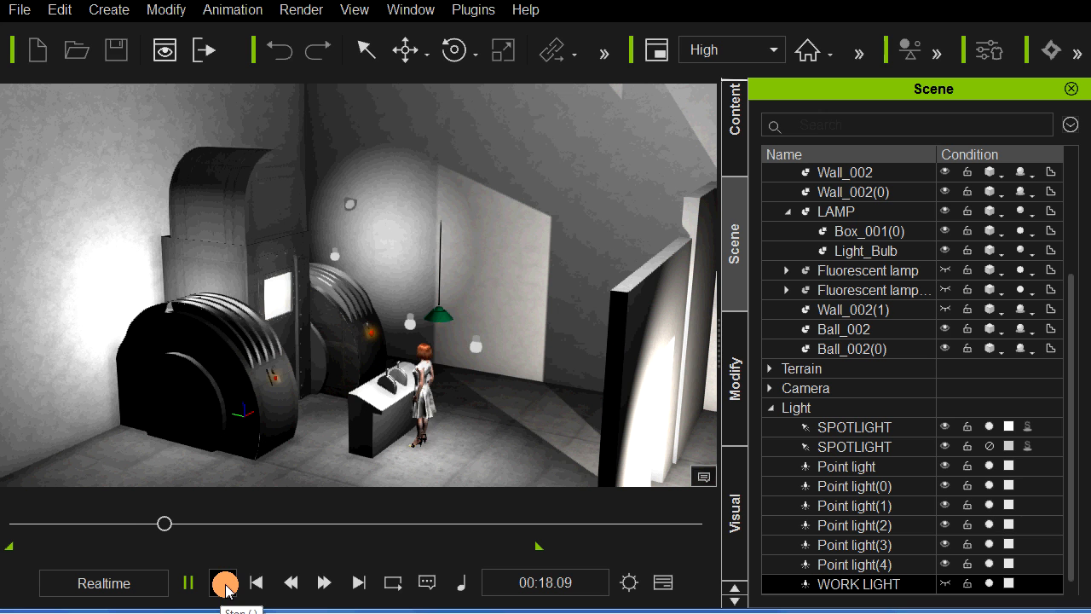
{"action": "left_click", "coordinate": [225, 583]}
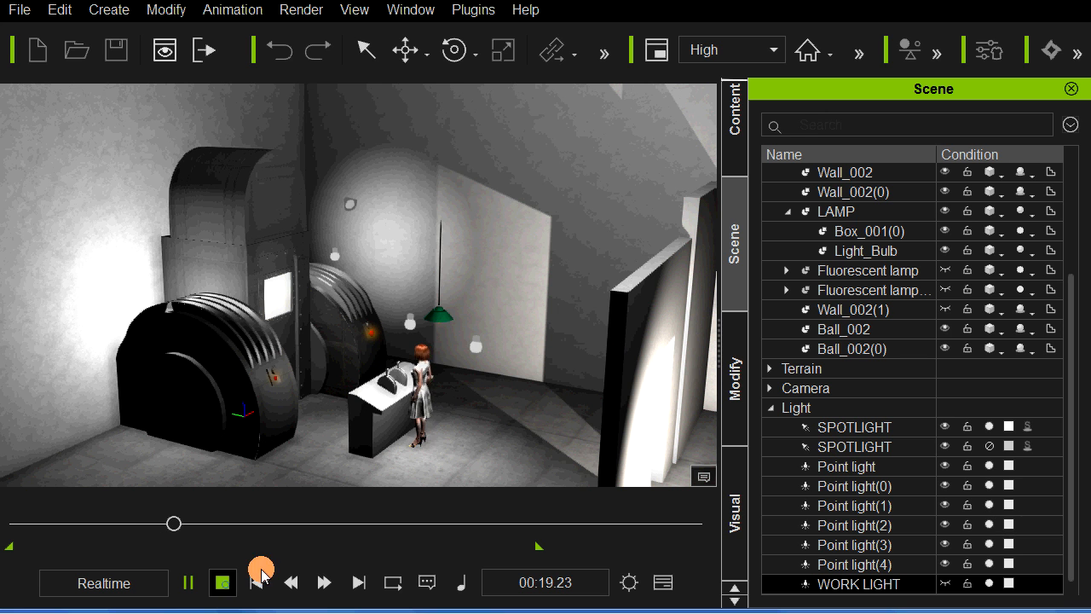
Step: Try to move the first SPOTLIGHT across the set, undoing each attempt
{"action": "left_click", "coordinate": [1013, 523]}
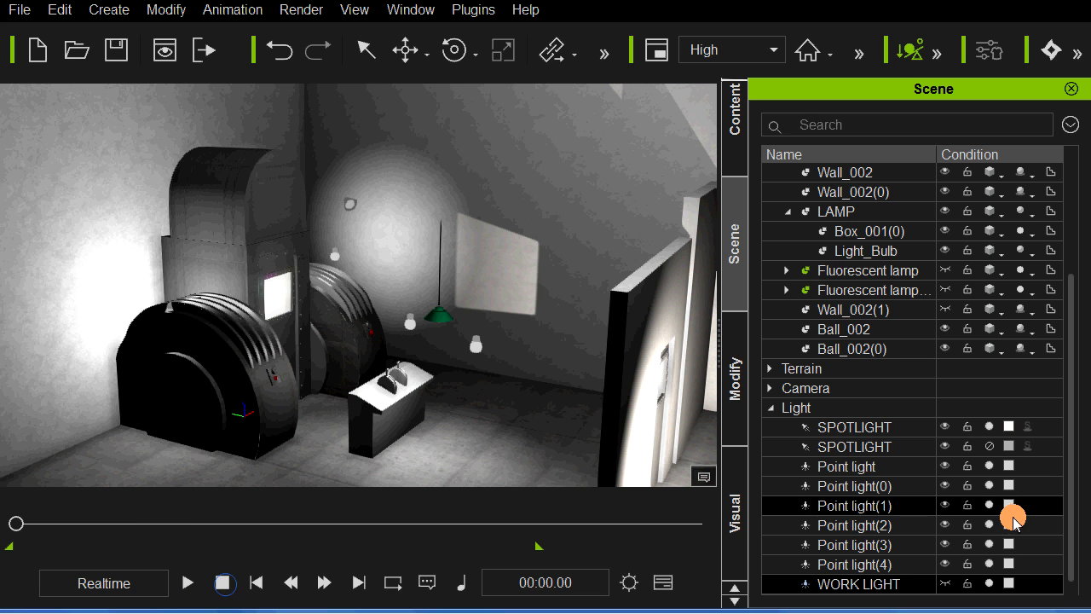
{"action": "double_click", "coordinate": [880, 427]}
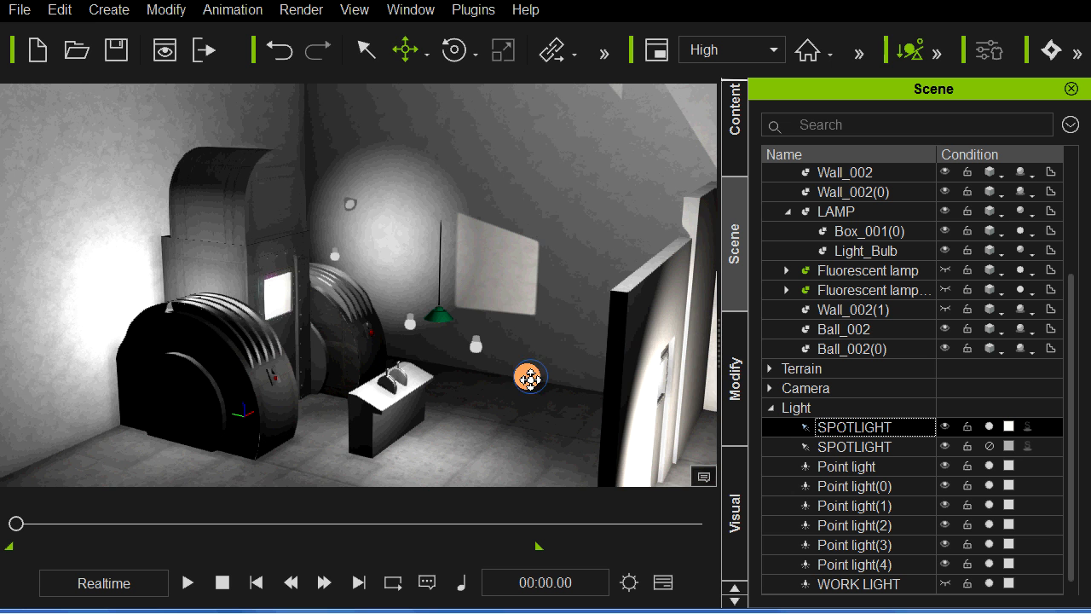
{"action": "left_click_drag", "start_coordinate": [528, 377], "coordinate": [326, 365]}
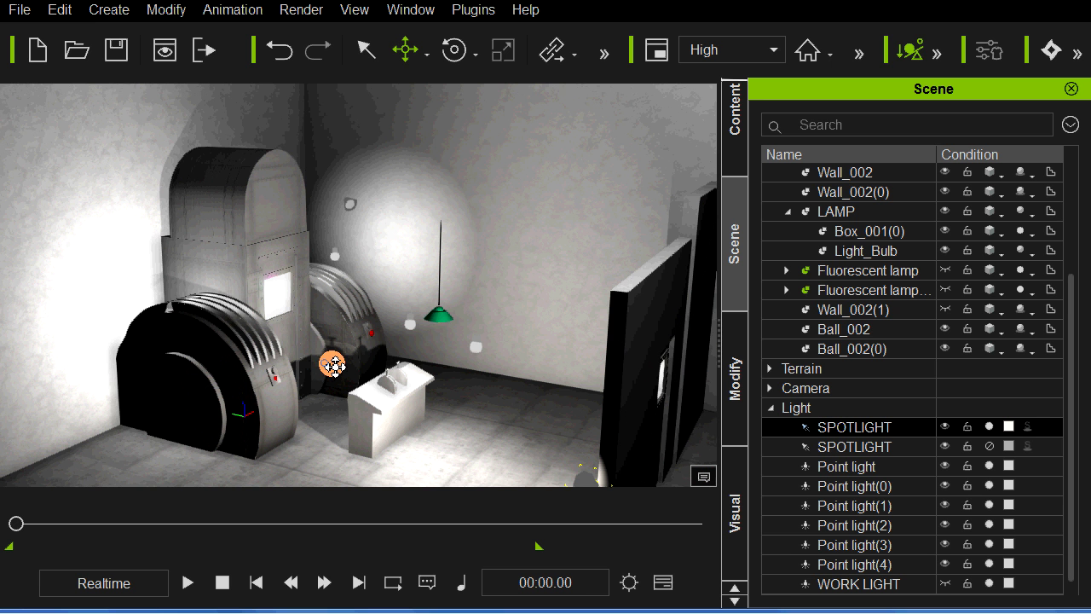
{"action": "key", "text": "ctrl+z"}
{"action": "left_click_drag", "start_coordinate": [560, 382], "coordinate": [305, 340]}
{"action": "key", "text": "ctrl+z"}
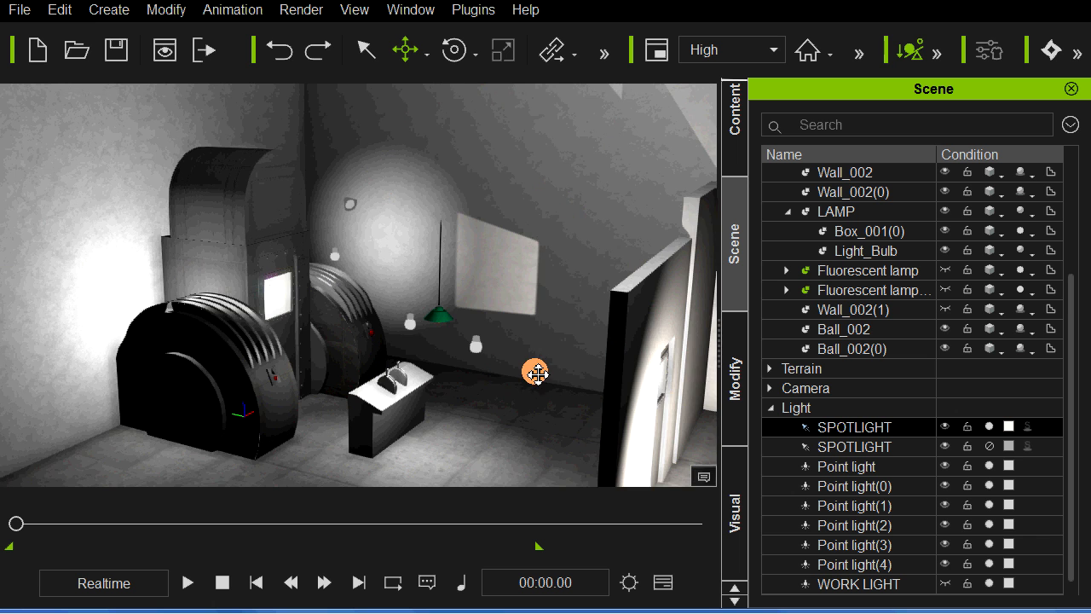
Step: Examine the first spotlight's position behind the woman and its beam on the door wall
{"action": "middle_click_drag", "start_coordinate": [522, 371], "coordinate": [112, 290]}
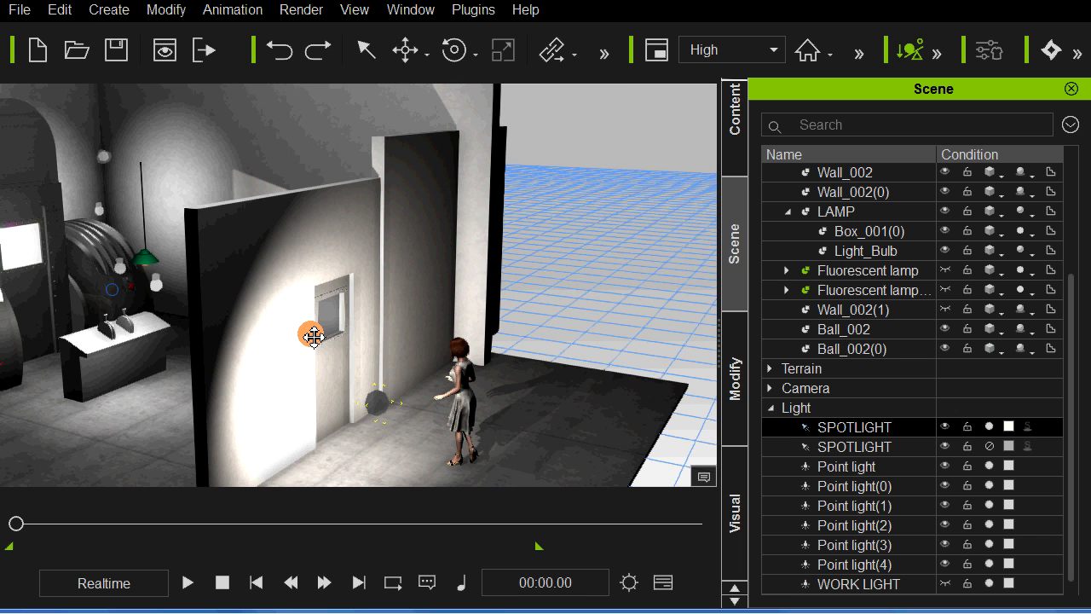
{"action": "scroll", "coordinate": [314, 336], "scroll_direction": "down", "scroll_amount": 1}
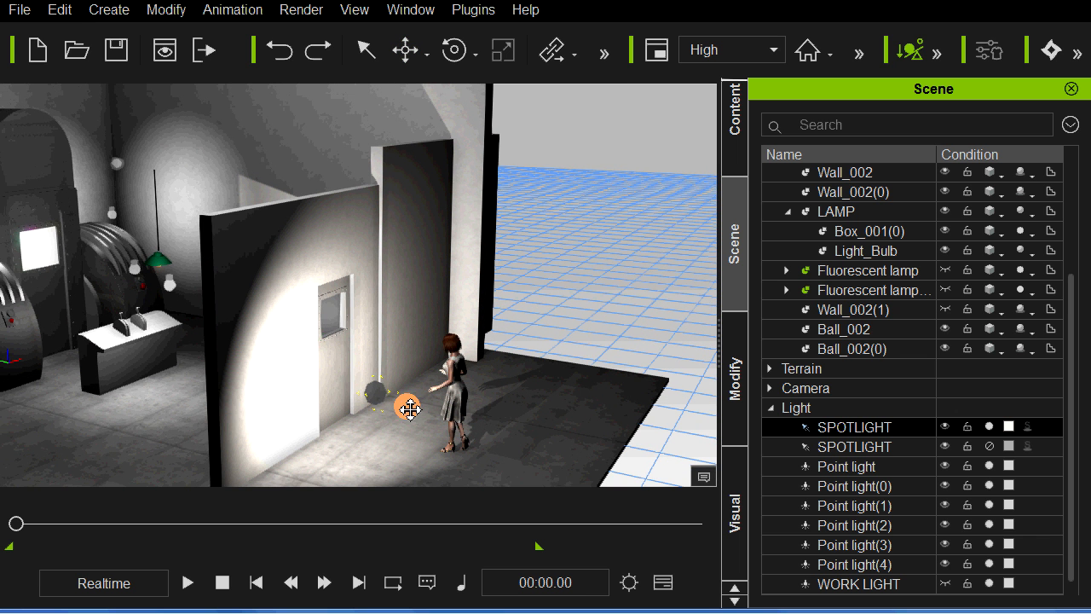
{"action": "middle_click_drag", "start_coordinate": [456, 410], "coordinate": [620, 401]}
{"action": "left_click", "coordinate": [189, 583]}
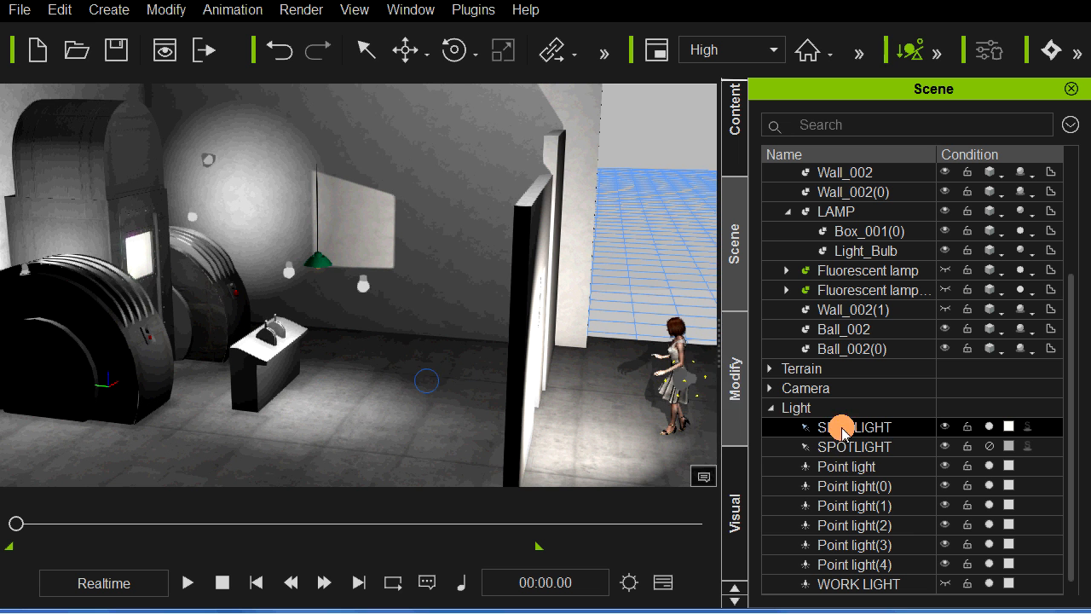
Step: Switch on the second SPOTLIGHT, mounted high near the machines, to light the floor around the console
{"action": "left_click", "coordinate": [852, 446]}
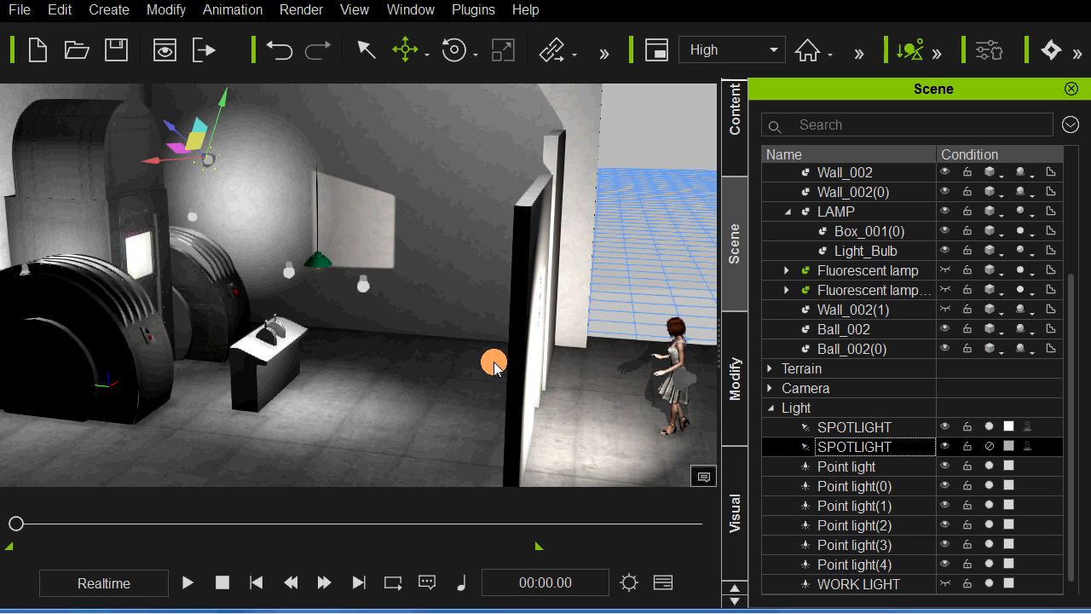
{"action": "right_click_drag", "start_coordinate": [478, 375], "coordinate": [397, 372]}
{"action": "middle_click_drag", "start_coordinate": [397, 373], "coordinate": [488, 410]}
{"action": "right_click_drag", "start_coordinate": [473, 397], "coordinate": [500, 390]}
{"action": "middle_click_drag", "start_coordinate": [467, 374], "coordinate": [465, 371]}
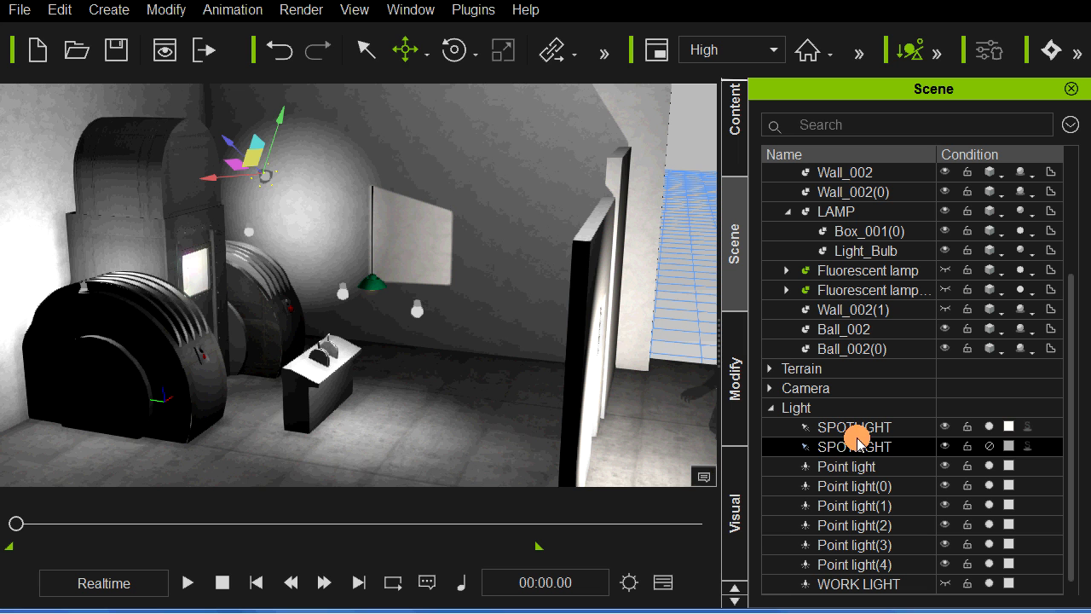
{"action": "left_click", "coordinate": [989, 446]}
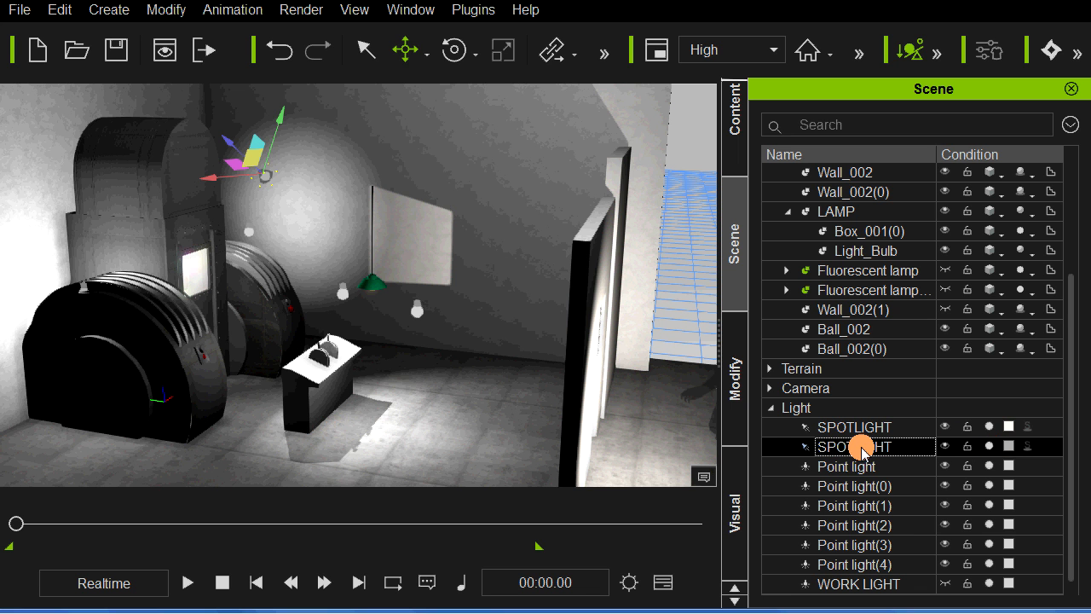
{"action": "left_click", "coordinate": [989, 447]}
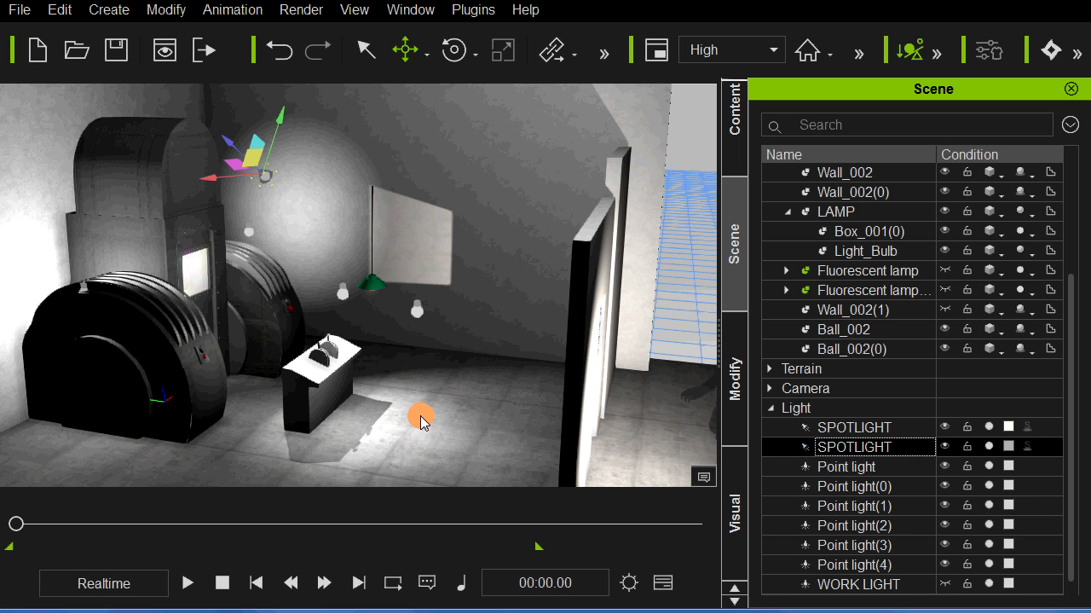
Step: Play the animation from outside the door wall to check the lighting with both spotlights, and stop it
{"action": "middle_click_drag", "start_coordinate": [437, 395], "coordinate": [409, 358]}
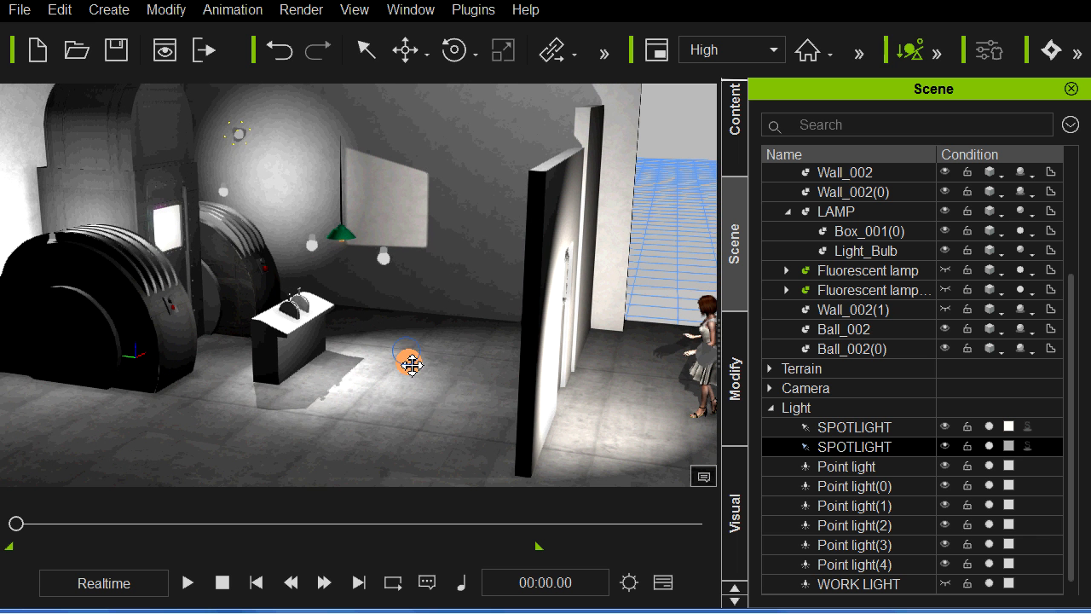
{"action": "middle_click_drag", "start_coordinate": [444, 389], "coordinate": [404, 386]}
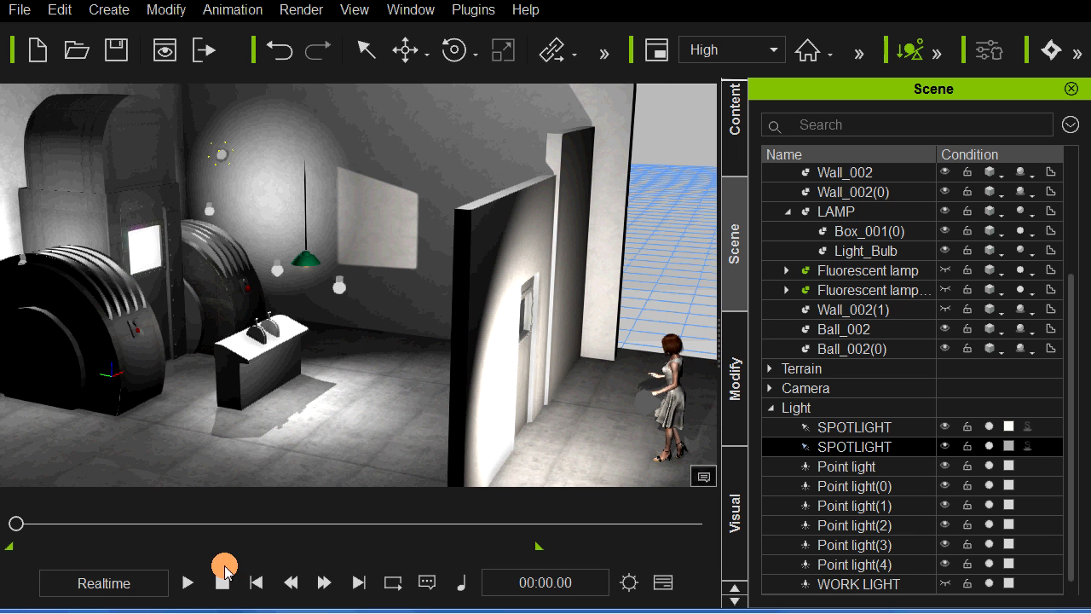
{"action": "left_click", "coordinate": [191, 583]}
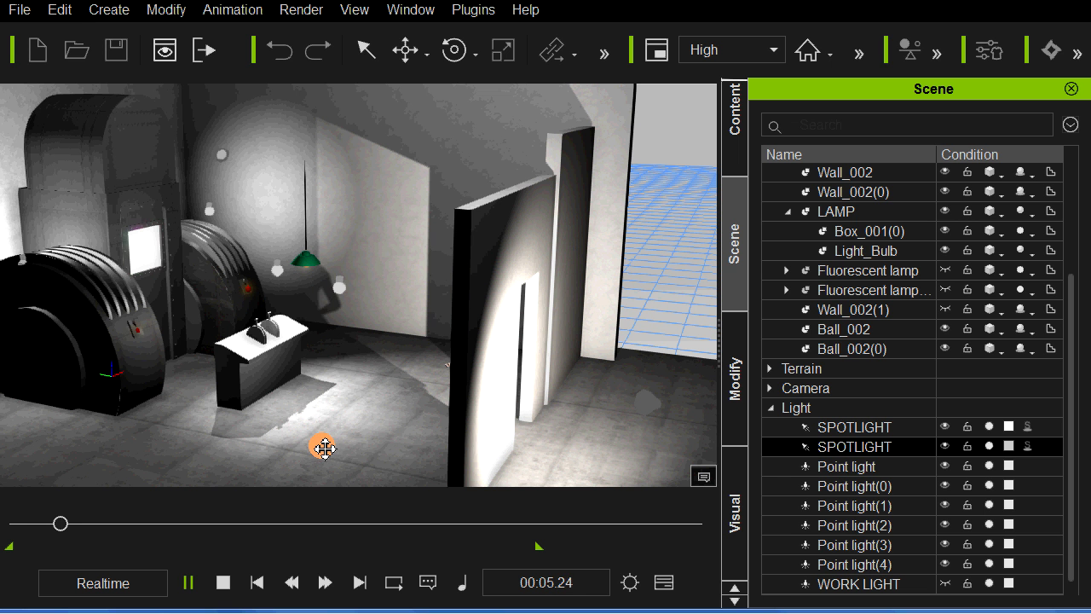
{"action": "left_click", "coordinate": [223, 582]}
Step: Preview the woman's entrance from inside the room, close to the console and door, and stop playback
{"action": "right_click_drag", "start_coordinate": [484, 433], "coordinate": [384, 434]}
{"action": "scroll", "coordinate": [577, 402], "scroll_direction": "up", "scroll_amount": 8}
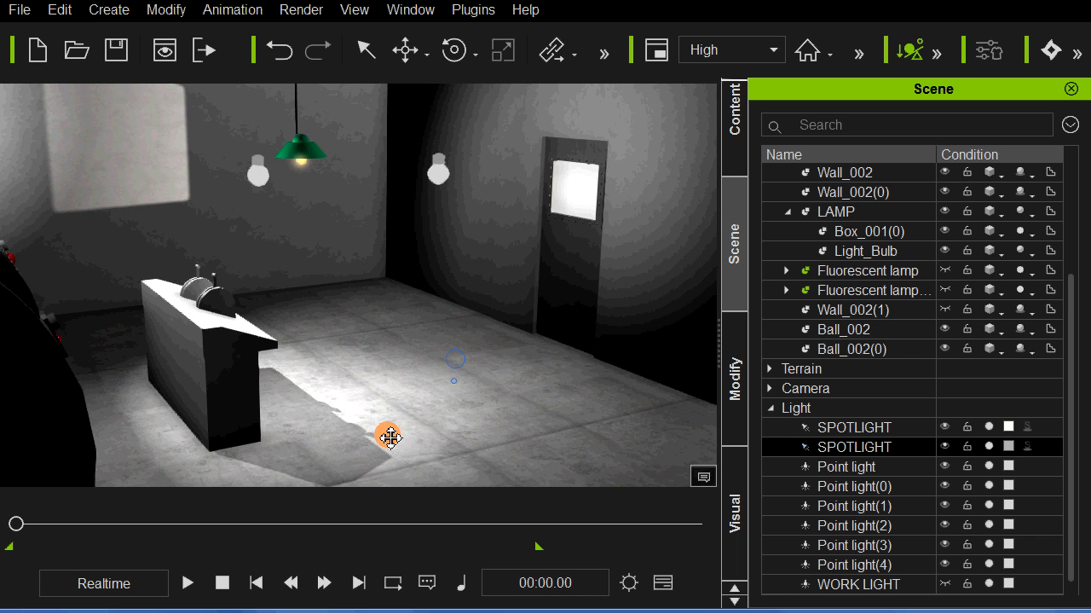
{"action": "left_click", "coordinate": [188, 582]}
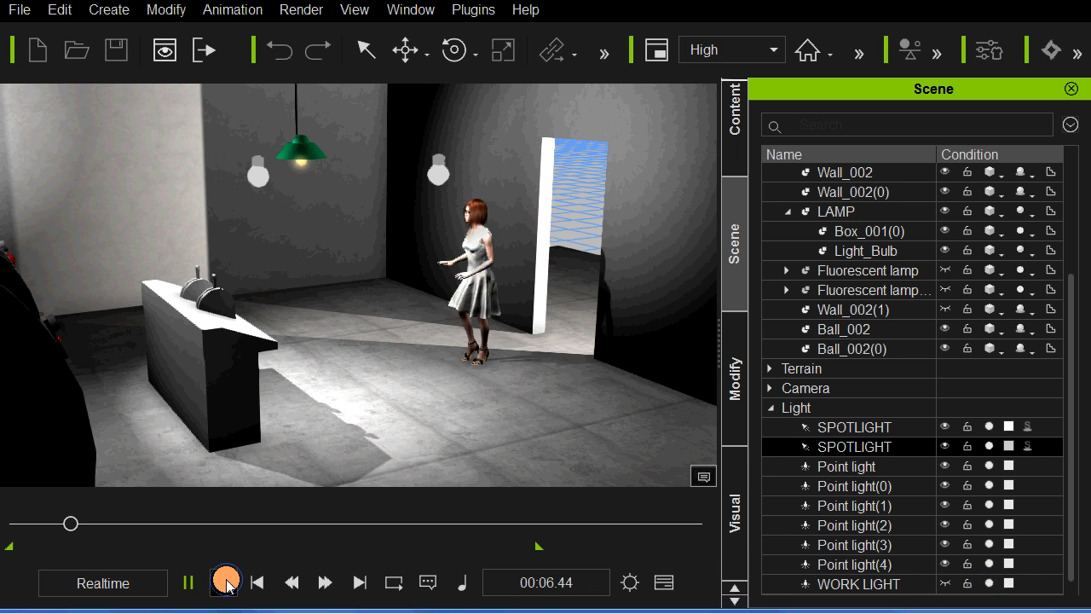
{"action": "left_click", "coordinate": [227, 585]}
Step: Switch off the WORK LIGHT and play the animation to check the shadows cast around the console
{"action": "left_click", "coordinate": [935, 585]}
{"action": "left_click", "coordinate": [989, 586]}
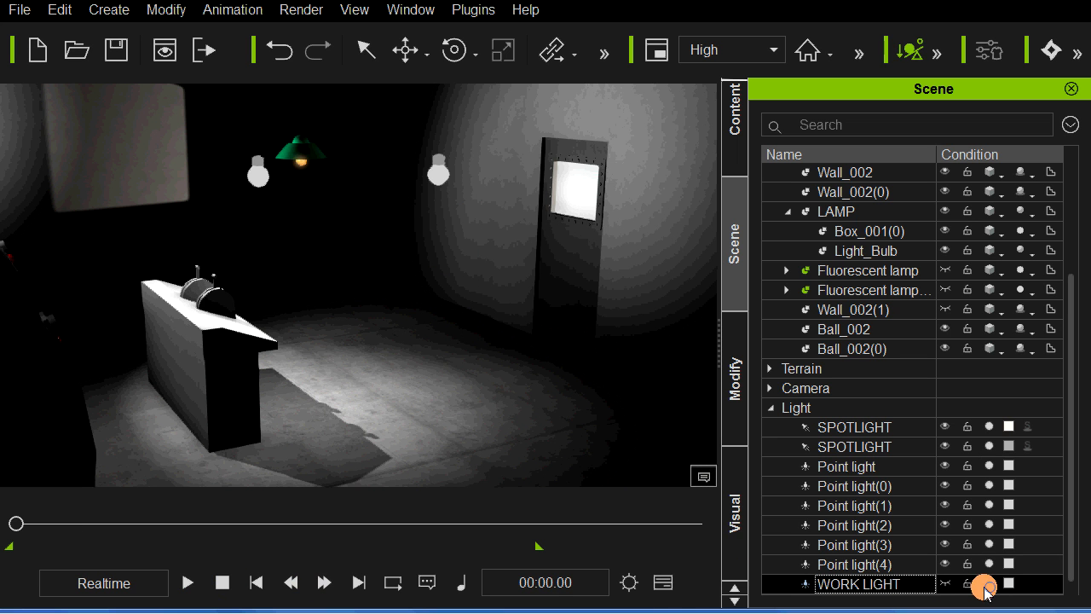
{"action": "left_click", "coordinate": [188, 583]}
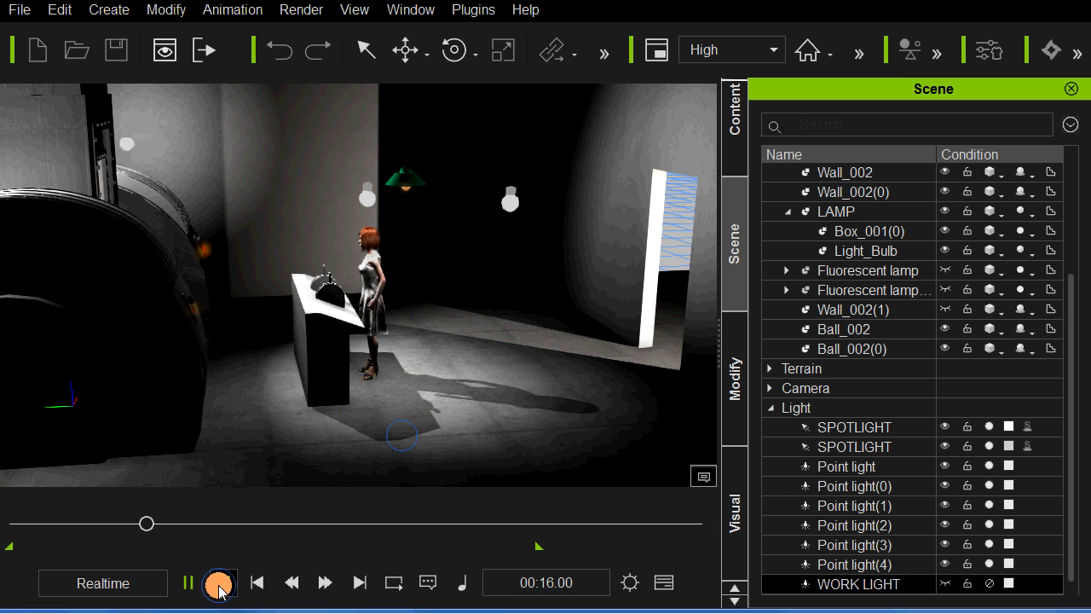
{"action": "left_click", "coordinate": [219, 585]}
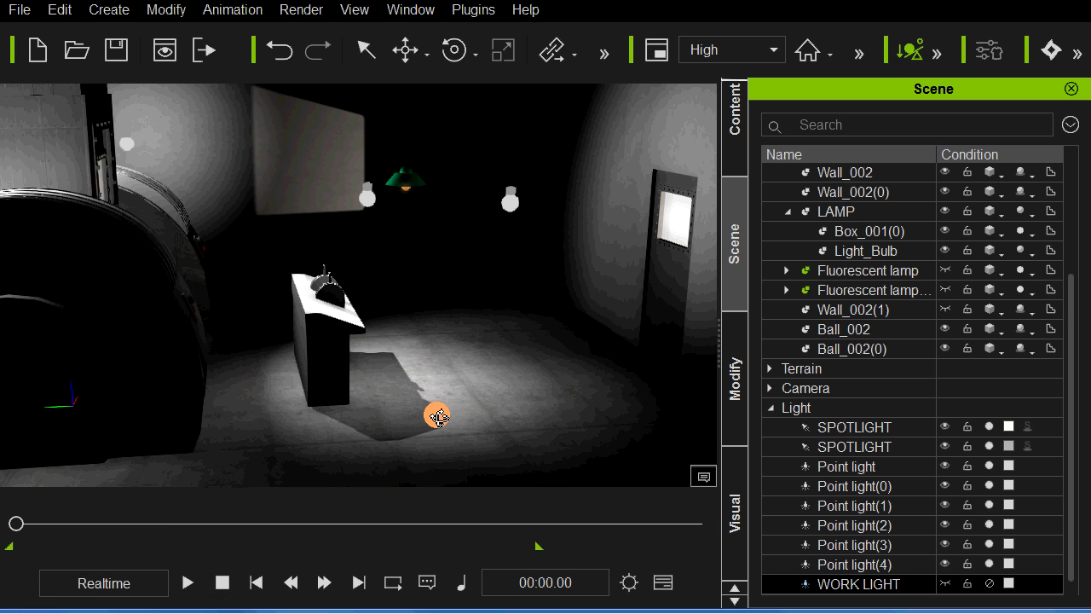
Step: Switch off Point light(4), the bulb hanging to the right of the green lamp
{"action": "right_click_drag", "start_coordinate": [437, 417], "coordinate": [317, 499]}
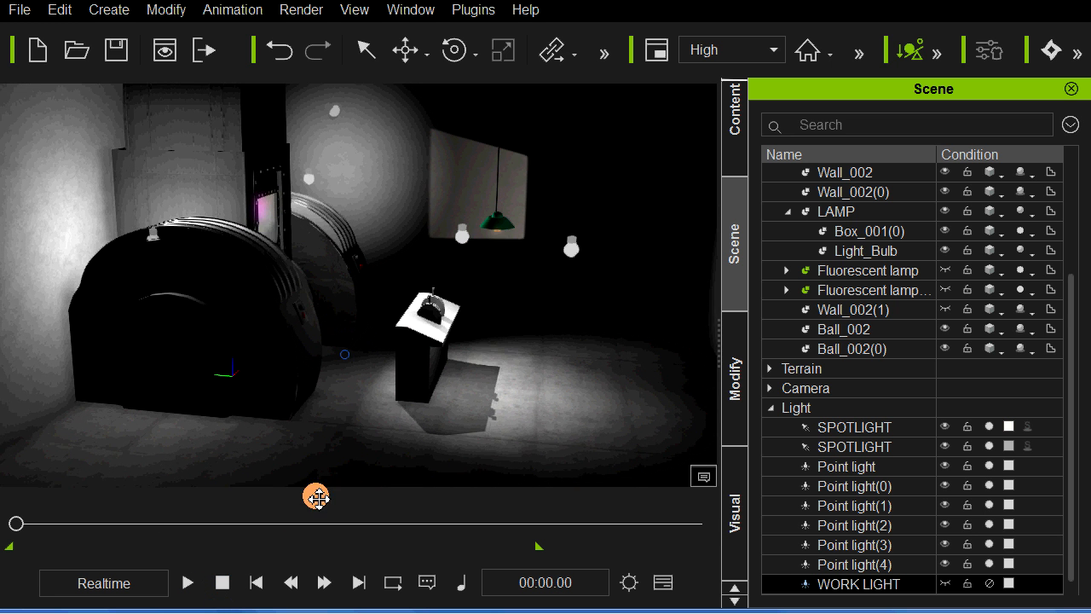
{"action": "middle_click_drag", "start_coordinate": [318, 499], "coordinate": [316, 507]}
{"action": "scroll", "coordinate": [503, 271], "scroll_direction": "up", "scroll_amount": 2}
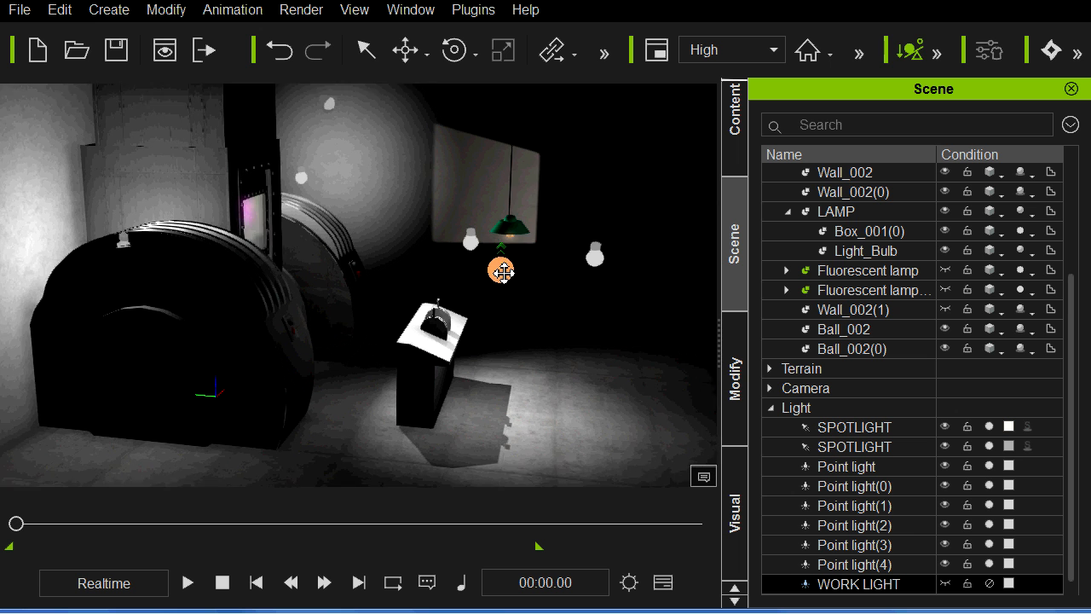
{"action": "scroll", "coordinate": [503, 273], "scroll_direction": "up", "scroll_amount": 2}
{"action": "middle_click_drag", "start_coordinate": [563, 300], "coordinate": [509, 314]}
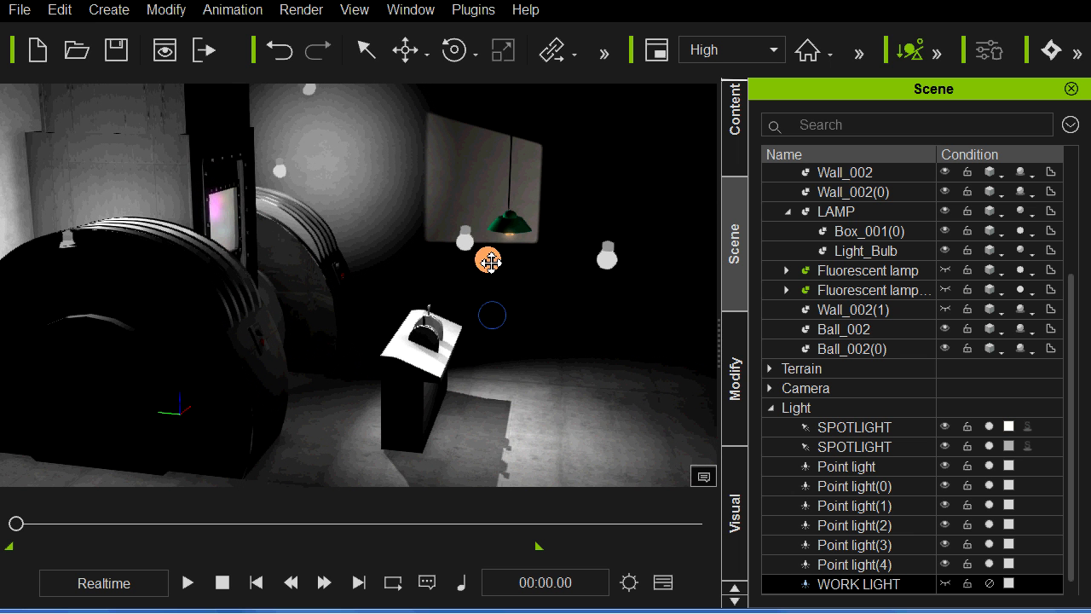
{"action": "left_click", "coordinate": [1054, 548]}
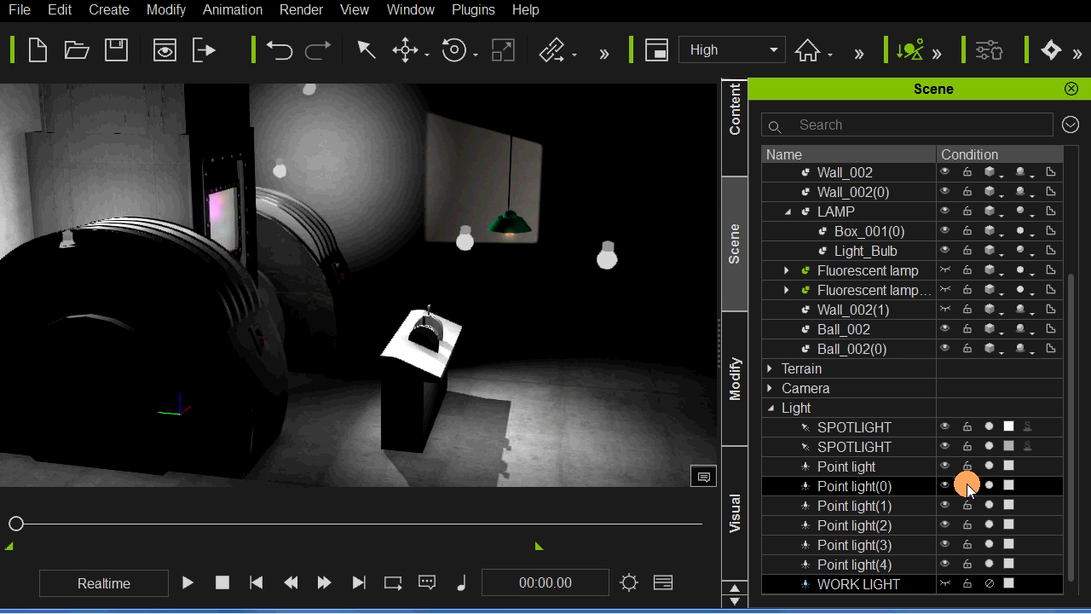
{"action": "left_click", "coordinate": [987, 564]}
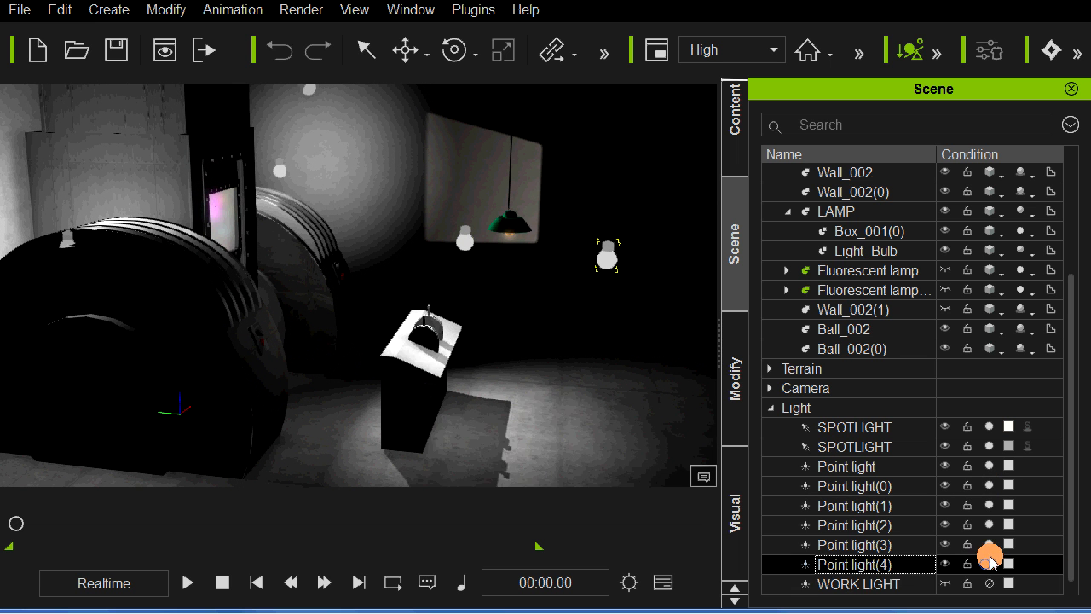
Step: Switch off Point light(3), Point light(2), Point light(1), Point light(0) and Point light so only the spotlights stay active
{"action": "left_click", "coordinate": [989, 545]}
{"action": "left_click", "coordinate": [988, 524]}
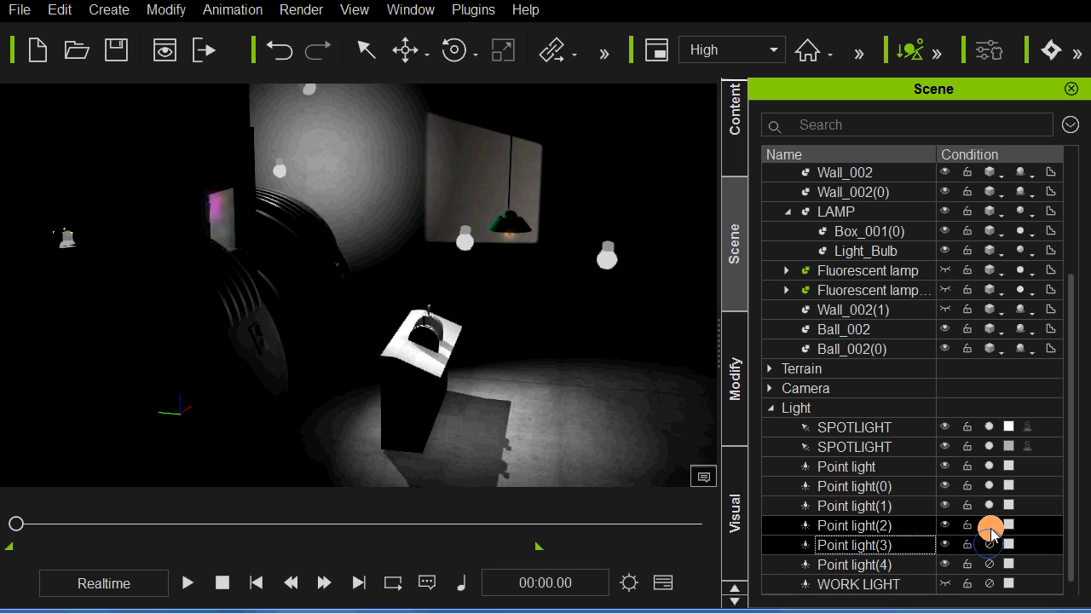
{"action": "left_click", "coordinate": [988, 506]}
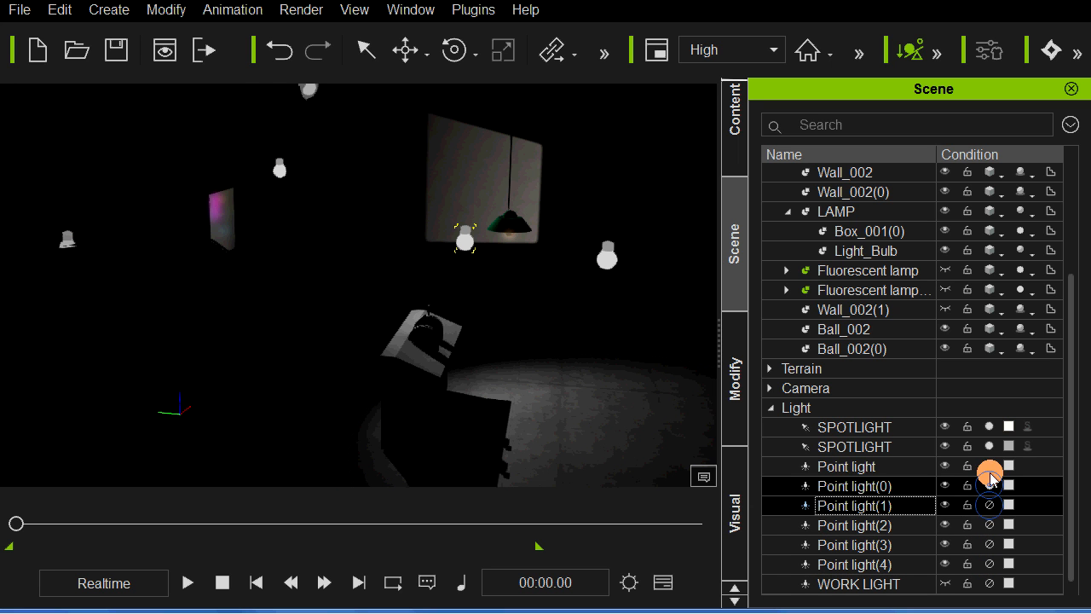
{"action": "left_click", "coordinate": [988, 466]}
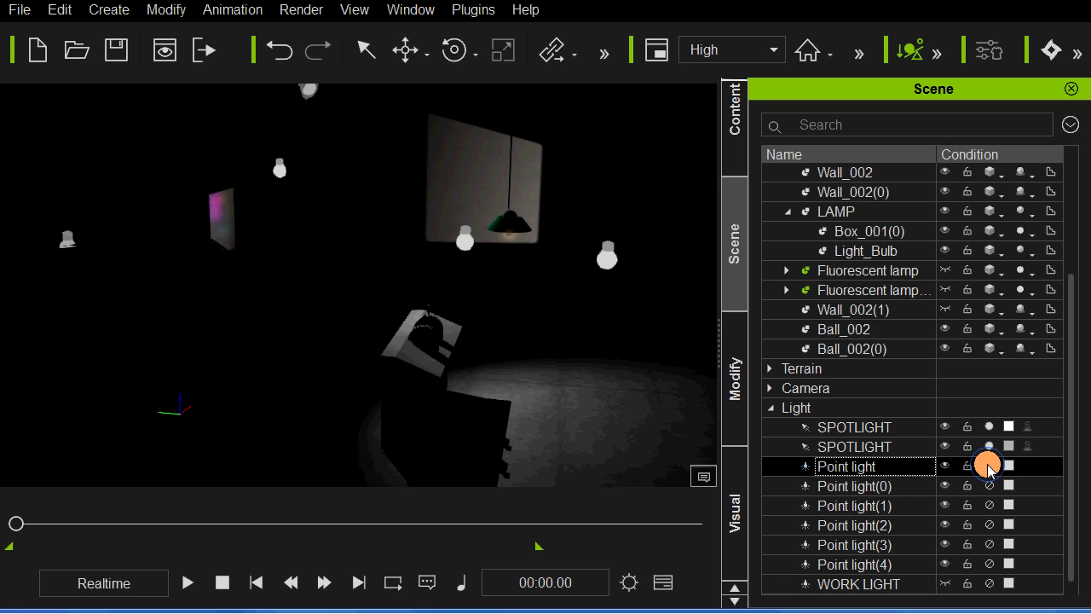
Step: Switch Point light, Point light(0) and Point light(1) back on one by one and inspect the lighting on the console
{"action": "left_click", "coordinate": [989, 467]}
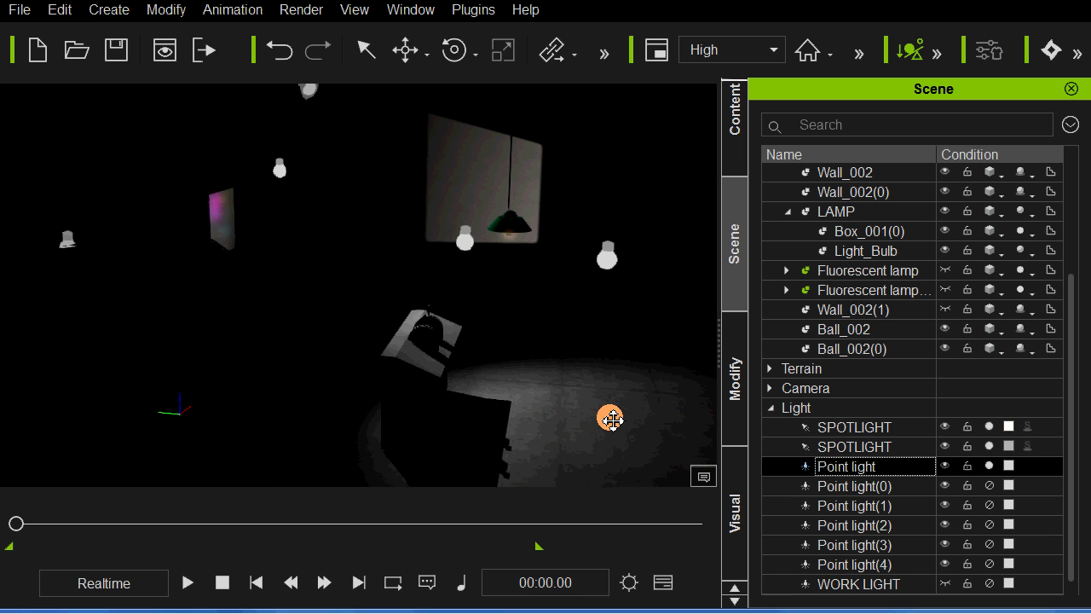
{"action": "right_click_drag", "start_coordinate": [613, 419], "coordinate": [468, 418]}
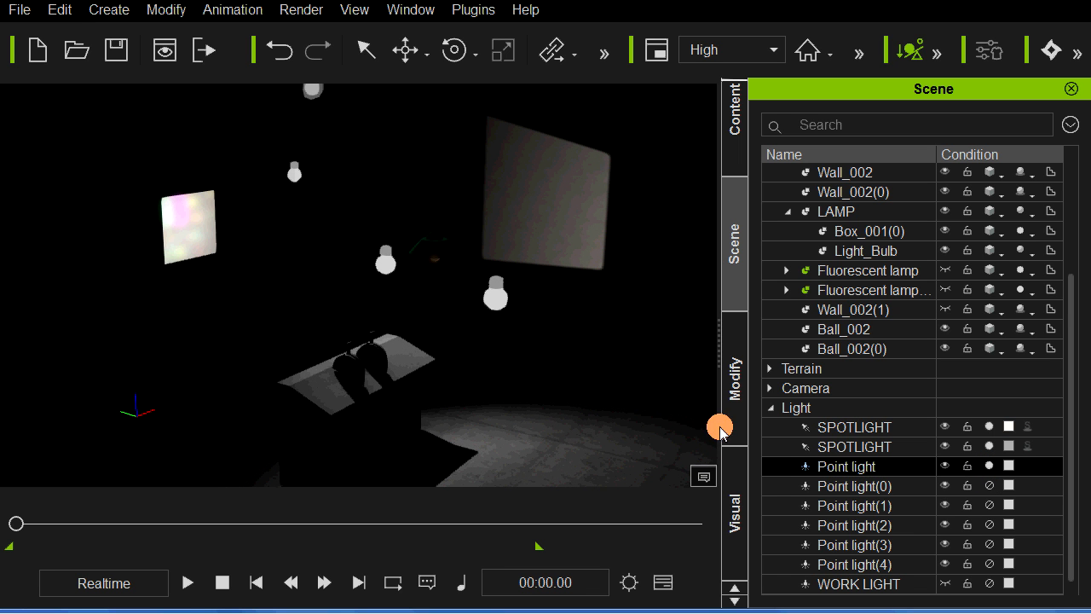
{"action": "left_click", "coordinate": [990, 488]}
{"action": "left_click", "coordinate": [989, 504]}
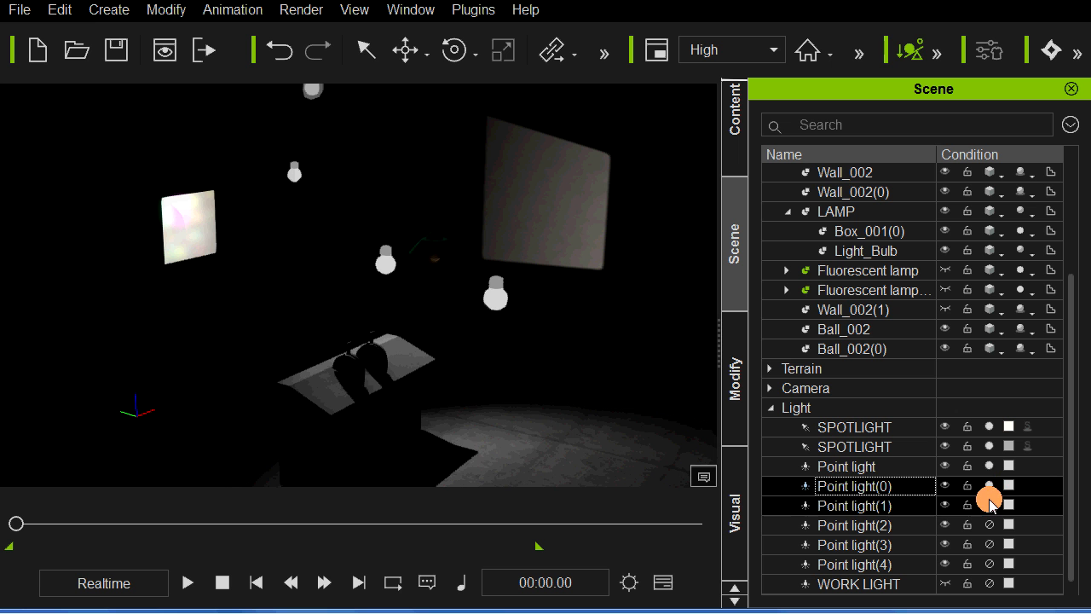
{"action": "right_click_drag", "start_coordinate": [524, 426], "coordinate": [585, 410]}
{"action": "right_click_drag", "start_coordinate": [514, 387], "coordinate": [621, 403]}
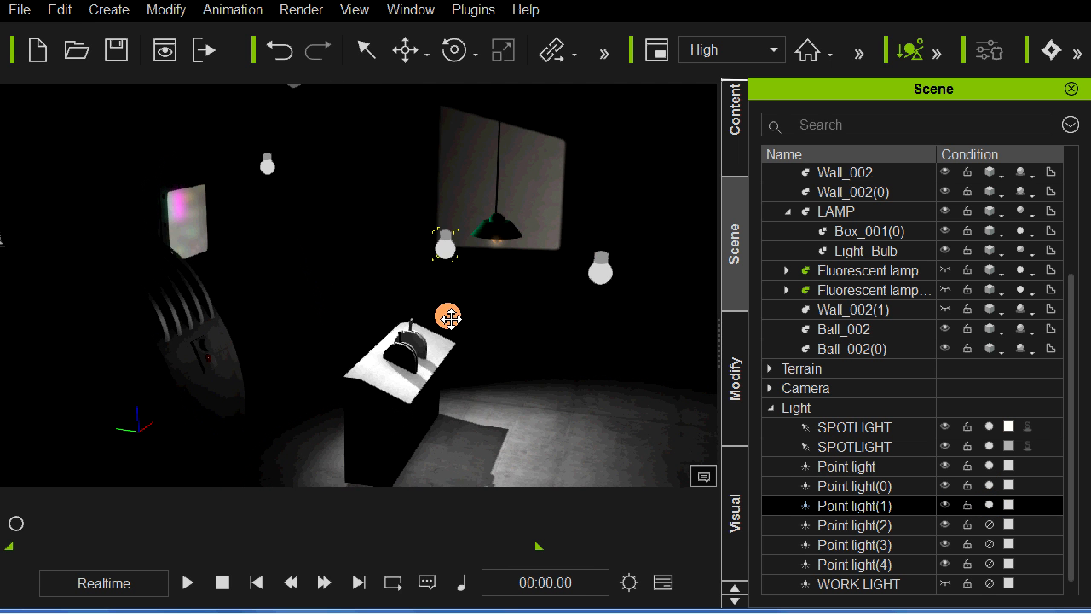
{"action": "key", "text": "w"}
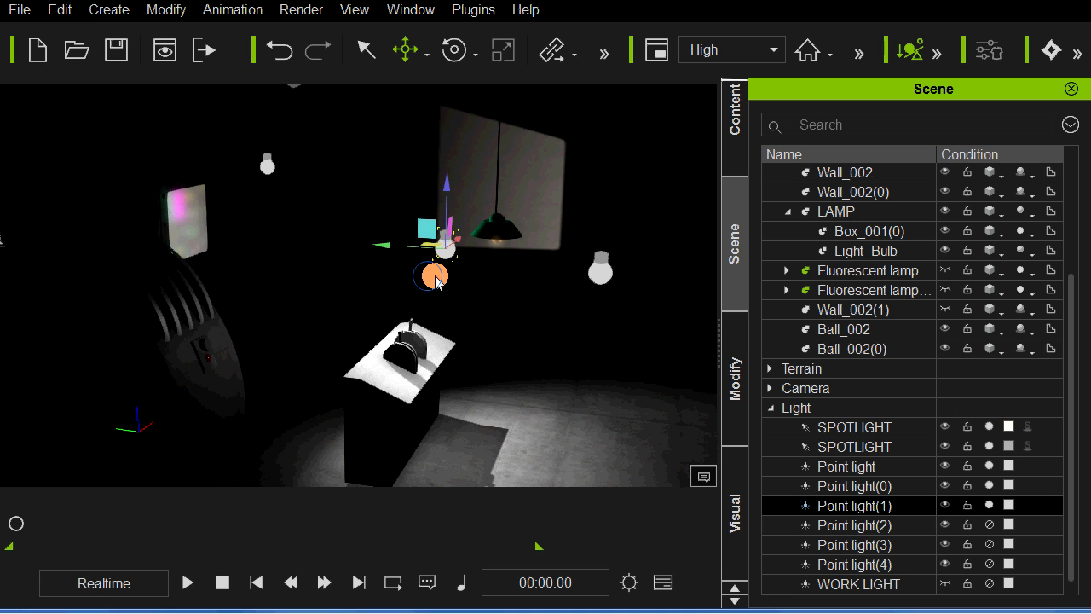
{"action": "left_click_drag", "start_coordinate": [446, 280], "coordinate": [438, 246]}
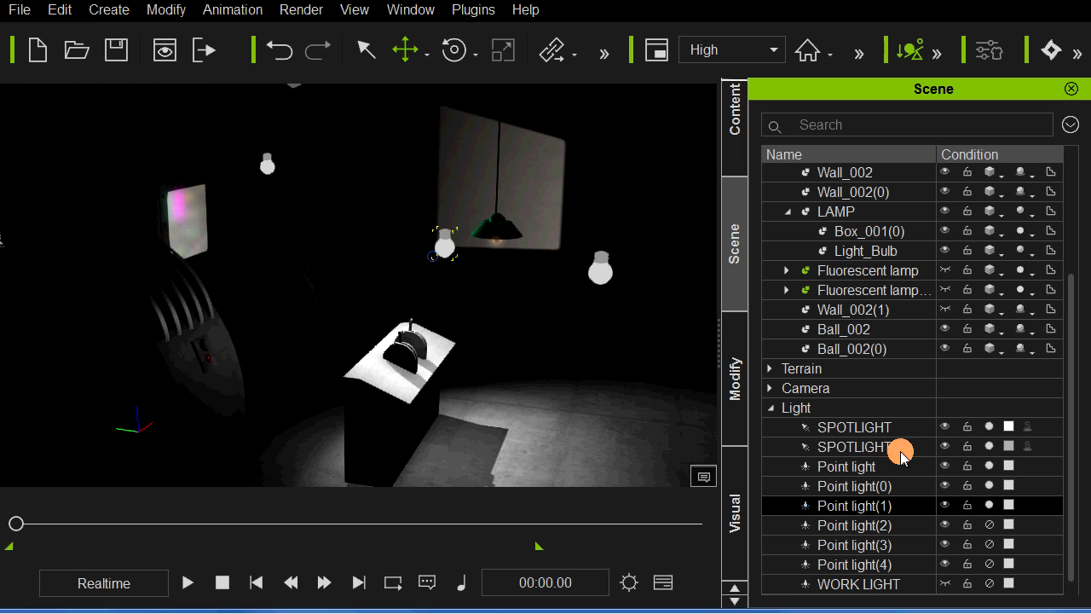
Step: Switch Point light(2) back on and check its effect on the back wall and the machine beside the door
{"action": "left_click", "coordinate": [987, 523]}
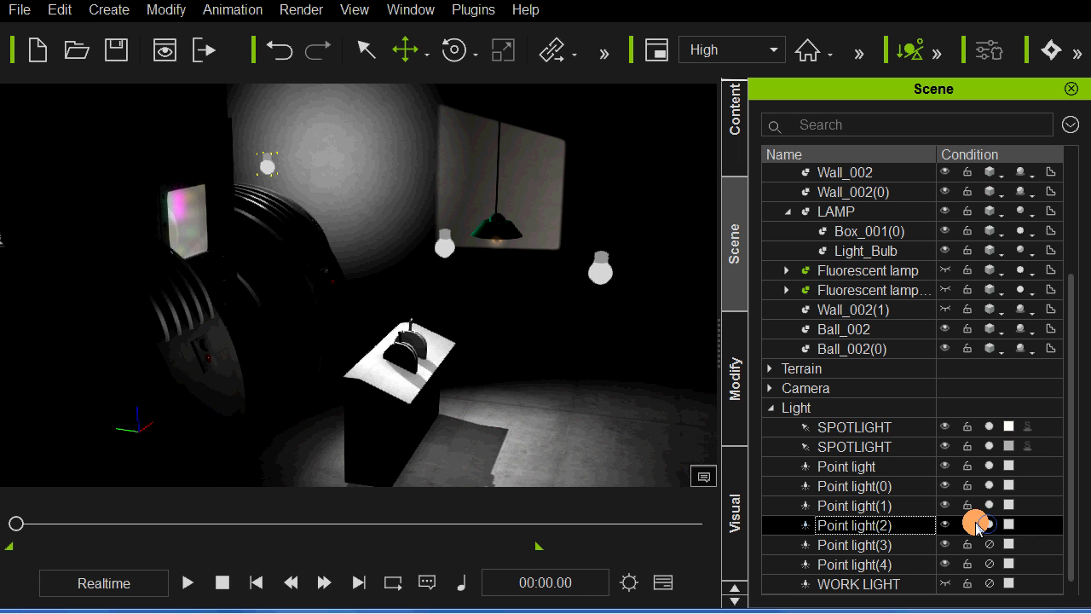
{"action": "right_click_drag", "start_coordinate": [561, 418], "coordinate": [409, 292]}
{"action": "left_click_drag", "start_coordinate": [409, 293], "coordinate": [376, 300]}
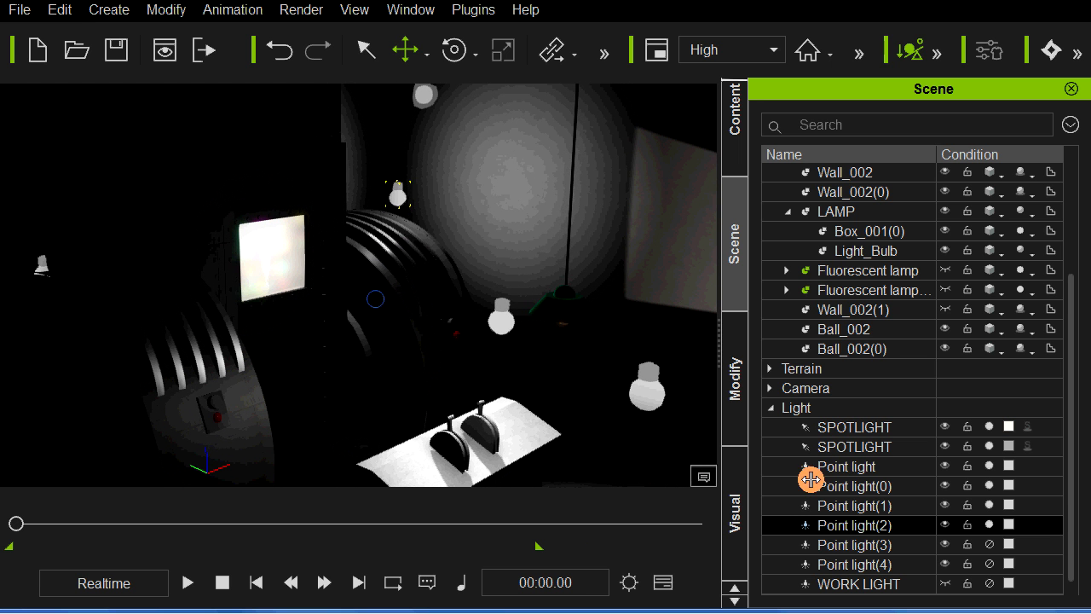
Step: Switch Point light(3) back on and examine how it lights the wall and the large machine in front of the door
{"action": "left_click", "coordinate": [853, 545]}
{"action": "left_click", "coordinate": [989, 544]}
{"action": "left_click_drag", "start_coordinate": [282, 410], "coordinate": [263, 384]}
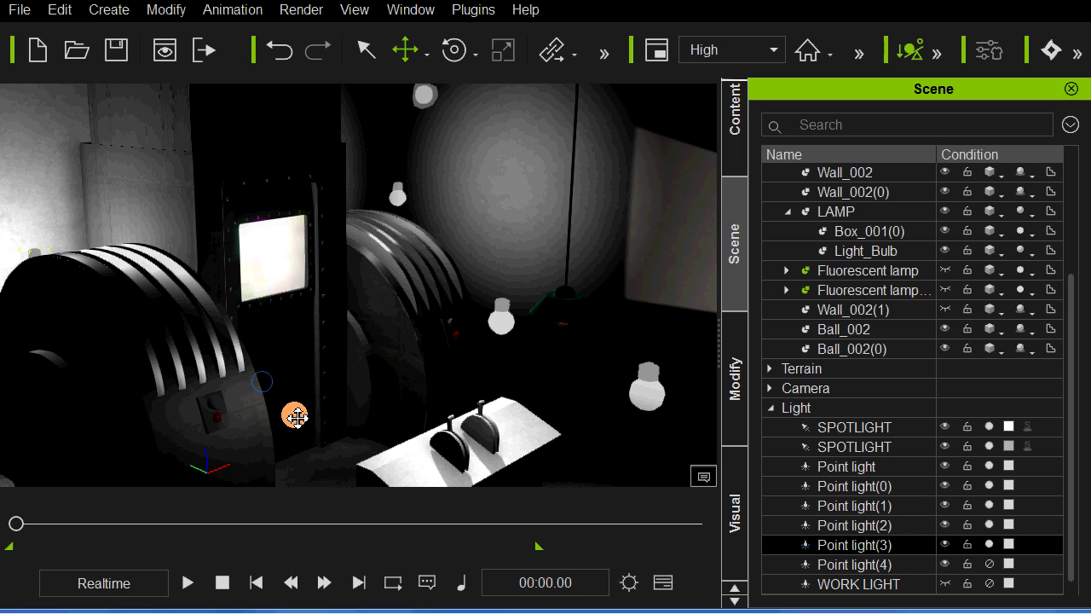
{"action": "right_click_drag", "start_coordinate": [295, 415], "coordinate": [295, 349]}
{"action": "middle_click_drag", "start_coordinate": [301, 366], "coordinate": [342, 375]}
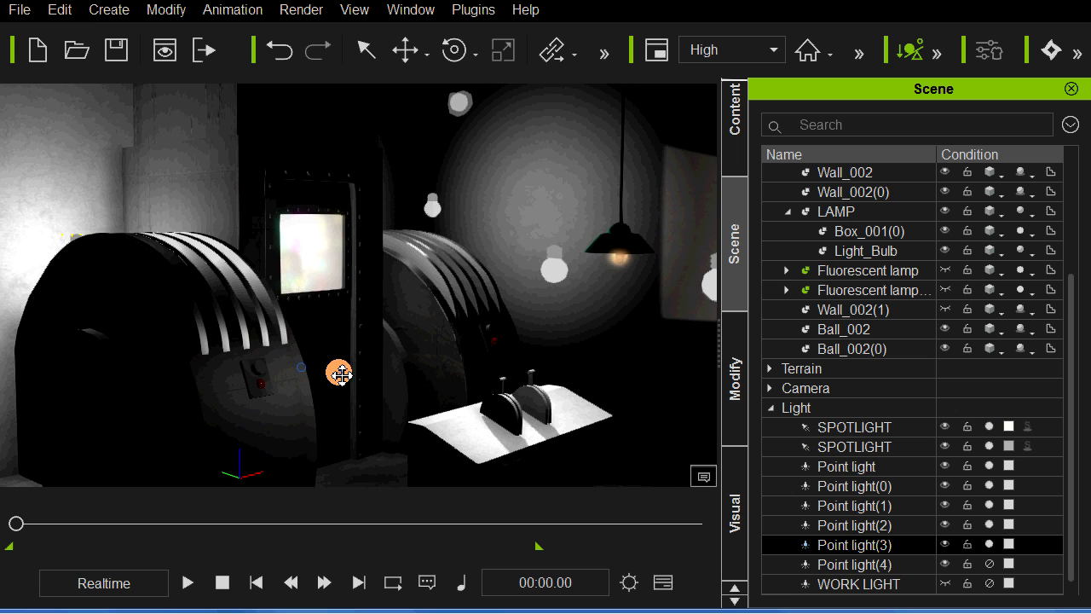
{"action": "right_click_drag", "start_coordinate": [342, 375], "coordinate": [319, 341]}
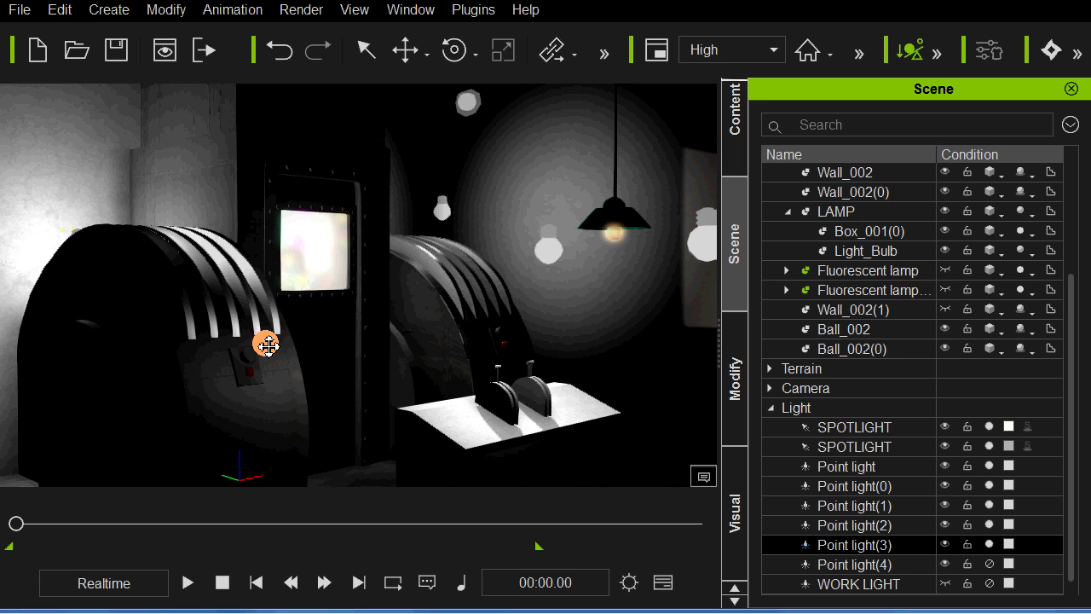
{"action": "left_click_drag", "start_coordinate": [260, 346], "coordinate": [228, 343]}
Step: Switch Point light(4) back on, toggling it off and on to compare its effect on the green lamp
{"action": "left_click", "coordinate": [991, 563]}
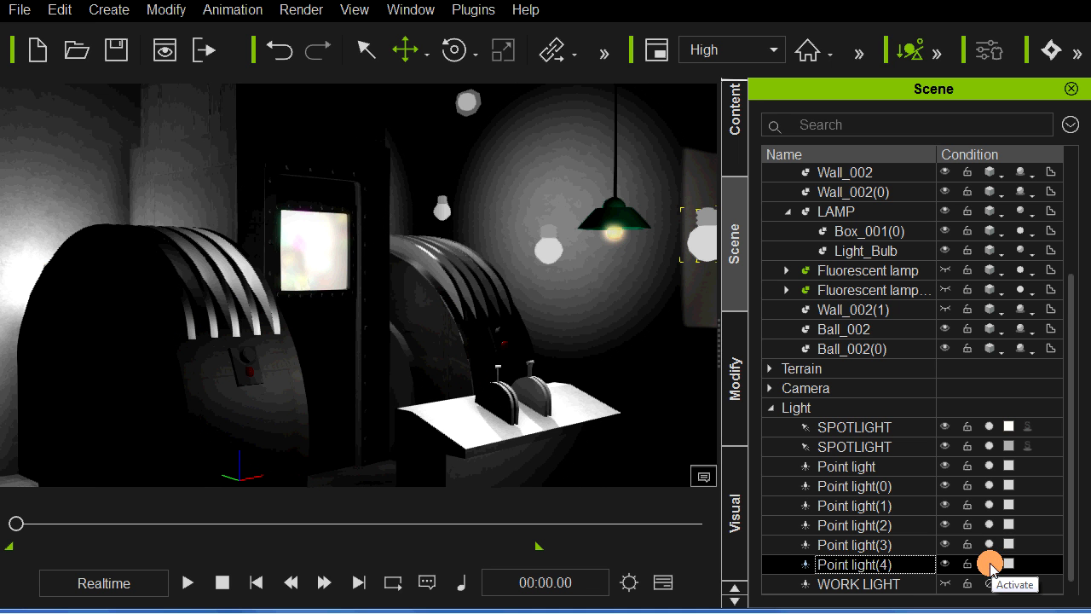
{"action": "middle_click_drag", "start_coordinate": [568, 400], "coordinate": [570, 355]}
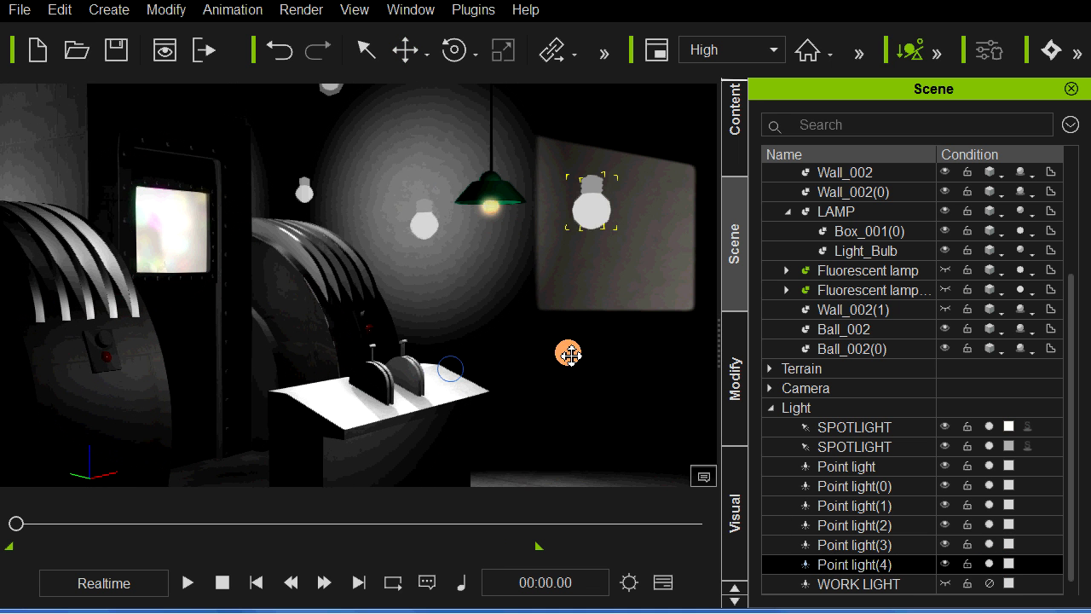
{"action": "left_click", "coordinate": [989, 563]}
{"action": "left_click", "coordinate": [988, 563]}
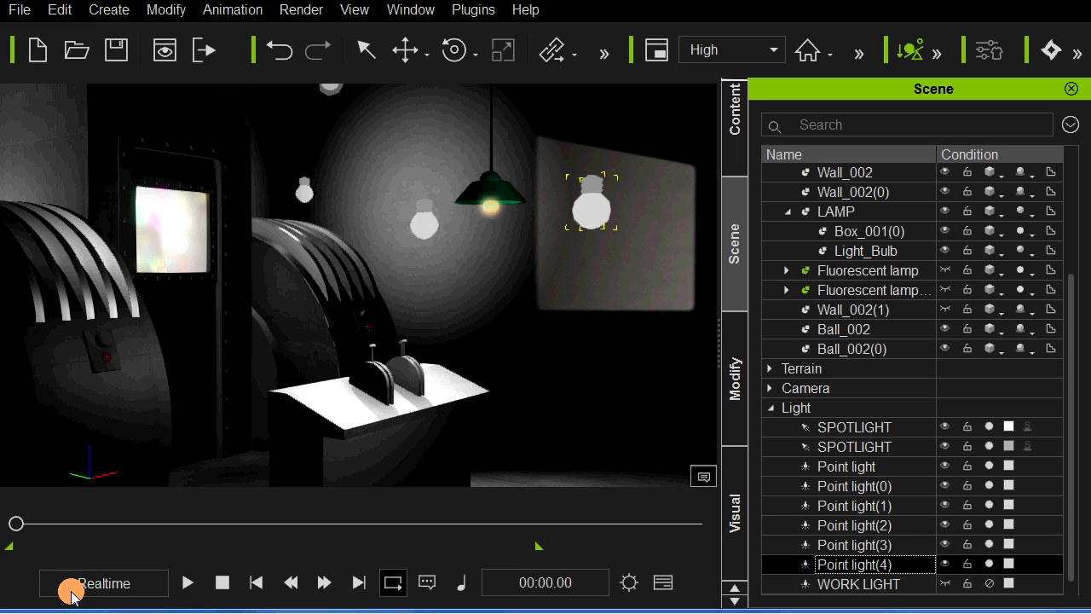
Step: Scrub the animation to 00:40.08 and inspect the lighting on both characters at the console and through the open door
{"action": "left_click_drag", "start_coordinate": [17, 523], "coordinate": [173, 527]}
{"action": "right_click_drag", "start_coordinate": [464, 405], "coordinate": [358, 470]}
{"action": "left_click_drag", "start_coordinate": [173, 523], "coordinate": [342, 524]}
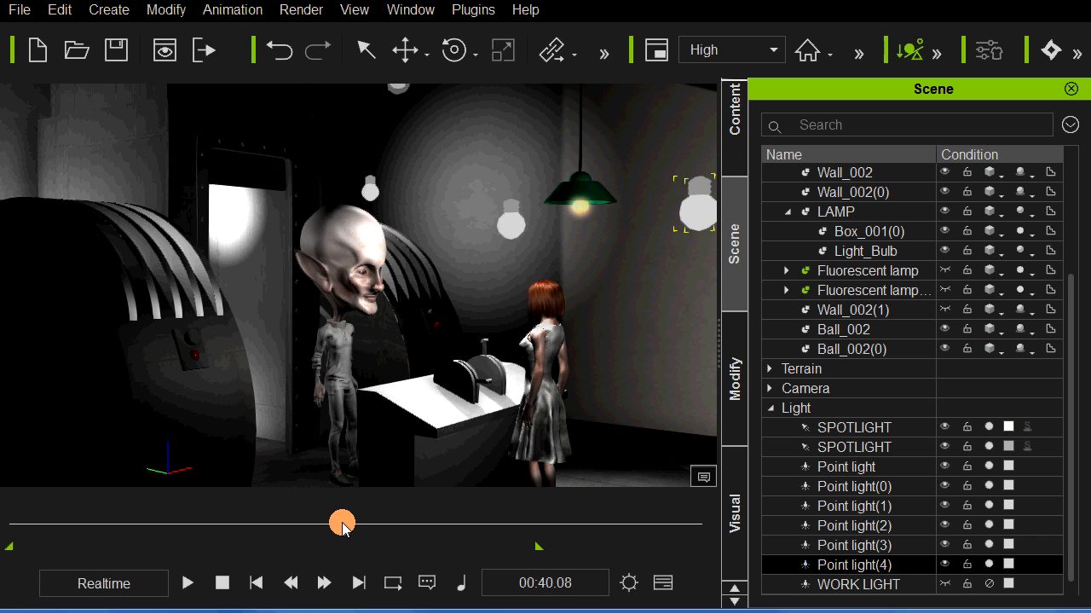
{"action": "right_click_drag", "start_coordinate": [519, 421], "coordinate": [458, 411]}
{"action": "middle_click_drag", "start_coordinate": [458, 411], "coordinate": [417, 438]}
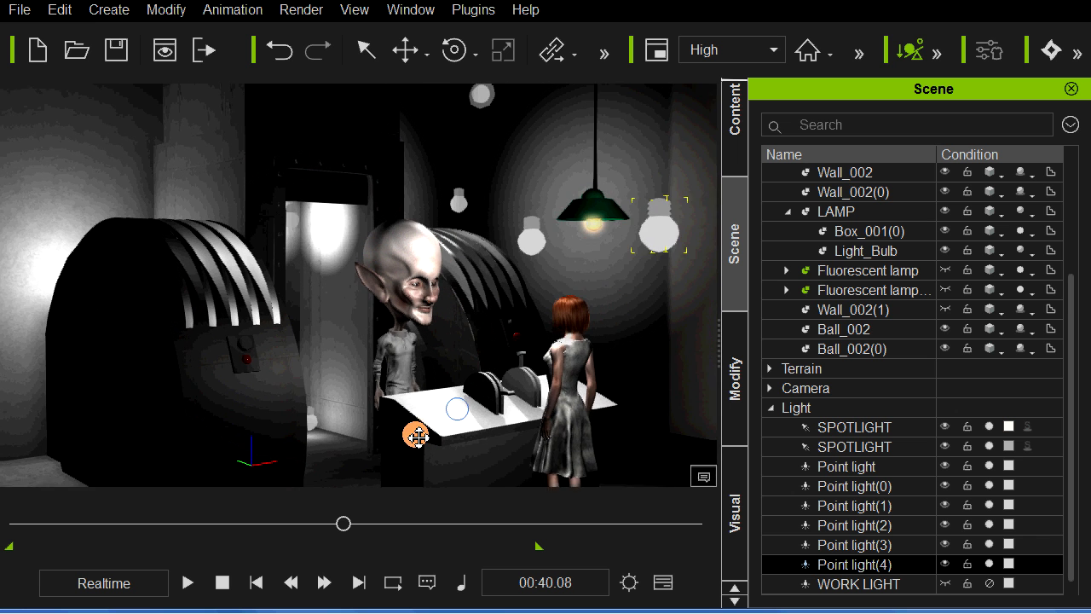
{"action": "scroll", "coordinate": [418, 438], "scroll_direction": "up", "scroll_amount": 3}
{"action": "right_click_drag", "start_coordinate": [474, 450], "coordinate": [411, 448]}
{"action": "middle_click_drag", "start_coordinate": [410, 448], "coordinate": [425, 448]}
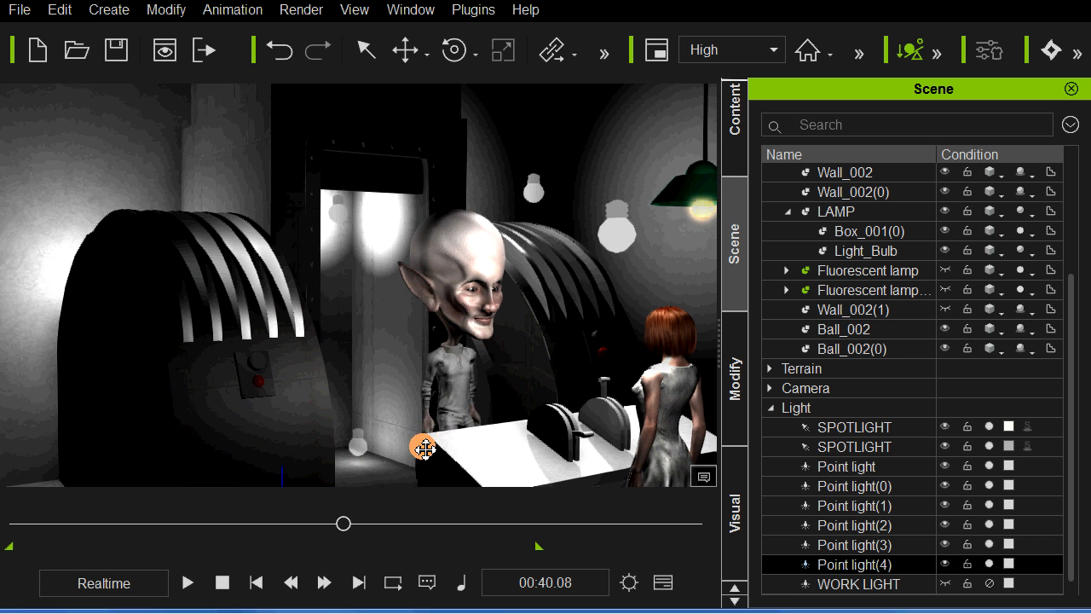
Step: Identify the two point lights outside the doorway and raise Point light(0) behind the top of the door frame
{"action": "left_click", "coordinate": [364, 449]}
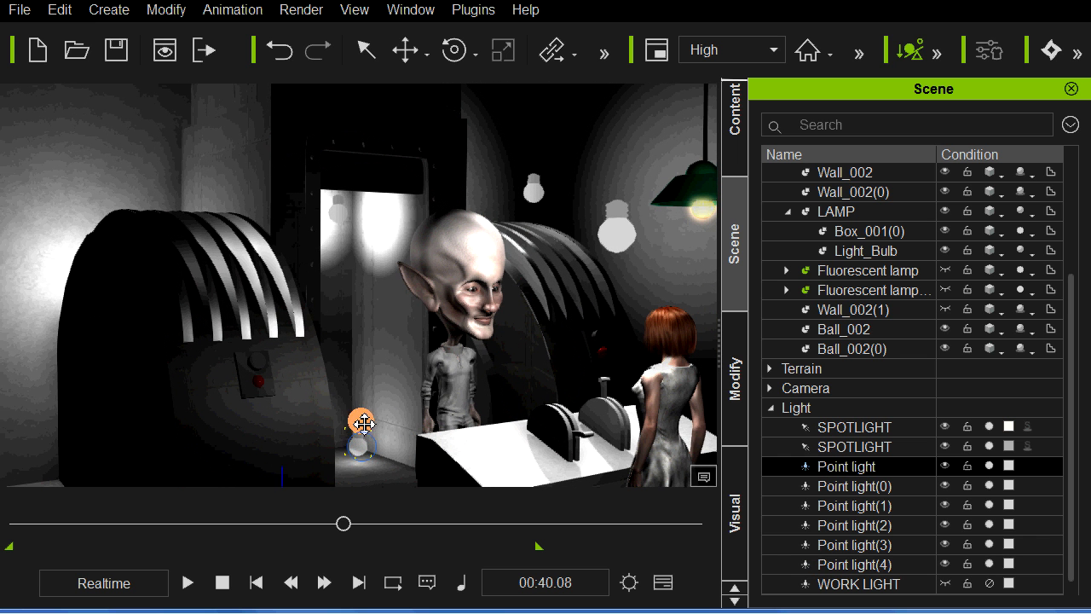
{"action": "left_click", "coordinate": [339, 213]}
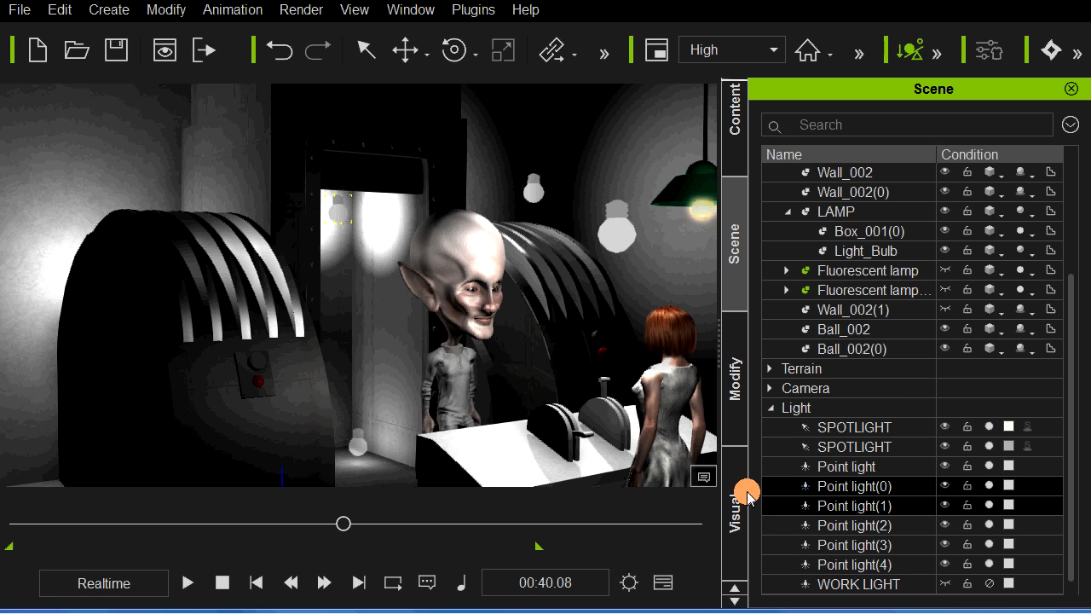
{"action": "key", "text": "w"}
{"action": "left_click_drag", "start_coordinate": [347, 374], "coordinate": [342, 380]}
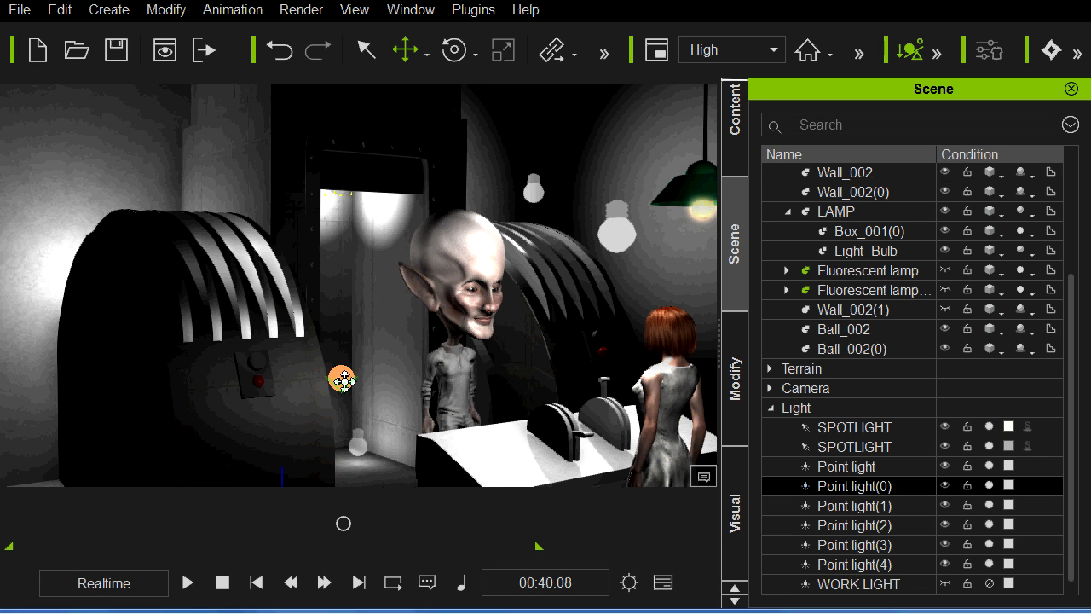
{"action": "right_click", "coordinate": [414, 345]}
{"action": "left_click", "coordinate": [532, 596]}
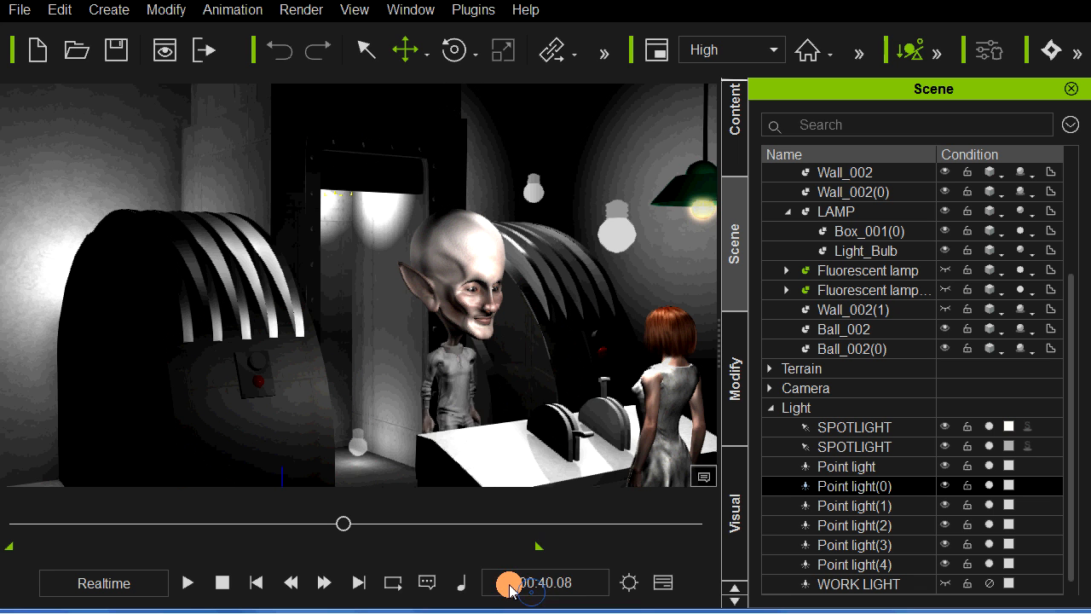
{"action": "left_click", "coordinate": [358, 452]}
{"action": "right_click", "coordinate": [359, 453]}
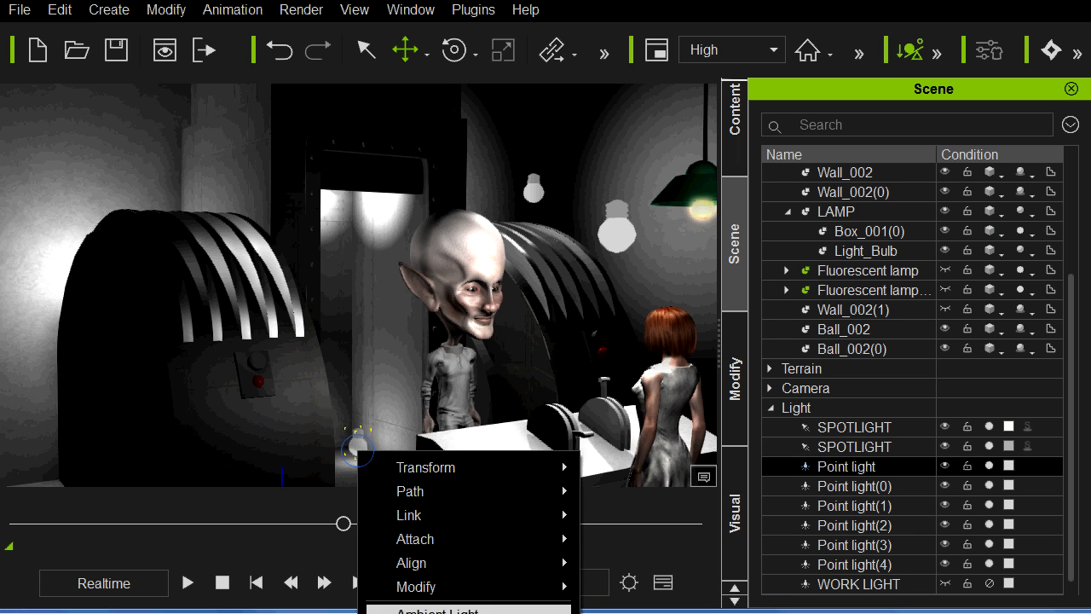
Step: Scrub the animation back to a slightly earlier moment
{"action": "left_click", "coordinate": [315, 529]}
{"action": "left_click_drag", "start_coordinate": [344, 523], "coordinate": [314, 523]}
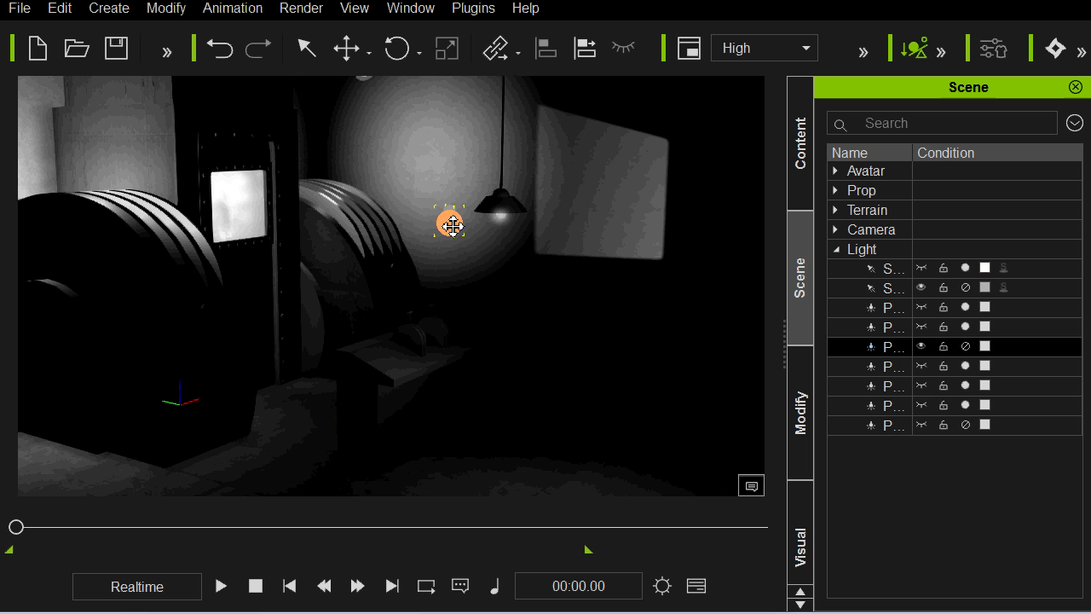
Step: Switch on Point light(1) and lower it slightly beside the hanging lamp
{"action": "left_click", "coordinate": [968, 346]}
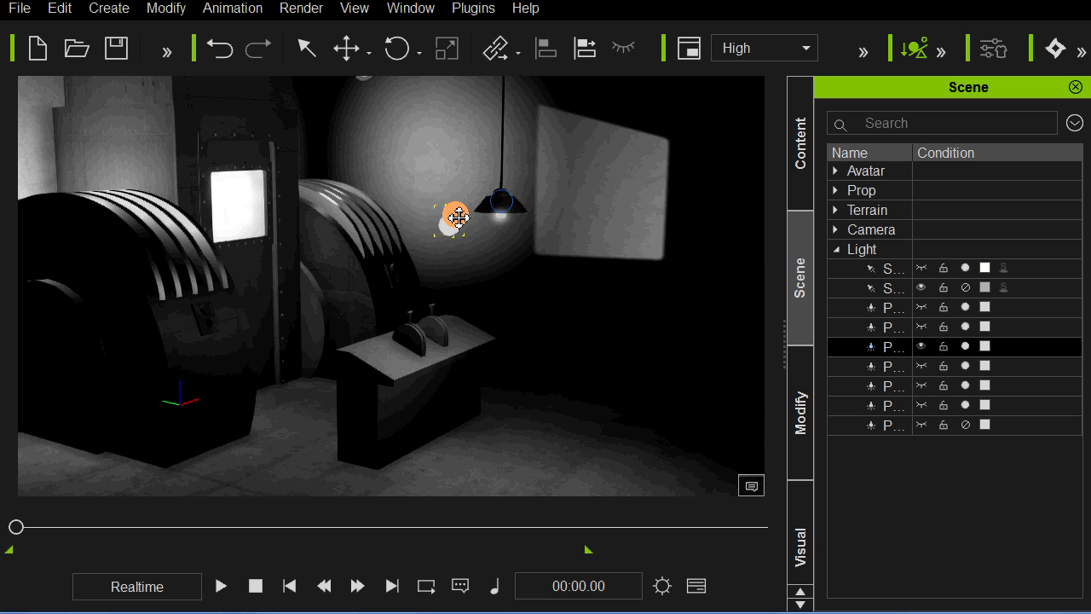
{"action": "left_click_drag", "start_coordinate": [449, 232], "coordinate": [454, 310]}
{"action": "scroll", "coordinate": [455, 312], "scroll_direction": "up", "scroll_amount": 8}
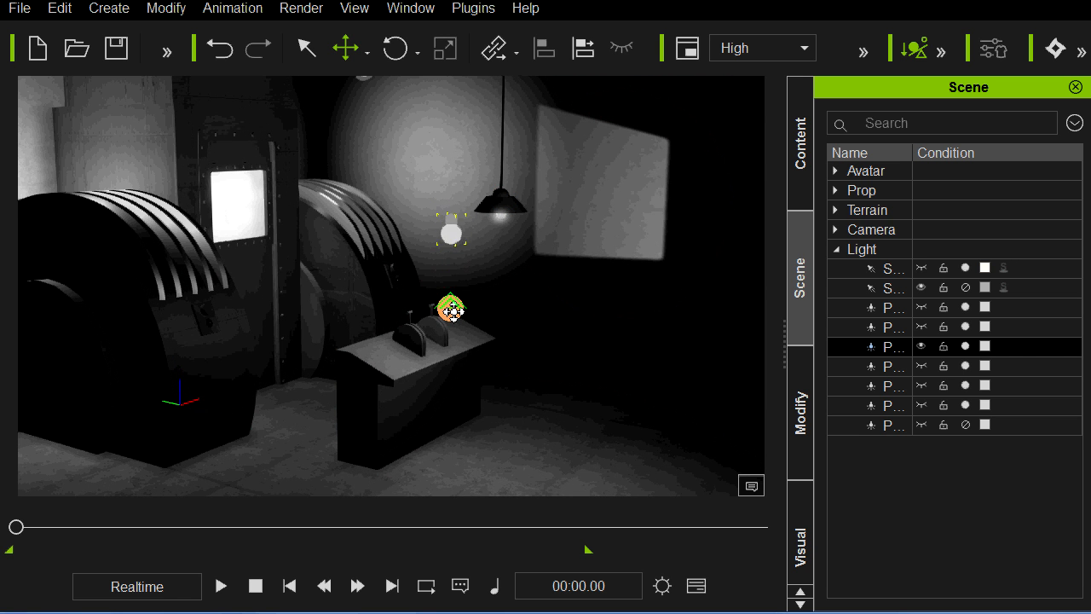
Step: Try Range values of 1262 and 958 for Point light(1) to compare how far its light reaches
{"action": "left_click", "coordinate": [799, 420]}
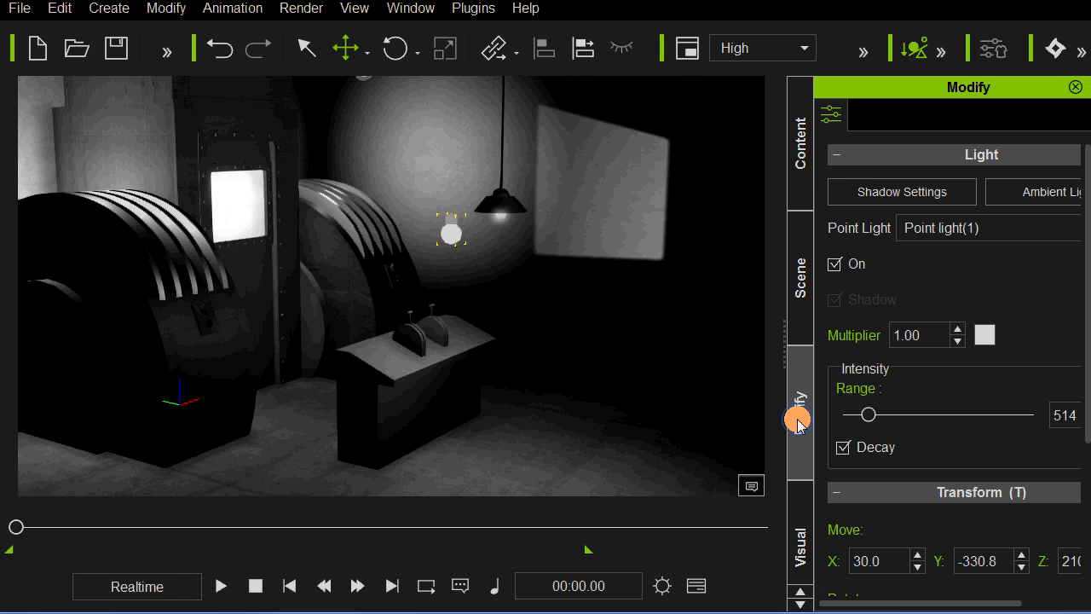
{"action": "left_click_drag", "start_coordinate": [871, 415], "coordinate": [896, 415]}
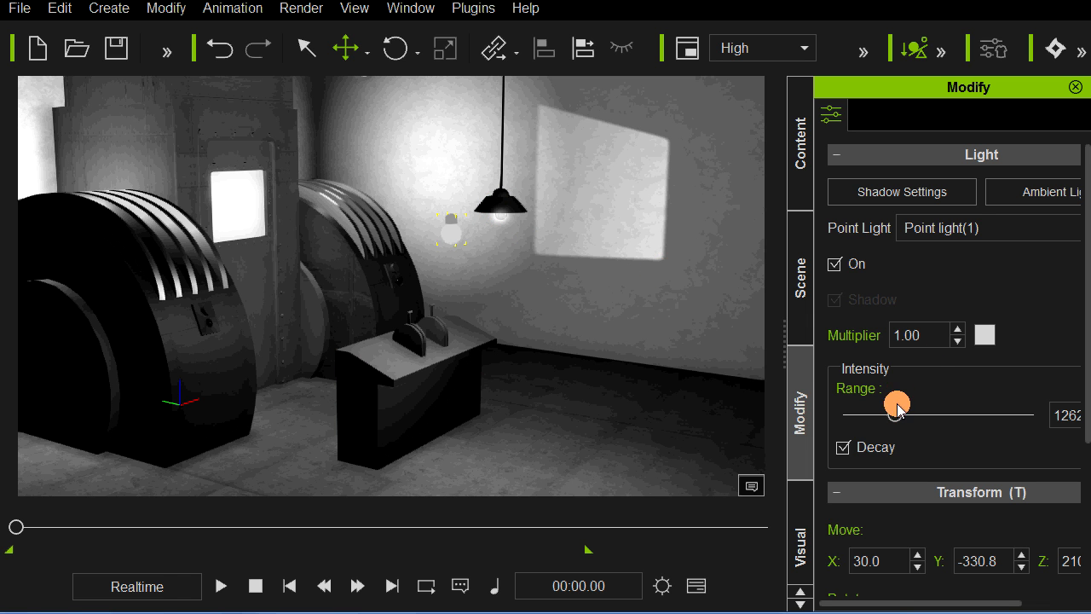
{"action": "left_click_drag", "start_coordinate": [897, 416], "coordinate": [883, 415]}
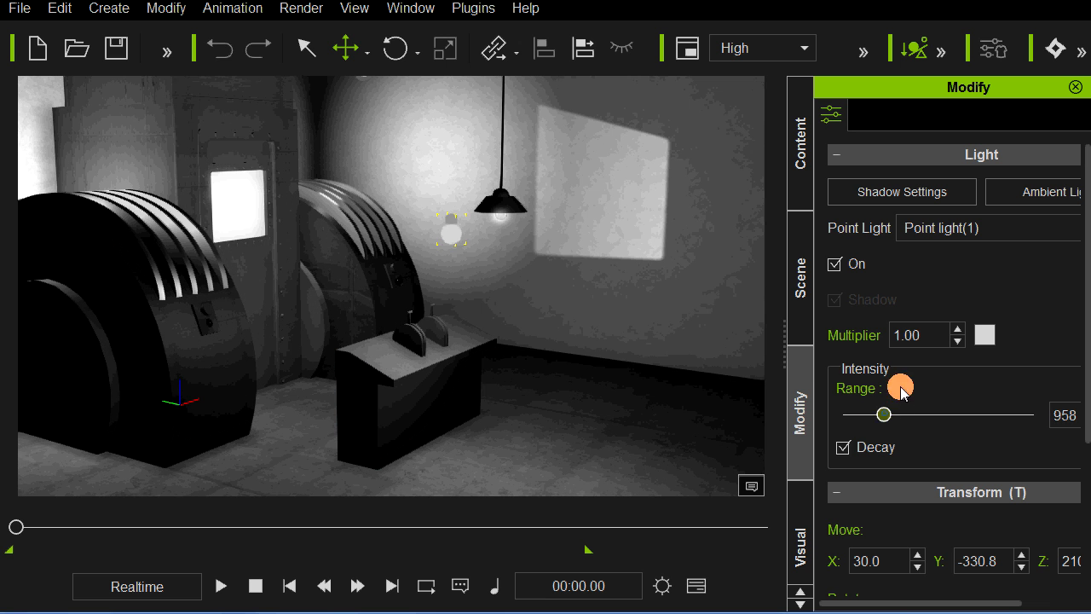
Step: Set the Multiplier of Point light(1) to 3 and its Range to 280, and check the light pool around the console
{"action": "left_click_drag", "start_coordinate": [912, 339], "coordinate": [839, 341]}
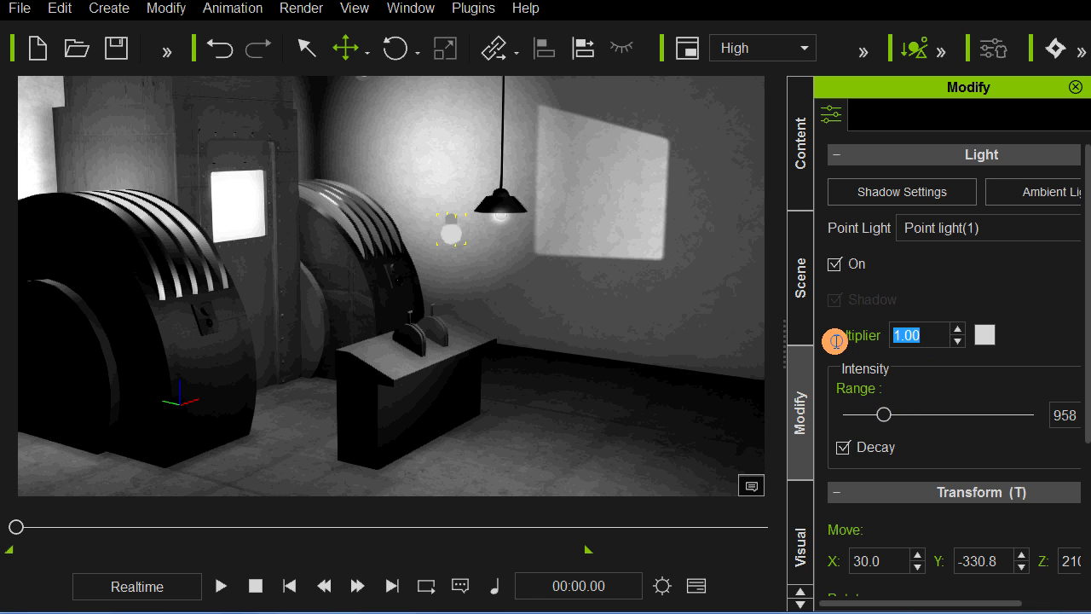
{"action": "type", "text": "3"}
{"action": "key", "text": "Return"}
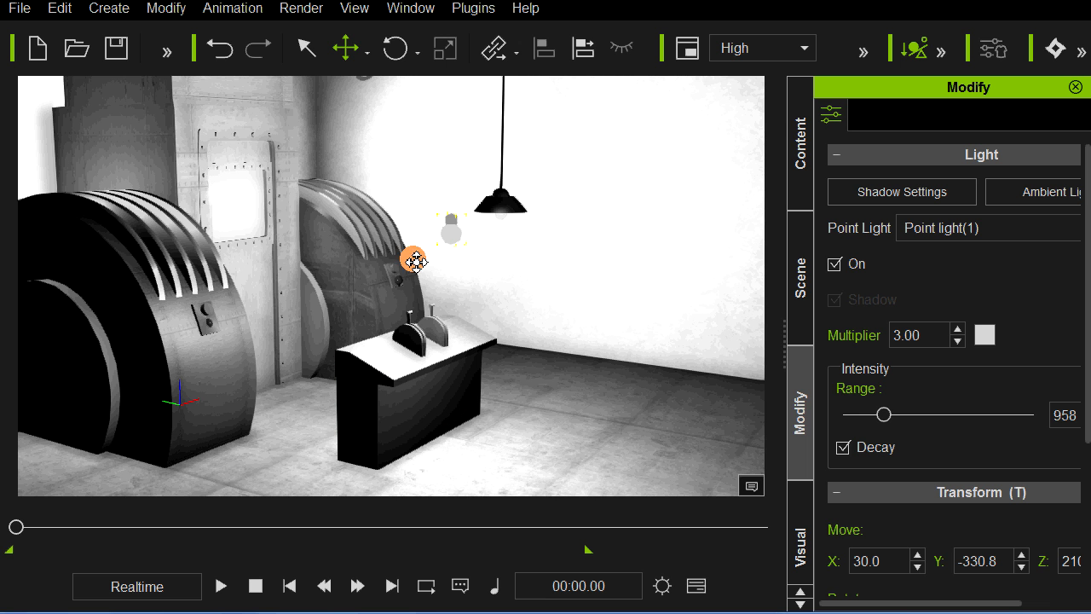
{"action": "left_click_drag", "start_coordinate": [882, 415], "coordinate": [856, 415]}
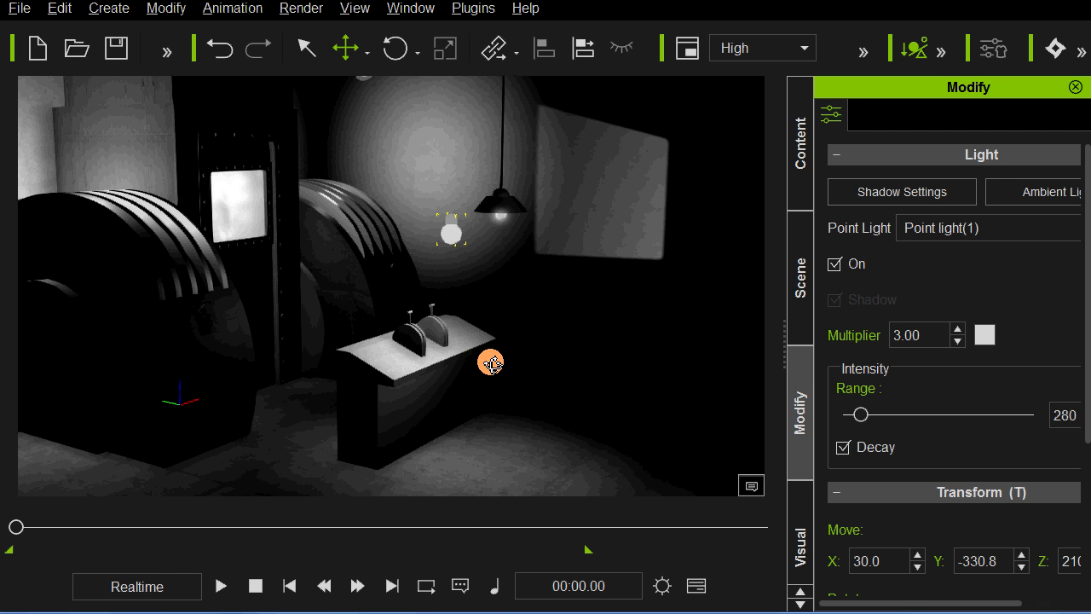
{"action": "left_click_drag", "start_coordinate": [493, 364], "coordinate": [459, 269], "text": "alt"}
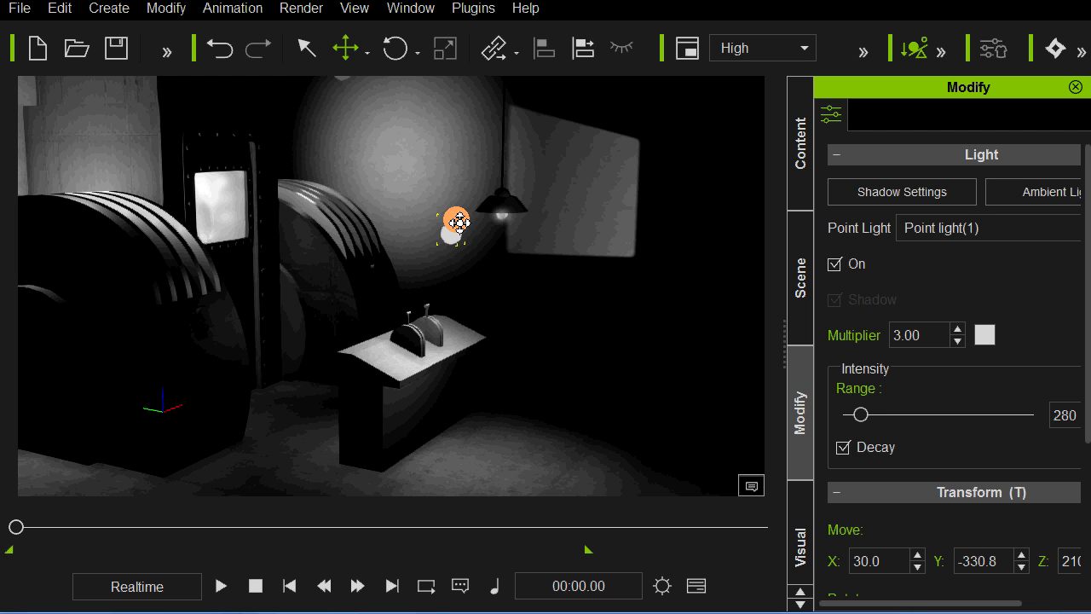
Step: Try Range values of 350 and 234 for Point light(1) to compare the light around the console
{"action": "left_click_drag", "start_coordinate": [863, 416], "coordinate": [863, 417]}
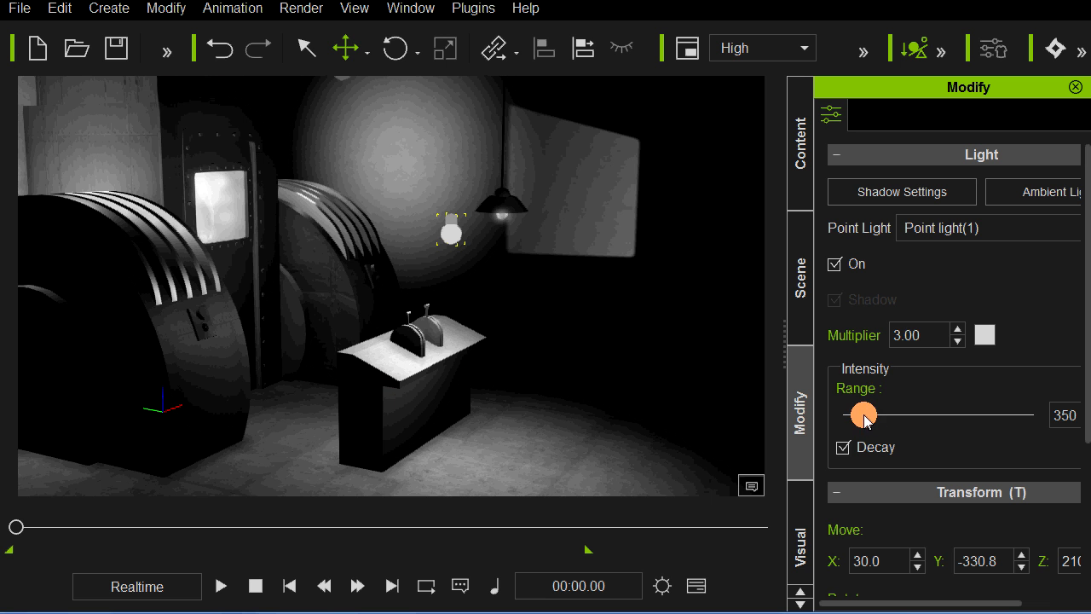
{"action": "mouse_move", "coordinate": [864, 418]}
{"action": "left_mouse_down"}
{"action": "mouse_move", "coordinate": [881, 417]}
{"action": "mouse_move", "coordinate": [859, 421]}
{"action": "left_mouse_up"}
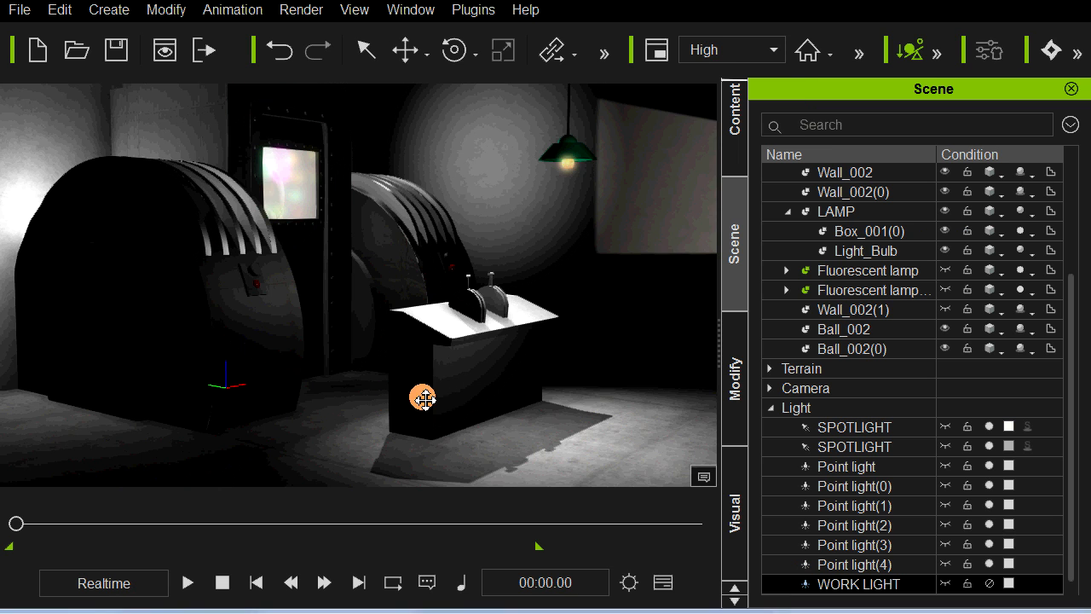
Step: Turn Ambient Occlusion off and back on in the dark scene to compare its effect
{"action": "mouse_move", "coordinate": [436, 394]}
{"action": "right_mouse_down"}
{"action": "mouse_move", "coordinate": [419, 392]}
{"action": "mouse_move", "coordinate": [449, 395]}
{"action": "right_mouse_up"}
{"action": "scroll", "coordinate": [448, 396], "scroll_direction": "down", "scroll_amount": 1}
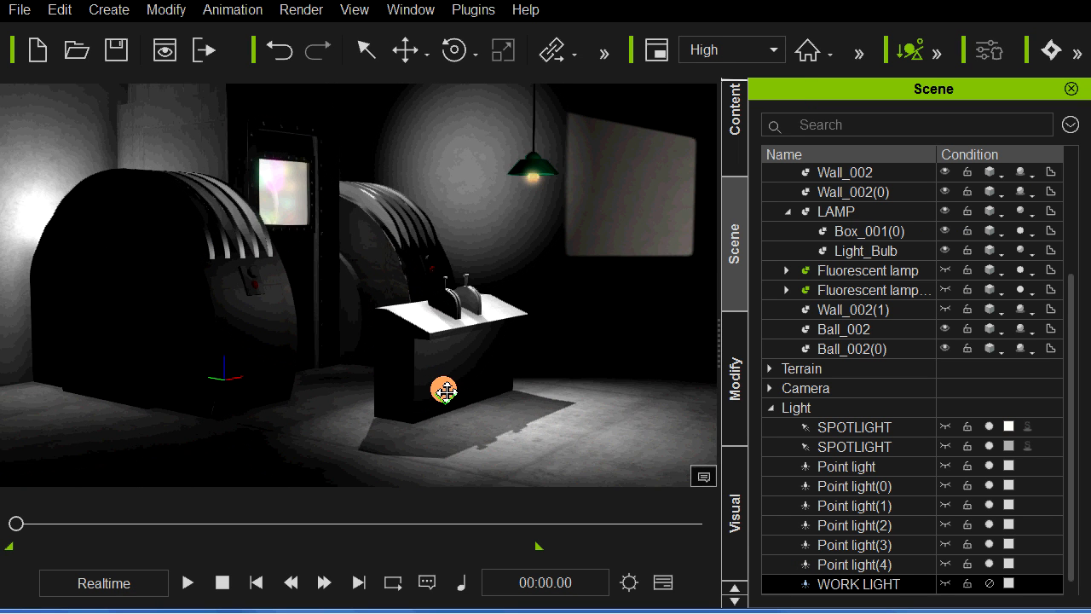
{"action": "middle_click_drag", "start_coordinate": [415, 381], "coordinate": [401, 380]}
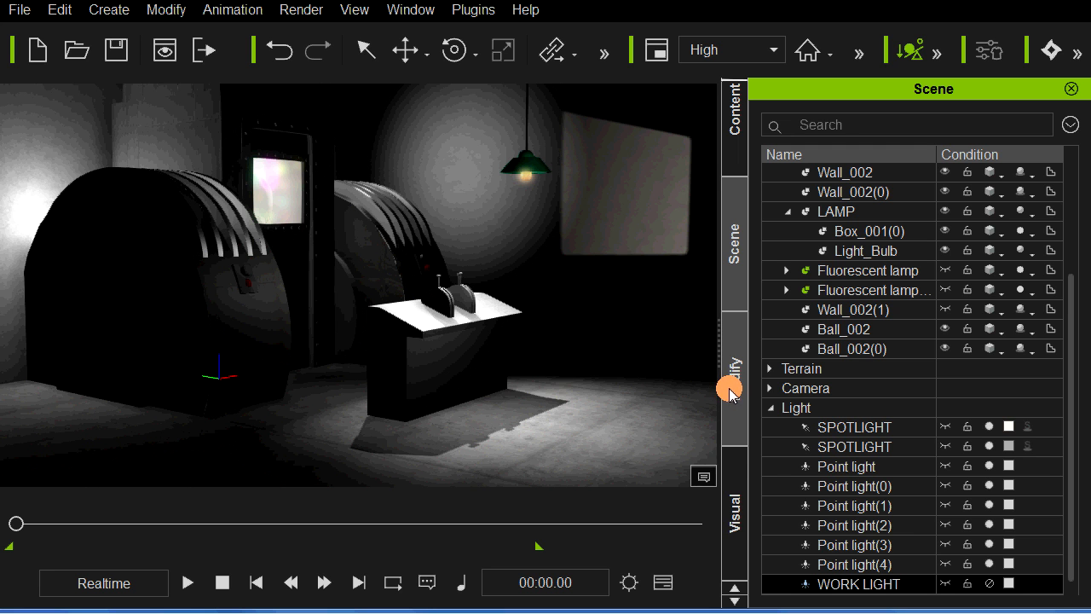
{"action": "left_click", "coordinate": [731, 479]}
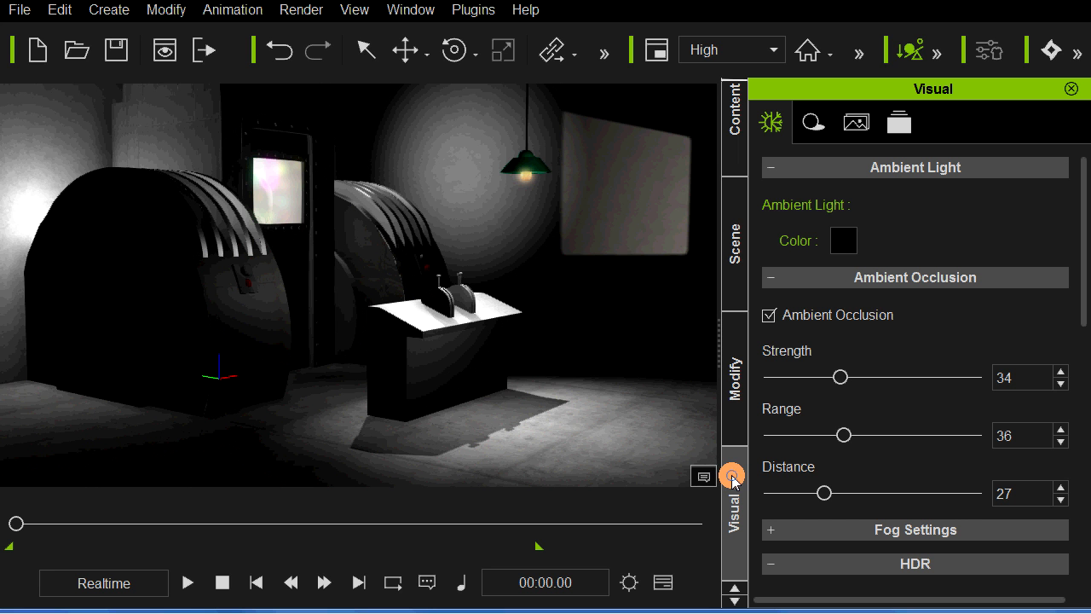
{"action": "left_click", "coordinate": [768, 314]}
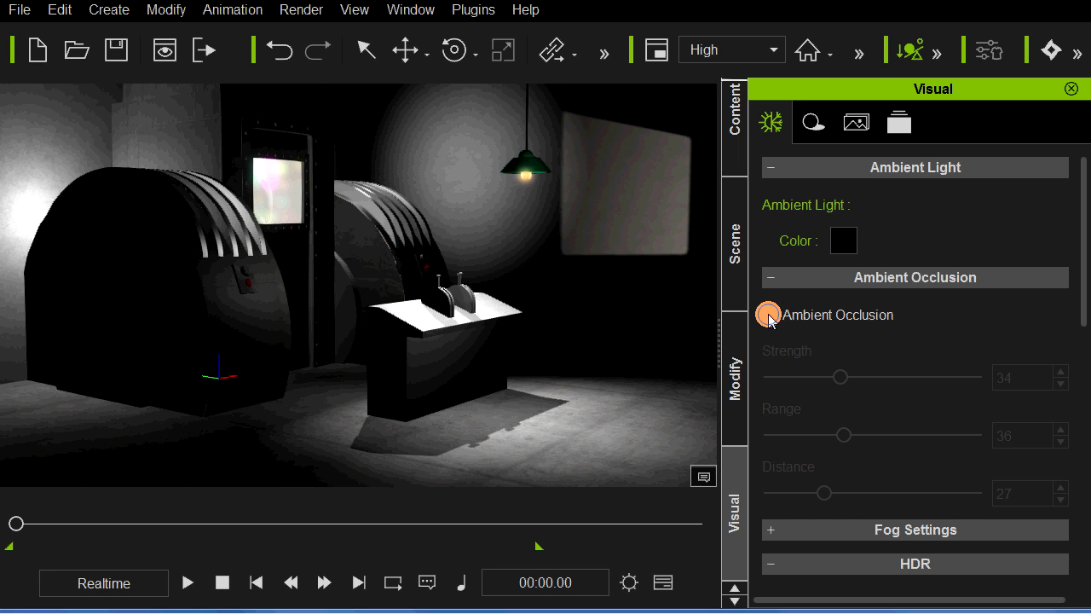
{"action": "left_click", "coordinate": [768, 315]}
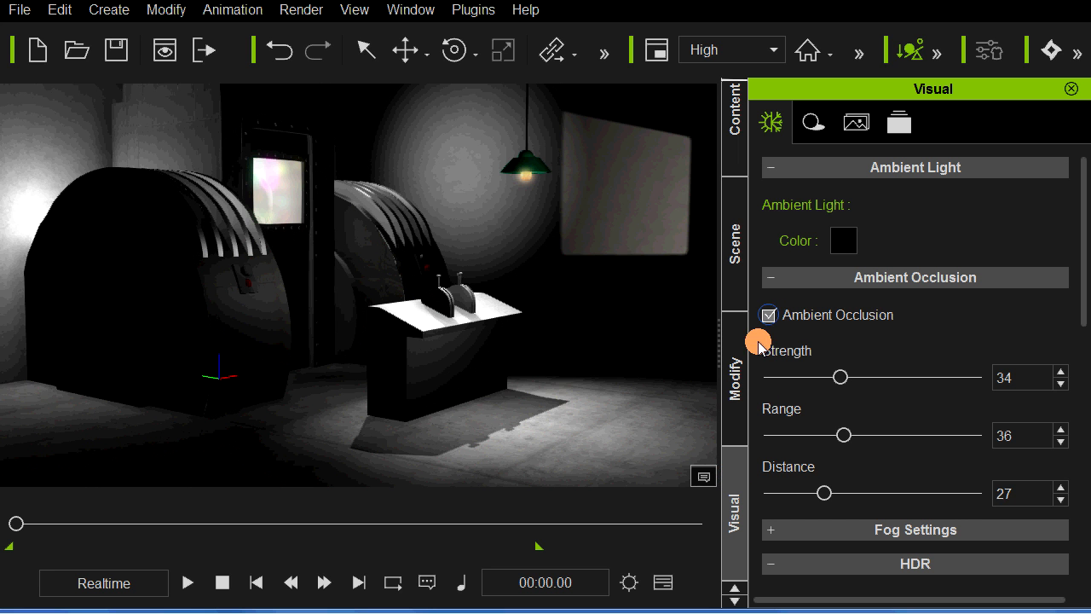
Step: Switch on WORK LIGHT and toggle Ambient Occlusion off and on to compare the shading in the brighter scene
{"action": "left_click", "coordinate": [734, 262]}
{"action": "left_click", "coordinate": [989, 583]}
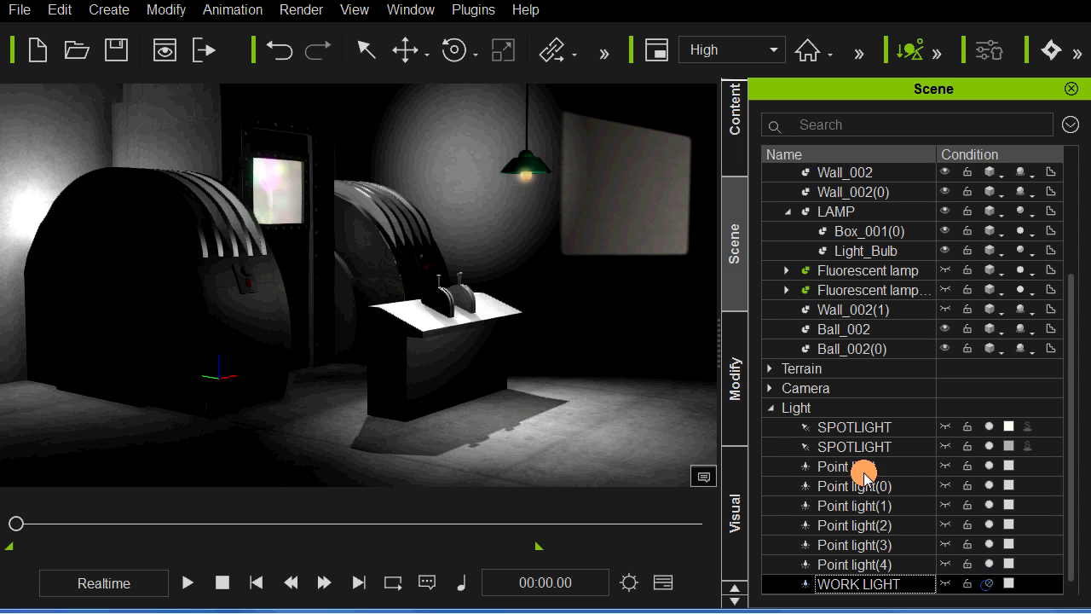
{"action": "left_click", "coordinate": [734, 503]}
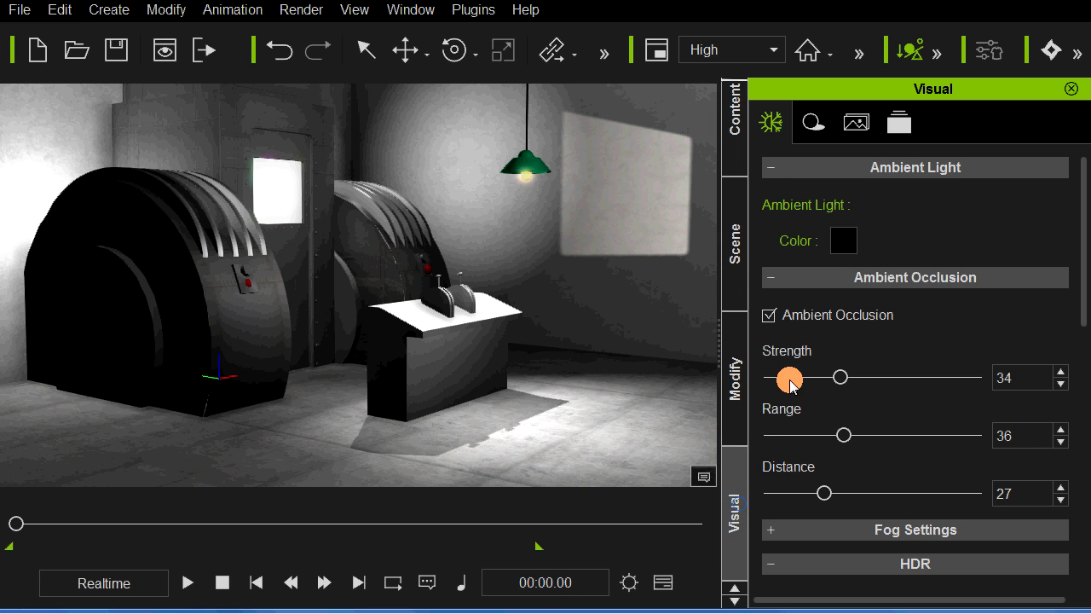
{"action": "left_click", "coordinate": [768, 314]}
{"action": "left_click", "coordinate": [767, 314]}
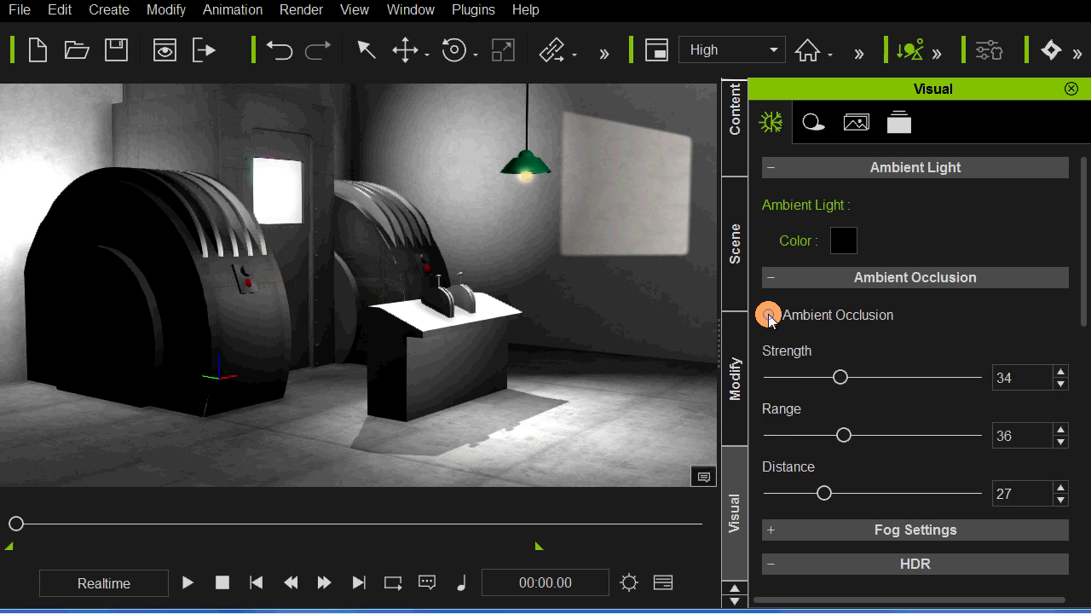
{"action": "left_click", "coordinate": [768, 315]}
{"action": "left_click", "coordinate": [768, 314]}
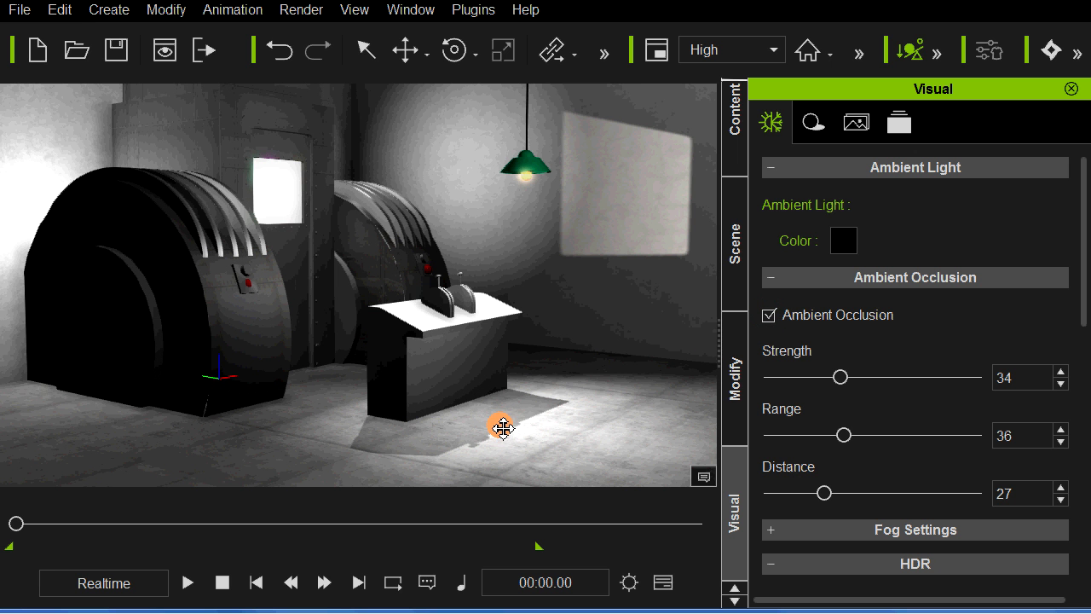
Step: Set the Ambient Occlusion Strength to 31, Range to 48 and Distance to 32 while viewing the console up close
{"action": "scroll", "coordinate": [503, 428], "scroll_direction": "up", "scroll_amount": 3}
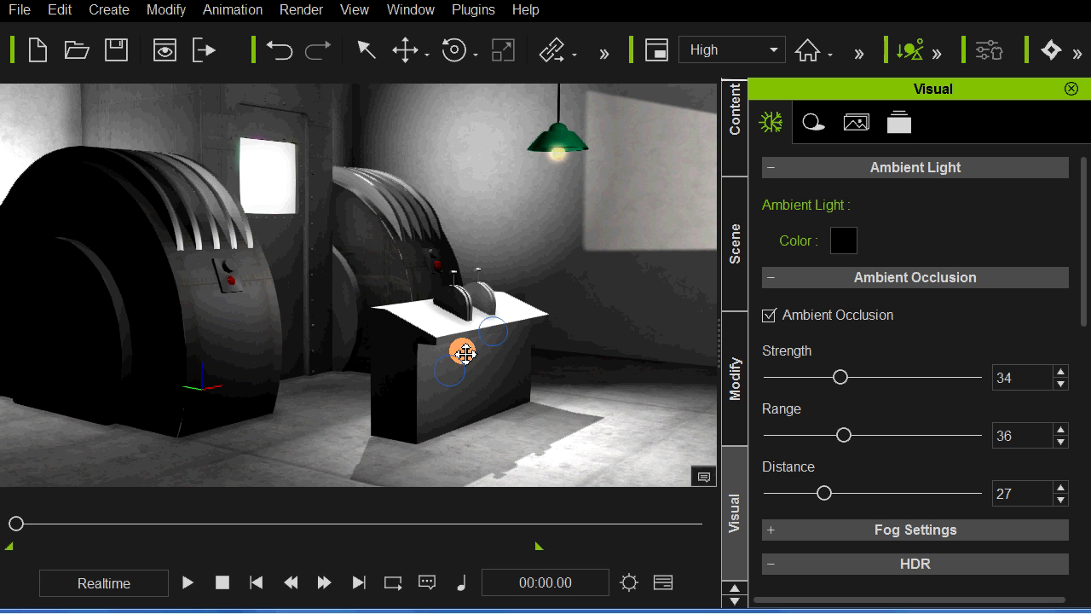
{"action": "middle_click_drag", "start_coordinate": [497, 370], "coordinate": [522, 361]}
{"action": "scroll", "coordinate": [521, 365], "scroll_direction": "up", "scroll_amount": 2}
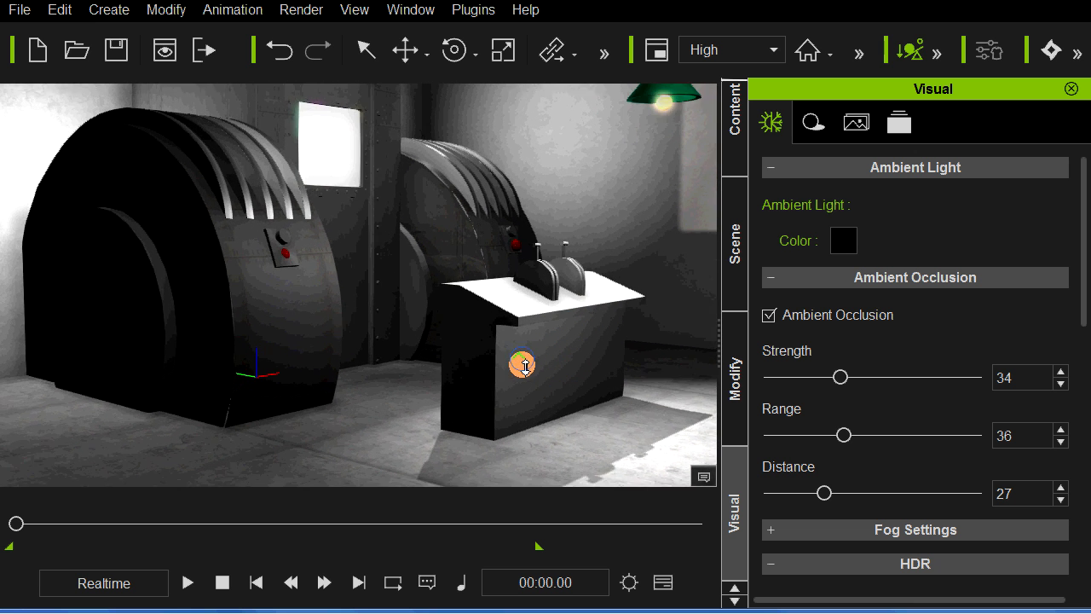
{"action": "middle_click_drag", "start_coordinate": [581, 389], "coordinate": [588, 388]}
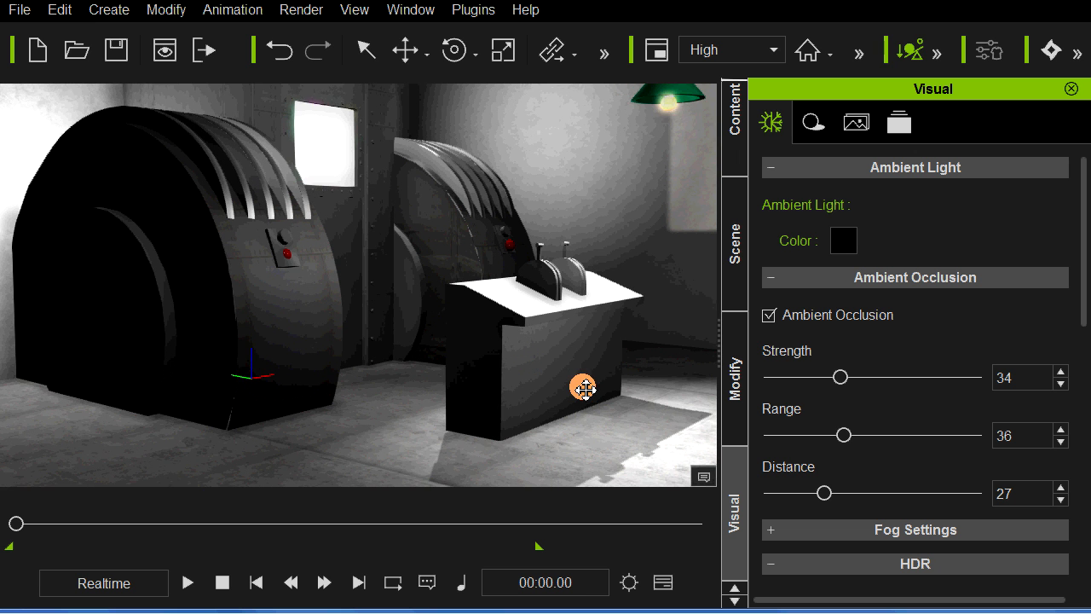
{"action": "scroll", "coordinate": [543, 345], "scroll_direction": "up", "scroll_amount": 3}
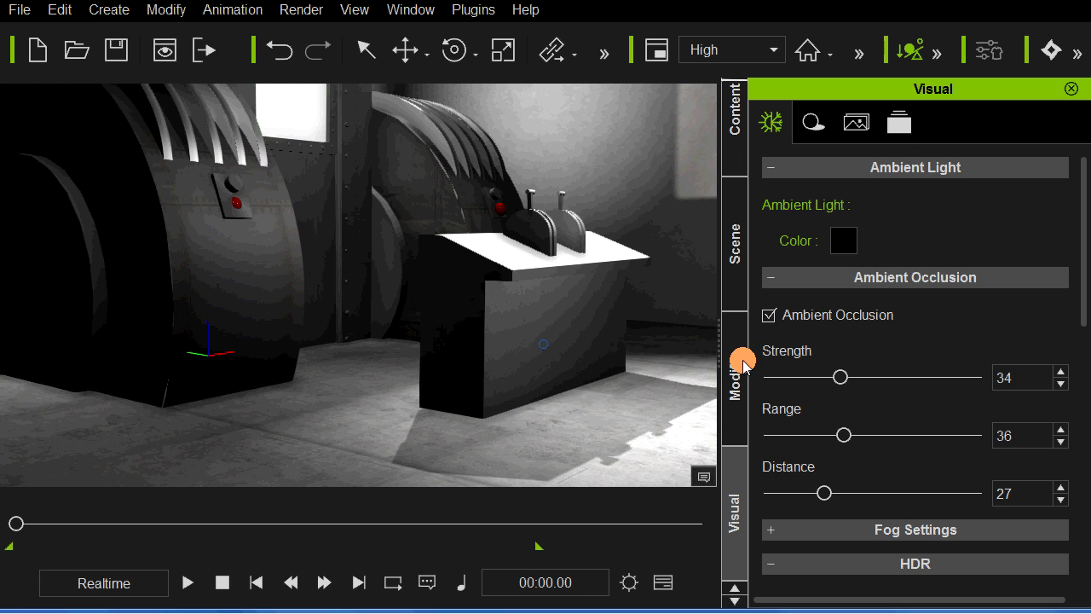
{"action": "mouse_move", "coordinate": [842, 375]}
{"action": "left_mouse_down"}
{"action": "mouse_move", "coordinate": [870, 376]}
{"action": "mouse_move", "coordinate": [784, 377]}
{"action": "mouse_move", "coordinate": [848, 382]}
{"action": "left_mouse_up"}
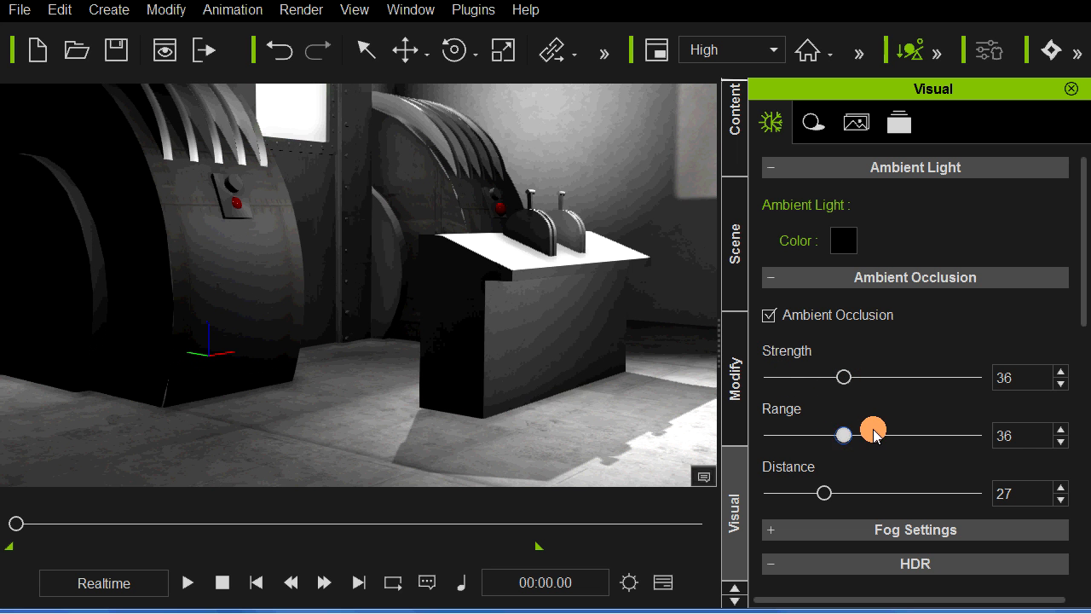
{"action": "left_click_drag", "start_coordinate": [874, 433], "coordinate": [863, 432]}
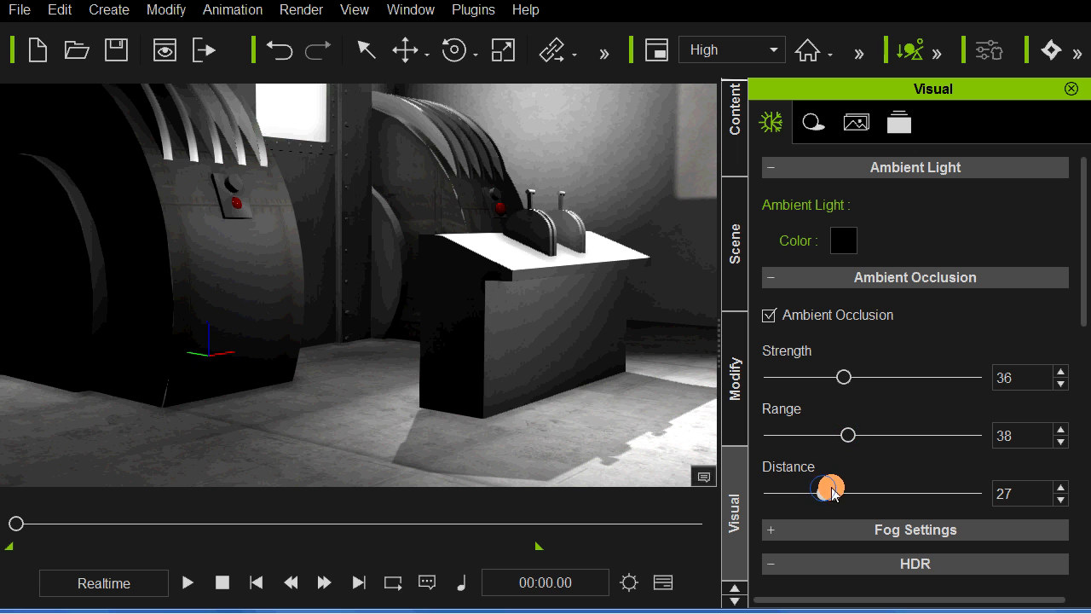
{"action": "mouse_move", "coordinate": [831, 493]}
{"action": "left_mouse_down"}
{"action": "mouse_move", "coordinate": [872, 486]}
{"action": "mouse_move", "coordinate": [773, 486]}
{"action": "mouse_move", "coordinate": [835, 487]}
{"action": "left_mouse_up"}
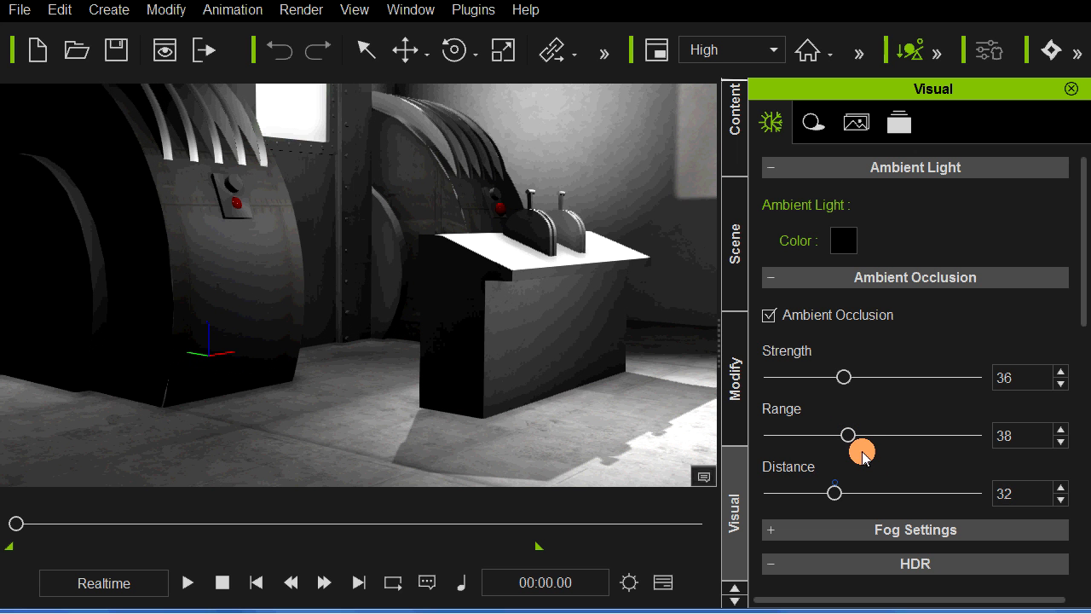
{"action": "mouse_move", "coordinate": [867, 435]}
{"action": "left_mouse_down"}
{"action": "mouse_move", "coordinate": [892, 433]}
{"action": "mouse_move", "coordinate": [869, 433]}
{"action": "left_mouse_up"}
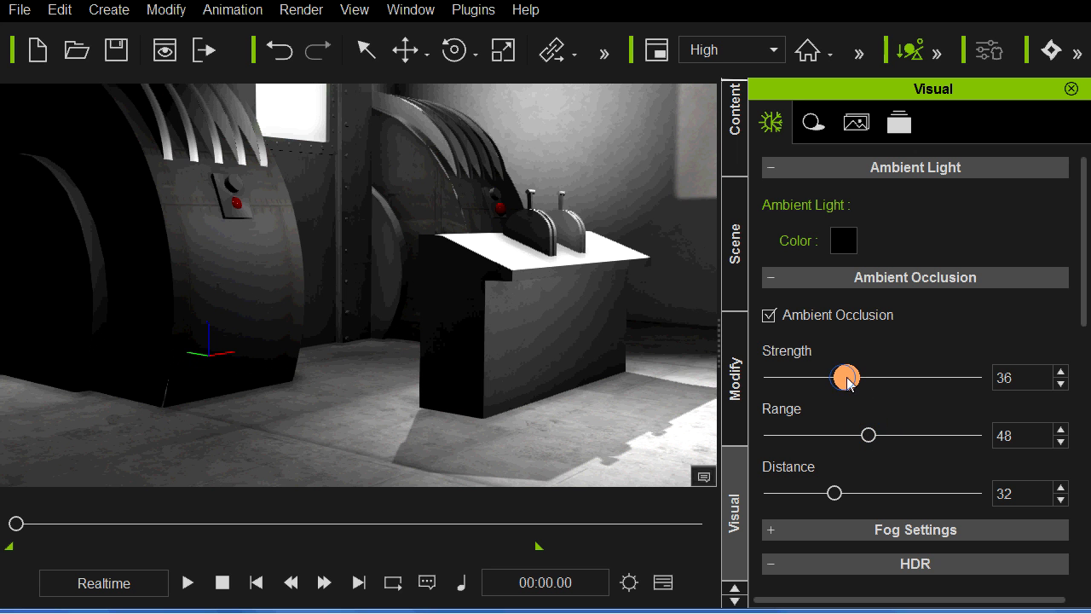
{"action": "mouse_move", "coordinate": [846, 378]}
{"action": "left_mouse_down"}
{"action": "mouse_move", "coordinate": [856, 377]}
{"action": "mouse_move", "coordinate": [836, 386]}
{"action": "left_mouse_up"}
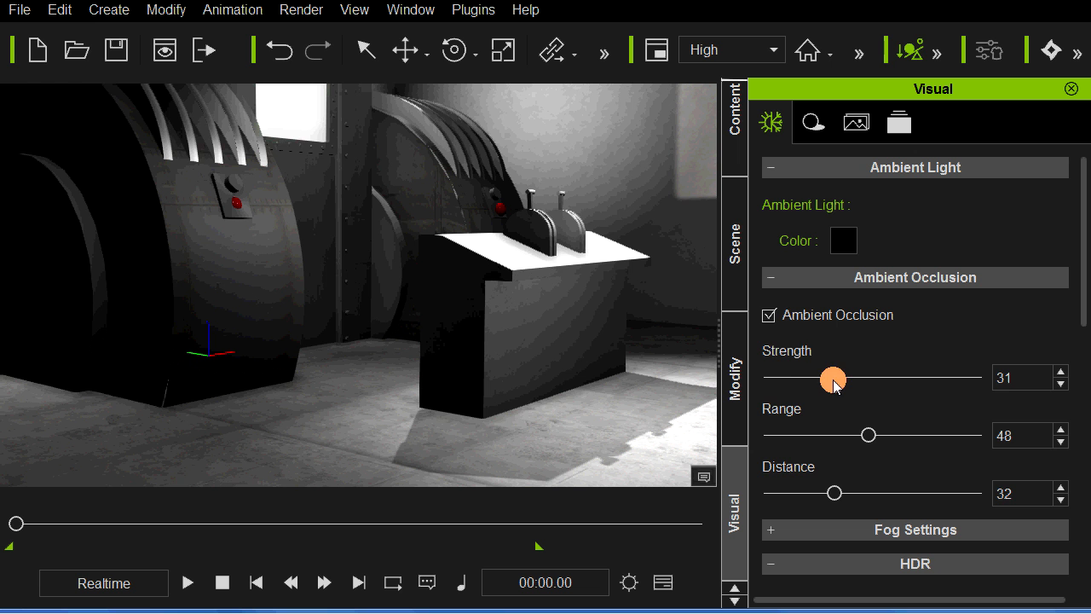
Step: Toggle Ambient Occlusion off and on repeatedly to compare the contact shading around the console and machines, leaving it on
{"action": "left_click", "coordinate": [769, 315]}
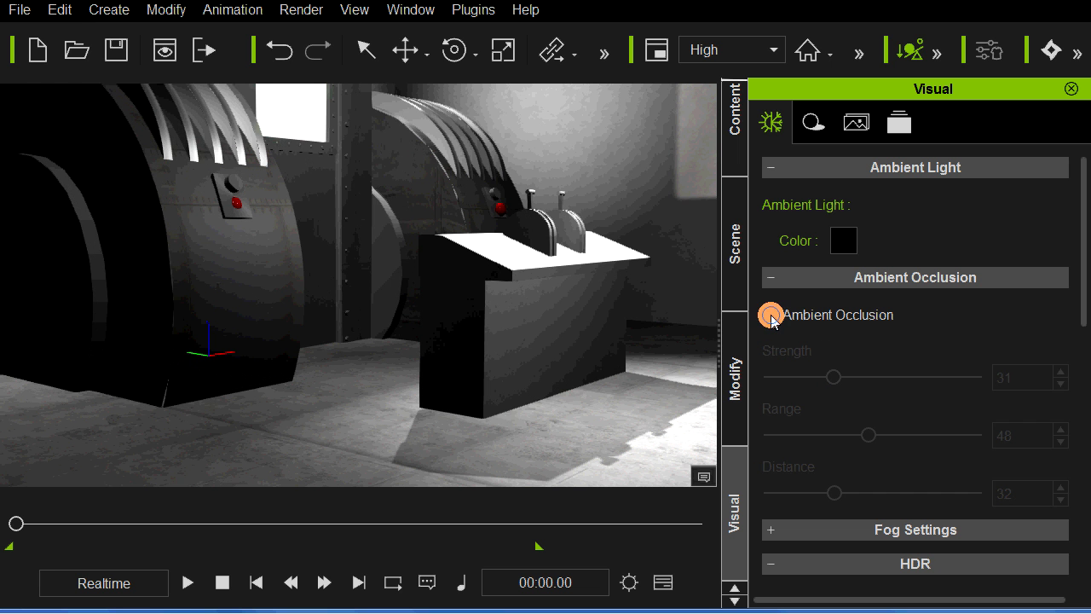
{"action": "left_click", "coordinate": [771, 317]}
{"action": "left_click", "coordinate": [771, 316]}
{"action": "left_click", "coordinate": [771, 316]}
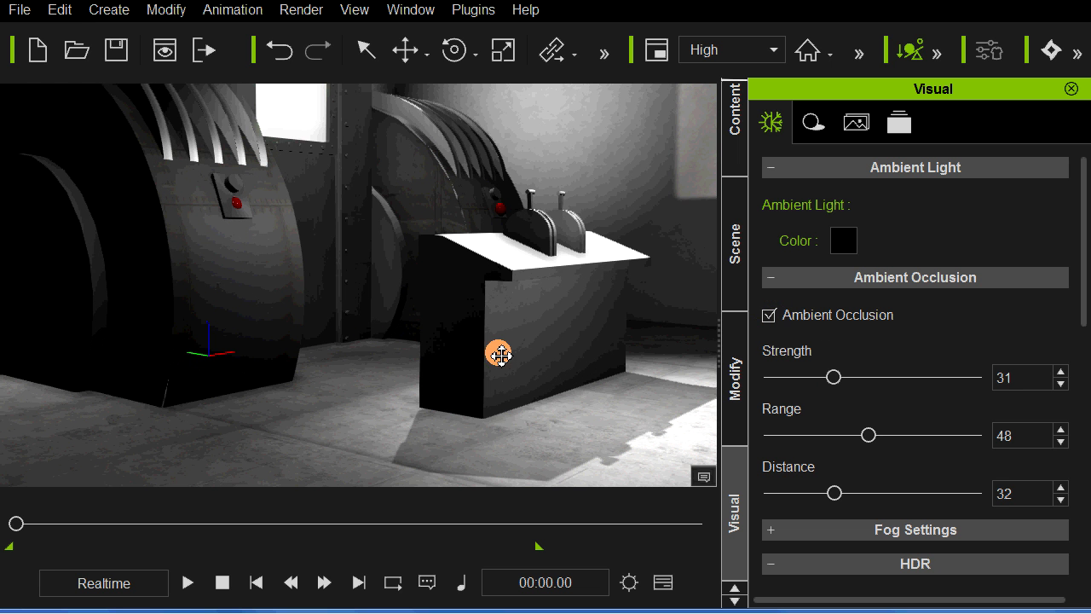
{"action": "left_click", "coordinate": [770, 316]}
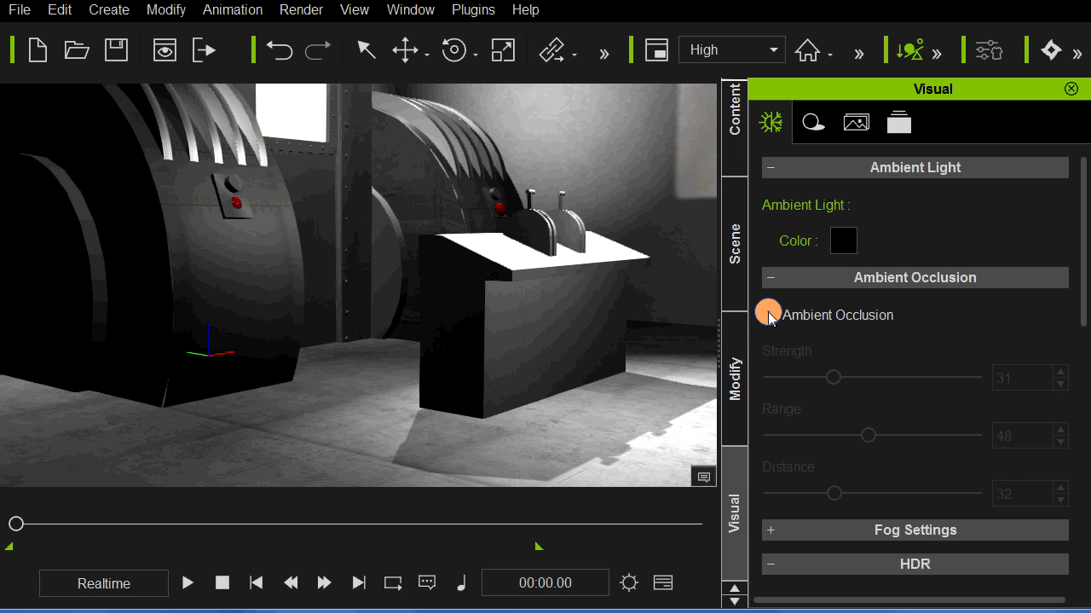
{"action": "left_click", "coordinate": [770, 314]}
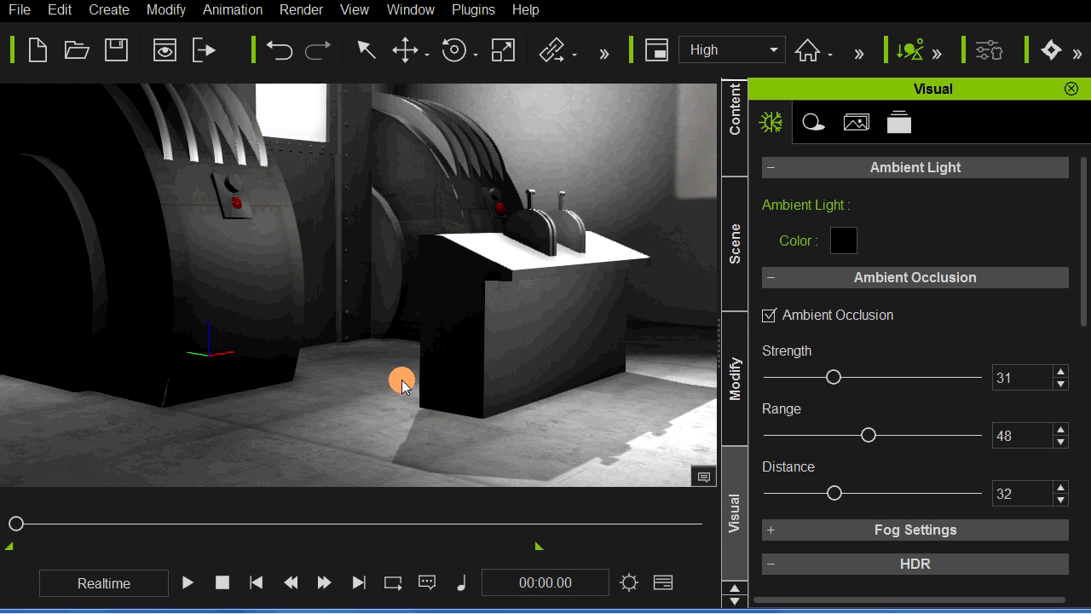
{"action": "middle_click_drag", "start_coordinate": [523, 357], "coordinate": [541, 372]}
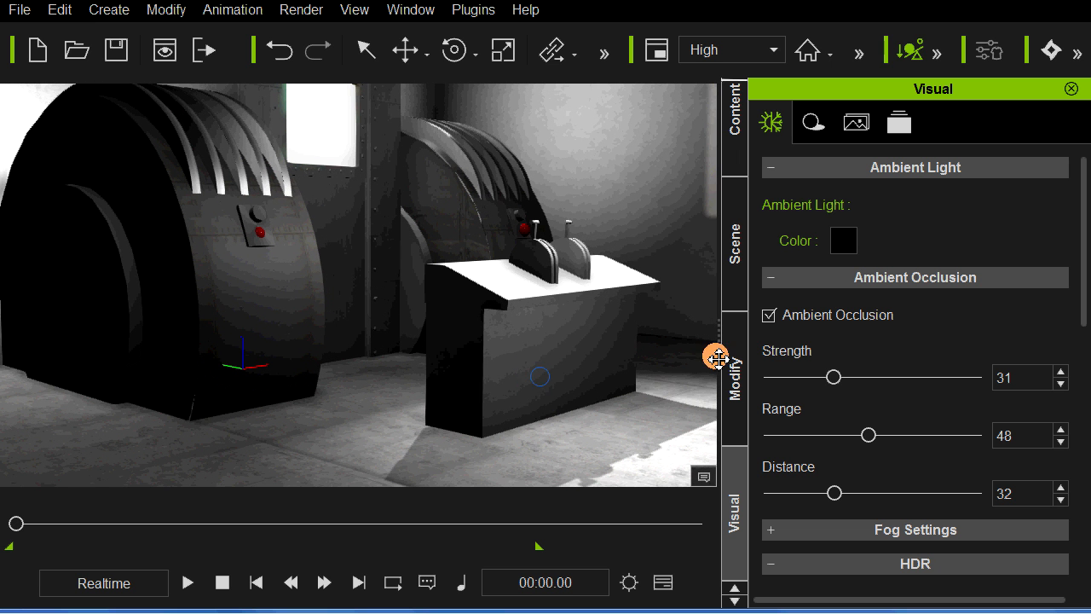
{"action": "left_click", "coordinate": [771, 315]}
{"action": "left_click", "coordinate": [770, 315]}
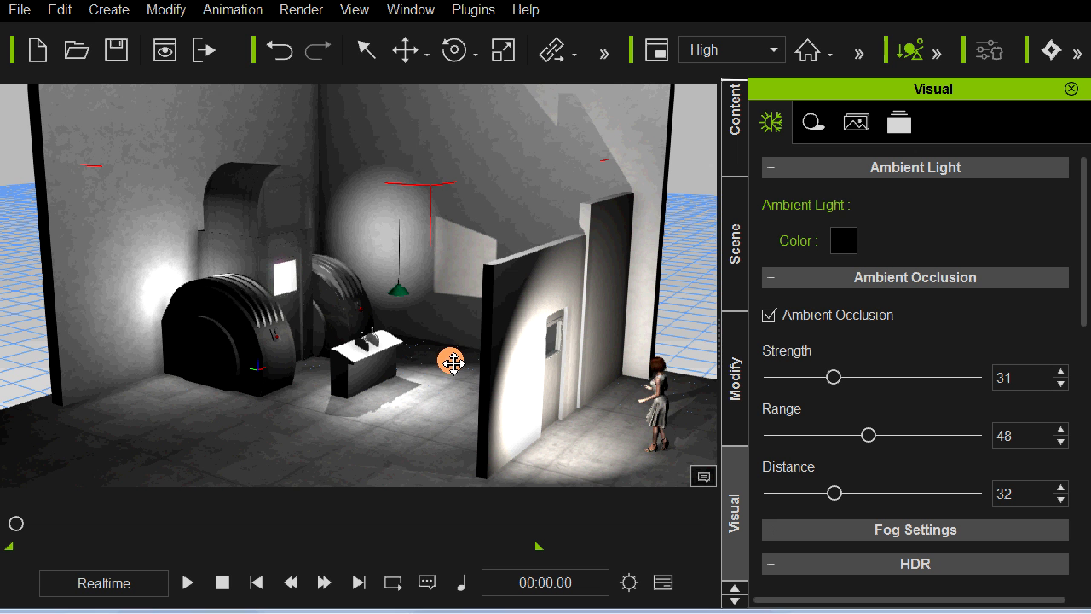
Step: Examine the lit room from several angles, including the console, the hanging lamp and the chamber door's window up close
{"action": "mouse_move", "coordinate": [467, 358]}
{"action": "right_mouse_down", "text": "alt"}
{"action": "mouse_move", "coordinate": [491, 351]}
{"action": "mouse_move", "coordinate": [460, 353]}
{"action": "right_mouse_up", "text": "alt"}
{"action": "scroll", "coordinate": [463, 353], "scroll_direction": "up", "scroll_amount": 4}
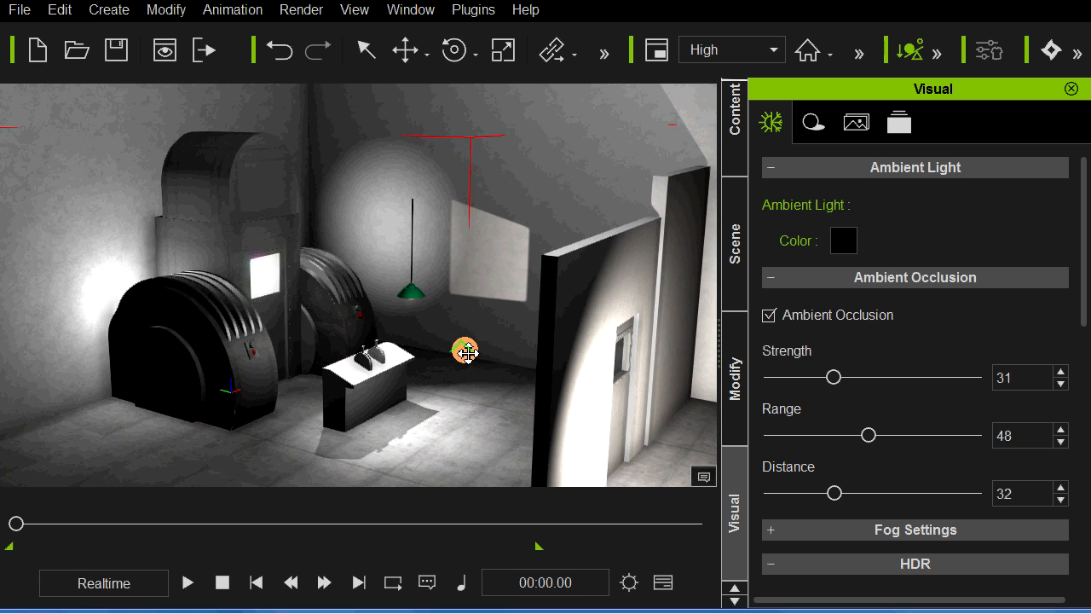
{"action": "left_click_drag", "start_coordinate": [468, 353], "coordinate": [515, 216], "text": "alt"}
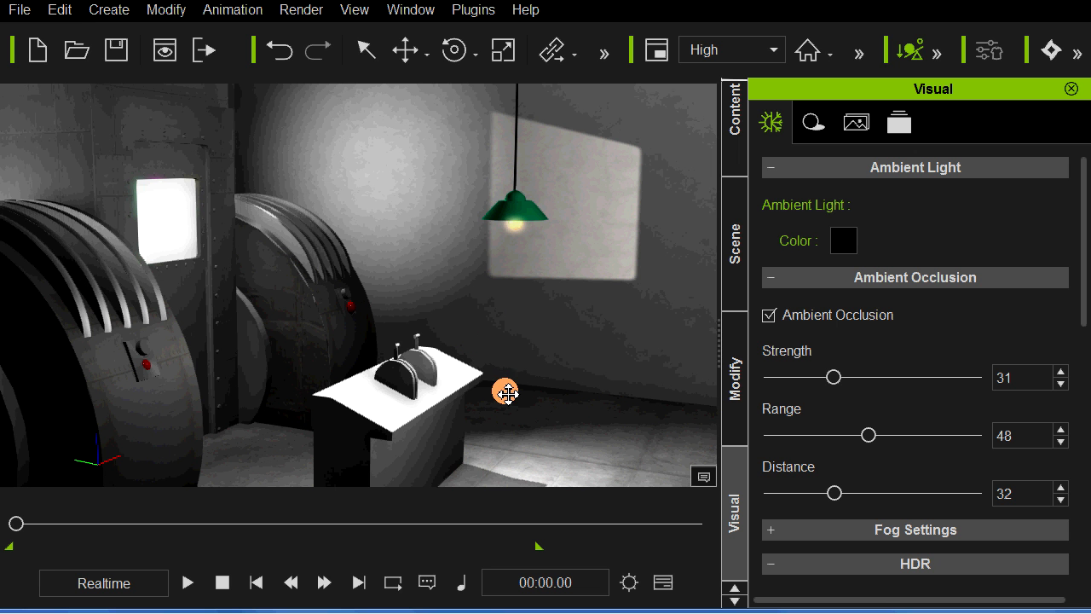
{"action": "right_click_drag", "start_coordinate": [431, 407], "coordinate": [372, 385]}
{"action": "scroll", "coordinate": [372, 387], "scroll_direction": "up", "scroll_amount": 3}
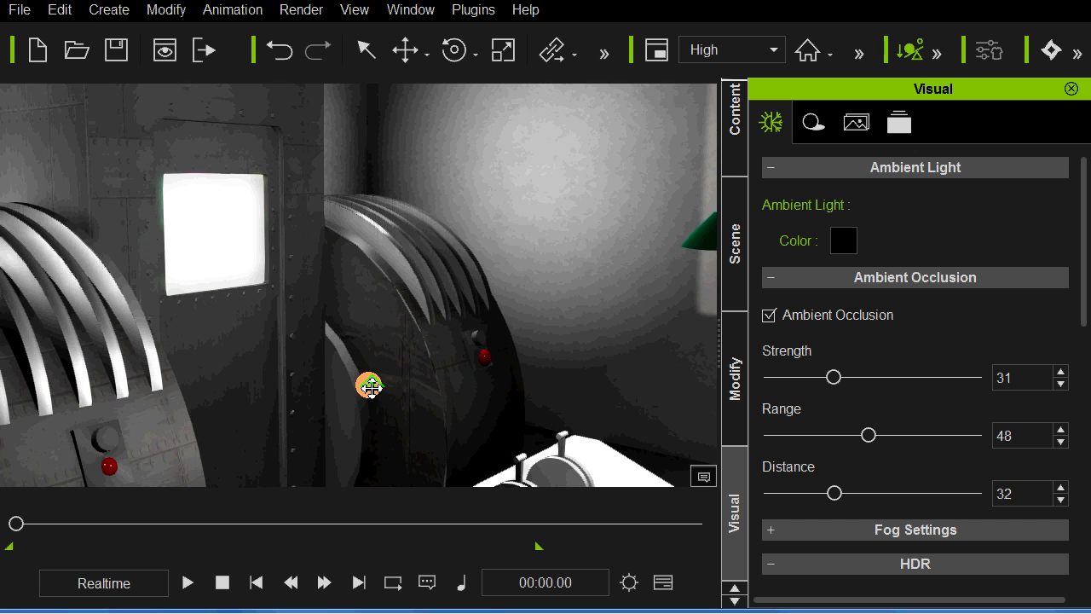
{"action": "right_click_drag", "start_coordinate": [290, 281], "coordinate": [174, 366]}
{"action": "middle_click_drag", "start_coordinate": [396, 307], "coordinate": [170, 313]}
{"action": "scroll", "coordinate": [247, 314], "scroll_direction": "up", "scroll_amount": 4}
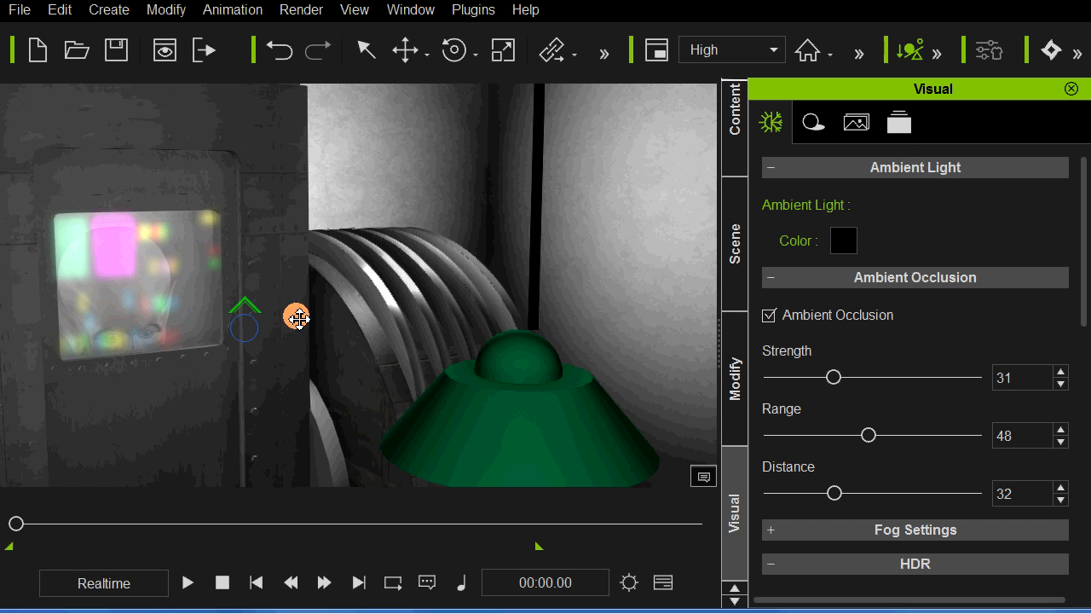
{"action": "middle_click_drag", "start_coordinate": [297, 317], "coordinate": [412, 309]}
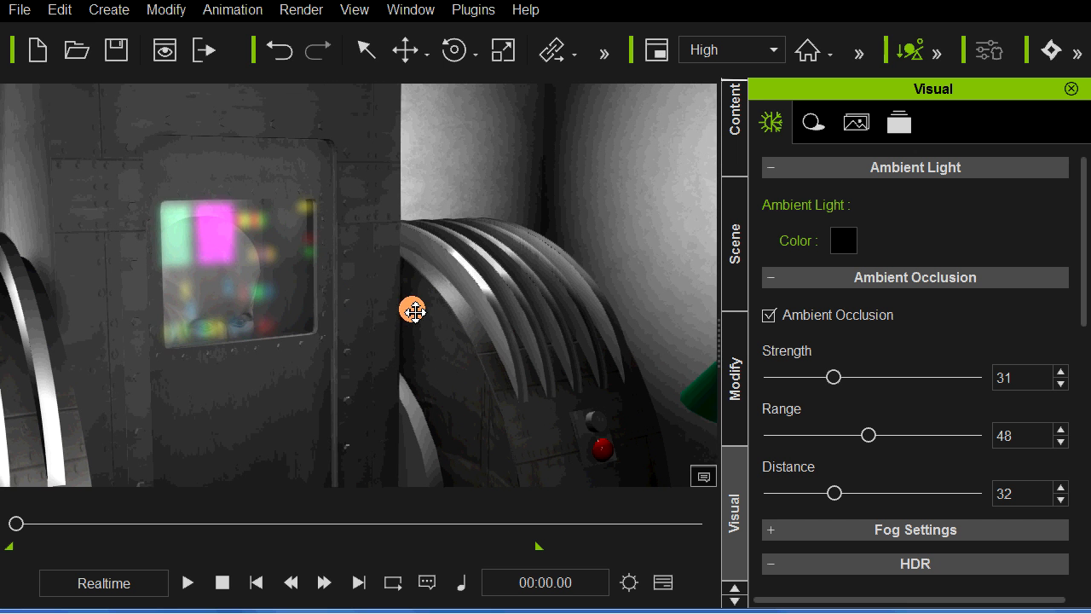
{"action": "middle_click_drag", "start_coordinate": [279, 430], "coordinate": [393, 416]}
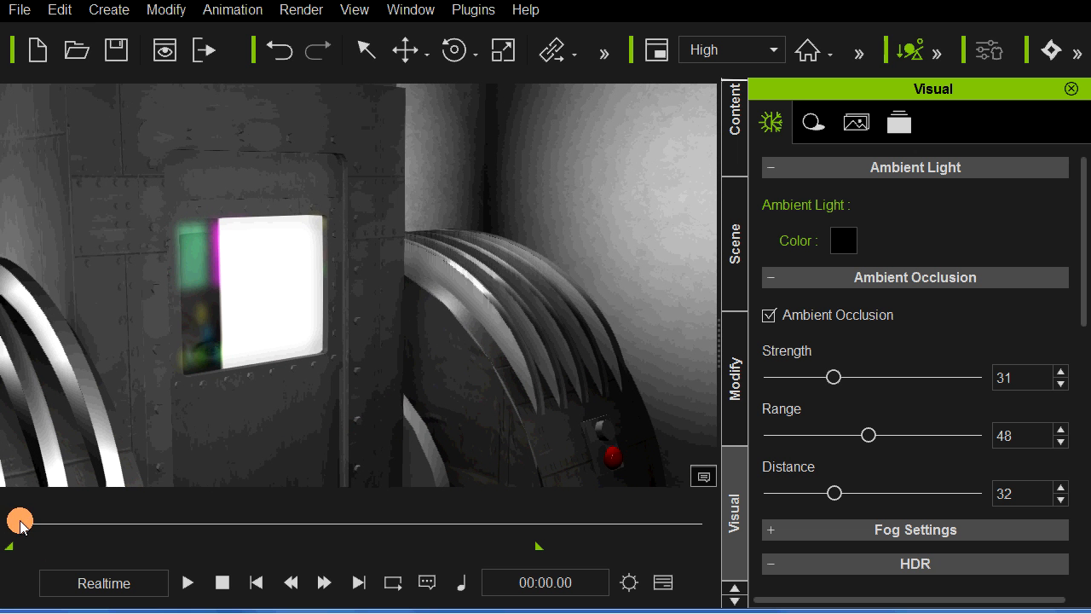
Step: Scrub the animation to 00:33.11 and examine the lighting on the figure in the chamber and the woman at the console
{"action": "left_click_drag", "start_coordinate": [20, 523], "coordinate": [286, 521]}
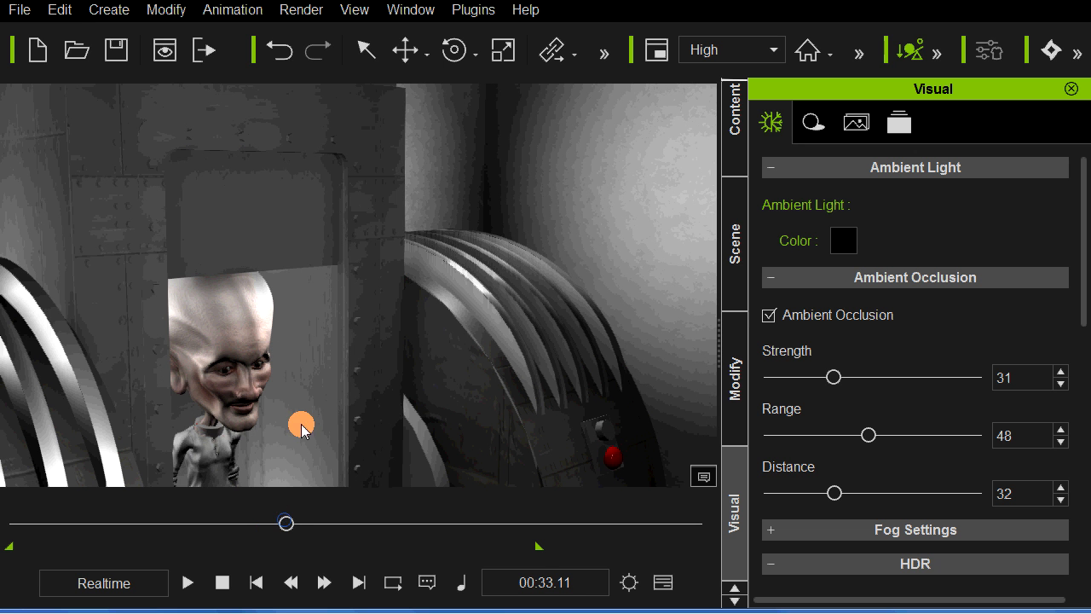
{"action": "scroll", "coordinate": [313, 402], "scroll_direction": "down", "scroll_amount": 3}
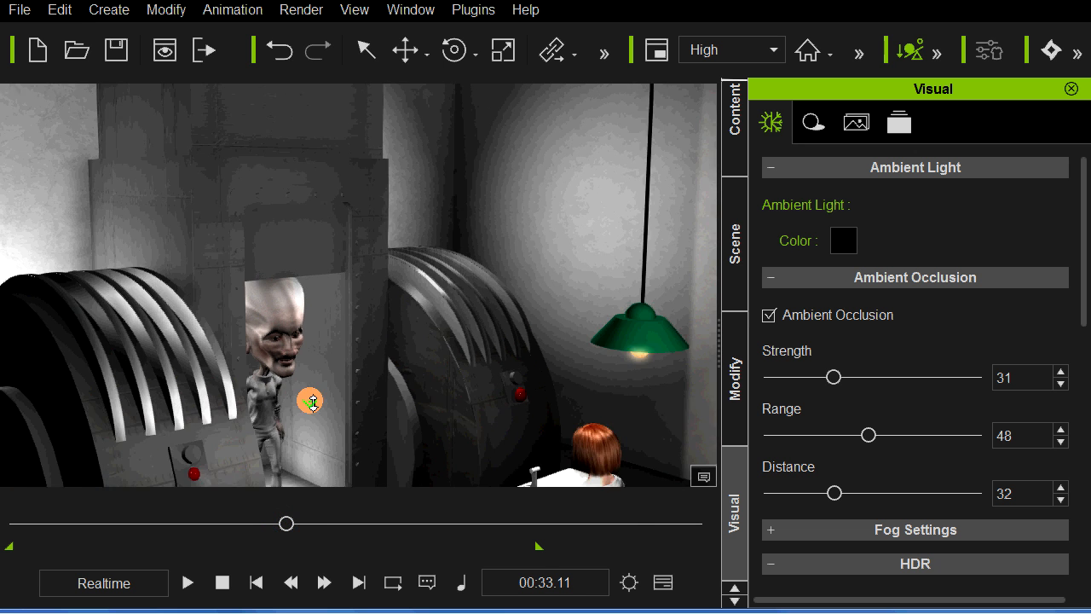
{"action": "scroll", "coordinate": [313, 402], "scroll_direction": "down", "scroll_amount": 3}
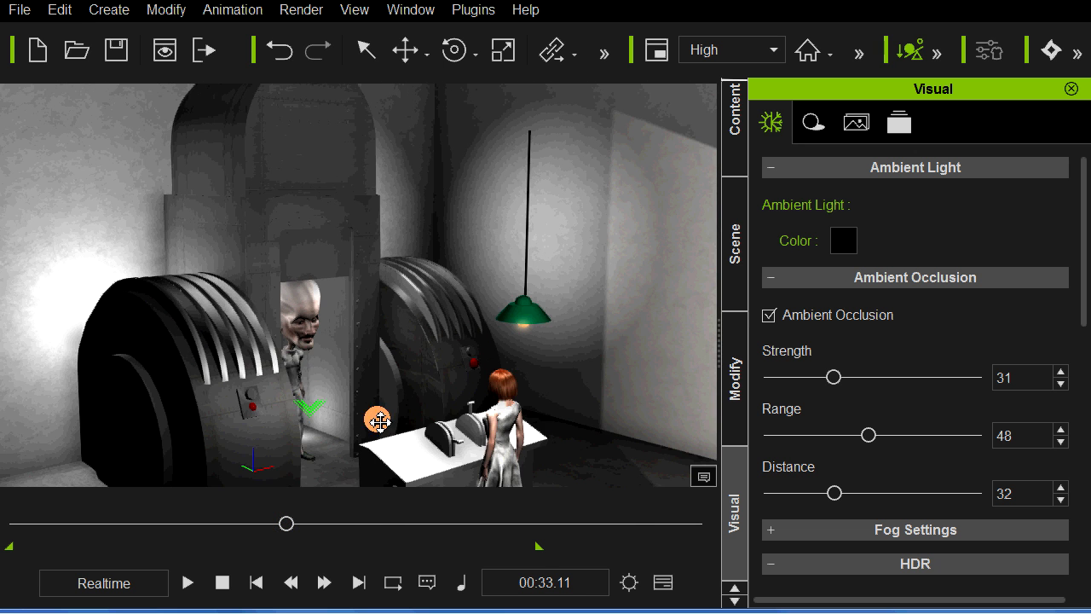
{"action": "right_click_drag", "start_coordinate": [407, 420], "coordinate": [443, 389]}
{"action": "middle_click_drag", "start_coordinate": [448, 367], "coordinate": [214, 311]}
{"action": "right_click_drag", "start_coordinate": [460, 370], "coordinate": [436, 314]}
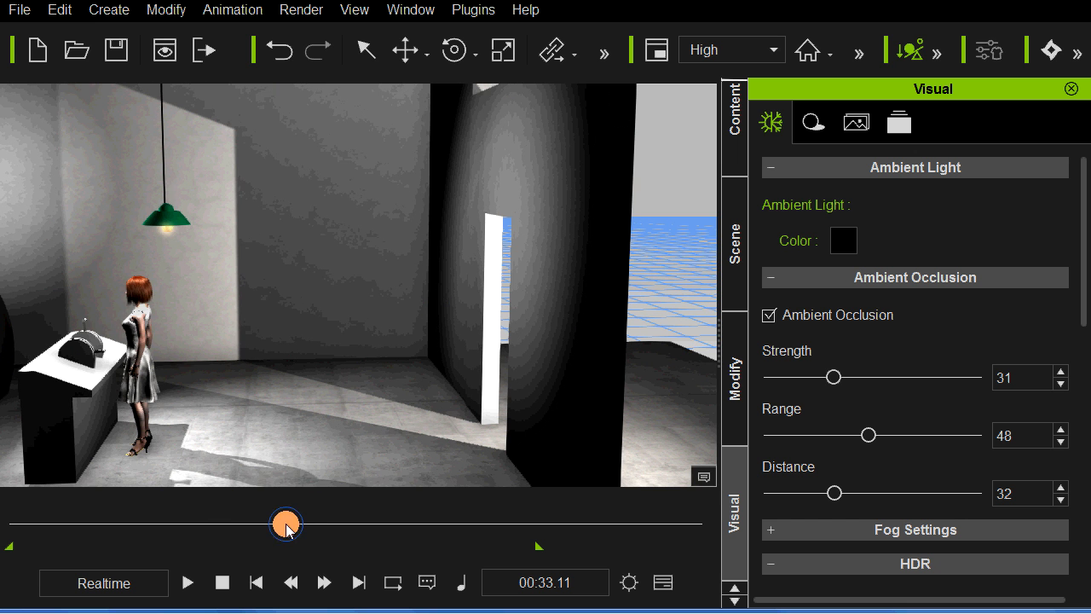
Step: Scrub the animation back near its start and play the woman's entrance through the door, then stop playback
{"action": "left_click_drag", "start_coordinate": [287, 529], "coordinate": [64, 526]}
{"action": "right_click_drag", "start_coordinate": [423, 409], "coordinate": [480, 389]}
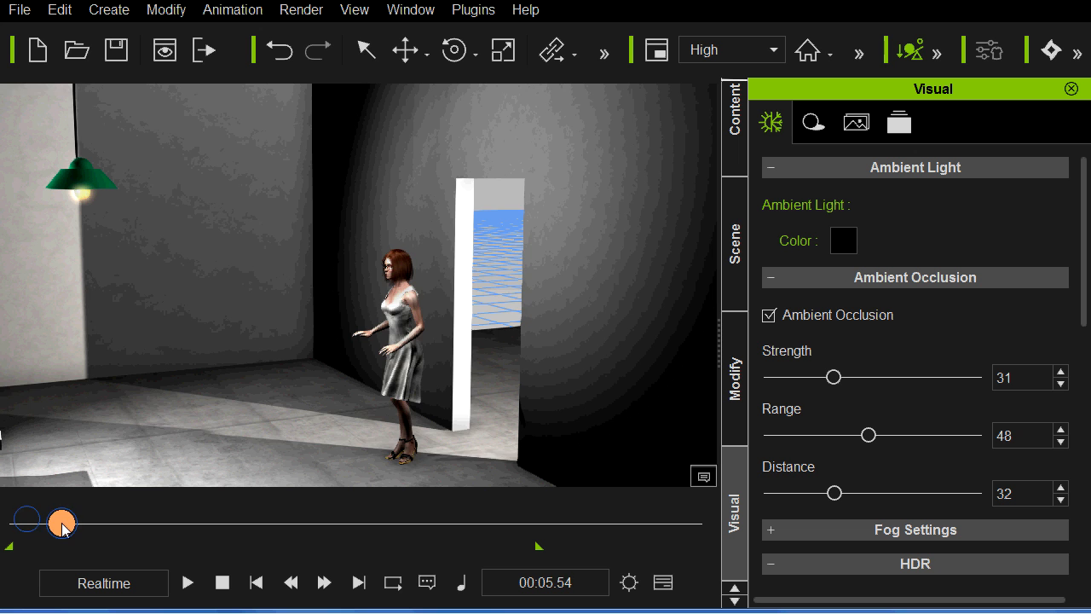
{"action": "left_click_drag", "start_coordinate": [62, 526], "coordinate": [34, 528]}
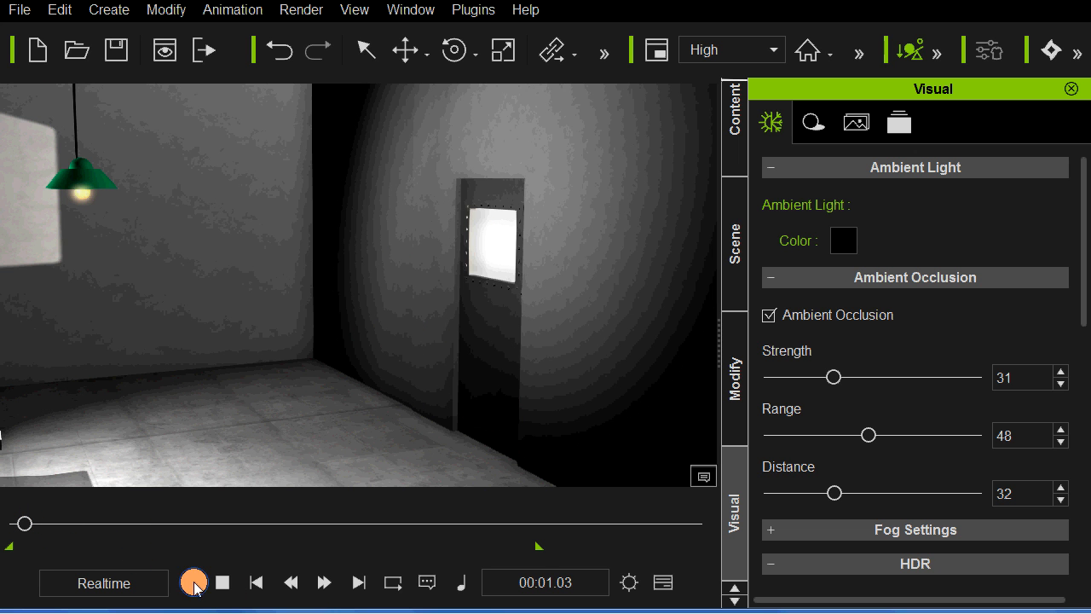
{"action": "key", "text": "space"}
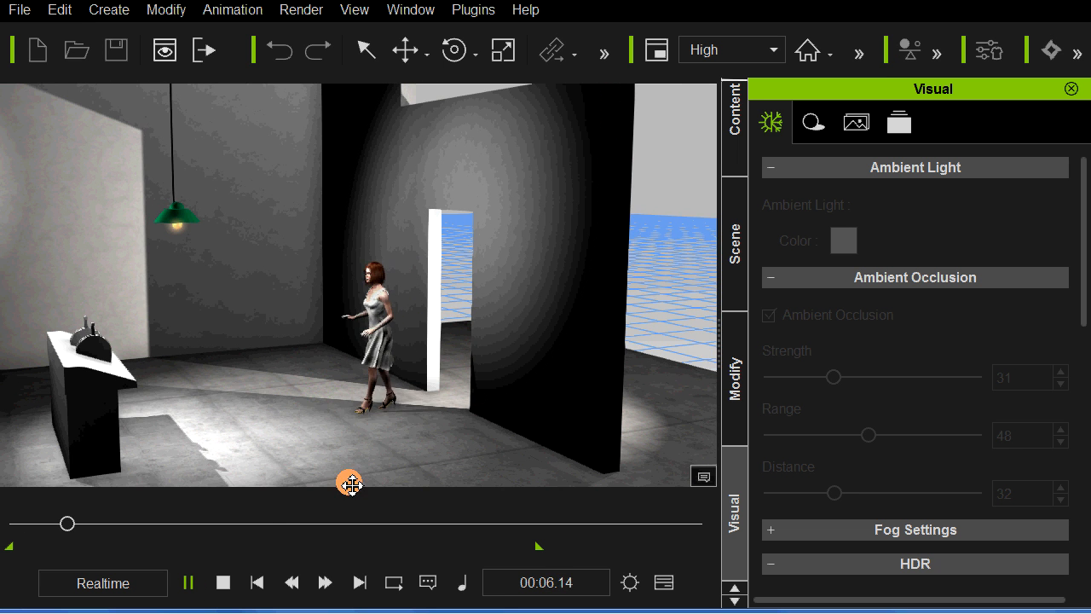
{"action": "left_click", "coordinate": [224, 582]}
Step: Examine the lighting and shadows on the door wall, the exterior, the two machines and the console from several angles
{"action": "left_click", "coordinate": [528, 349]}
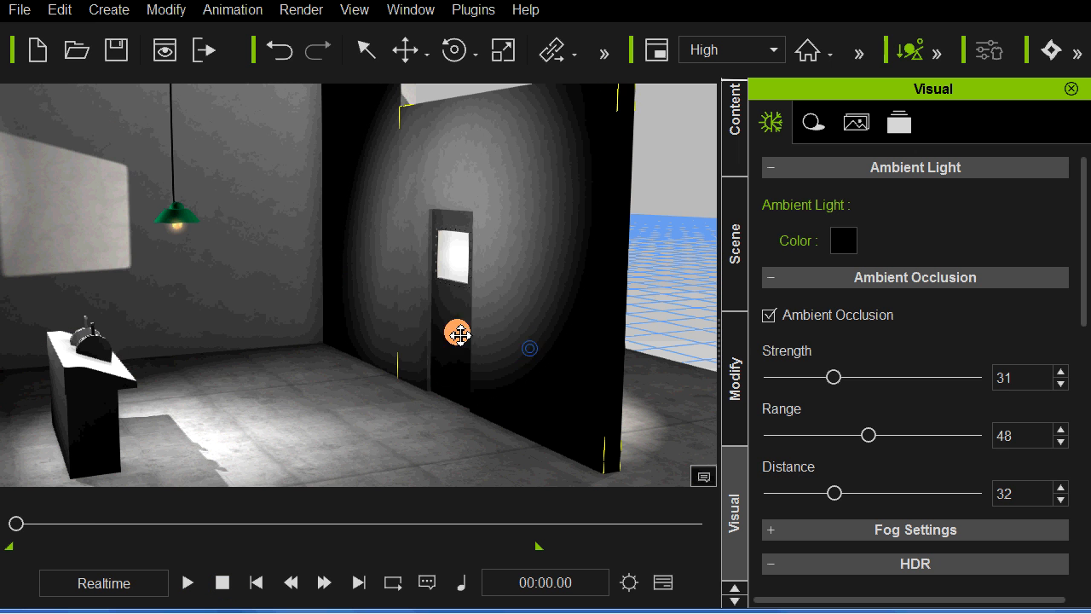
{"action": "left_click", "coordinate": [362, 252]}
{"action": "middle_click_drag", "start_coordinate": [357, 288], "coordinate": [440, 301]}
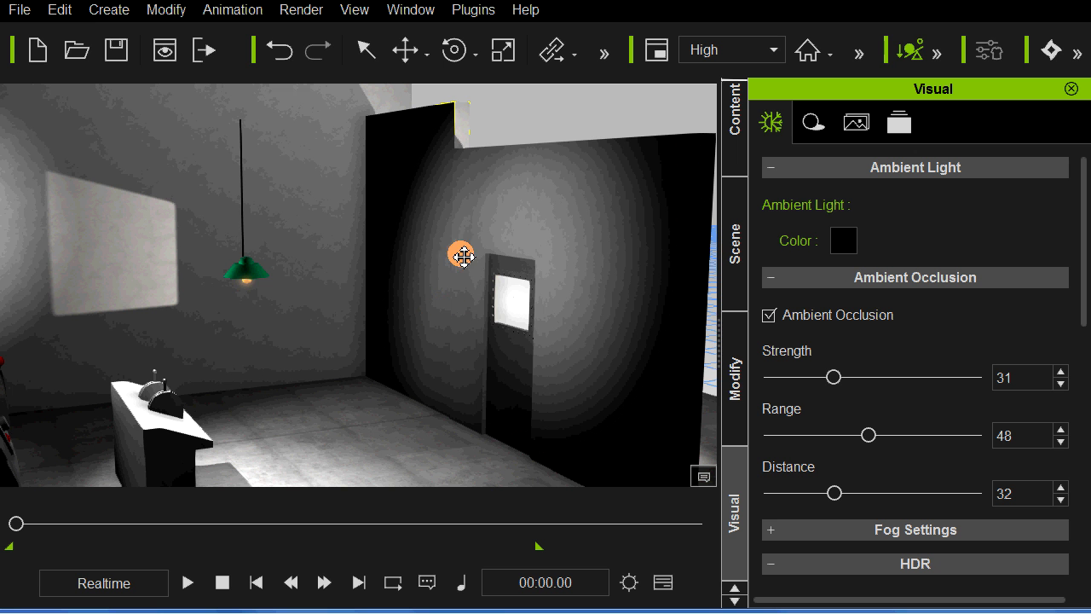
{"action": "right_click_drag", "start_coordinate": [419, 319], "coordinate": [8, 328]}
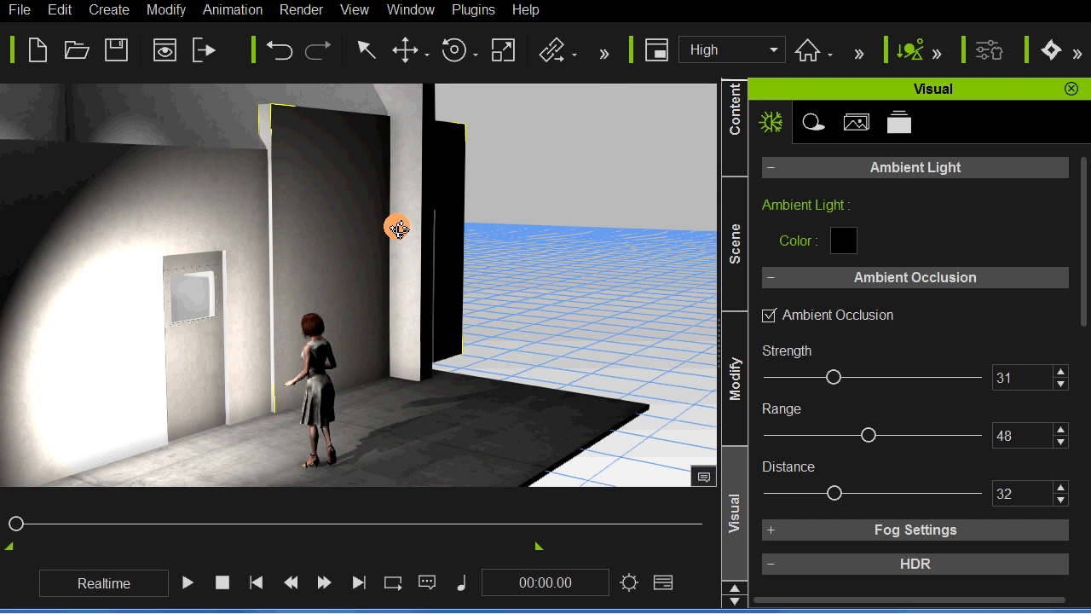
{"action": "right_click_drag", "start_coordinate": [286, 292], "coordinate": [380, 310]}
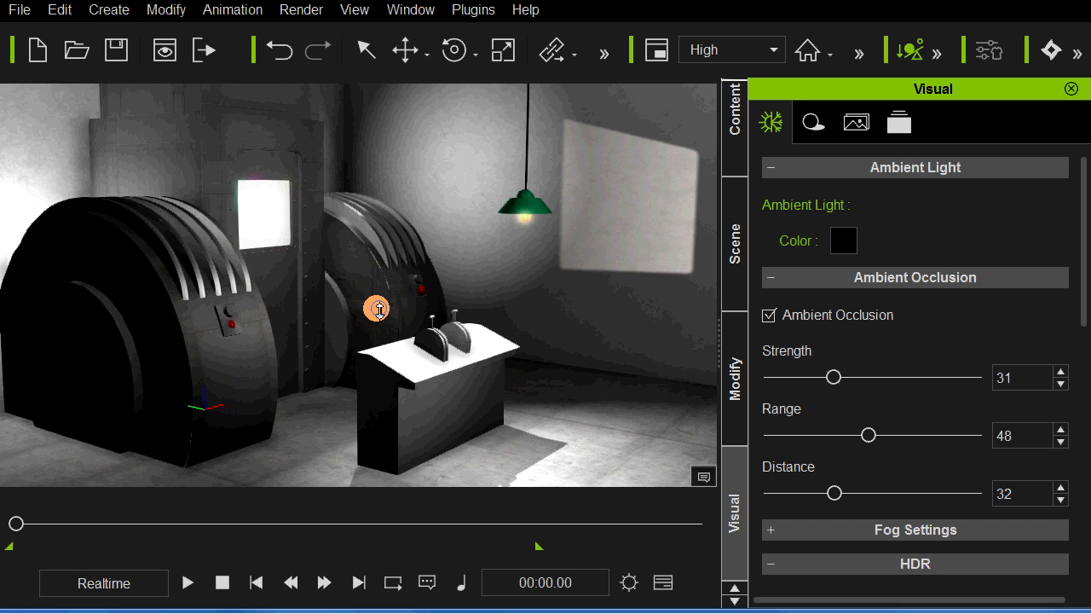
{"action": "scroll", "coordinate": [379, 311], "scroll_direction": "up", "scroll_amount": 8}
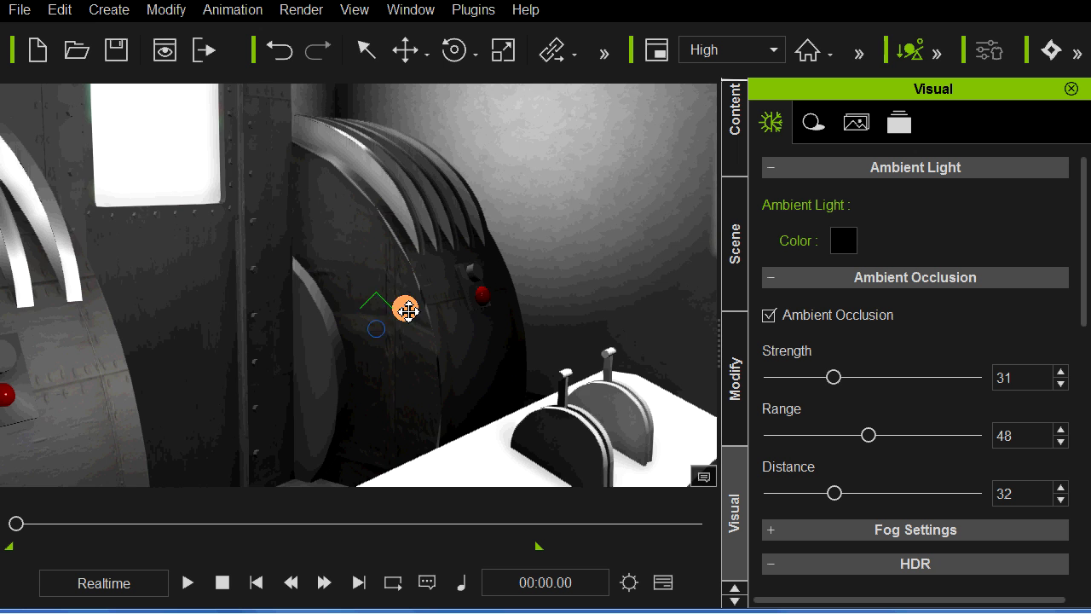
{"action": "right_click_drag", "start_coordinate": [409, 311], "coordinate": [531, 309]}
{"action": "scroll", "coordinate": [450, 314], "scroll_direction": "down", "scroll_amount": 5}
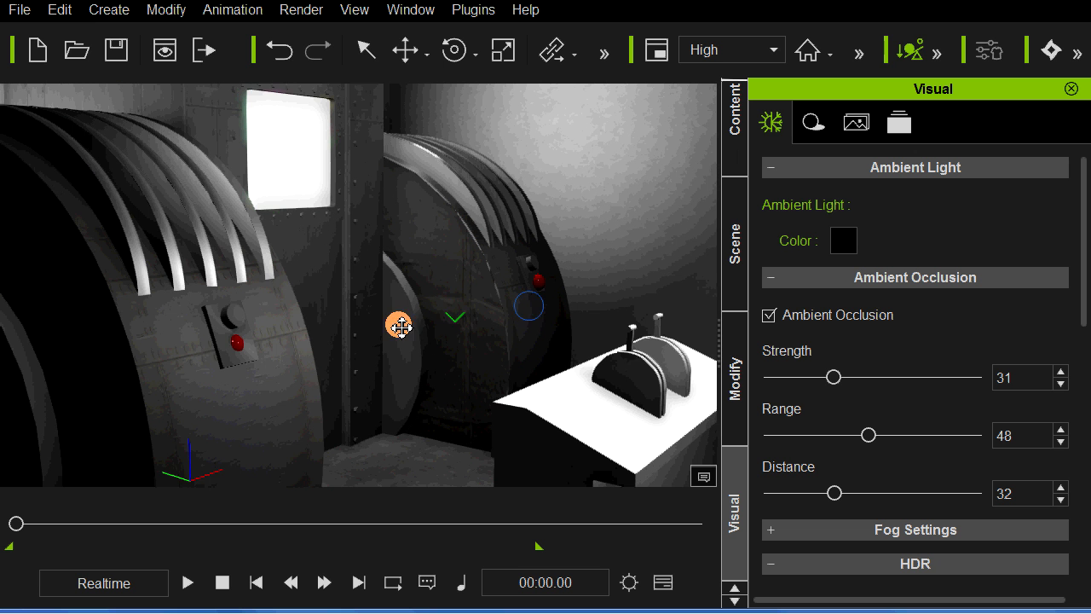
{"action": "right_click_drag", "start_coordinate": [324, 351], "coordinate": [389, 383]}
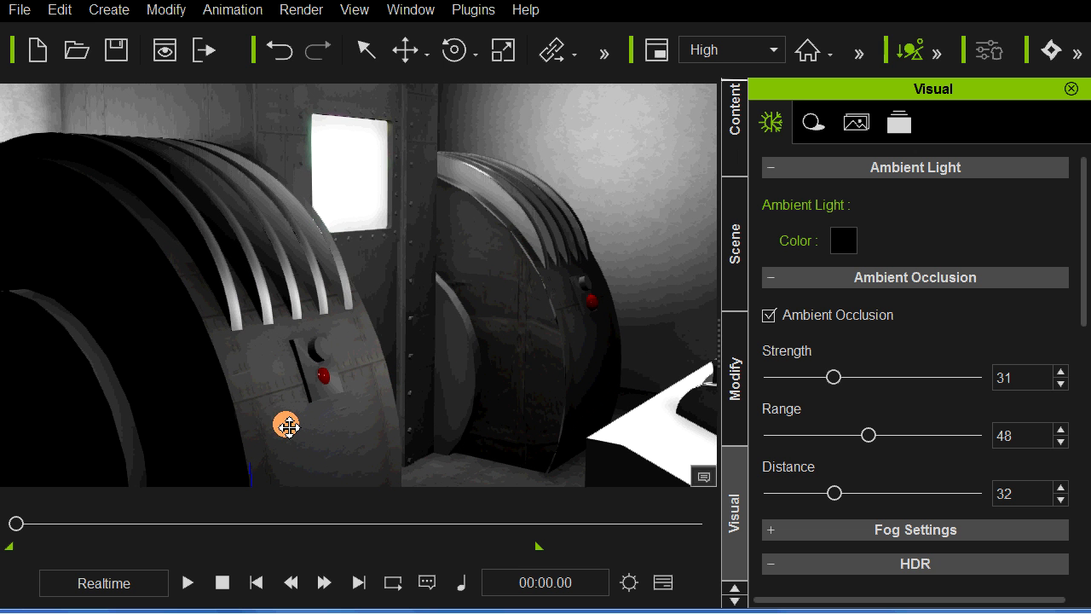
{"action": "scroll", "coordinate": [312, 407], "scroll_direction": "down", "scroll_amount": 3}
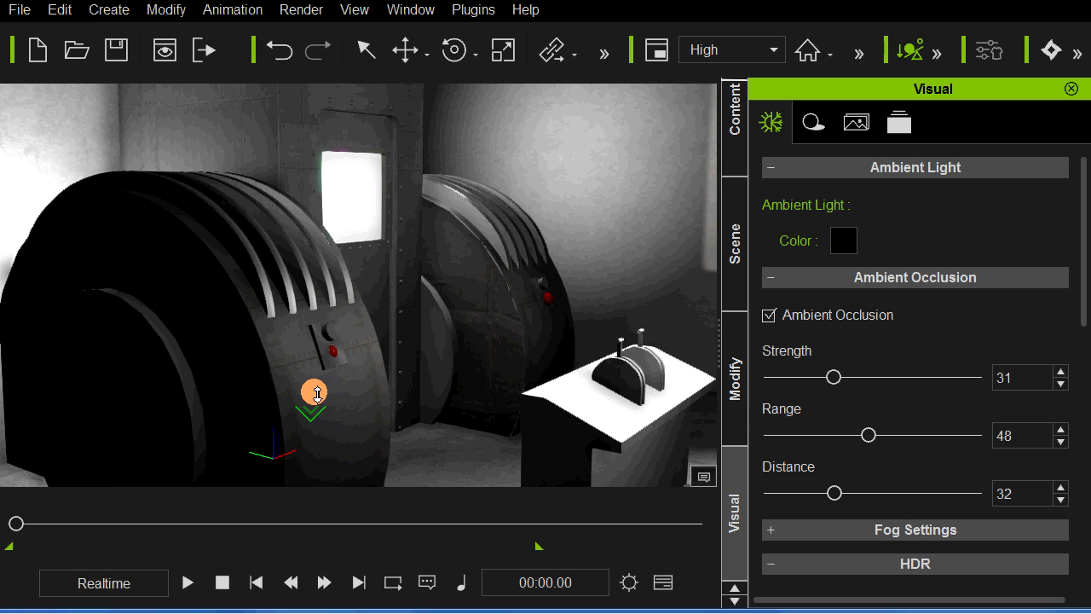
{"action": "right_click_drag", "start_coordinate": [244, 402], "coordinate": [235, 403]}
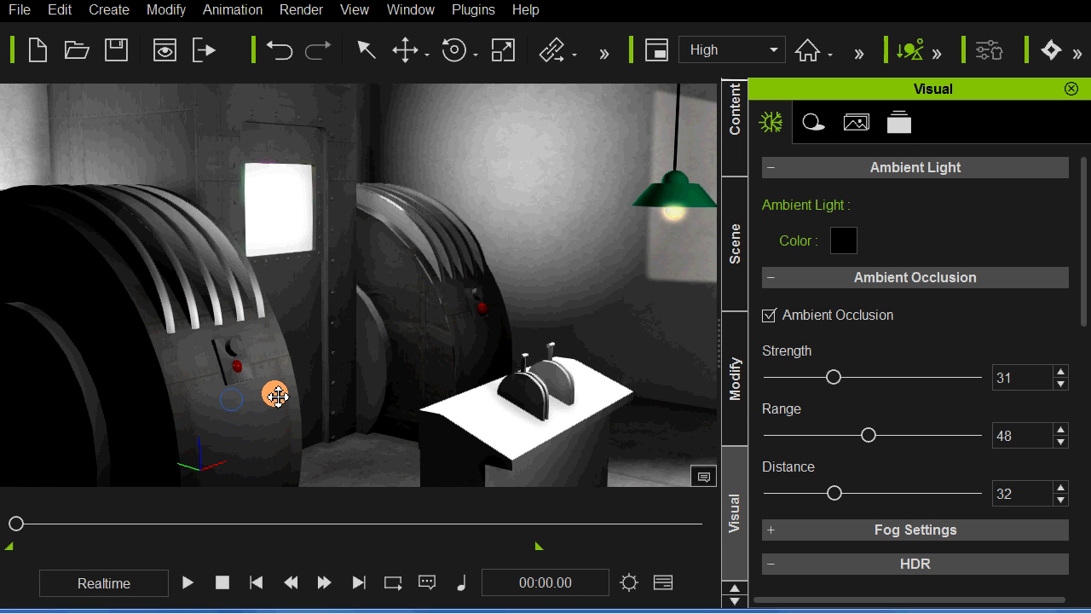
{"action": "scroll", "coordinate": [278, 396], "scroll_direction": "down", "scroll_amount": 2}
{"action": "middle_click_drag", "start_coordinate": [292, 351], "coordinate": [282, 378]}
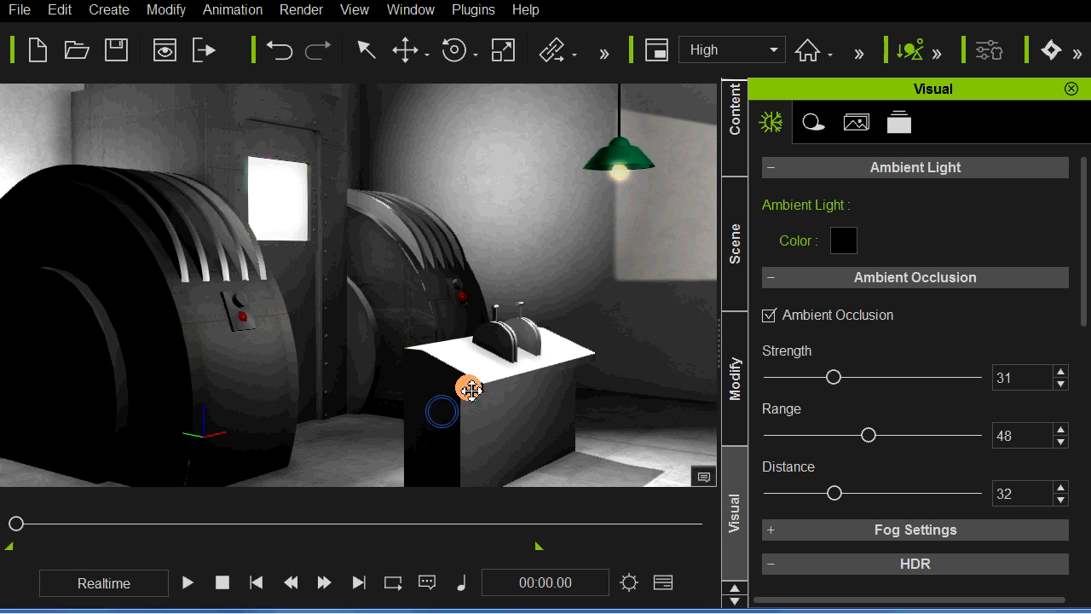
{"action": "left_click", "coordinate": [338, 273]}
{"action": "middle_click_drag", "start_coordinate": [372, 314], "coordinate": [311, 288]}
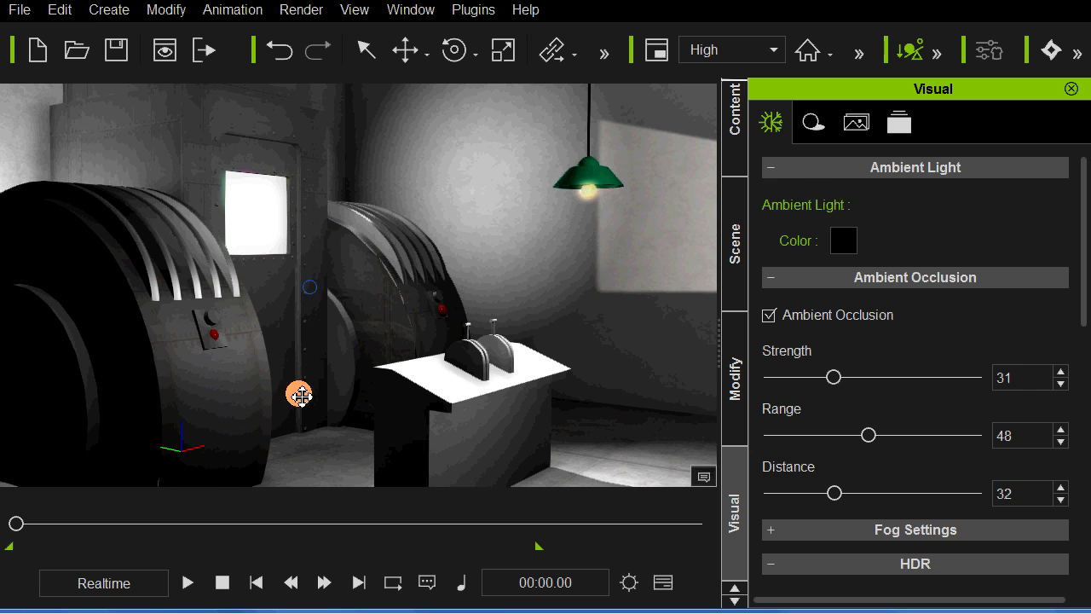
Step: Play the console lever's movement close up and again from slightly farther back to examine the shading around the levers
{"action": "left_click", "coordinate": [223, 584]}
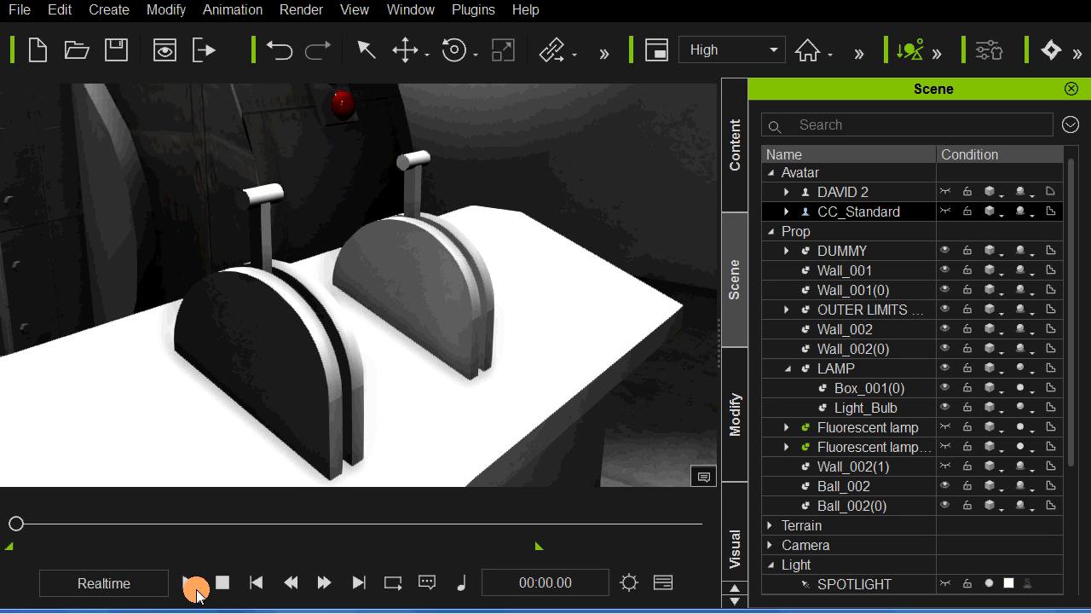
{"action": "left_click", "coordinate": [19, 523]}
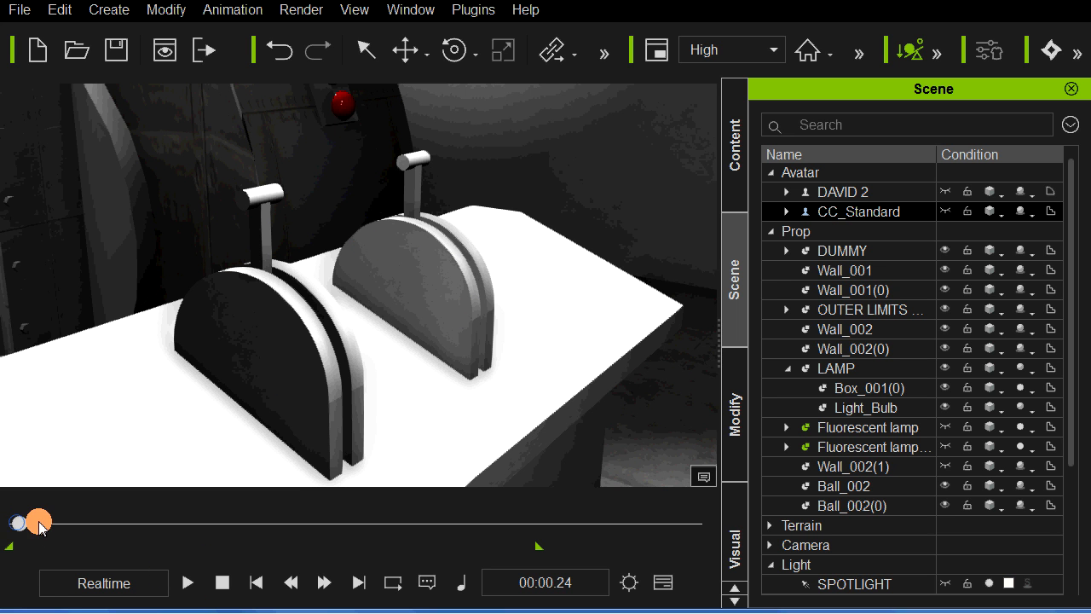
{"action": "left_click_drag", "start_coordinate": [61, 523], "coordinate": [263, 525]}
{"action": "left_click", "coordinate": [185, 583]}
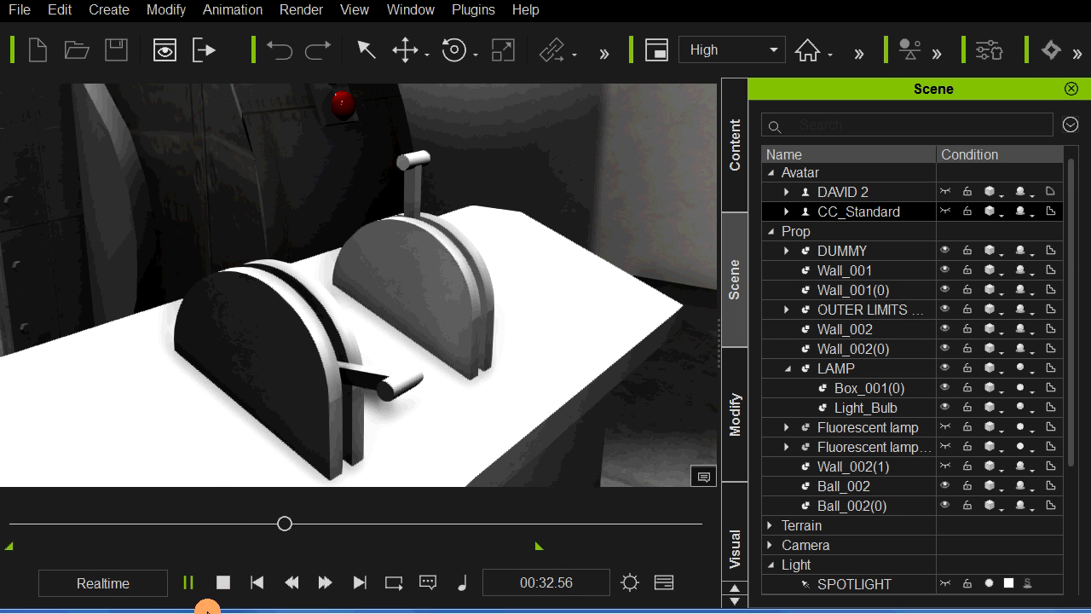
{"action": "left_click", "coordinate": [223, 582]}
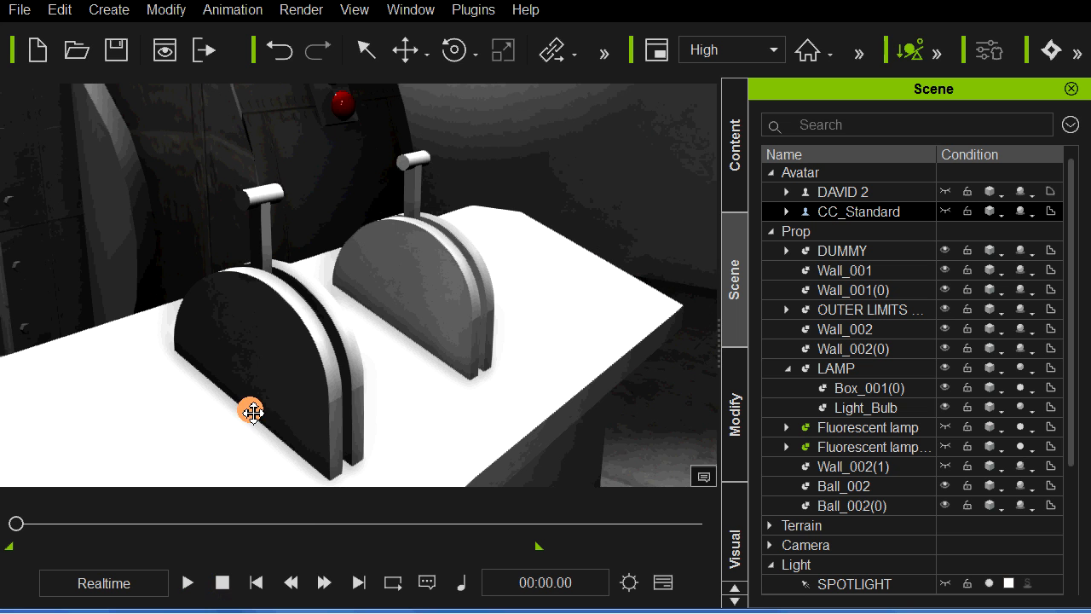
{"action": "scroll", "coordinate": [226, 413], "scroll_direction": "down", "scroll_amount": 3}
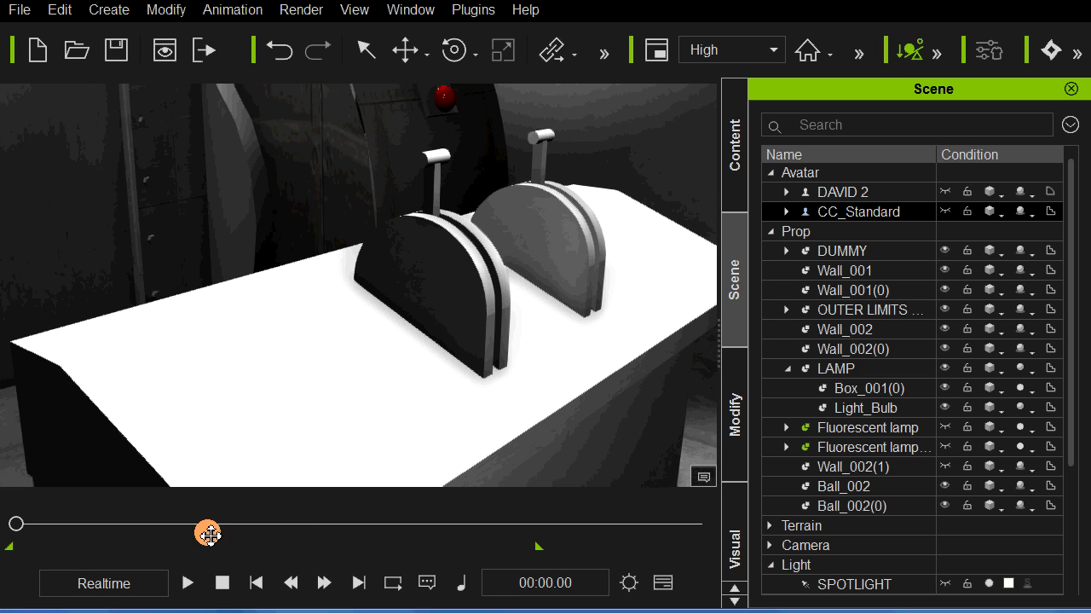
{"action": "left_click_drag", "start_coordinate": [19, 522], "coordinate": [211, 522]}
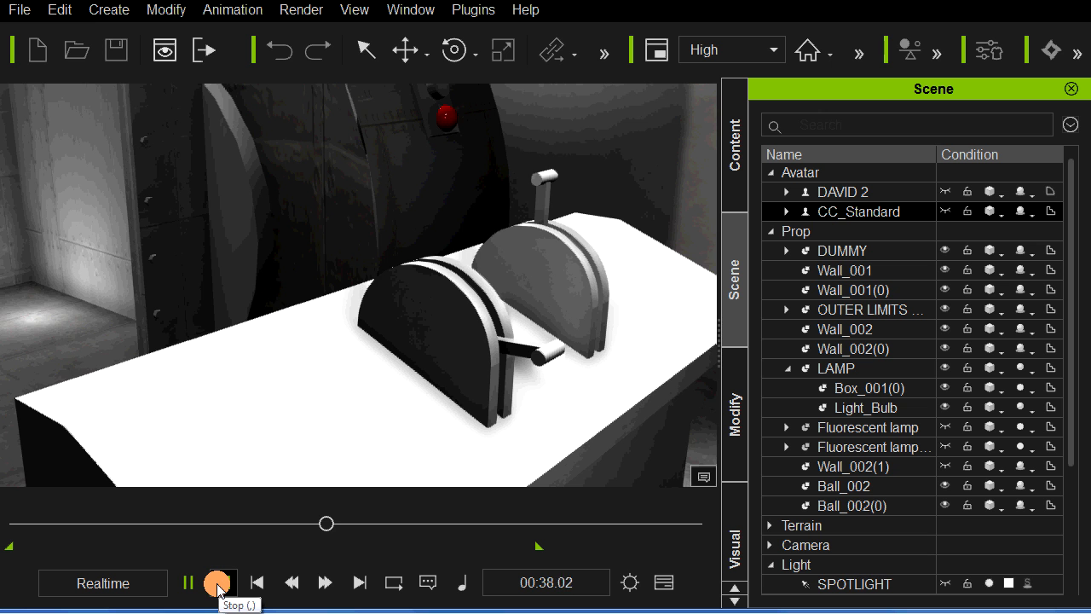
{"action": "left_click", "coordinate": [224, 584]}
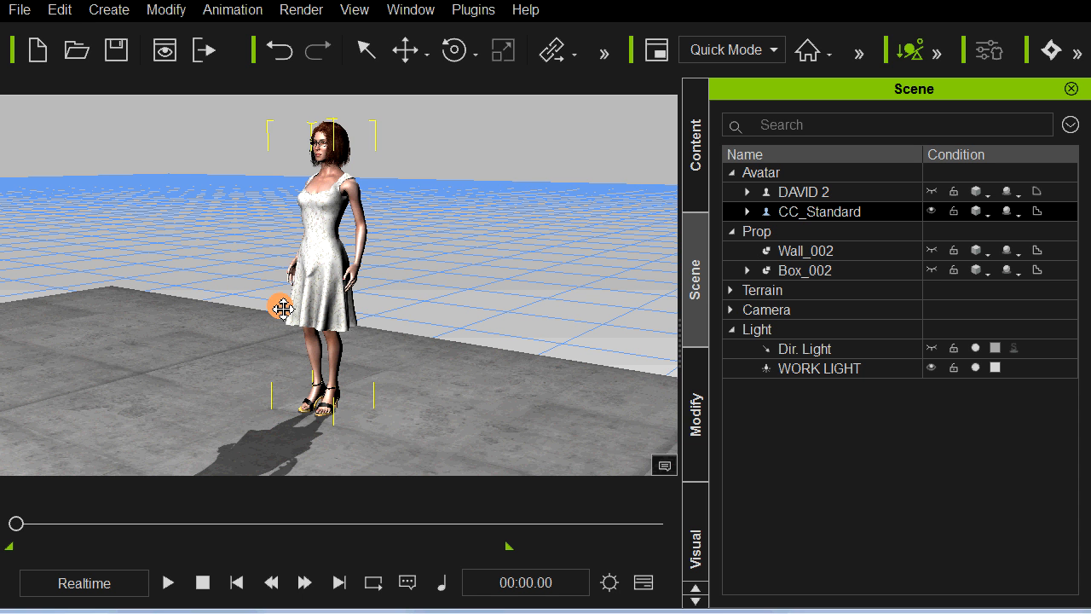
{"action": "right_click_drag", "start_coordinate": [207, 373], "coordinate": [239, 389]}
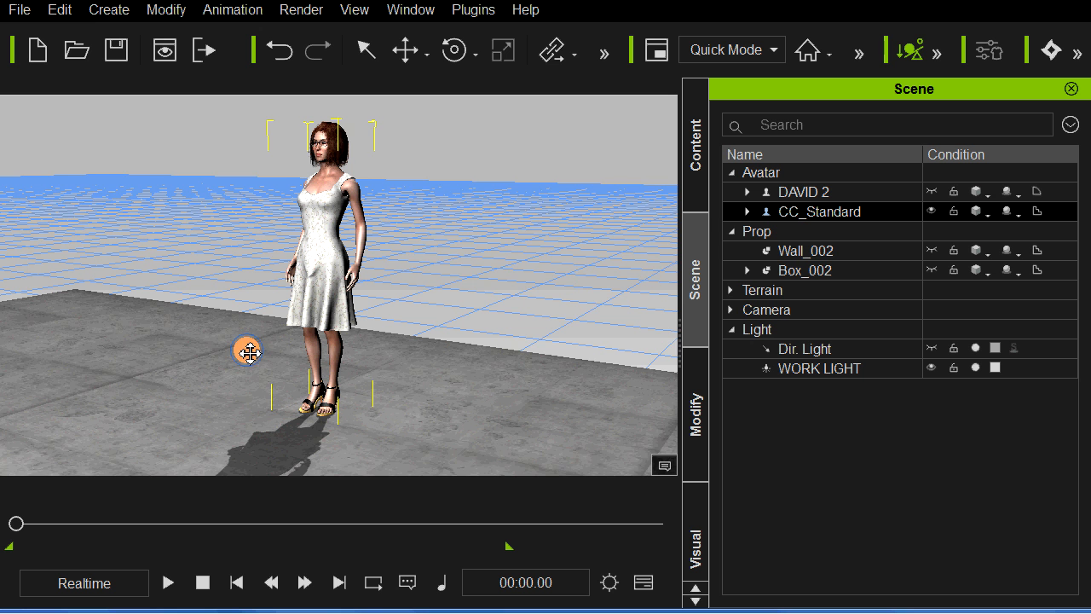
{"action": "middle_click_drag", "start_coordinate": [246, 353], "coordinate": [262, 356]}
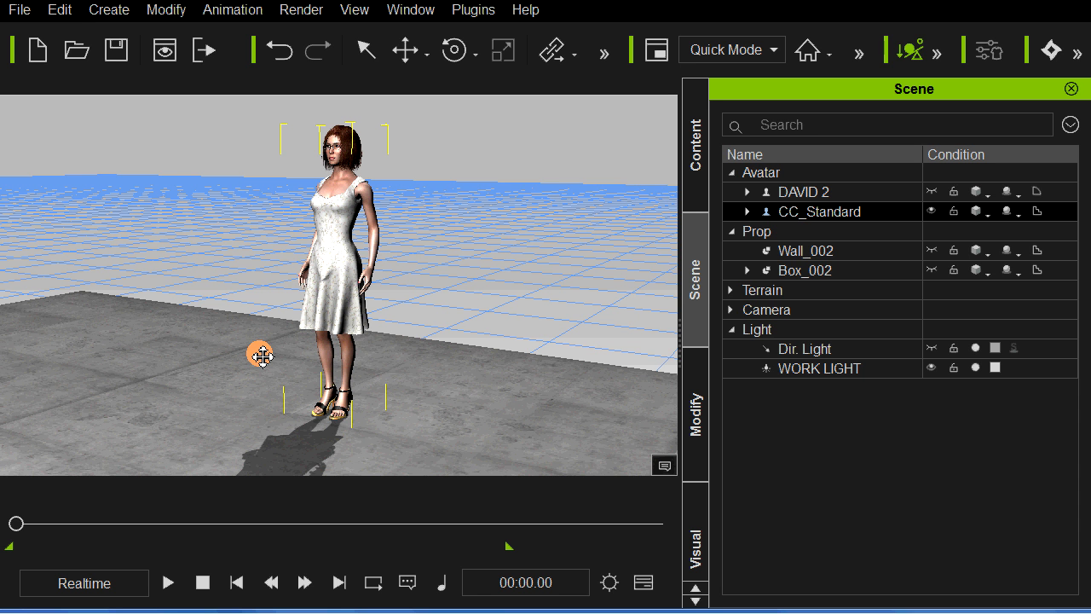
{"action": "middle_click_drag", "start_coordinate": [268, 349], "coordinate": [402, 357]}
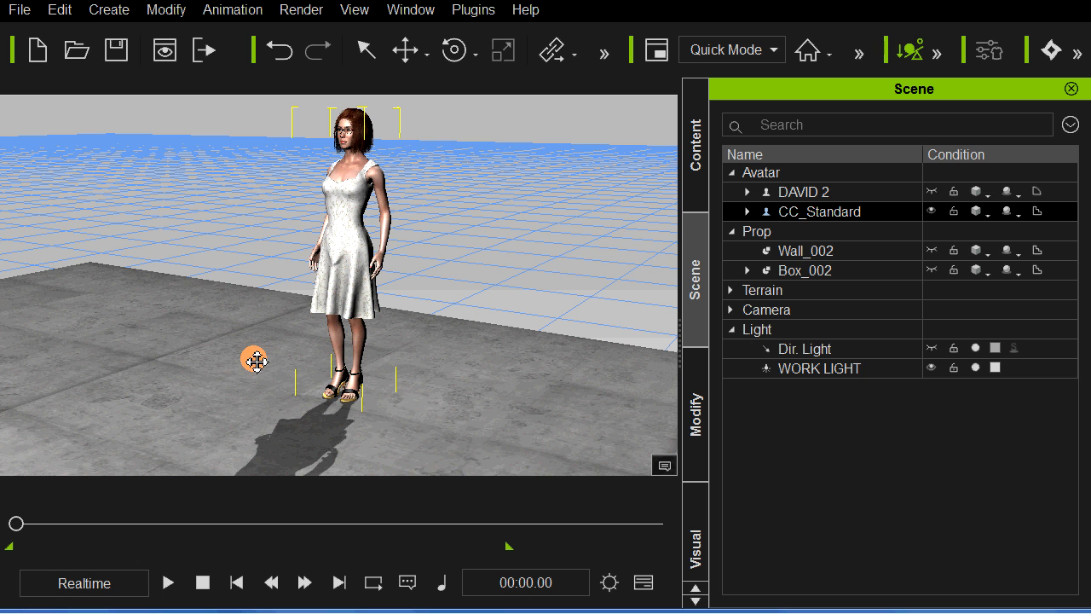
{"action": "left_click_drag", "start_coordinate": [266, 327], "coordinate": [275, 339]}
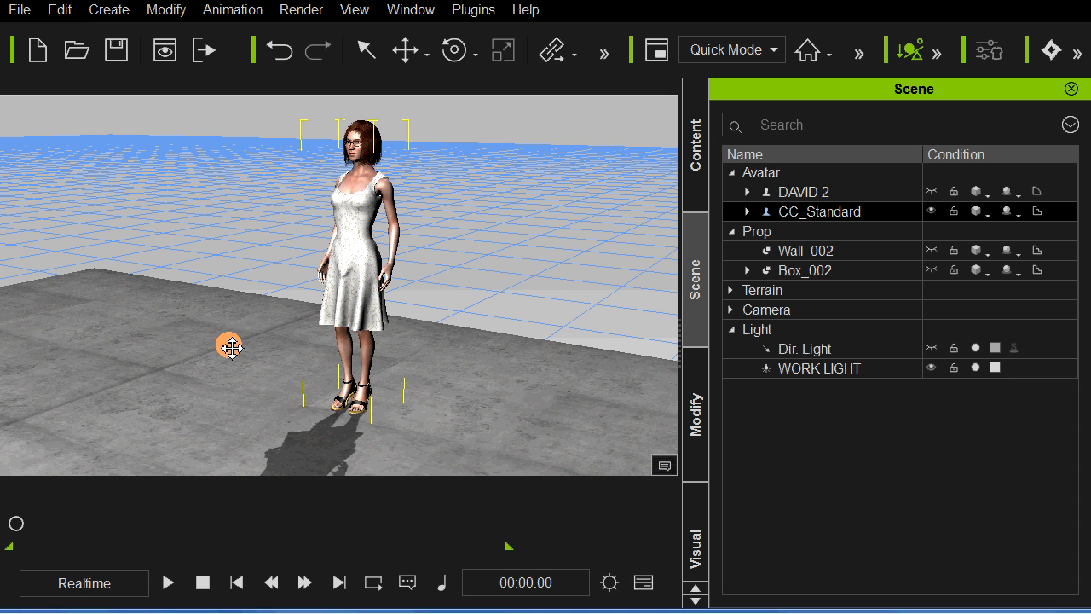
{"action": "right_click_drag", "start_coordinate": [223, 367], "coordinate": [222, 353]}
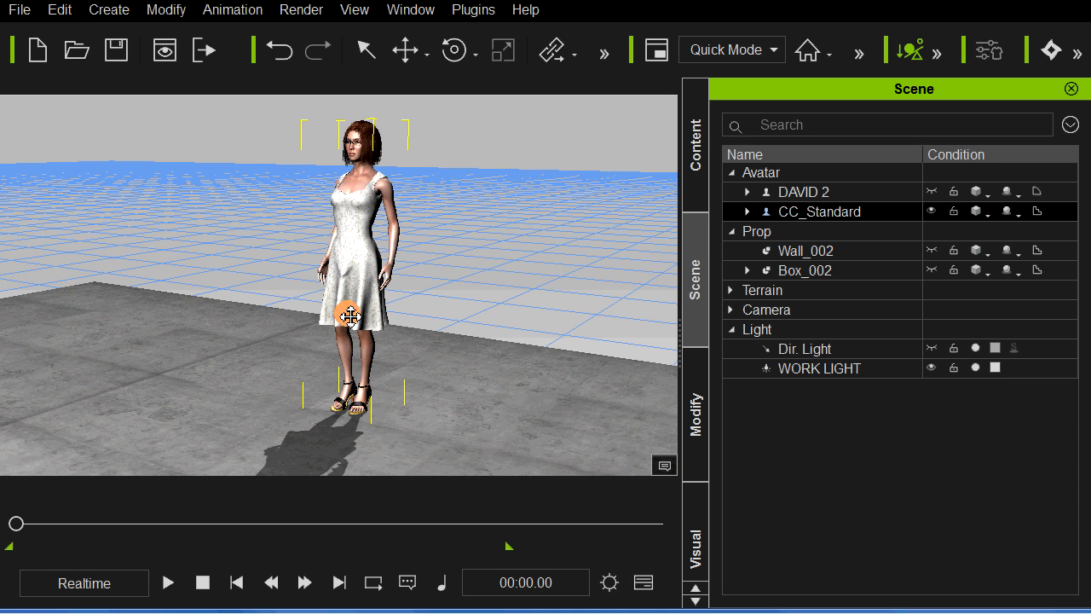
Step: Open Motion Puppet for the woman avatar and preview the third male preset in the Base Motion profile's Move category
{"action": "left_click", "coordinate": [695, 387]}
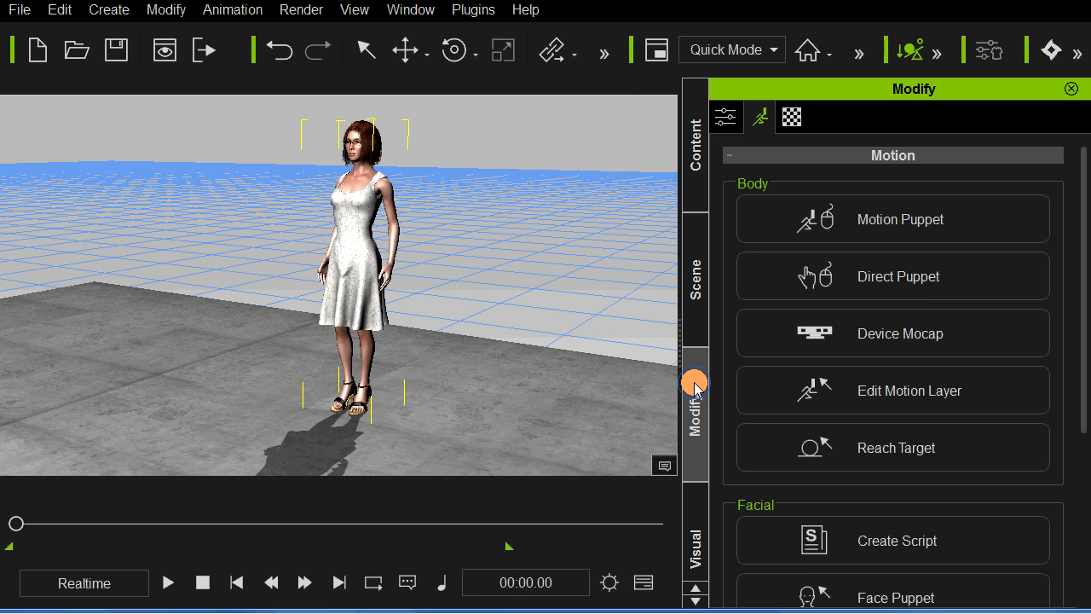
{"action": "left_click", "coordinate": [868, 235]}
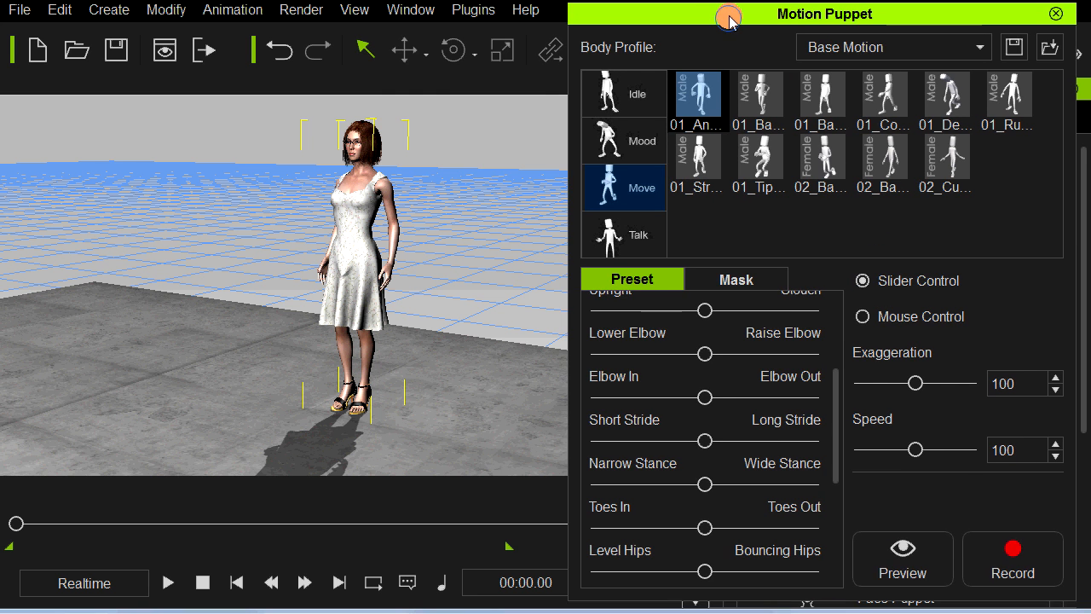
{"action": "left_click_drag", "start_coordinate": [728, 19], "coordinate": [720, 16]}
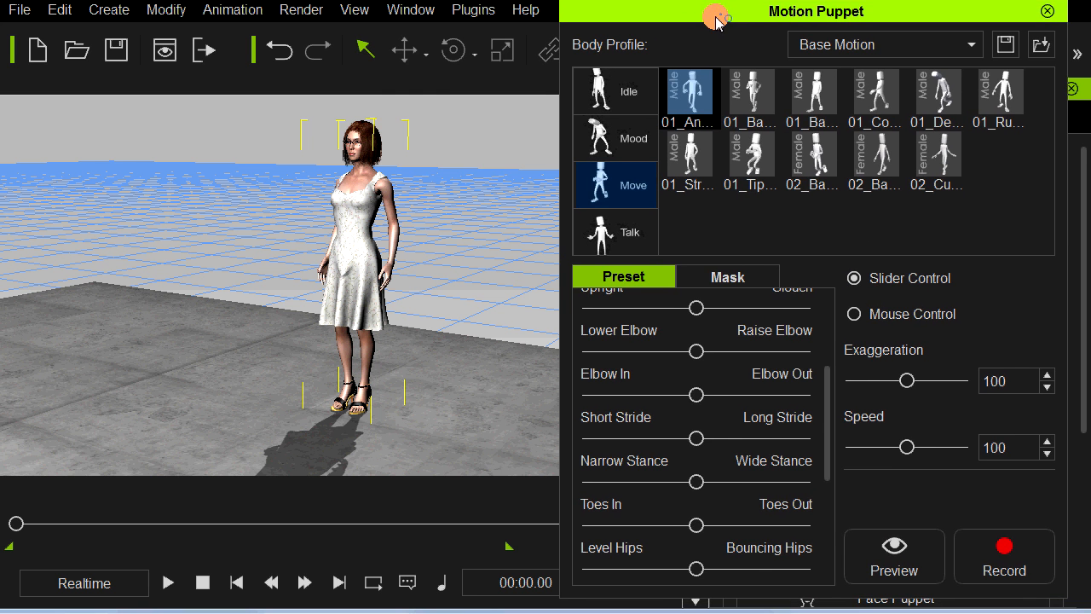
{"action": "left_click", "coordinate": [816, 101]}
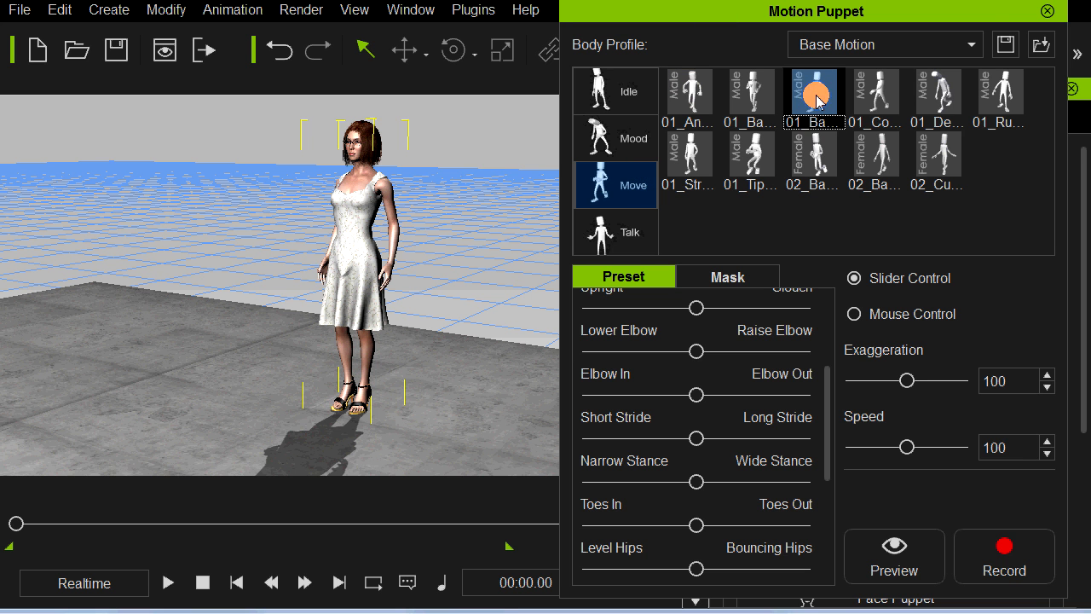
{"action": "left_click", "coordinate": [895, 554]}
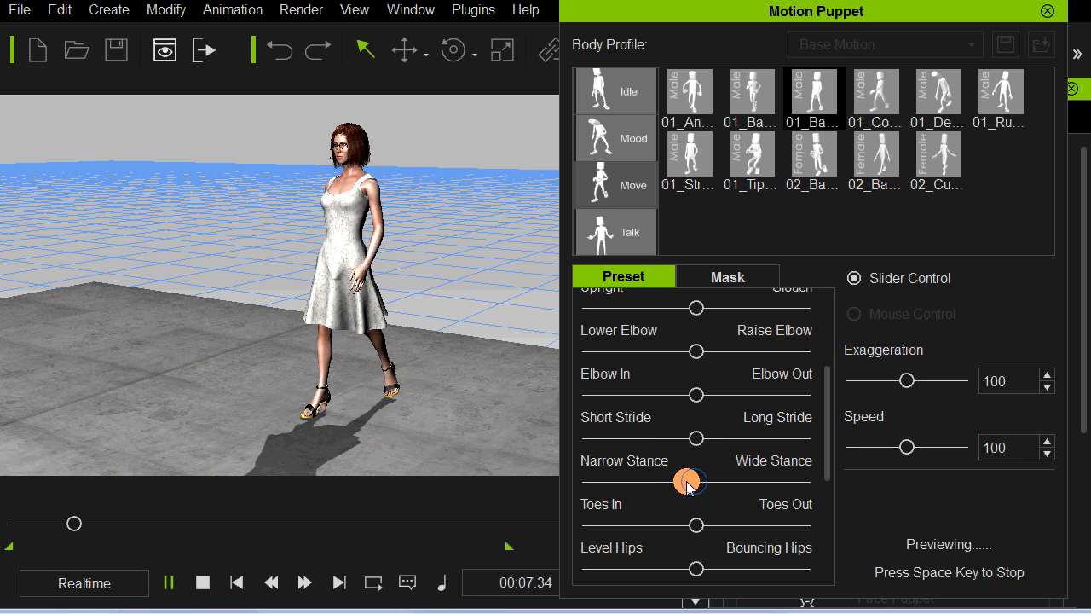
Step: Adjust the previewed walk slightly toward Narrow Stance and farther toward Level Hips
{"action": "left_click_drag", "start_coordinate": [687, 484], "coordinate": [680, 482]}
{"action": "left_click_drag", "start_coordinate": [697, 567], "coordinate": [645, 566]}
{"action": "left_click_drag", "start_coordinate": [824, 439], "coordinate": [824, 372]}
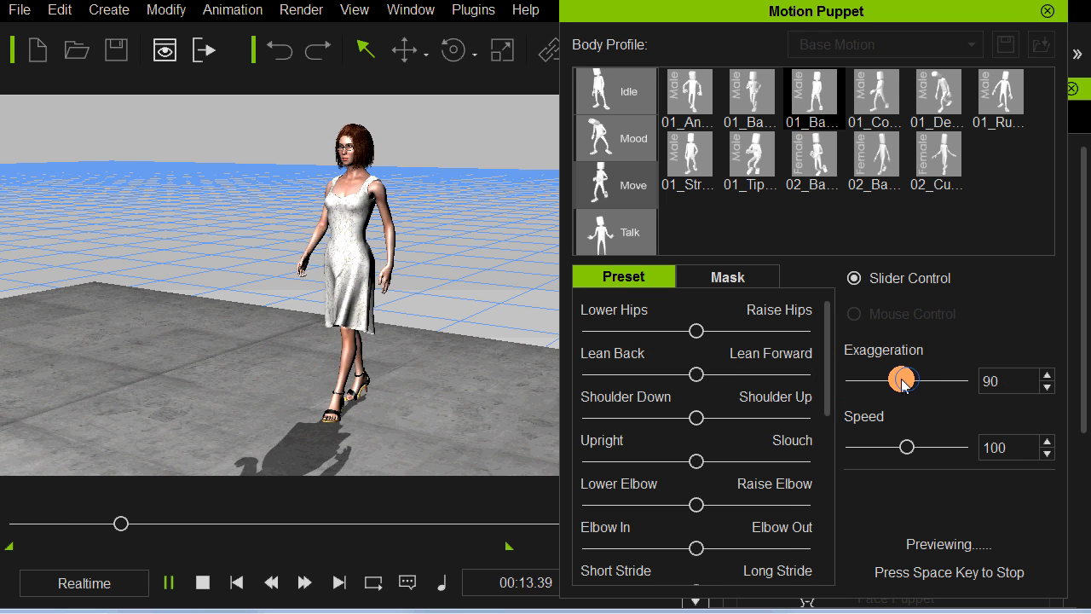
Step: Set the walk's Exaggeration to 72 and its Speed to 79
{"action": "left_click_drag", "start_coordinate": [904, 382], "coordinate": [892, 380]}
{"action": "left_click_drag", "start_coordinate": [906, 451], "coordinate": [901, 451]}
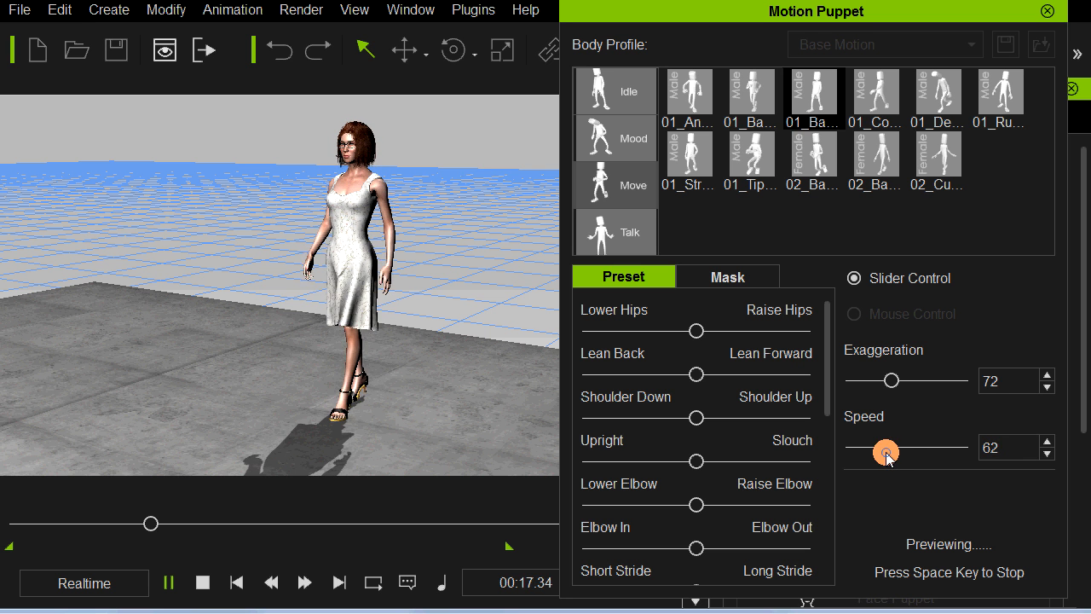
{"action": "left_click_drag", "start_coordinate": [885, 453], "coordinate": [894, 451]}
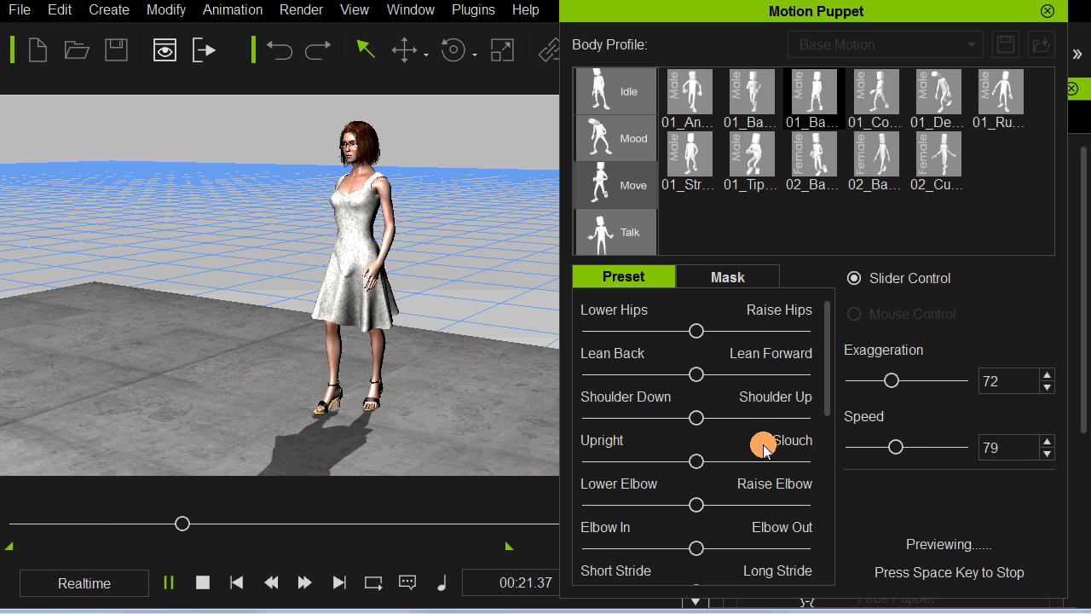
Step: Adjust the previewed walk slightly toward Slouch, Shoulder Down, Lean Forward and Lower Hips
{"action": "left_click_drag", "start_coordinate": [690, 463], "coordinate": [711, 466]}
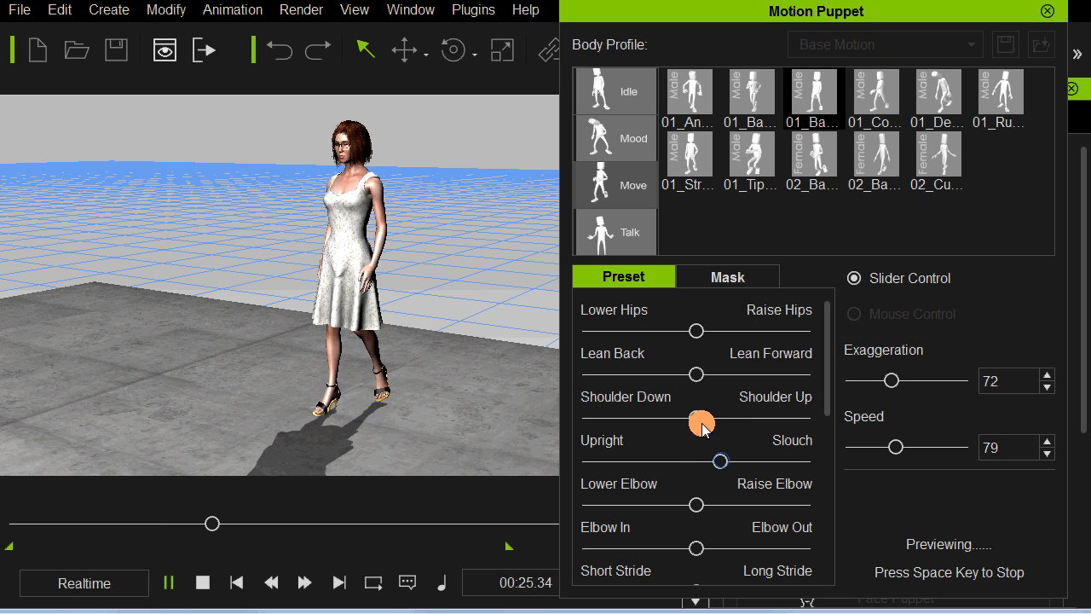
{"action": "mouse_move", "coordinate": [697, 421]}
{"action": "left_mouse_down"}
{"action": "mouse_move", "coordinate": [720, 424]}
{"action": "mouse_move", "coordinate": [694, 419]}
{"action": "left_mouse_up"}
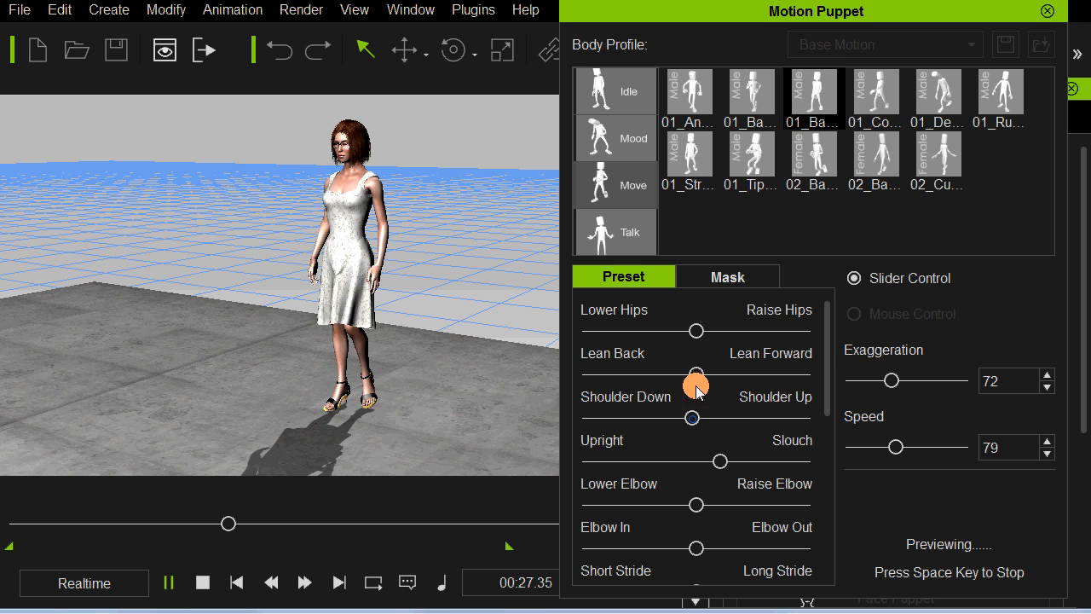
{"action": "left_click_drag", "start_coordinate": [696, 374], "coordinate": [714, 375]}
{"action": "mouse_move", "coordinate": [696, 331]}
{"action": "left_mouse_down"}
{"action": "mouse_move", "coordinate": [721, 326]}
{"action": "mouse_move", "coordinate": [693, 335]}
{"action": "left_mouse_up"}
Step: Shift the walk slightly more toward Level Hips and well toward Sway Less
{"action": "left_click_drag", "start_coordinate": [831, 375], "coordinate": [823, 488]}
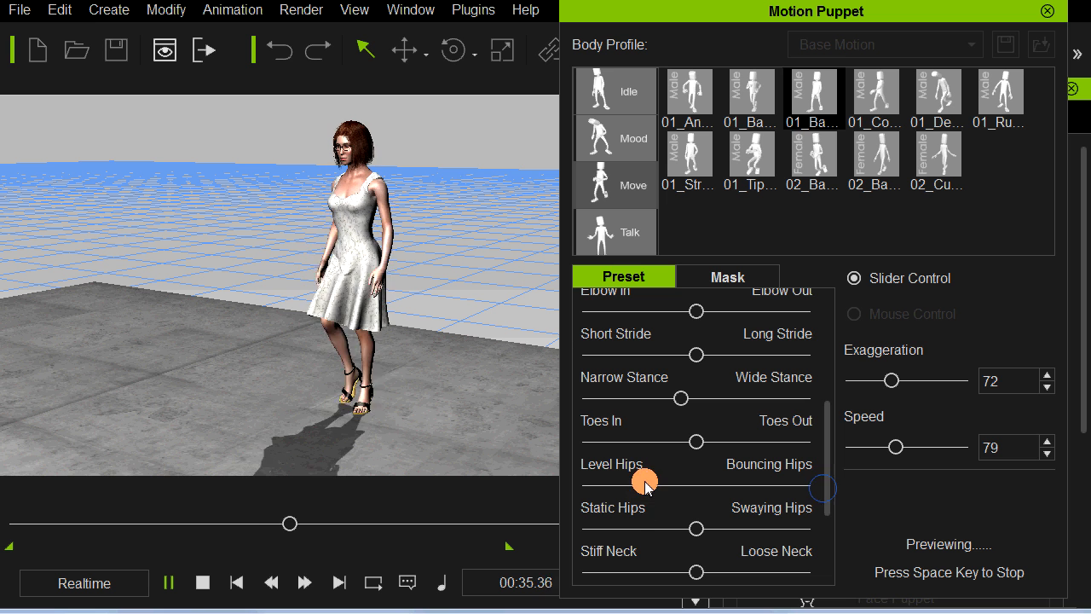
{"action": "left_click_drag", "start_coordinate": [644, 485], "coordinate": [640, 484]}
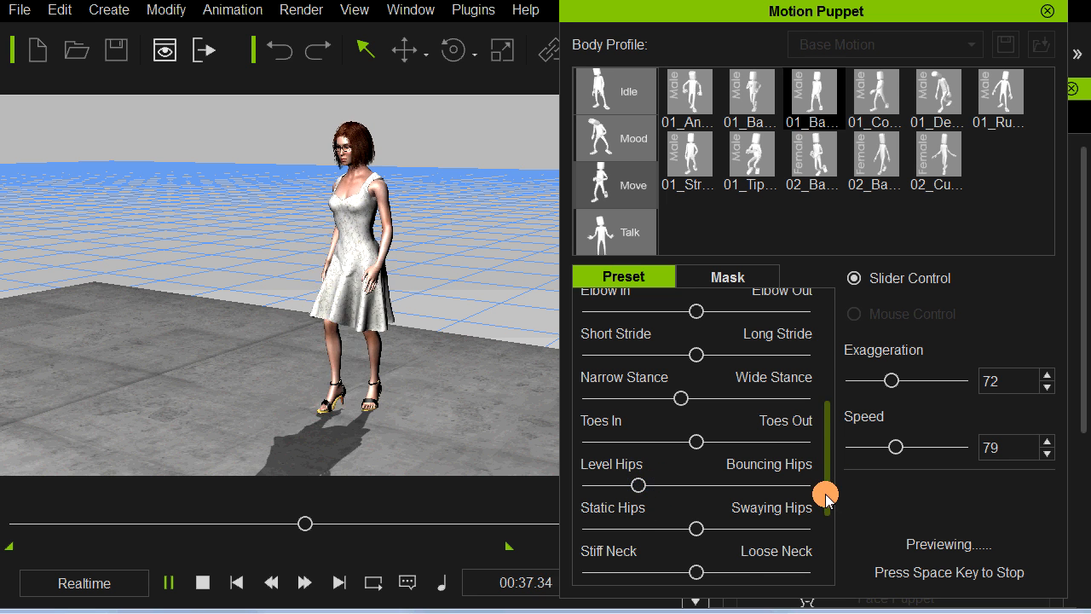
{"action": "left_click_drag", "start_coordinate": [825, 494], "coordinate": [823, 527]}
{"action": "left_click_drag", "start_coordinate": [696, 492], "coordinate": [701, 495]}
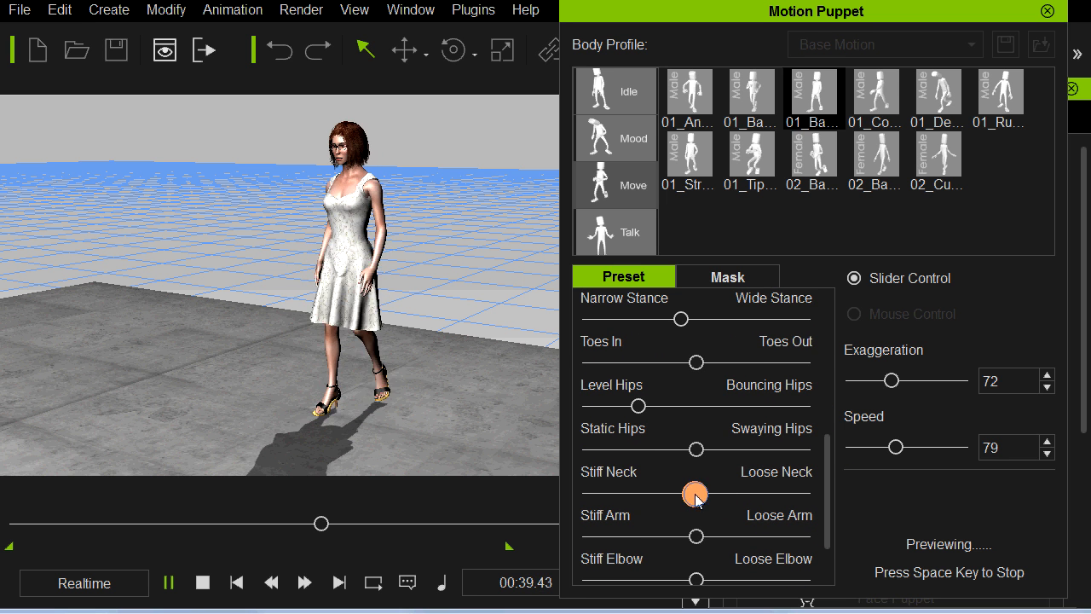
{"action": "left_click_drag", "start_coordinate": [826, 518], "coordinate": [823, 560]}
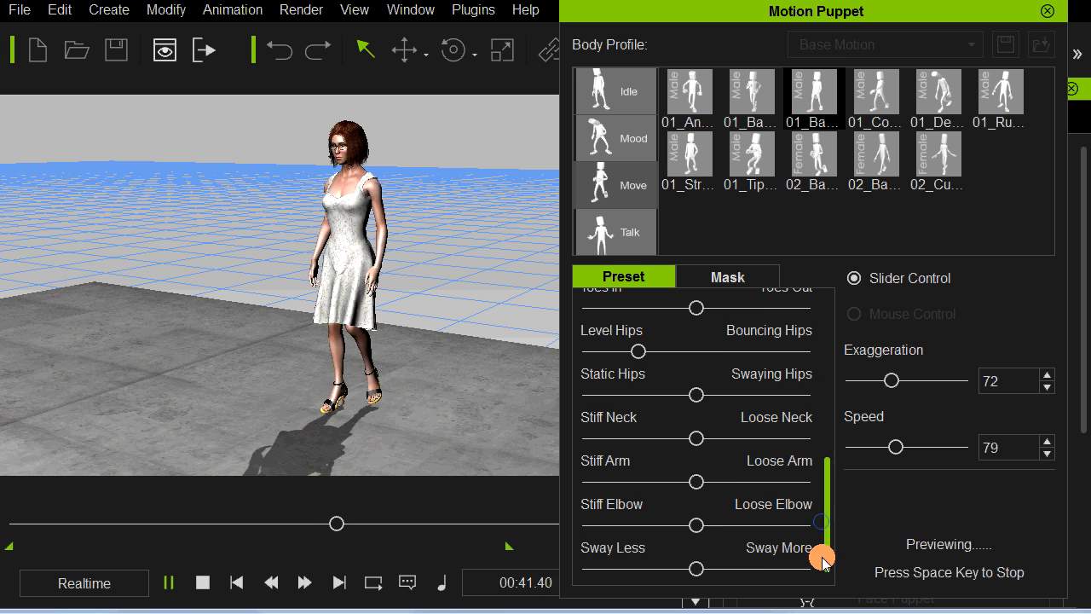
{"action": "left_click_drag", "start_coordinate": [697, 568], "coordinate": [630, 571]}
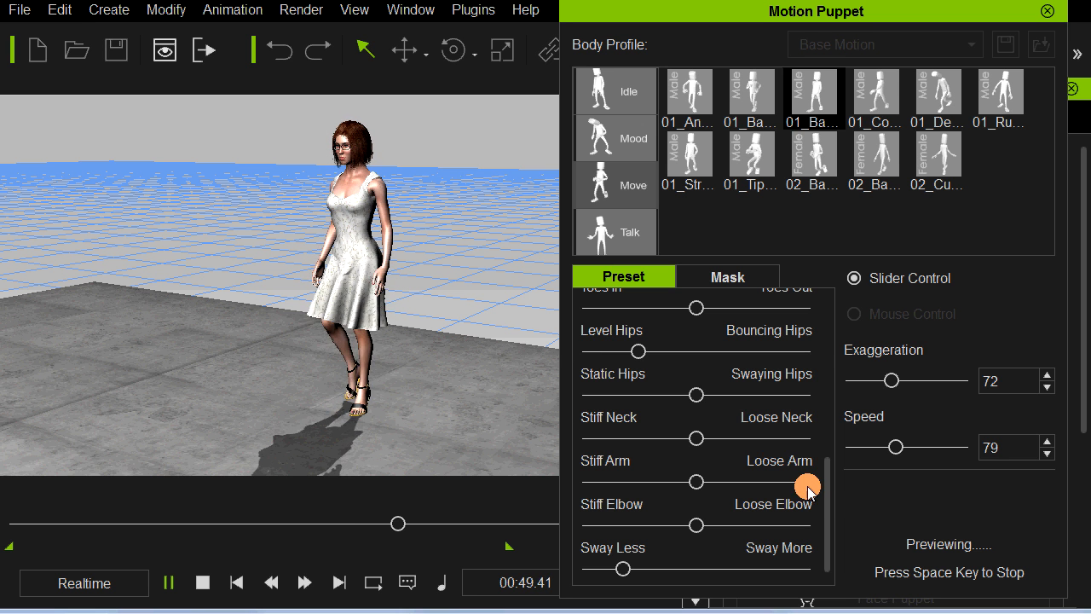
{"action": "left_click_drag", "start_coordinate": [827, 492], "coordinate": [823, 389]}
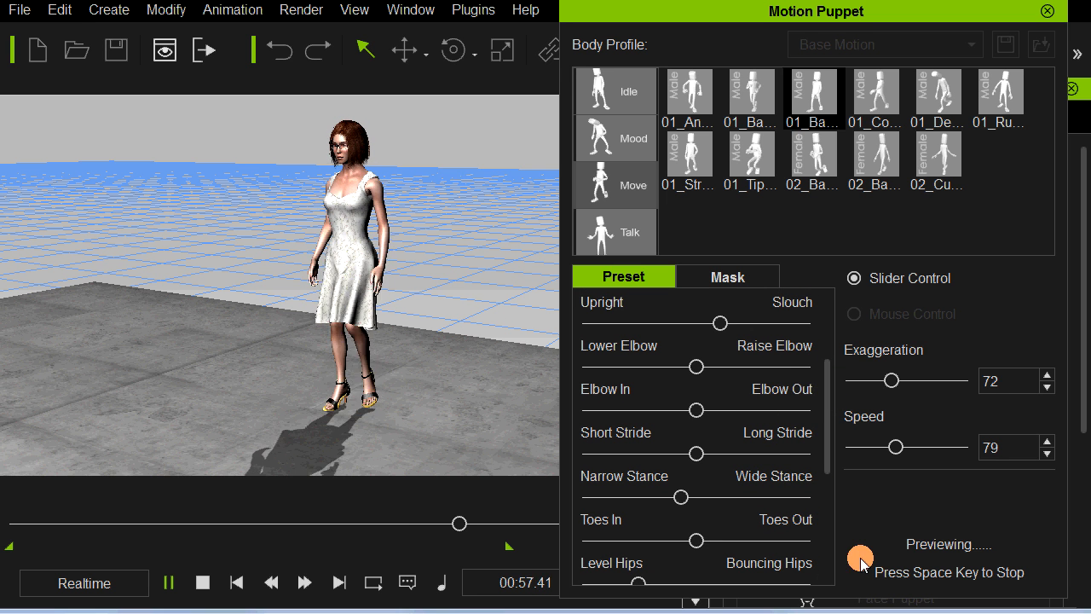
Step: End the preview and record the adjusted walk from the start of the project to about 00:26
{"action": "key", "text": "space"}
{"action": "left_click", "coordinate": [974, 562]}
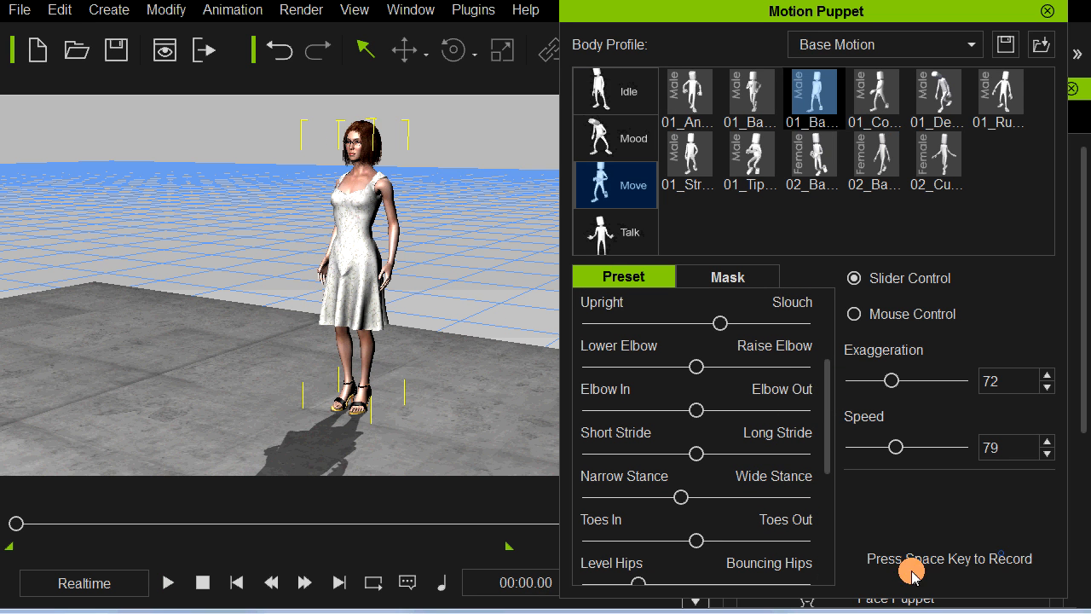
{"action": "key", "text": "space"}
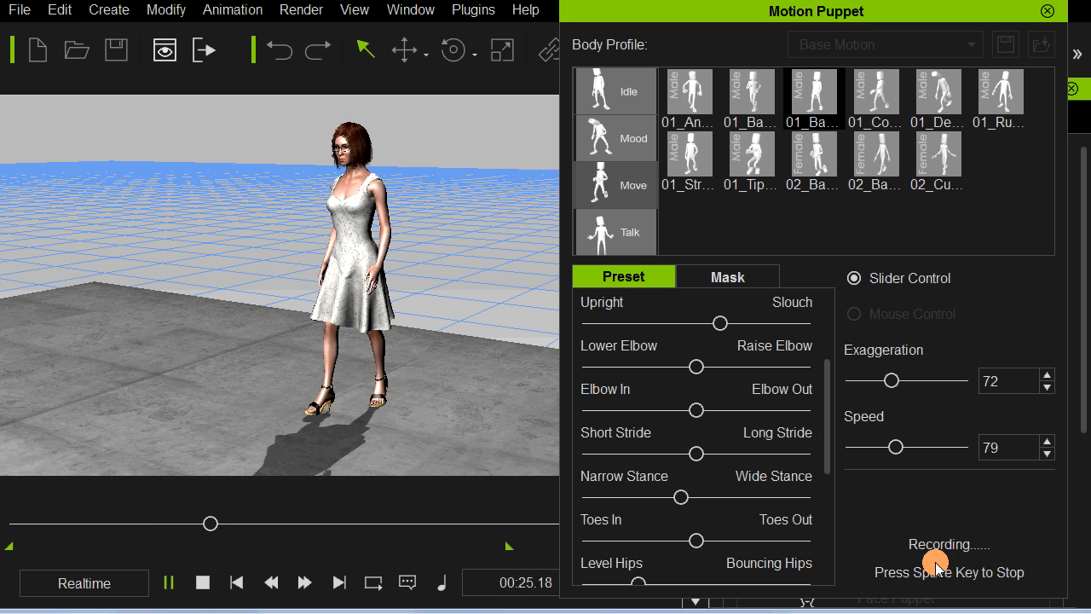
{"action": "key", "text": "space"}
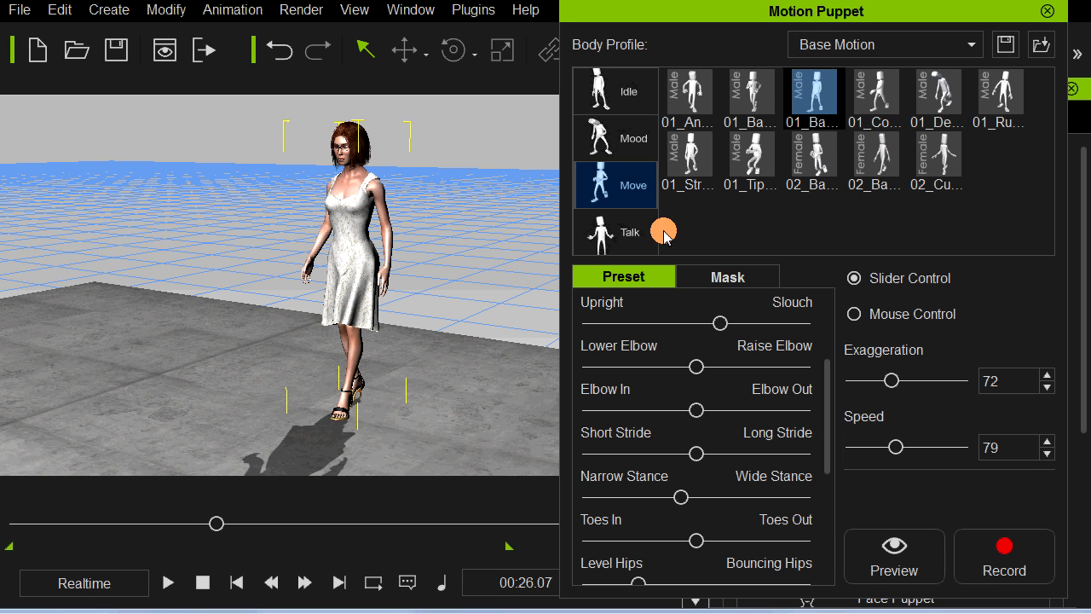
Step: Preview the last male preset in the Idle category with Exaggeration 84 and Speed 92
{"action": "left_click", "coordinate": [634, 100]}
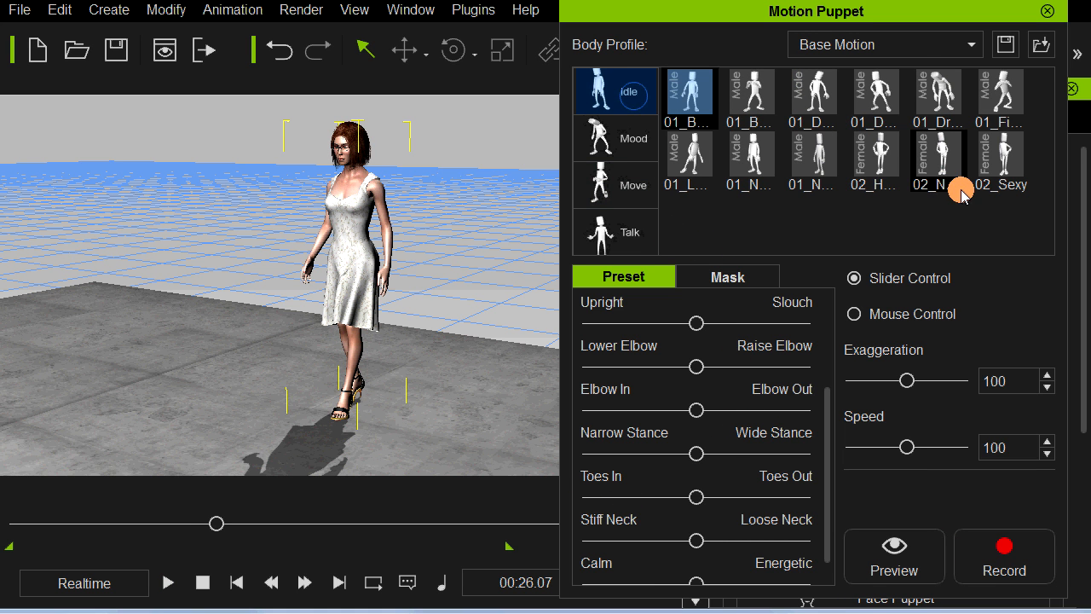
{"action": "left_click", "coordinate": [808, 161]}
{"action": "key", "text": "space"}
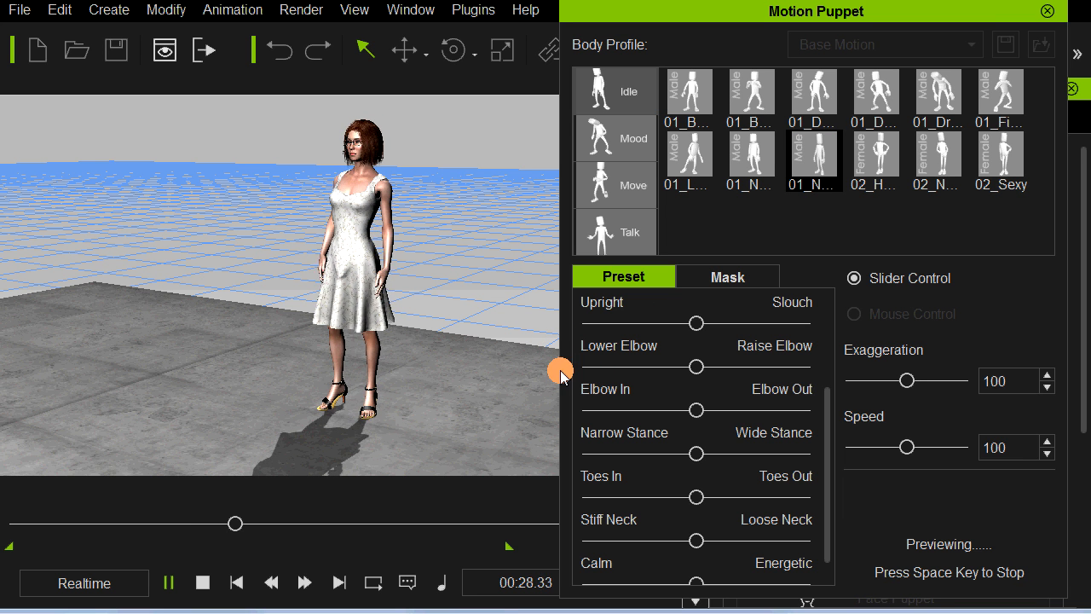
{"action": "key", "text": "space"}
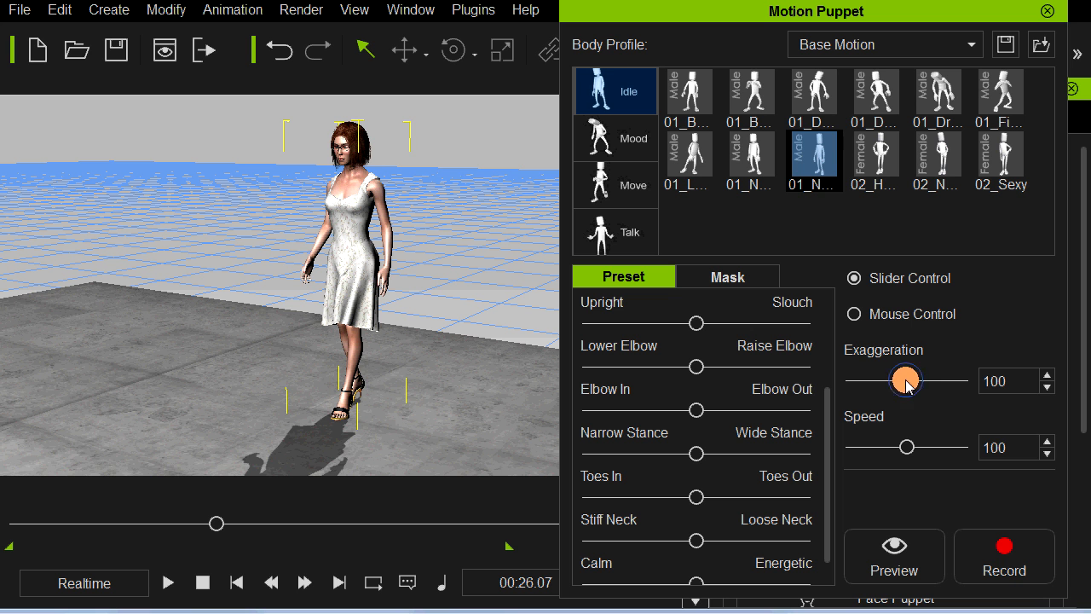
{"action": "left_click", "coordinate": [900, 447]}
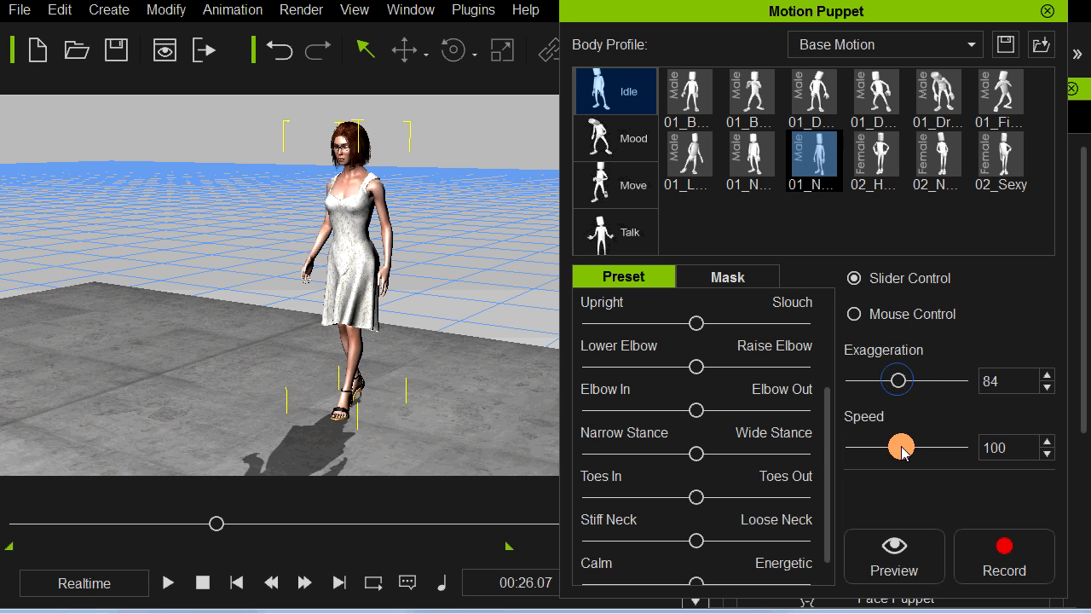
{"action": "key", "text": "space"}
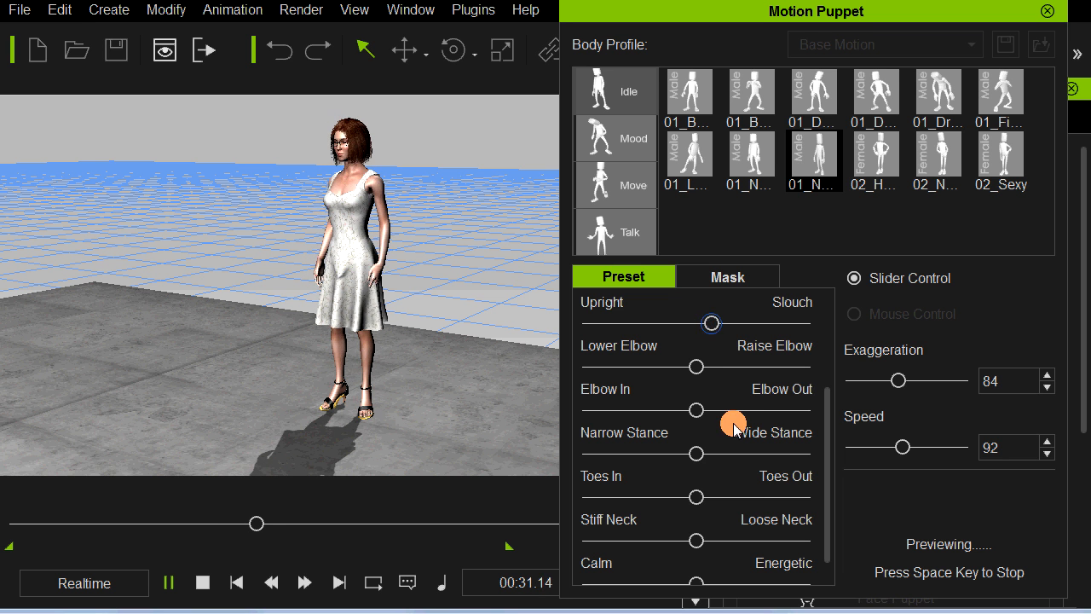
Step: Adjust the previewed idle slightly toward Slouch, Lean Forward, Shoulder Down and Lower Hips
{"action": "left_click_drag", "start_coordinate": [828, 409], "coordinate": [828, 346]}
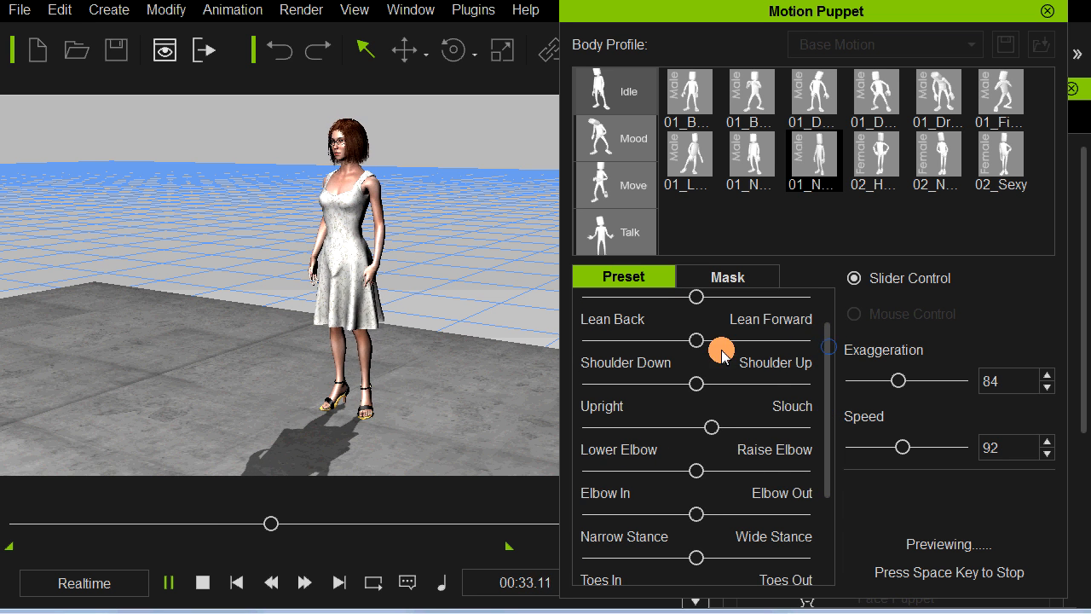
{"action": "left_click_drag", "start_coordinate": [713, 339], "coordinate": [713, 339]}
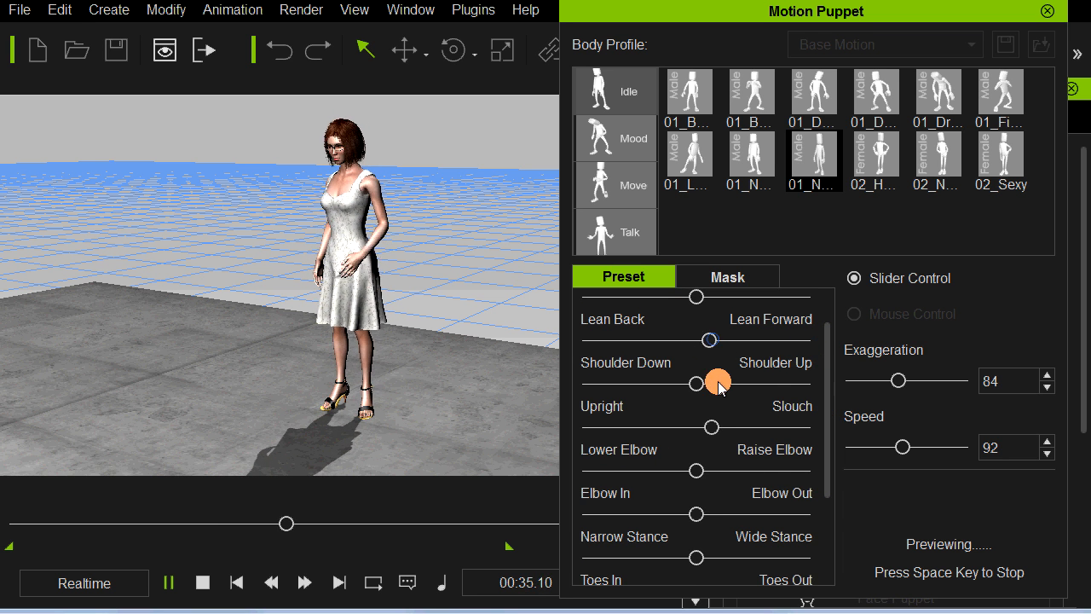
{"action": "mouse_move", "coordinate": [694, 383]}
{"action": "left_mouse_down"}
{"action": "mouse_move", "coordinate": [792, 360]}
{"action": "mouse_move", "coordinate": [692, 383]}
{"action": "left_mouse_up"}
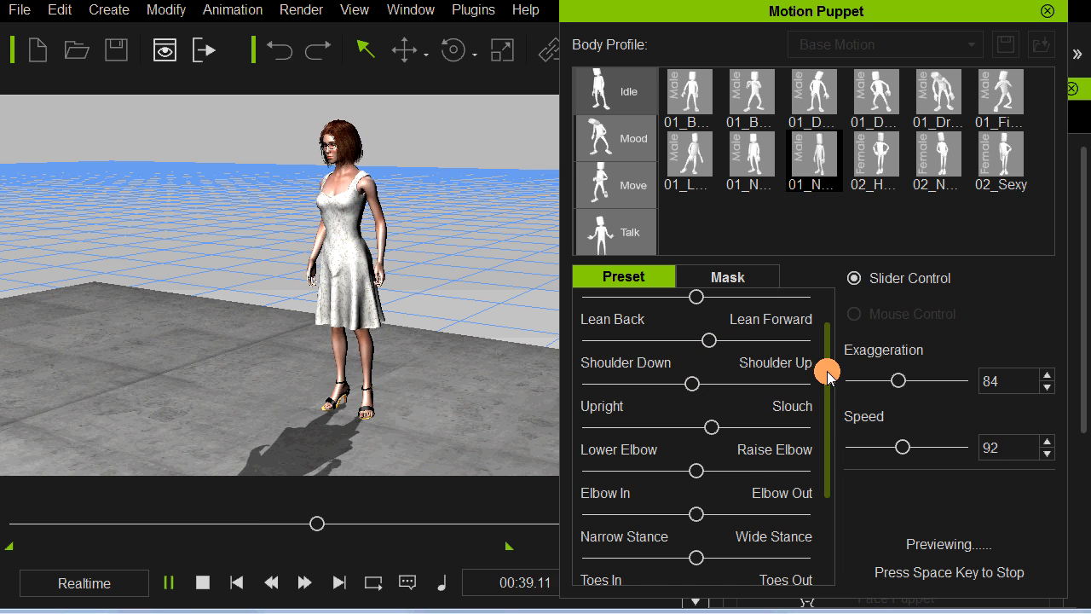
{"action": "left_click_drag", "start_coordinate": [827, 376], "coordinate": [827, 334]}
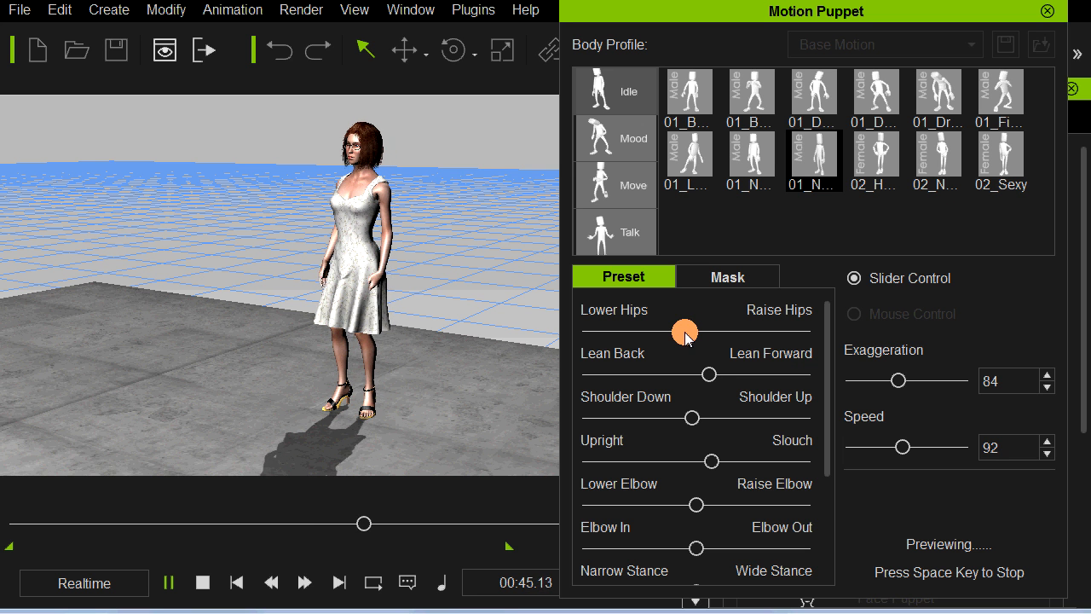
{"action": "left_click", "coordinate": [685, 333]}
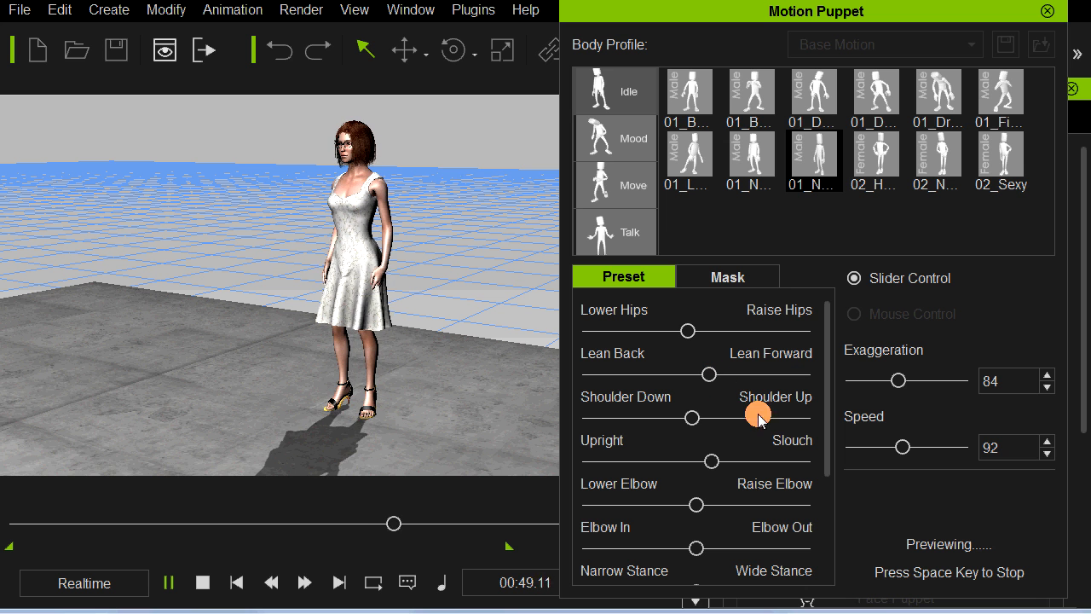
Step: End the preview and record the adjusted idle after the walk, up to about 00:46
{"action": "key", "text": "space"}
{"action": "left_click", "coordinate": [1000, 552]}
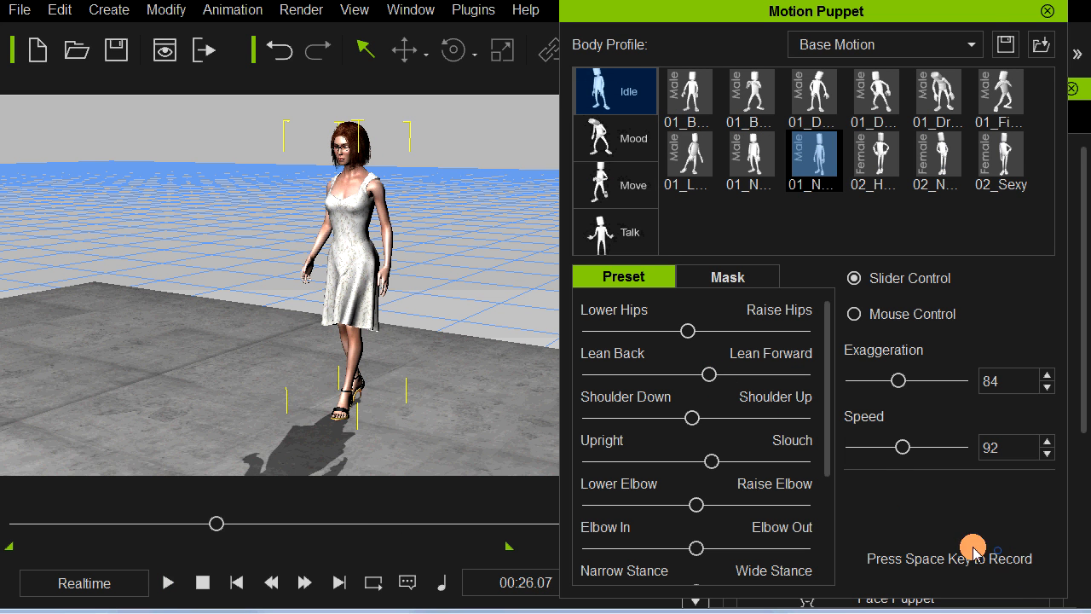
{"action": "key", "text": "space"}
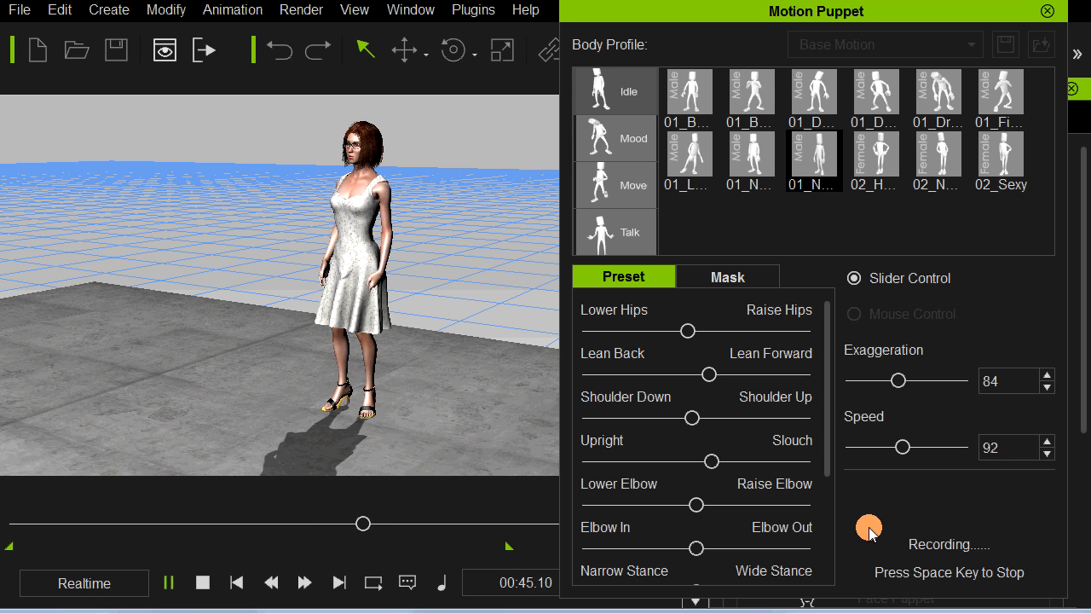
{"action": "key", "text": "space"}
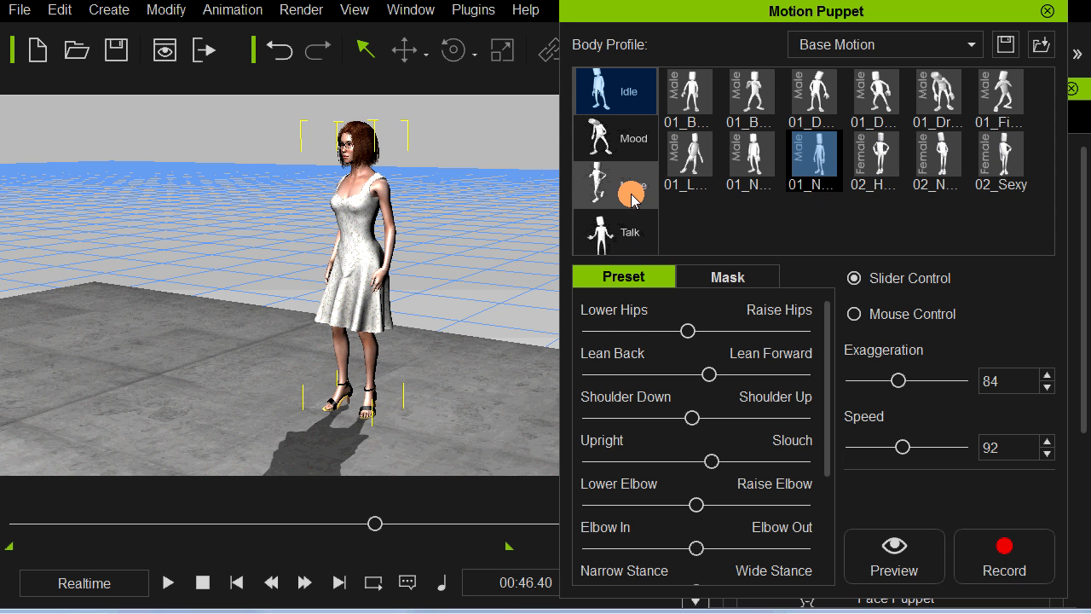
Step: Preview the 02_Surprised preset from the Mood category on the woman
{"action": "left_click", "coordinate": [632, 146]}
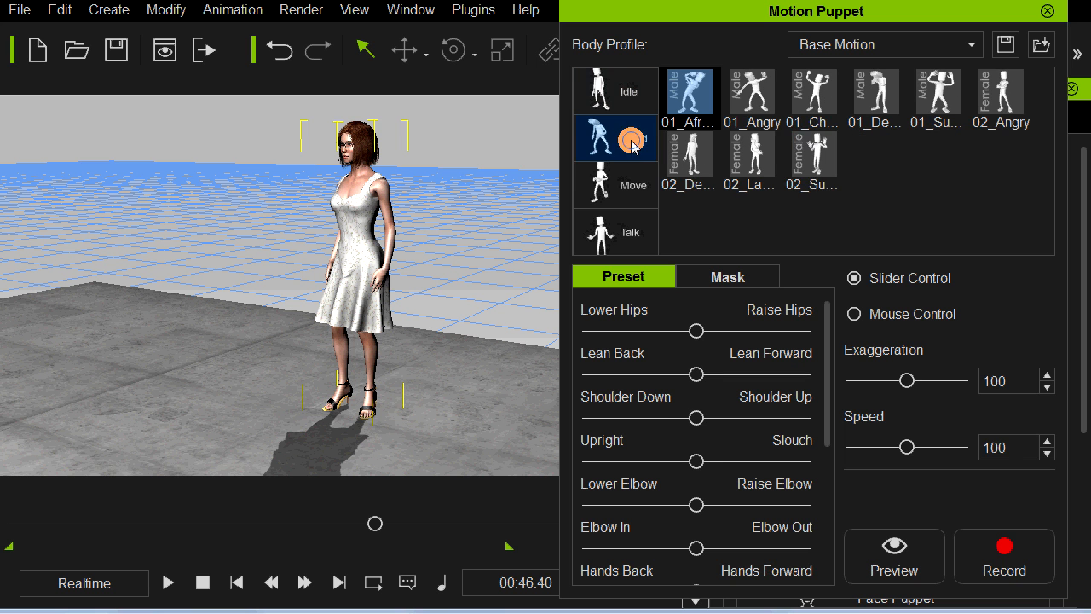
{"action": "left_click", "coordinate": [814, 156]}
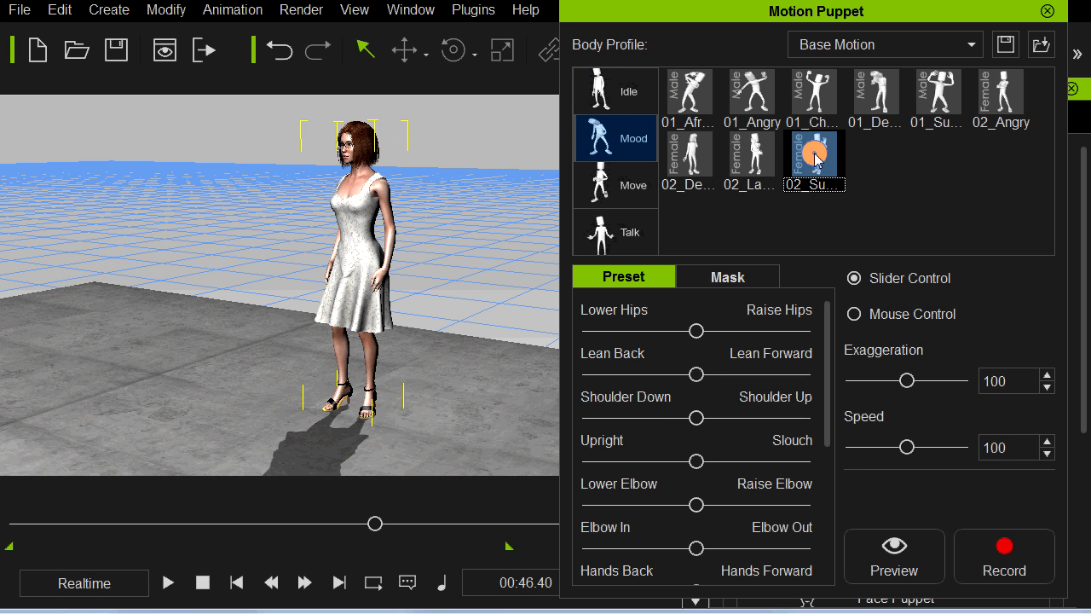
{"action": "key", "text": "space"}
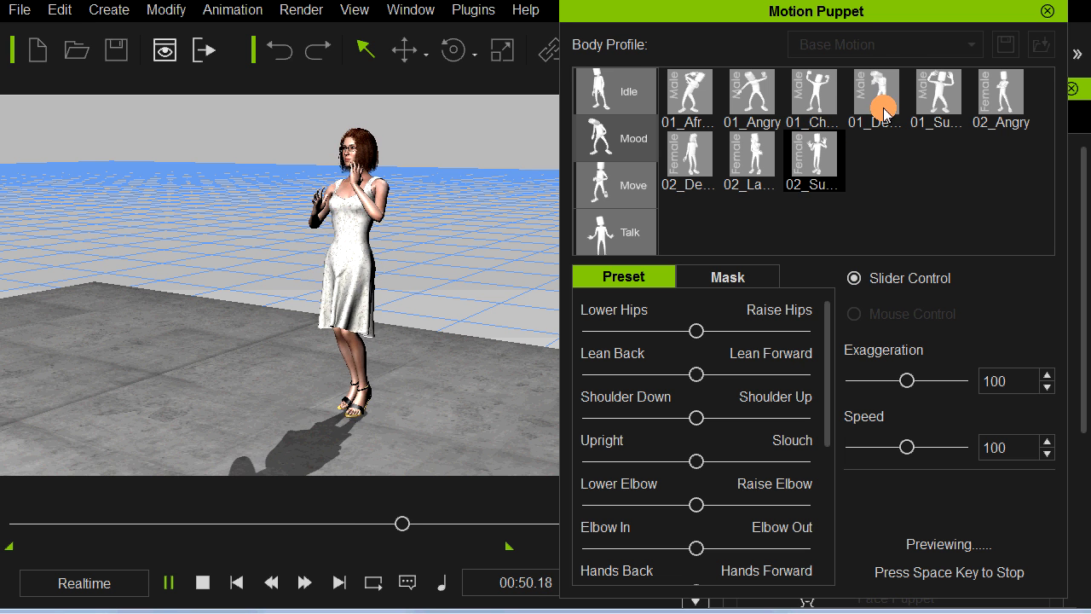
{"action": "key", "text": "space"}
Step: Preview the 01_Surprised mood preset, record it after the idle up to about 00:54, and close Motion Puppet
{"action": "left_click", "coordinate": [935, 101]}
{"action": "key", "text": "space"}
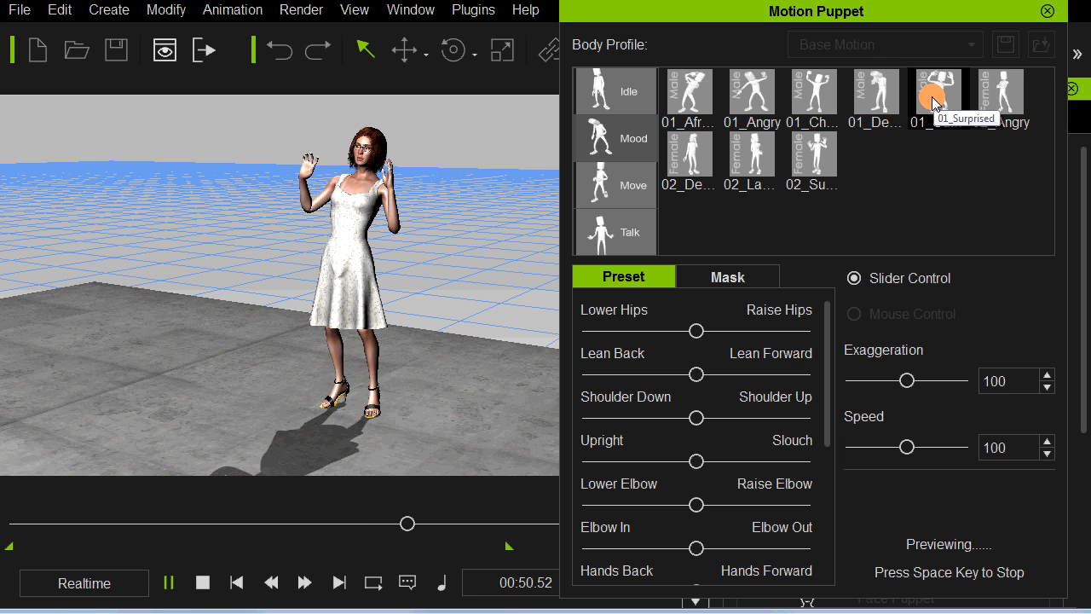
{"action": "key", "text": "space"}
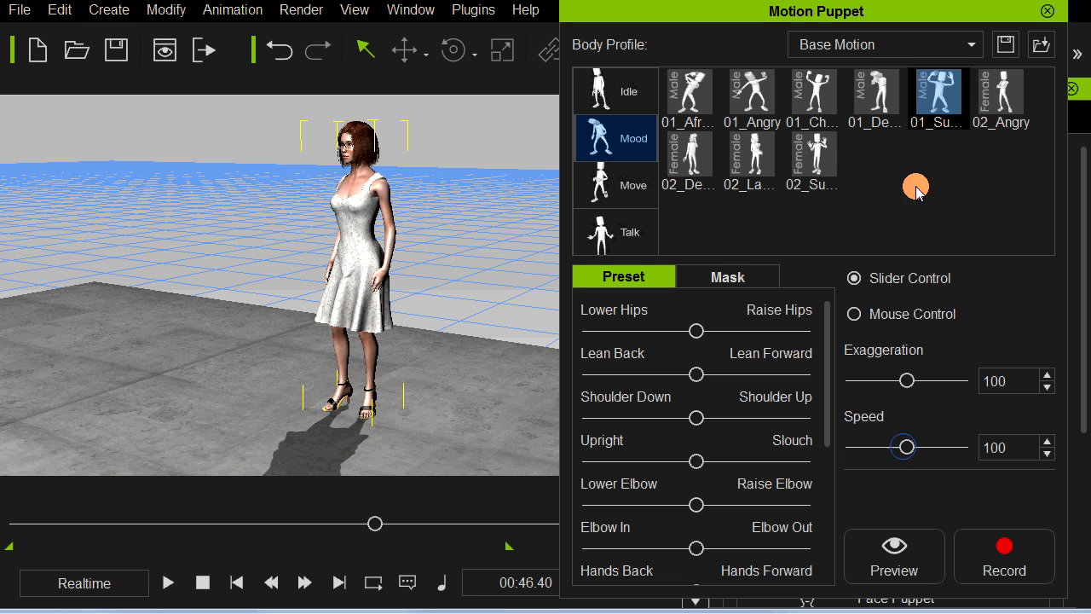
{"action": "left_click", "coordinate": [1002, 559]}
{"action": "key", "text": "space"}
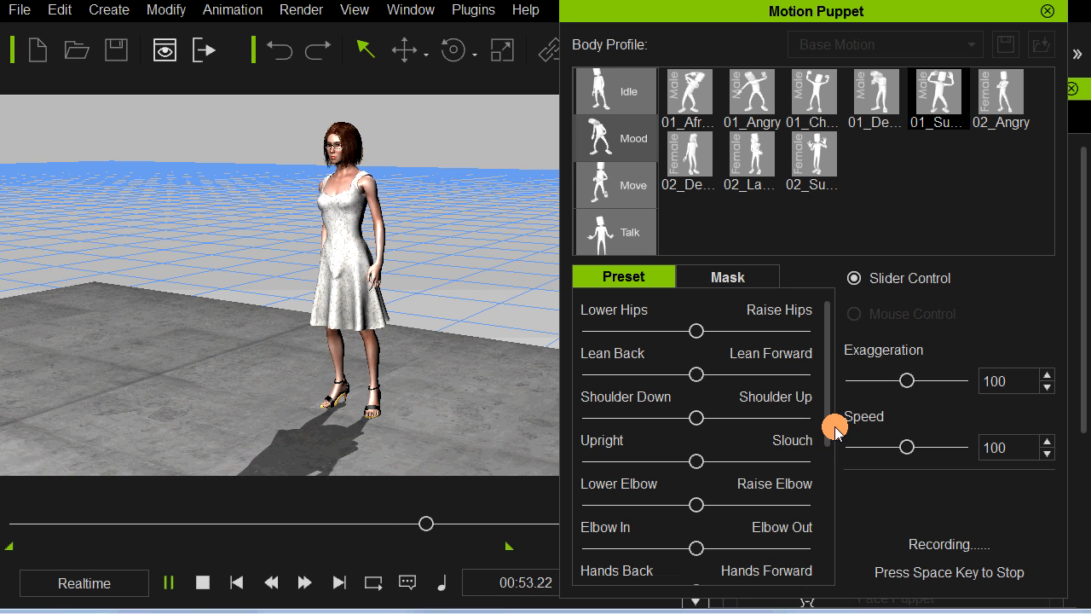
{"action": "key", "text": "space"}
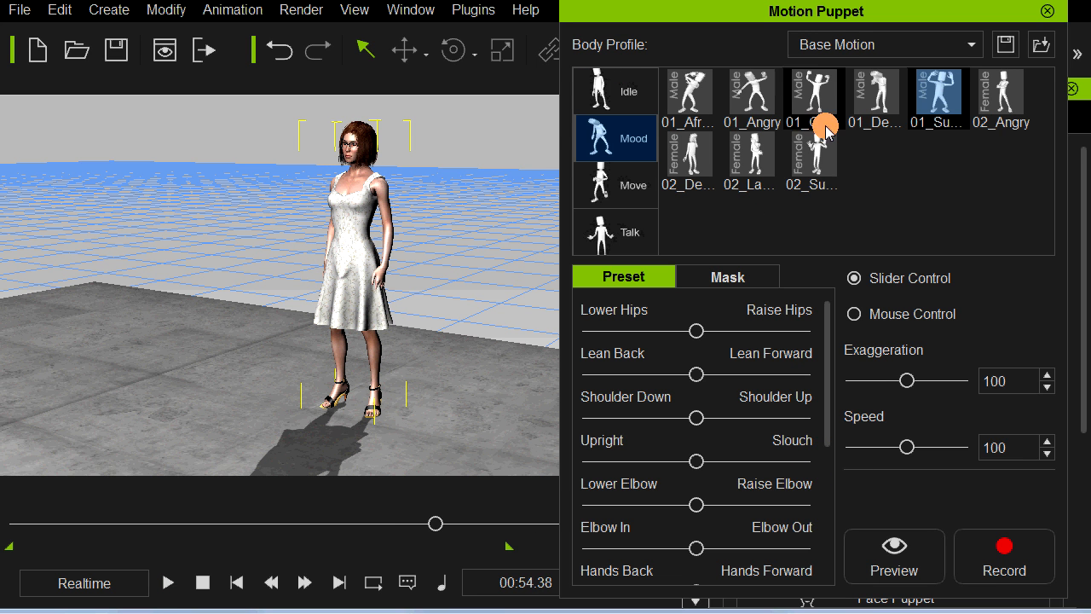
{"action": "left_click", "coordinate": [1045, 16]}
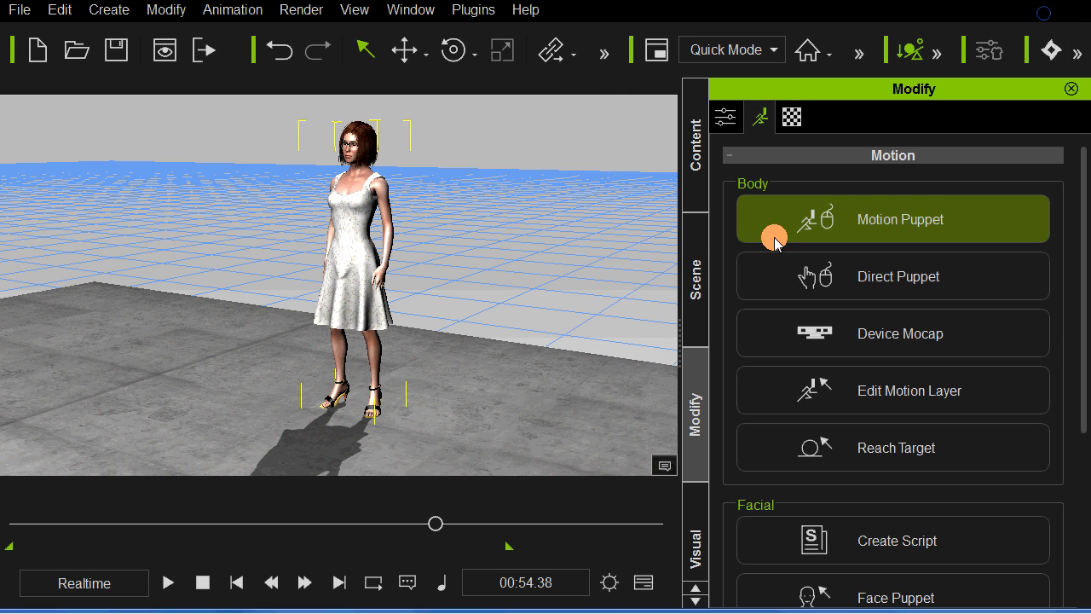
Step: Open the timeline and select the first Puppet Clip on the woman's Motion track
{"action": "left_click", "coordinate": [644, 583]}
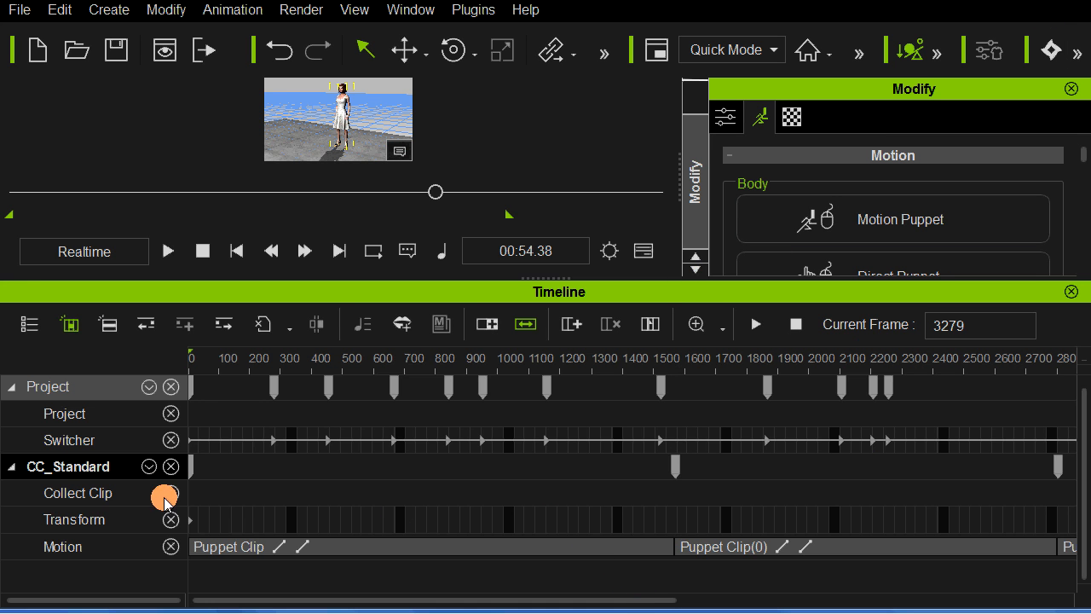
{"action": "left_click", "coordinate": [285, 550]}
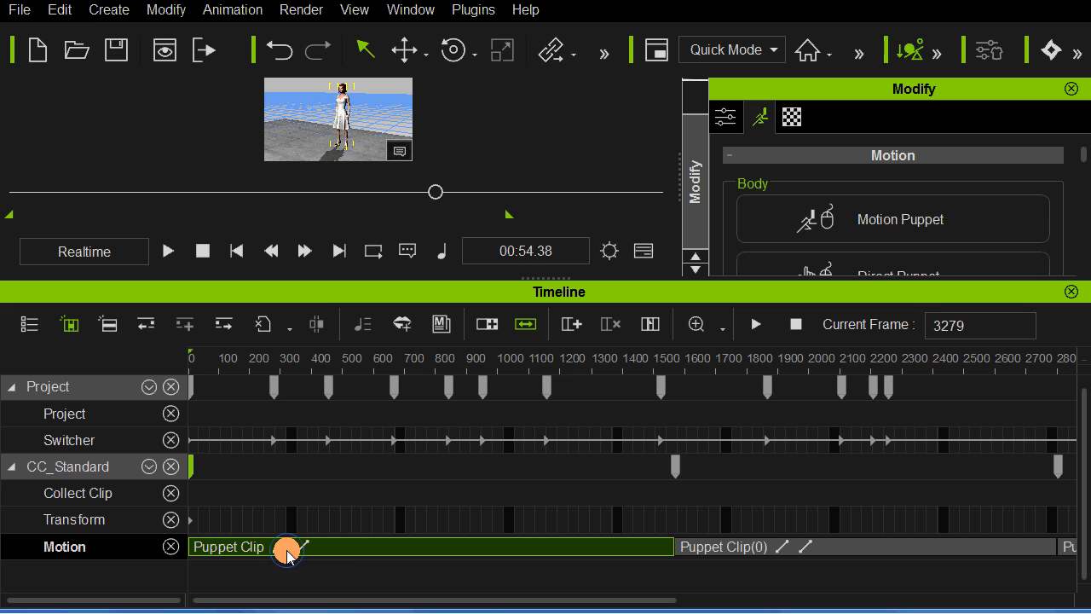
{"action": "scroll", "coordinate": [393, 525], "scroll_direction": "down", "scroll_amount": 3}
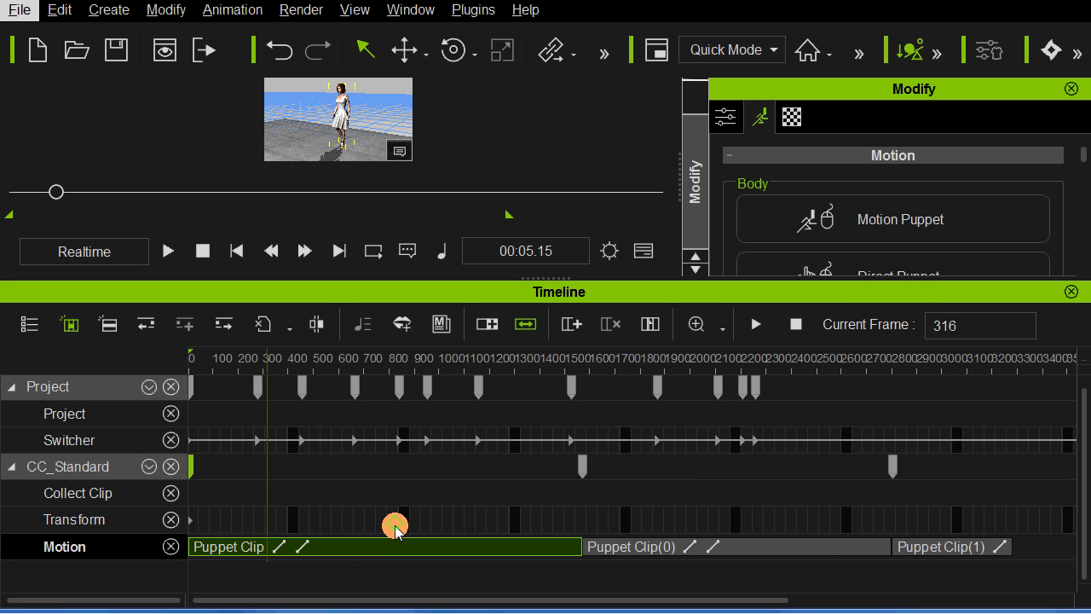
Step: Select the idle clip, collapse the Project track group, and enlarge the viewport above the timeline for a closer look at the woman
{"action": "left_click", "coordinate": [650, 556]}
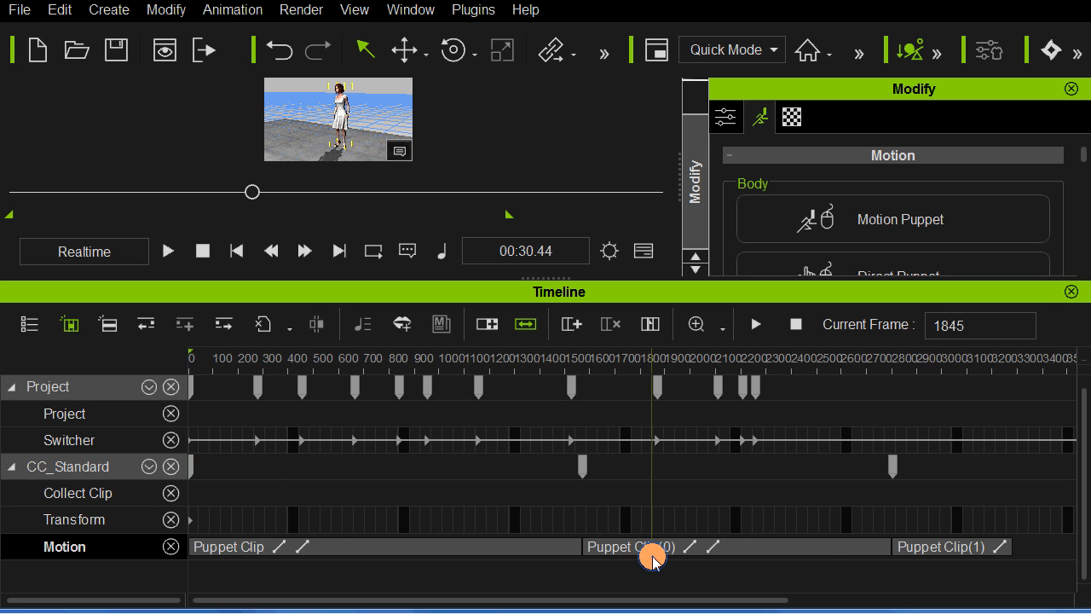
{"action": "left_click", "coordinate": [694, 553]}
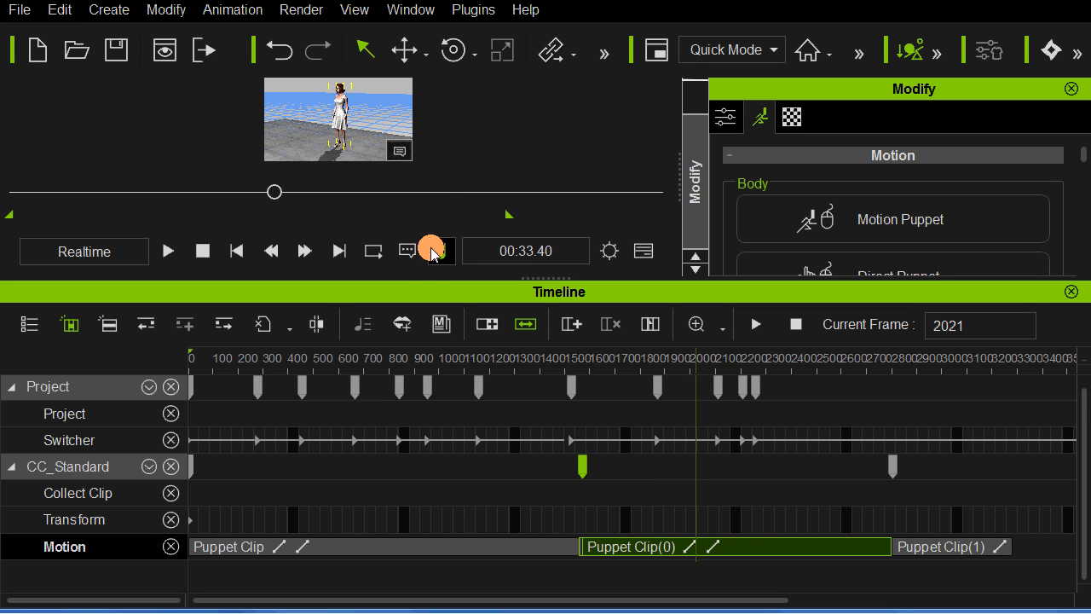
{"action": "left_click_drag", "start_coordinate": [427, 279], "coordinate": [416, 302]}
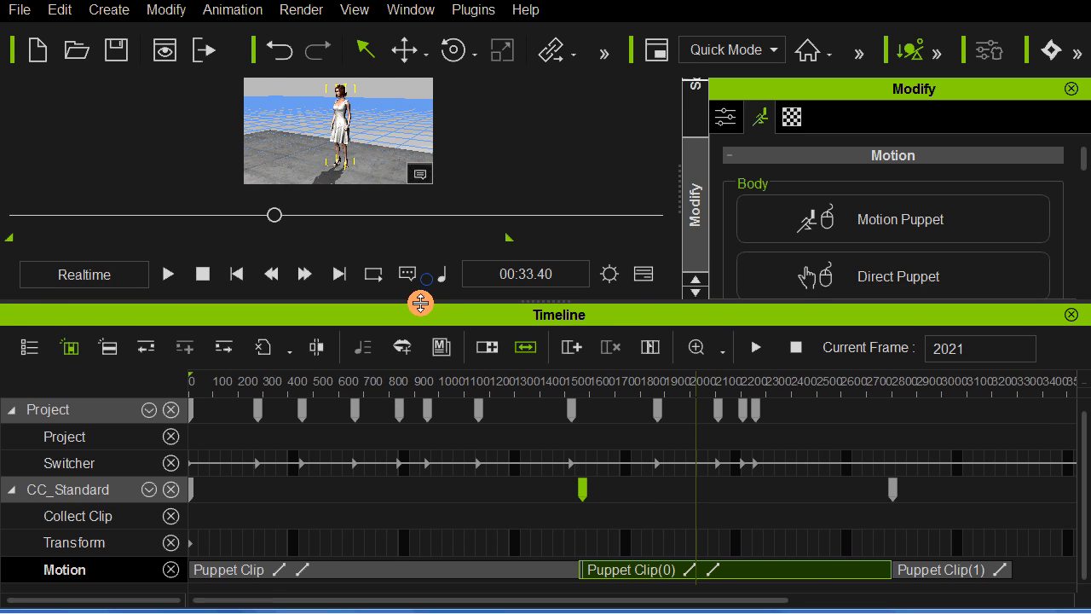
{"action": "left_click", "coordinate": [147, 409]}
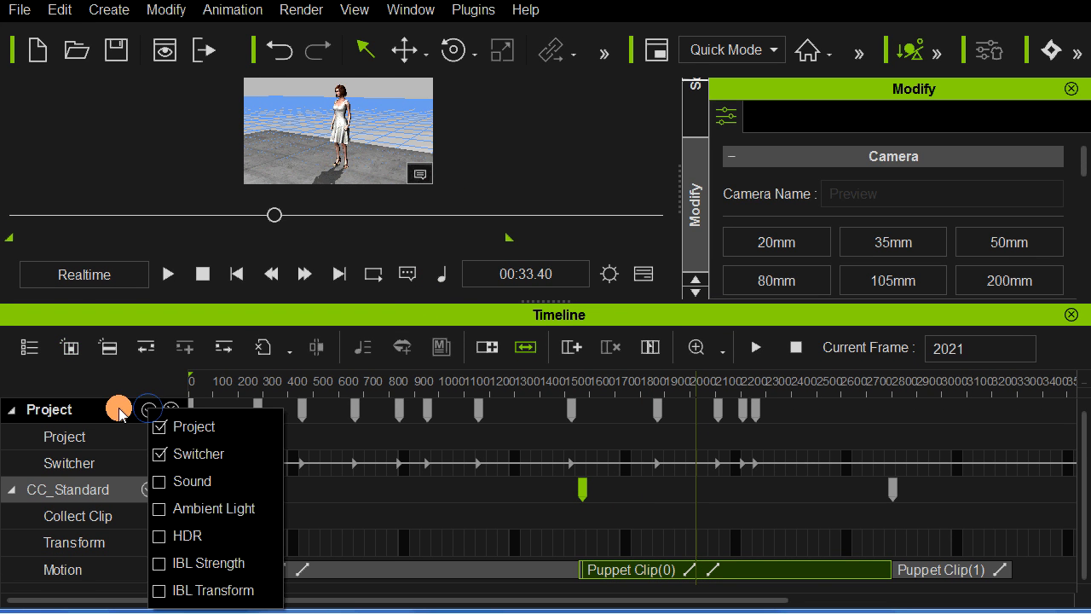
{"action": "left_click", "coordinate": [29, 403]}
{"action": "left_click", "coordinate": [11, 409]}
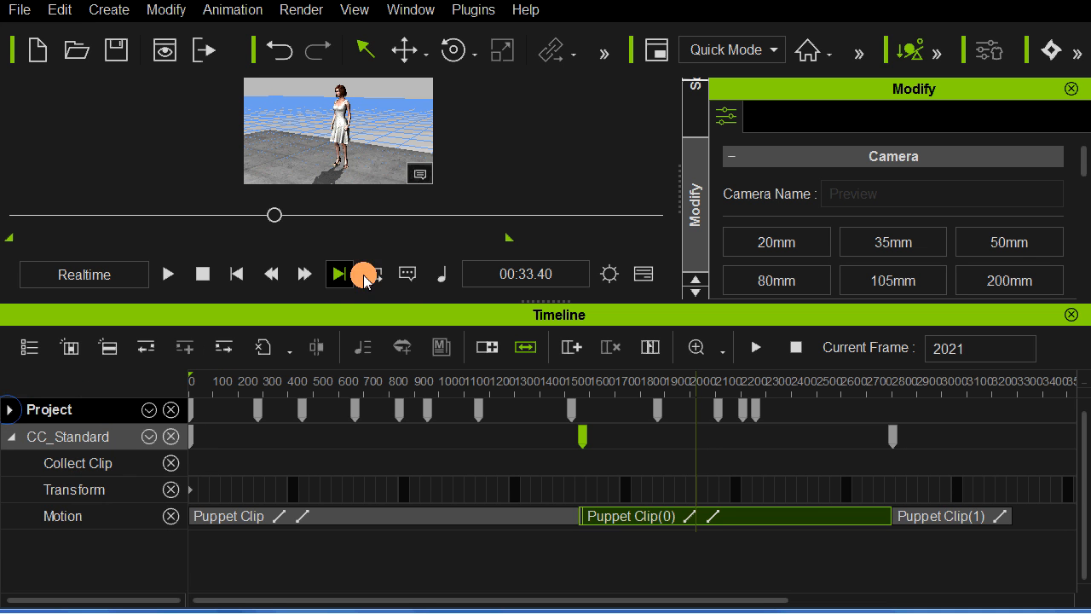
{"action": "left_click_drag", "start_coordinate": [400, 302], "coordinate": [401, 362]}
{"action": "scroll", "coordinate": [396, 219], "scroll_direction": "up", "scroll_amount": 2}
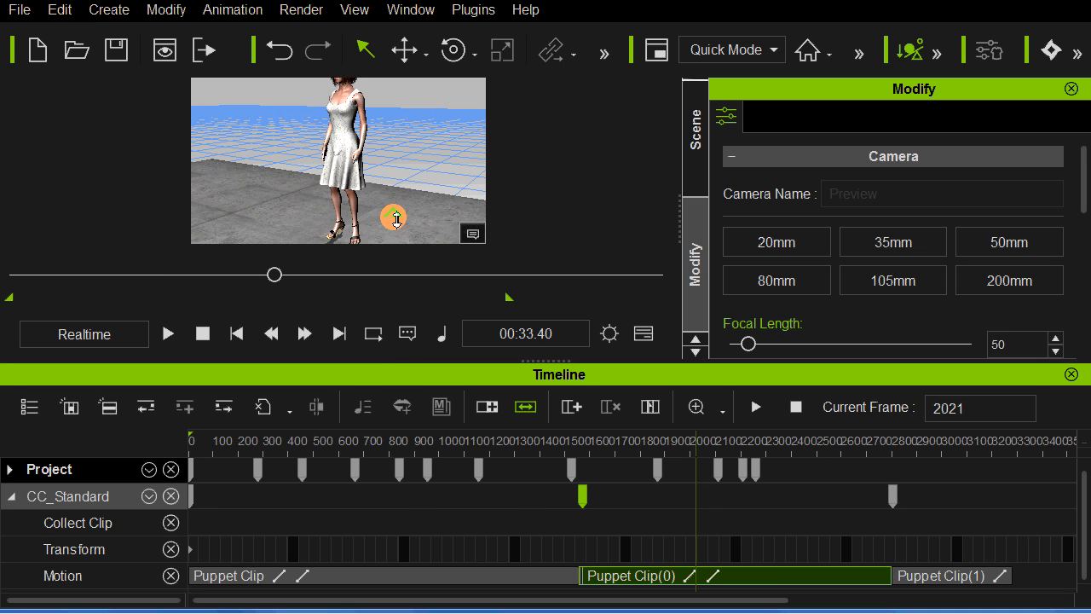
Step: Play back the end of the walk clip, then the idle and surprised clips on the woman's Motion track
{"action": "left_click", "coordinate": [520, 576]}
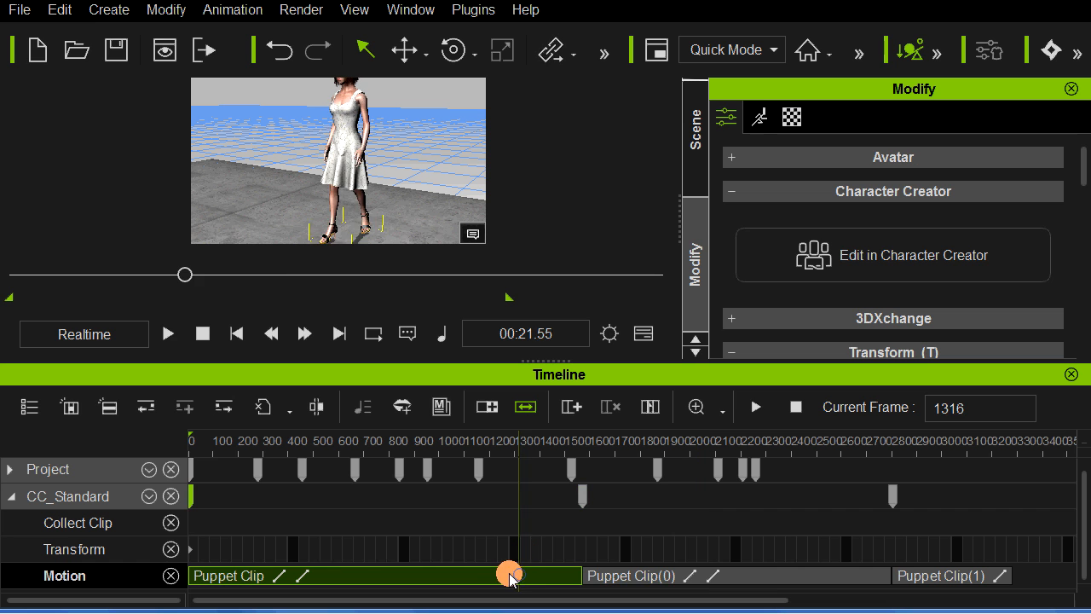
{"action": "key", "text": "space"}
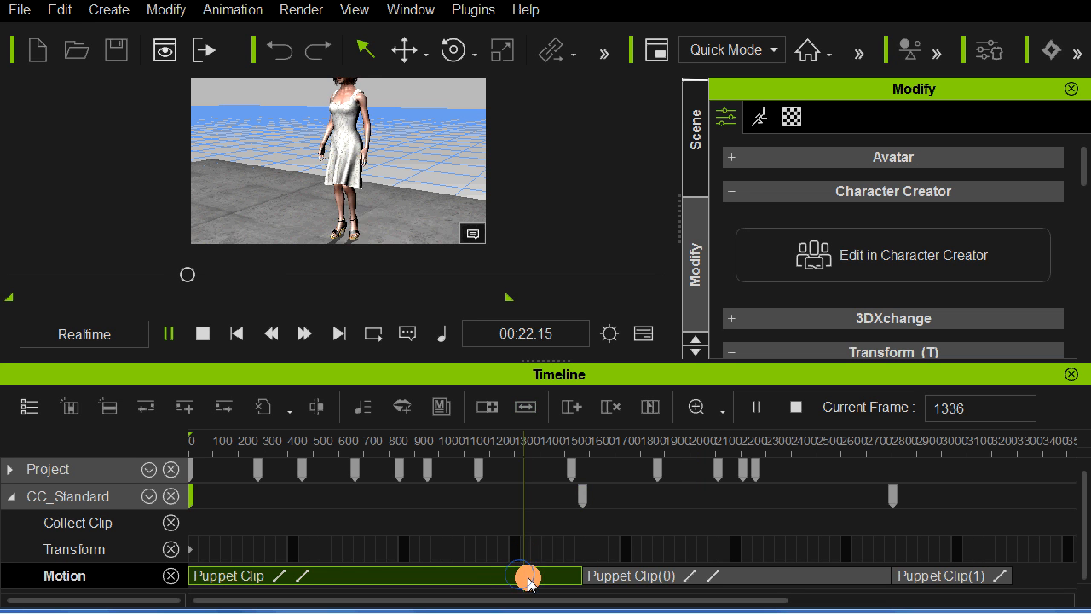
{"action": "left_click", "coordinate": [645, 577]}
{"action": "double_click", "coordinate": [922, 579]}
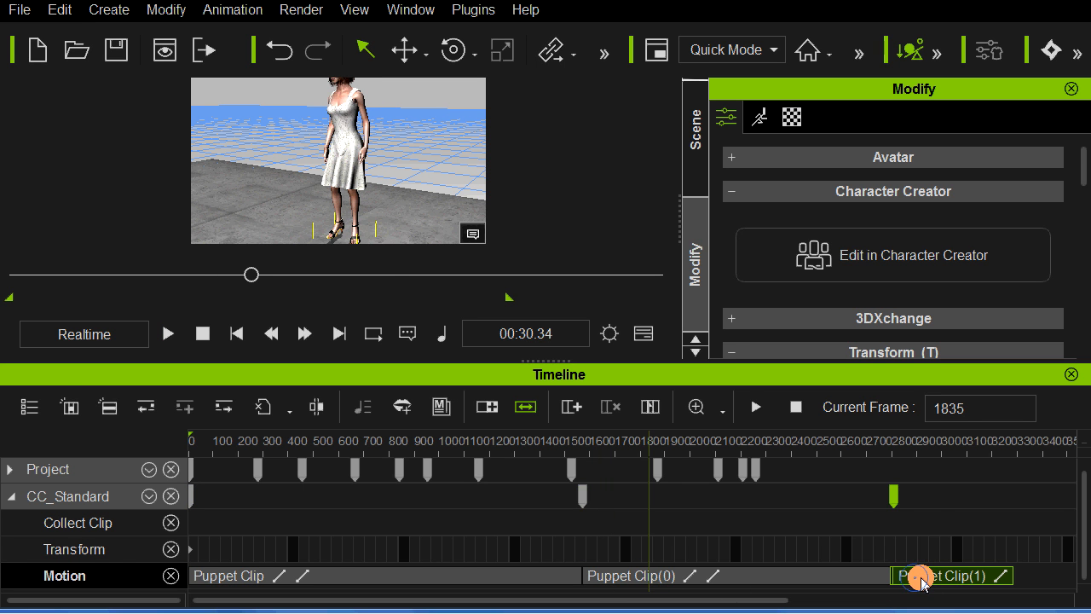
{"action": "key", "text": "space"}
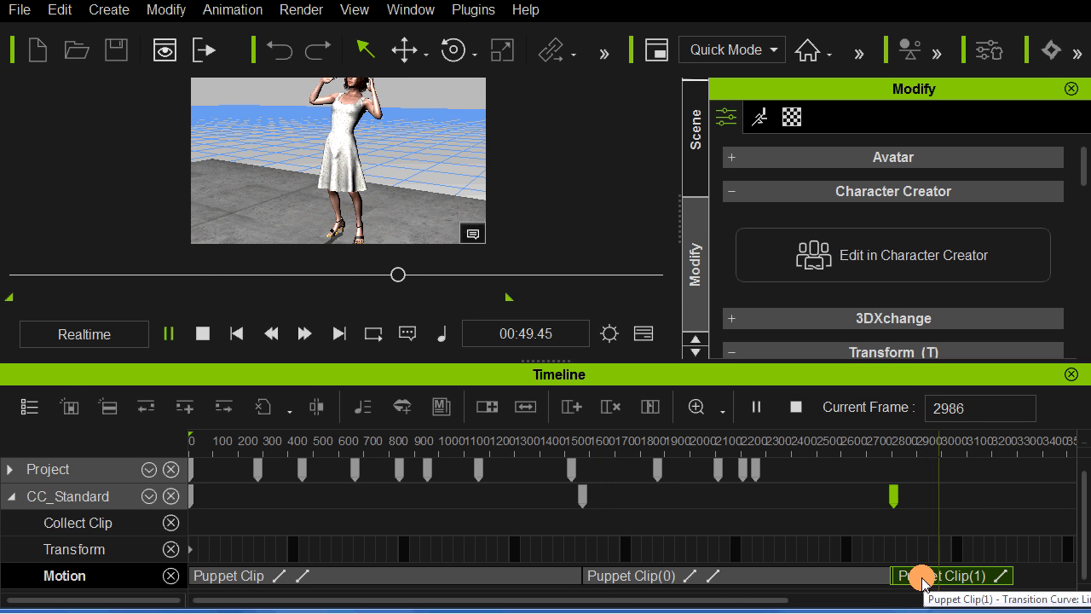
Step: Move the surprised clip to about frame 3160, leaving a gap after the idle clip, and preview the idle clip
{"action": "left_click_drag", "start_coordinate": [921, 579], "coordinate": [1003, 580]}
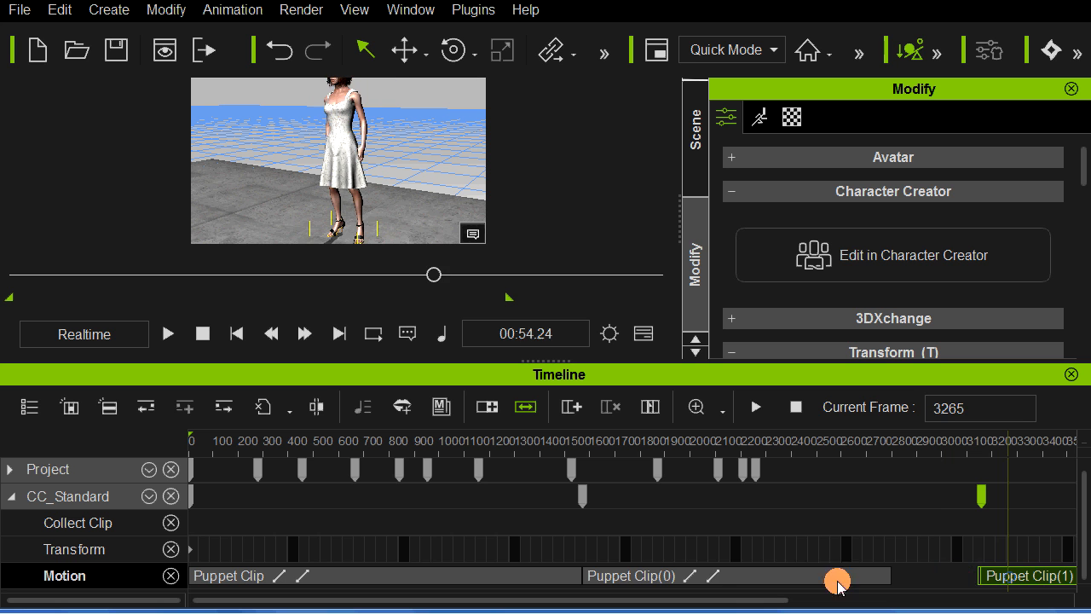
{"action": "left_click", "coordinate": [704, 577]}
{"action": "left_click", "coordinate": [640, 577]}
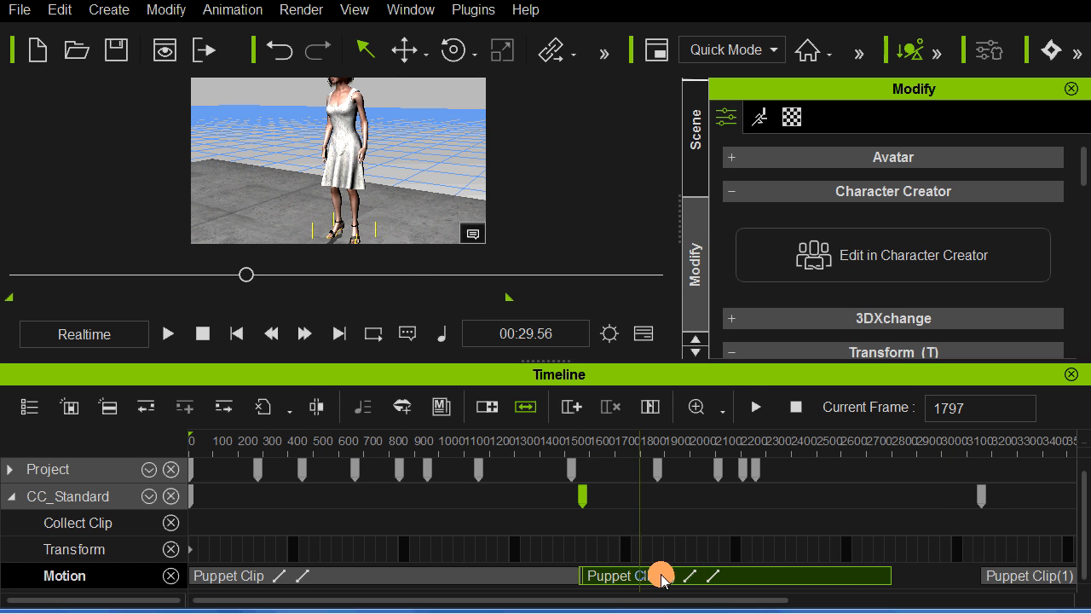
{"action": "key", "text": "space"}
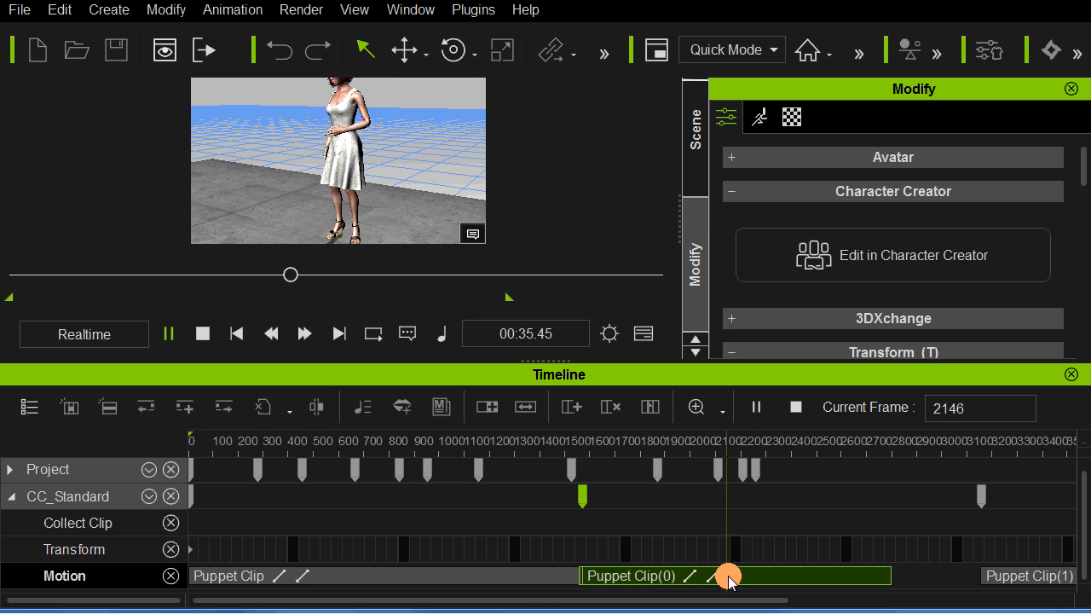
{"action": "key", "text": "space"}
Step: Break the idle clip at about 00:34.24, then break its second part again at about 00:40.27
{"action": "left_click", "coordinate": [723, 577]}
{"action": "left_click", "coordinate": [719, 577]}
{"action": "left_click_drag", "start_coordinate": [719, 577], "coordinate": [708, 577]}
{"action": "right_click", "coordinate": [708, 577]}
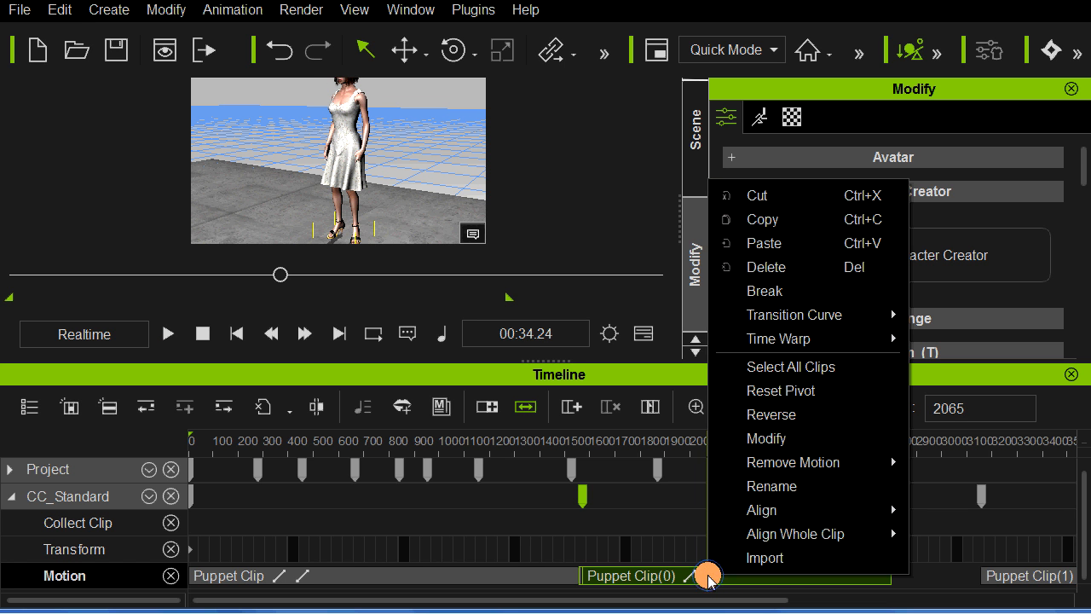
{"action": "left_click", "coordinate": [771, 291]}
{"action": "left_click_drag", "start_coordinate": [742, 568], "coordinate": [799, 581]}
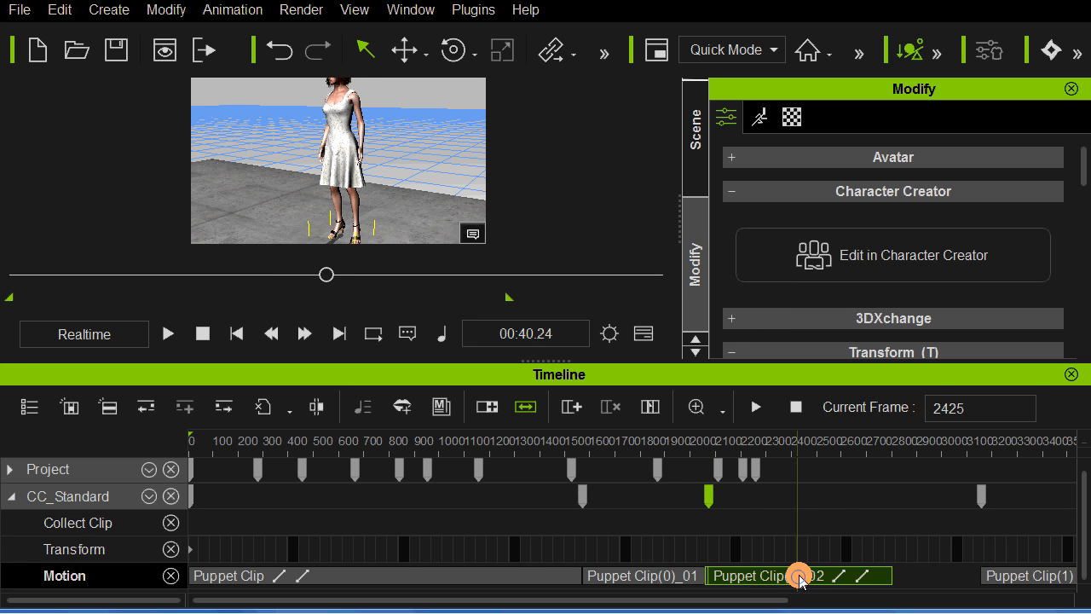
{"action": "right_click", "coordinate": [800, 580]}
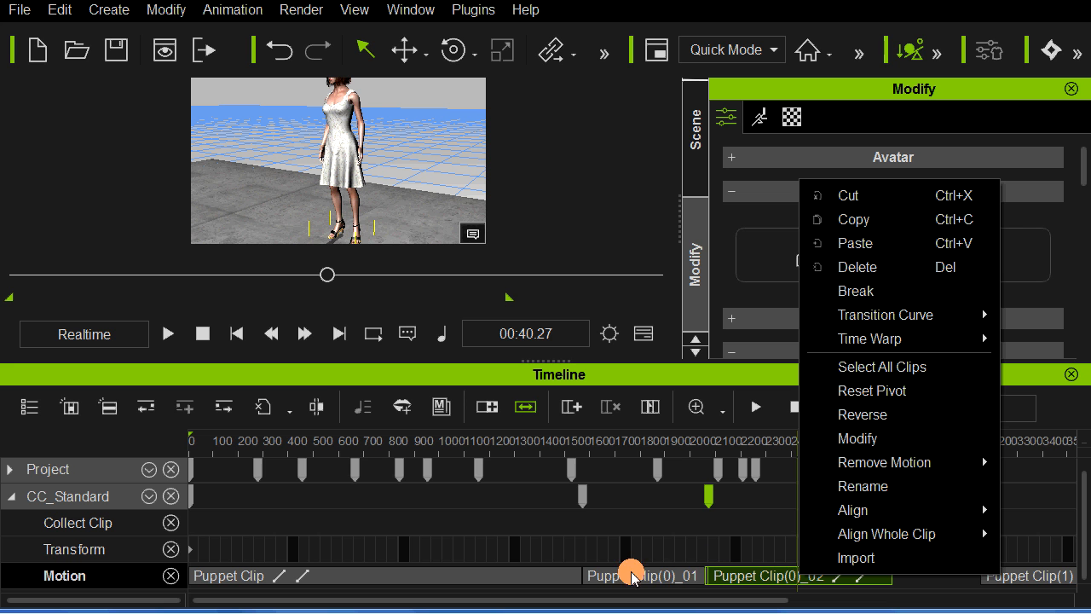
{"action": "left_click", "coordinate": [863, 291]}
Step: Delete the middle idle segment and move the last idle segment to start at about frame 2570
{"action": "left_click", "coordinate": [761, 575]}
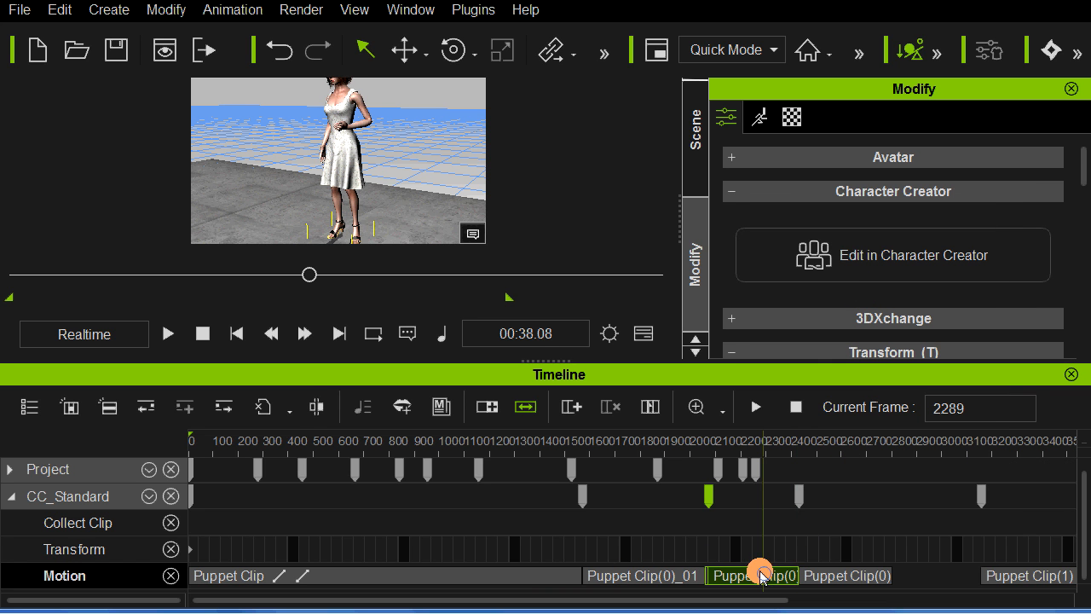
{"action": "left_click_drag", "start_coordinate": [757, 575], "coordinate": [857, 577]}
Step: Move the first idle segment to about frame 1600, leaving a small gap after the walk clip, and play across it
{"action": "left_click_drag", "start_coordinate": [676, 573], "coordinate": [682, 573]}
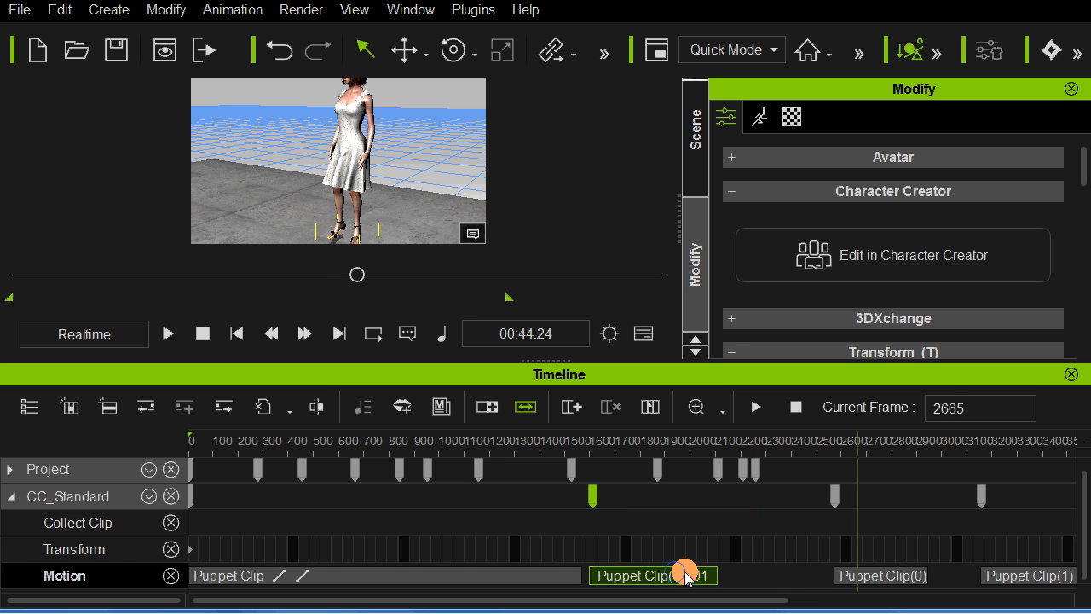
{"action": "left_click", "coordinate": [613, 577]}
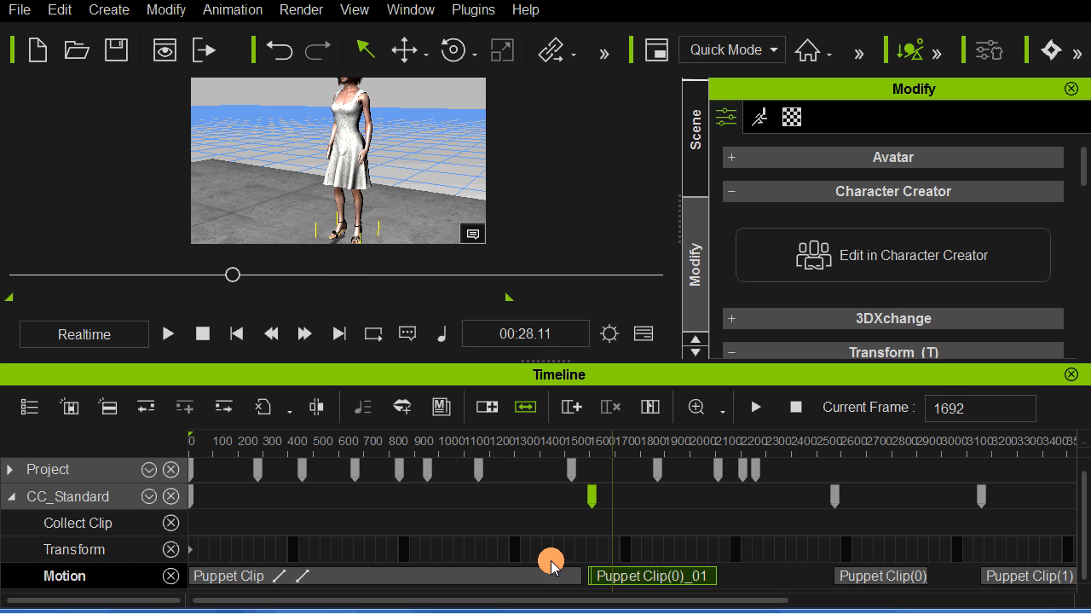
{"action": "left_click", "coordinate": [552, 577]}
{"action": "key", "text": "space"}
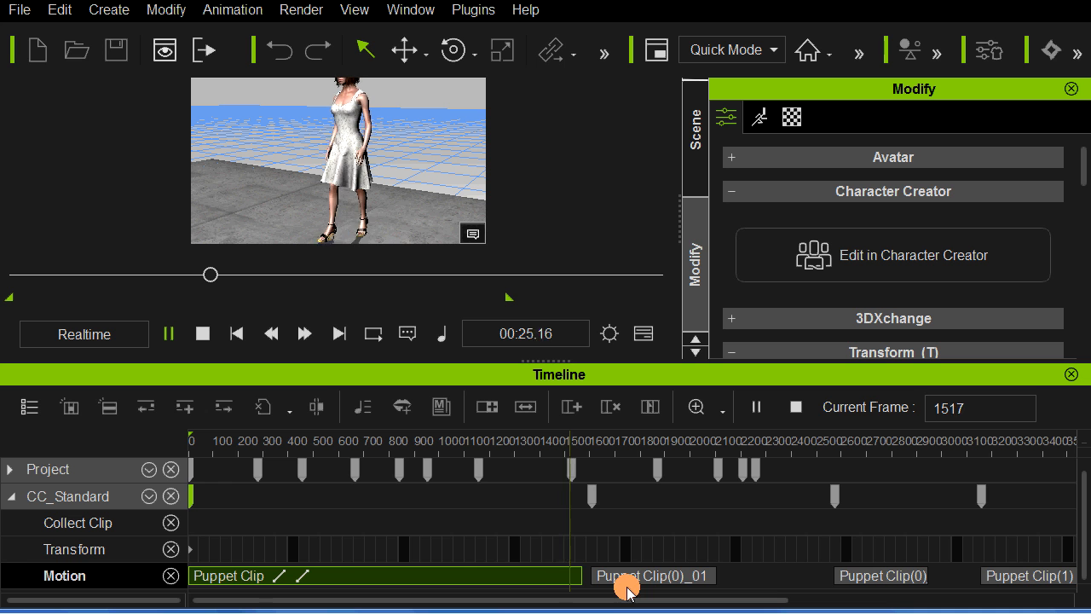
Step: Move the first idle segment back against the walk clip's end, overlap its transition range with the walk, and play across the join
{"action": "left_click_drag", "start_coordinate": [632, 585], "coordinate": [589, 583]}
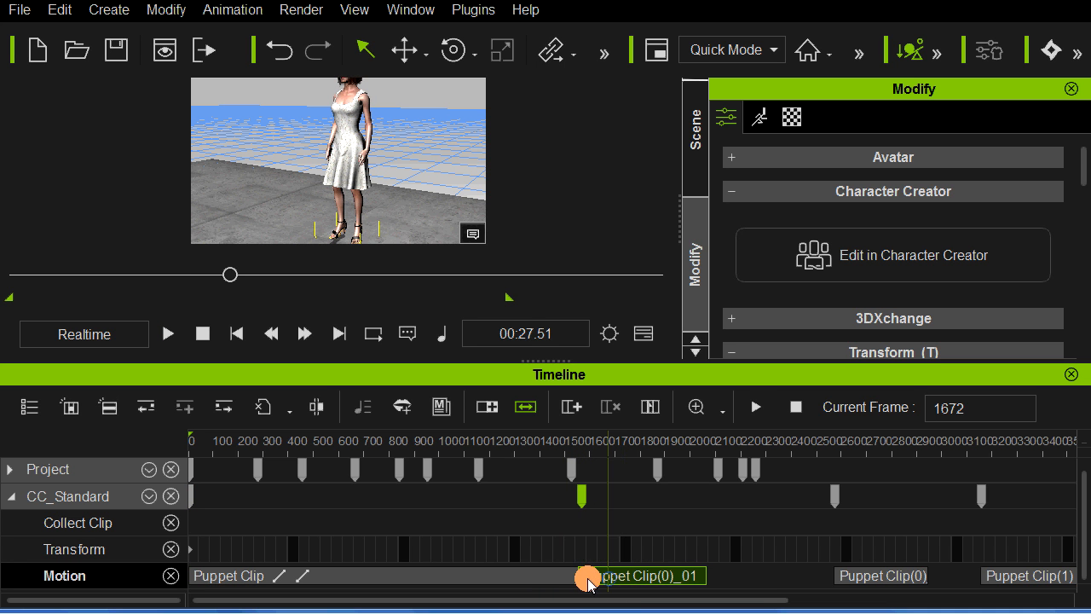
{"action": "left_click", "coordinate": [531, 577]}
{"action": "key", "text": "space"}
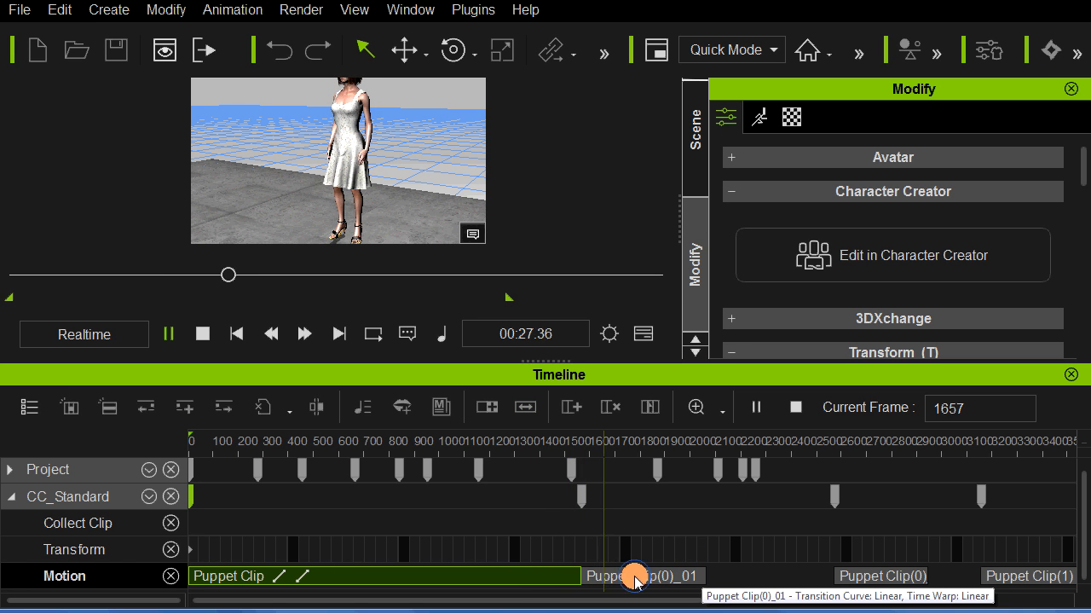
{"action": "left_click_drag", "start_coordinate": [635, 577], "coordinate": [582, 581]}
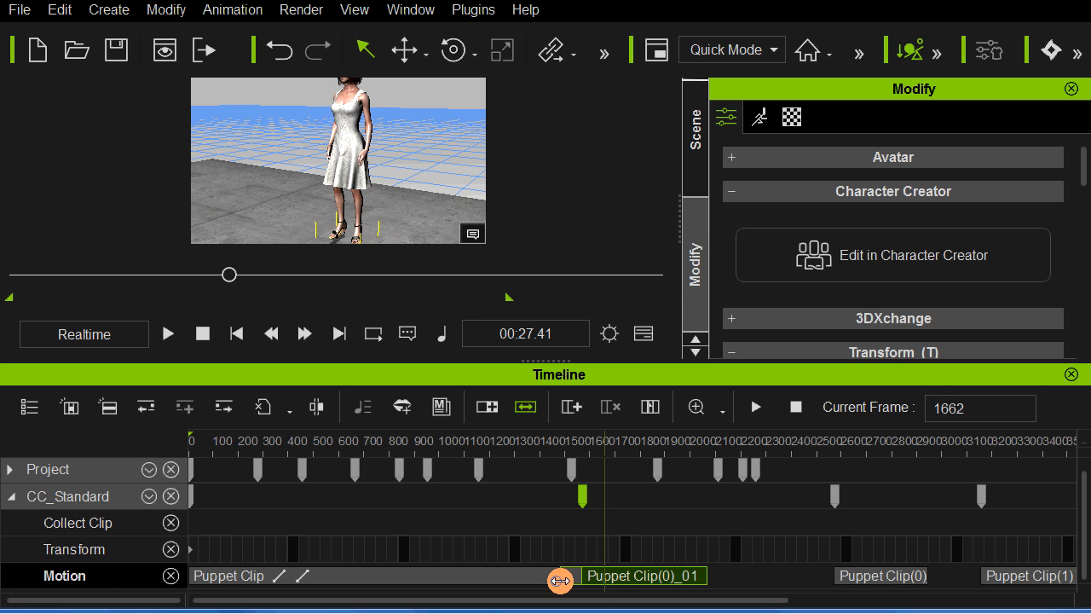
Step: Set the transition curve of all clips on the woman's Motion track to Ease In Out
{"action": "left_click", "coordinate": [121, 579]}
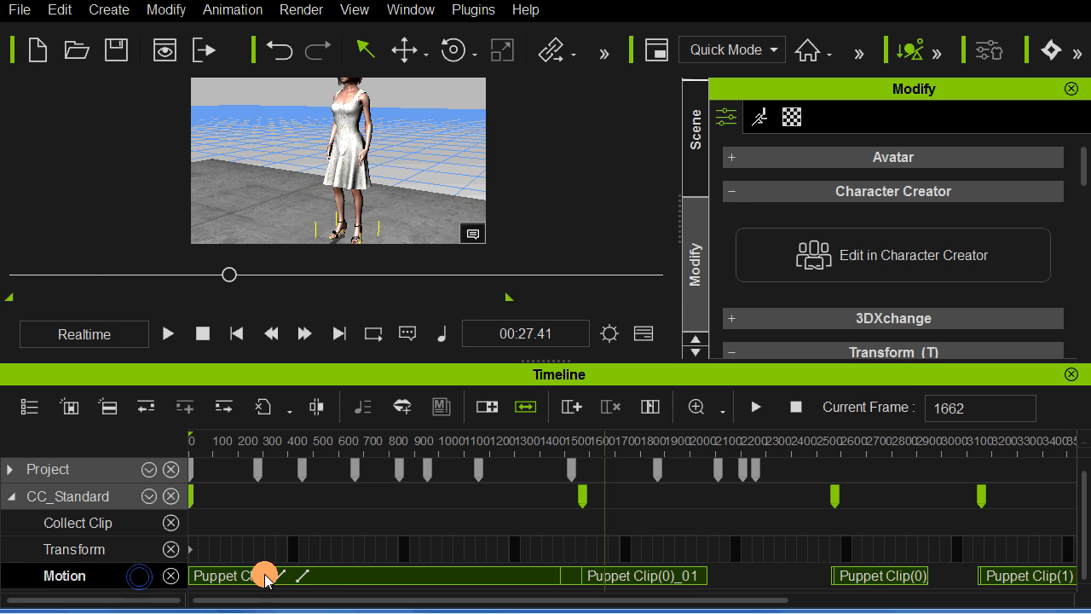
{"action": "right_click", "coordinate": [334, 571]}
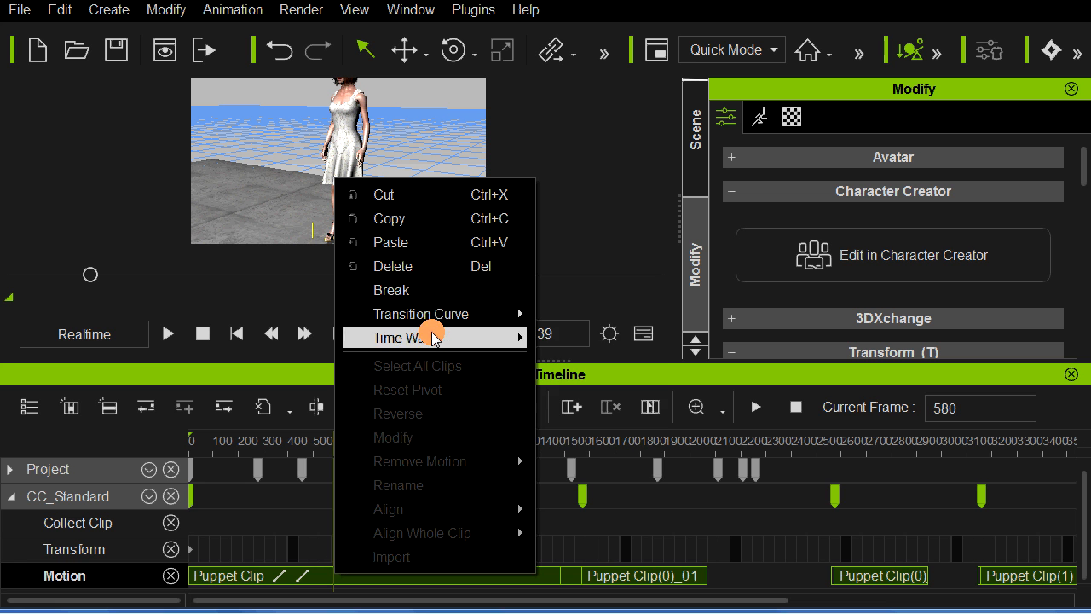
{"action": "mouse_move", "coordinate": [431, 314]}
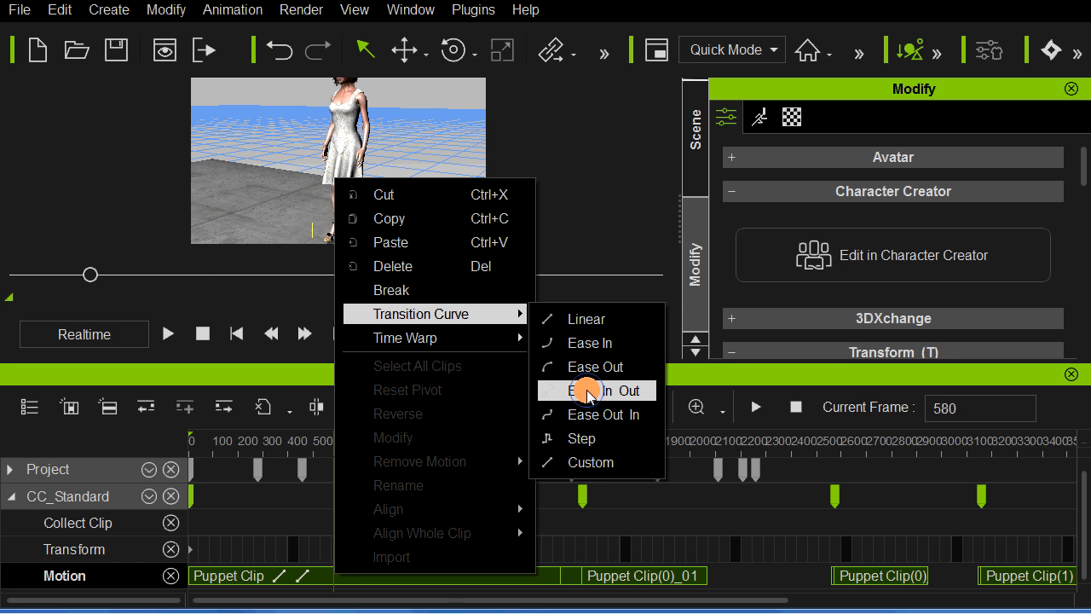
{"action": "left_click", "coordinate": [587, 391]}
Step: Play the eased transition from the walk clip into the first idle segment
{"action": "left_click", "coordinate": [537, 582]}
{"action": "key", "text": "space"}
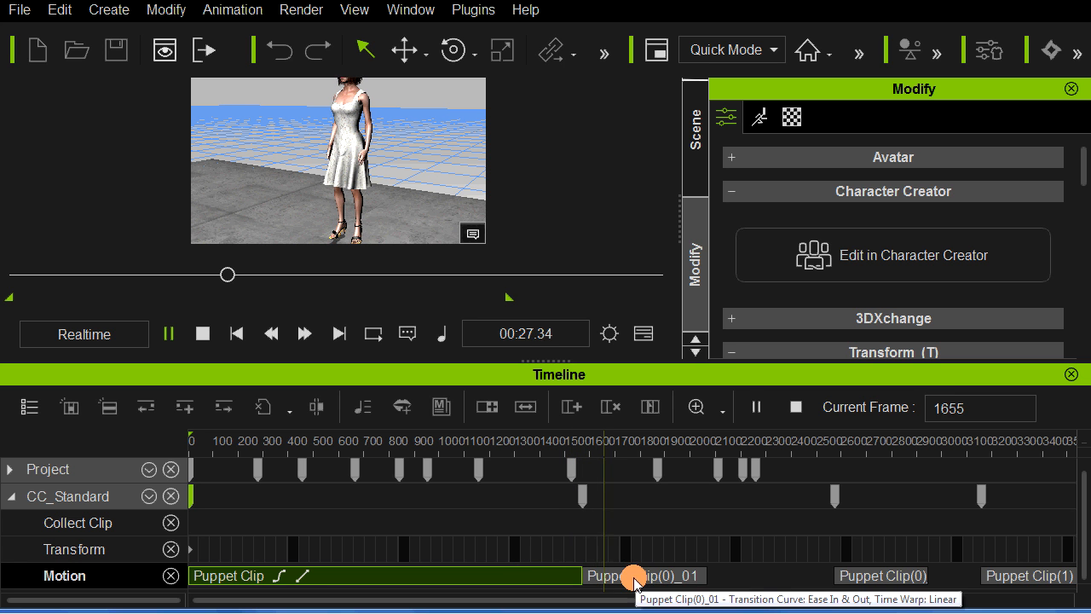
{"action": "key", "text": "space"}
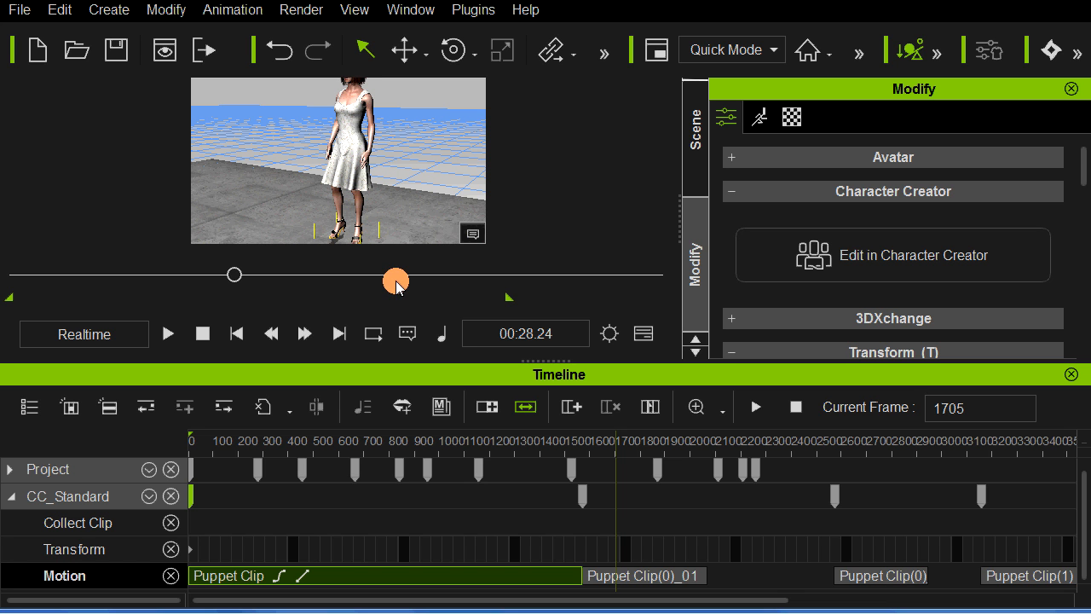
Step: Move the last idle segment to about frame 2640 and place a copy of the first idle segment directly after the original
{"action": "left_click", "coordinate": [661, 578]}
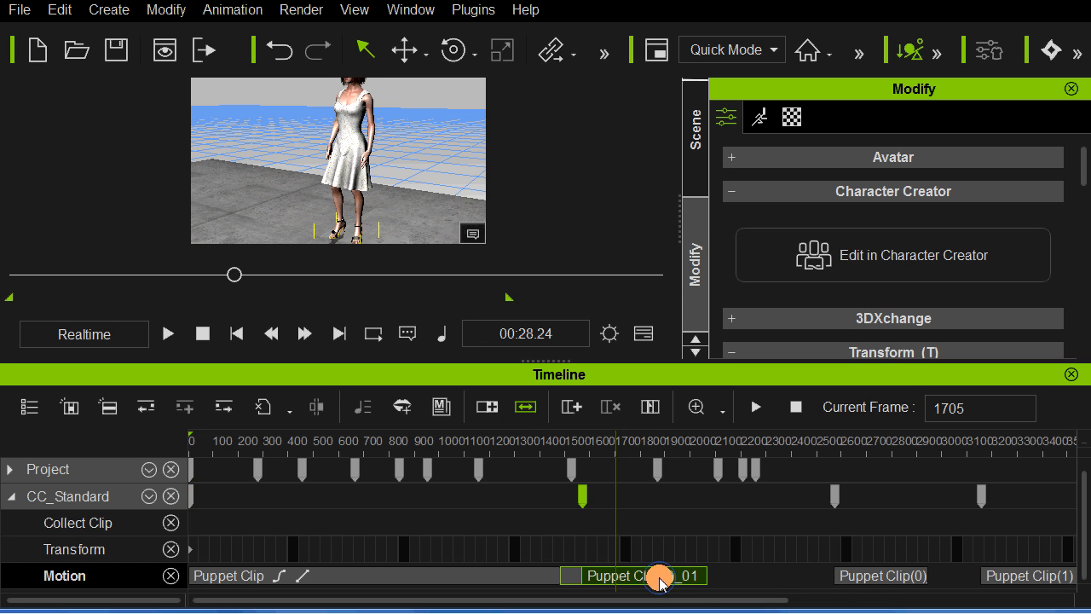
{"action": "left_click_drag", "start_coordinate": [869, 579], "coordinate": [885, 578]}
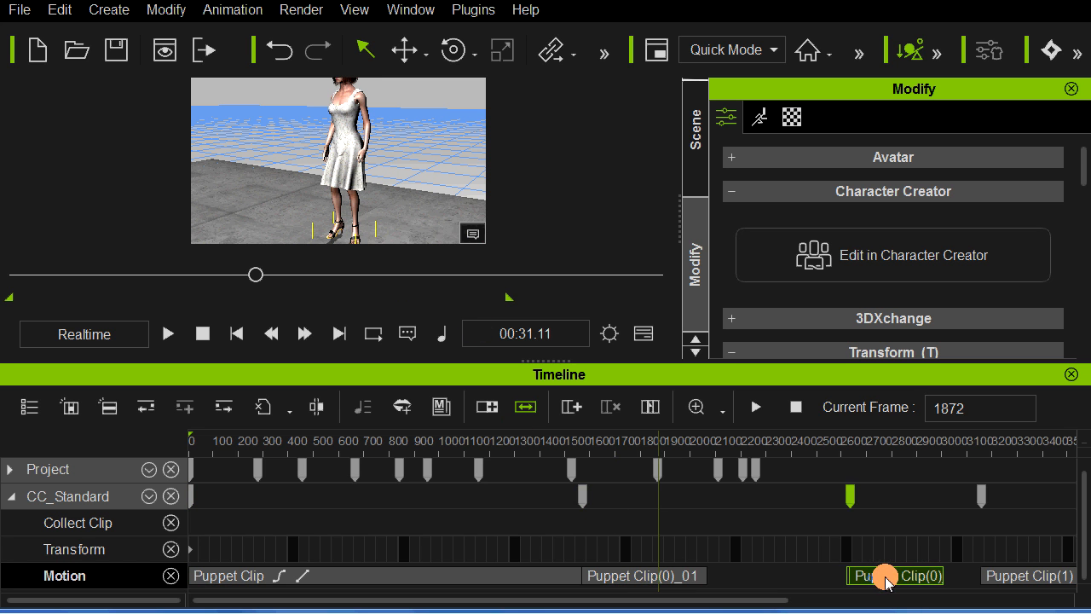
{"action": "left_click", "coordinate": [668, 579]}
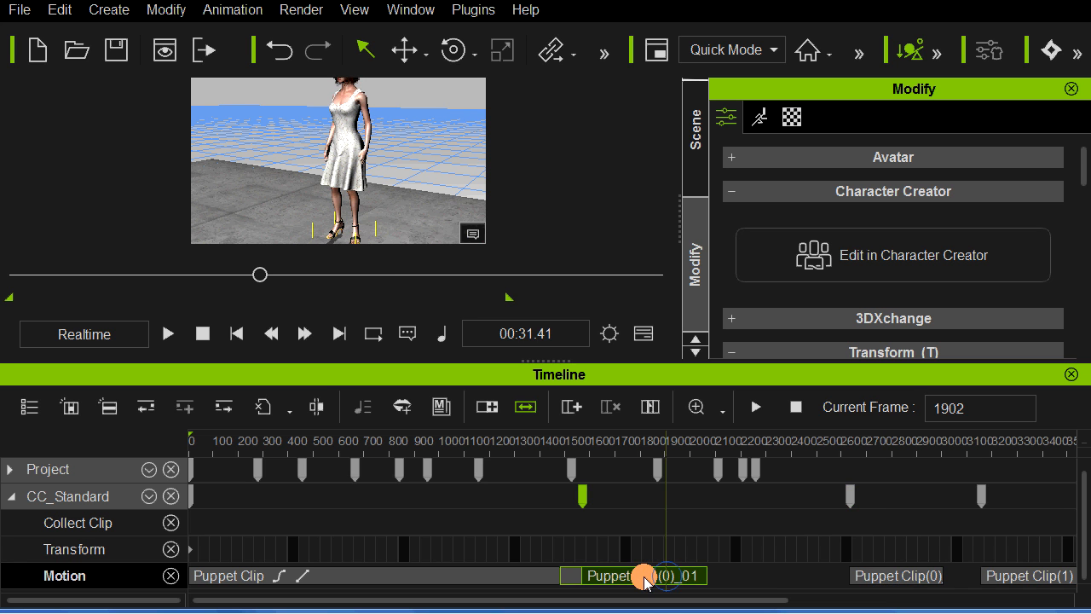
{"action": "left_click_drag", "start_coordinate": [633, 577], "coordinate": [756, 584]}
{"action": "left_click", "coordinate": [756, 585]}
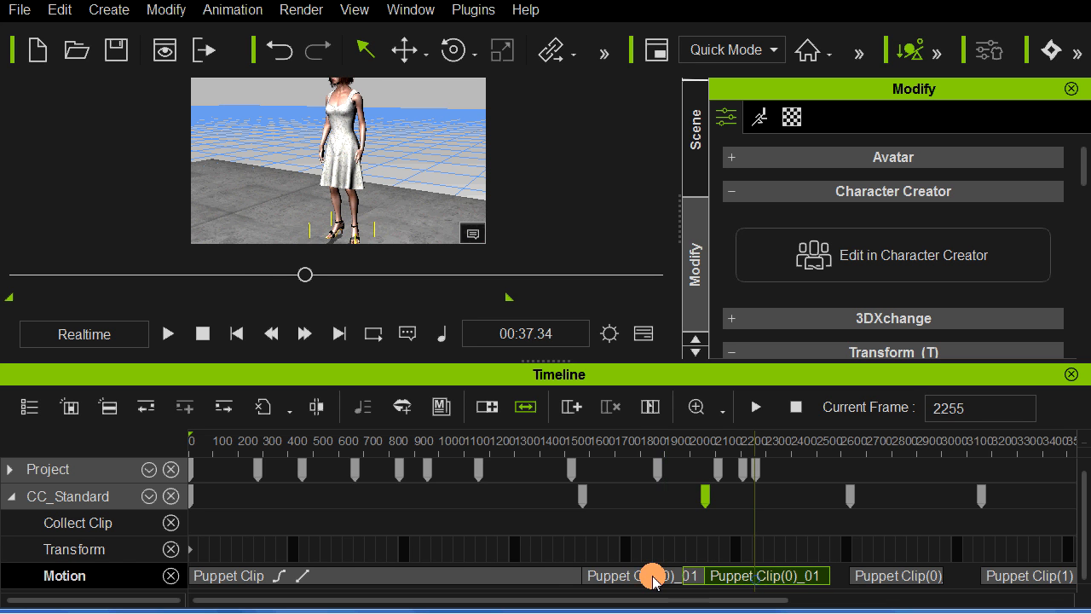
{"action": "left_click", "coordinate": [641, 583]}
{"action": "left_click", "coordinate": [722, 583]}
{"action": "left_click", "coordinate": [653, 580]}
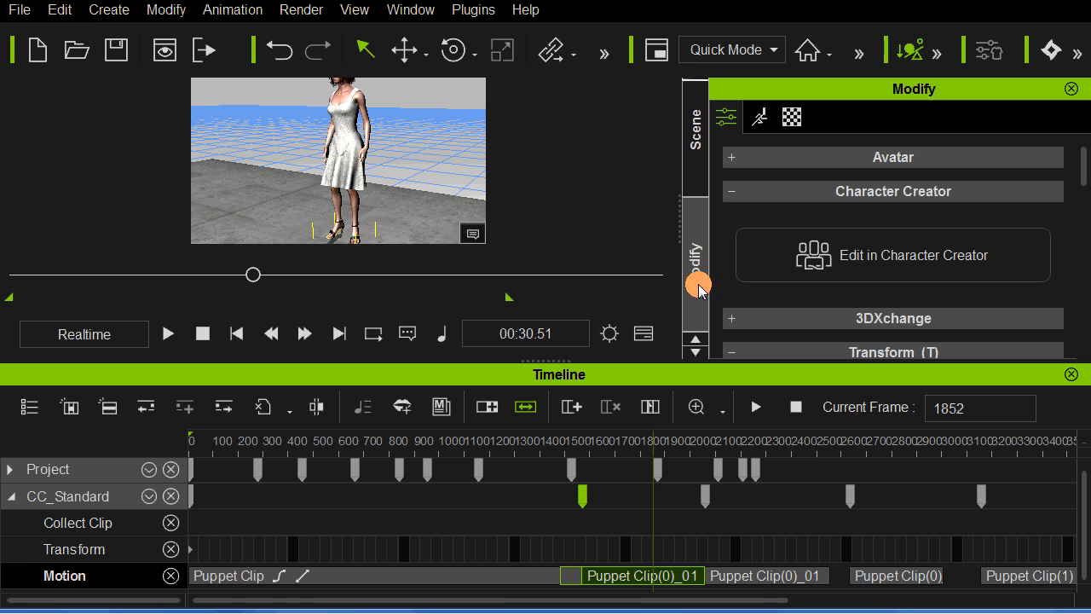
Step: Close the timeline and show the woman's Motion animation options
{"action": "left_click", "coordinate": [644, 334]}
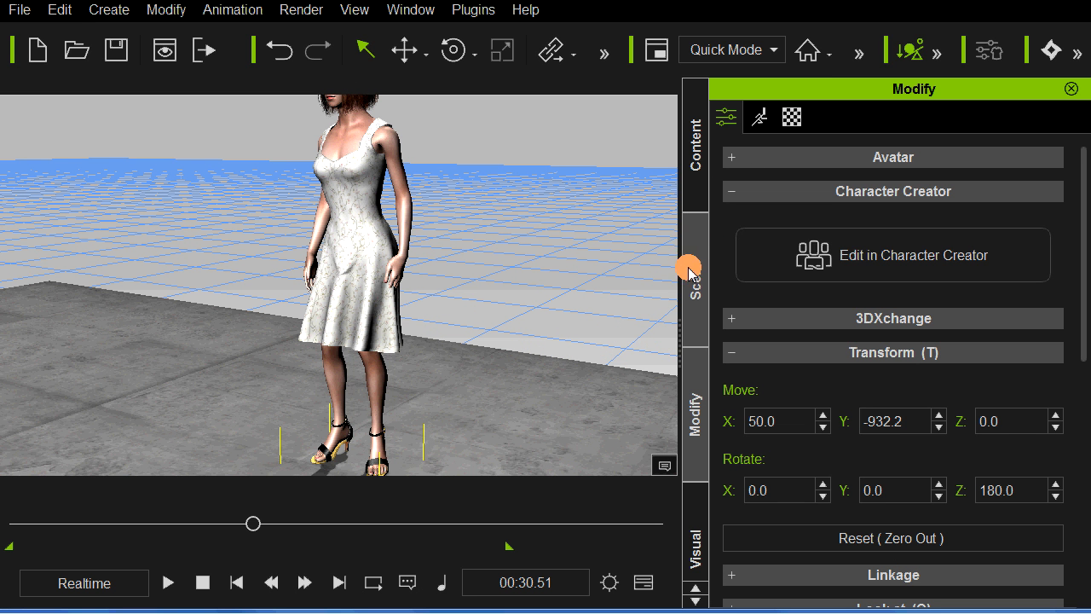
{"action": "left_click", "coordinate": [759, 117]}
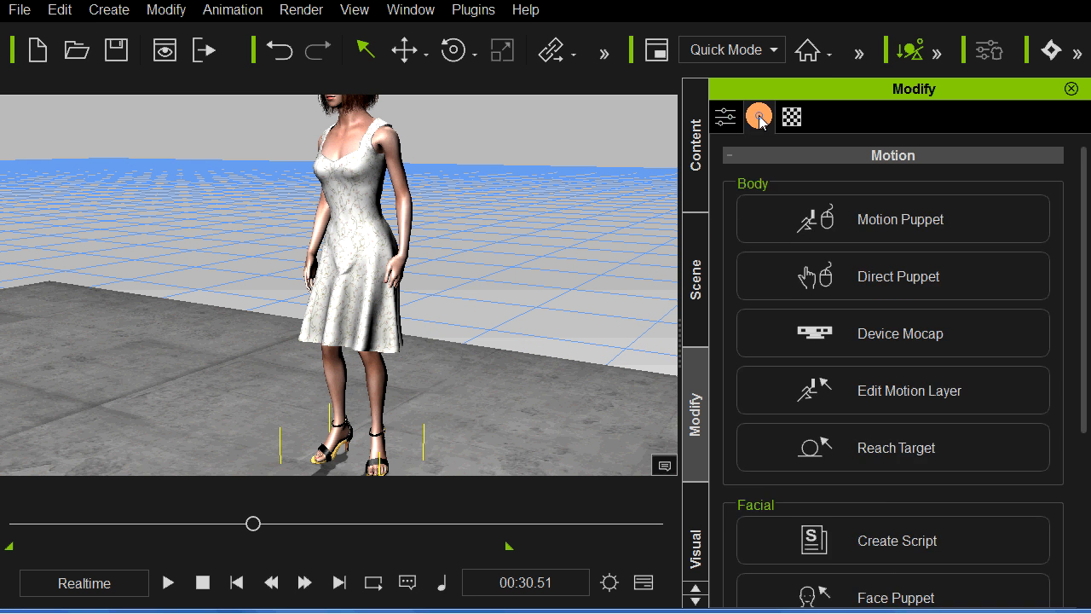
Step: Preview the female 02_Talk preset from Motion Puppet's Talk category on the woman, setting Speed to 62 and Exaggeration to 64
{"action": "left_click", "coordinate": [850, 214]}
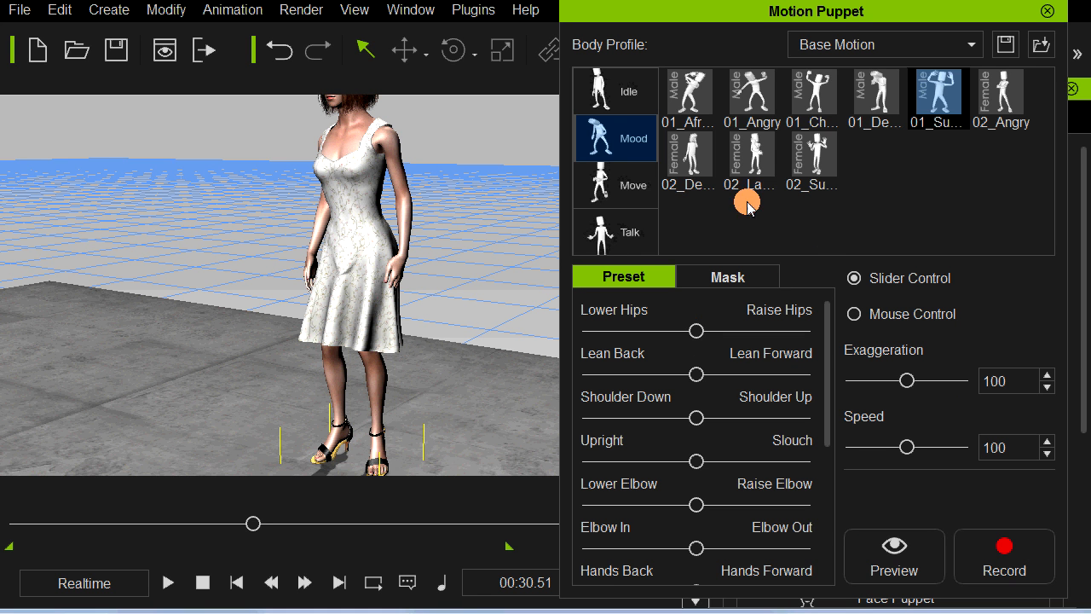
{"action": "left_click", "coordinate": [640, 221]}
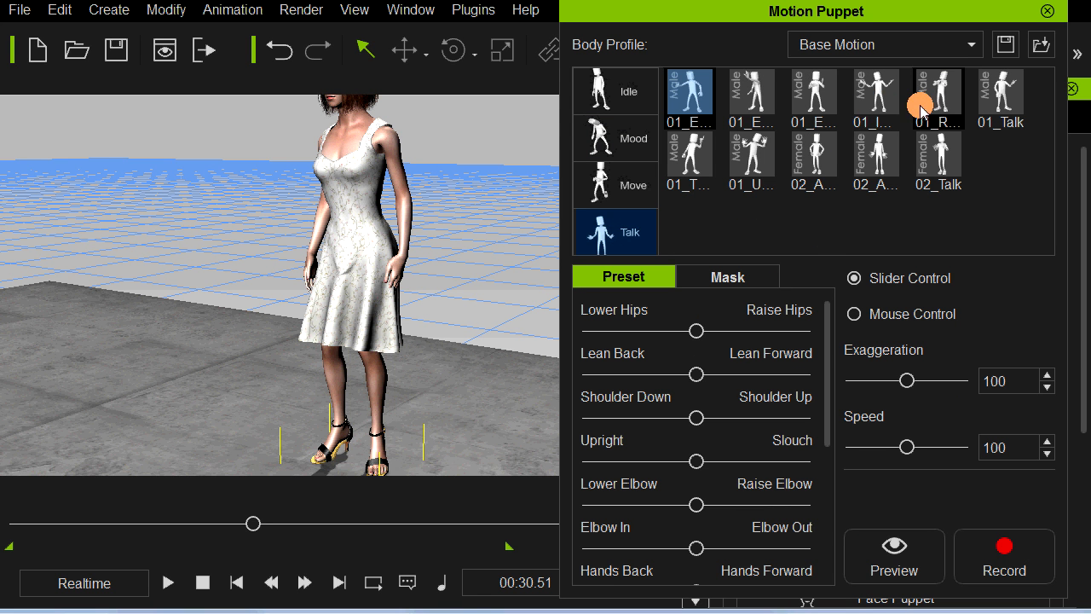
{"action": "left_click", "coordinate": [929, 158]}
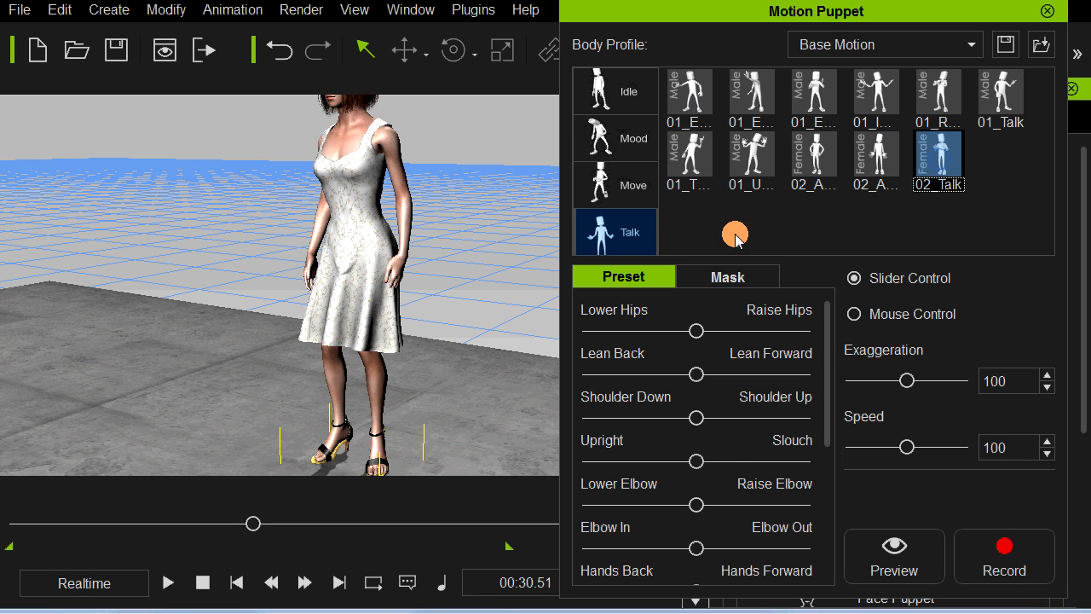
{"action": "key", "text": "space"}
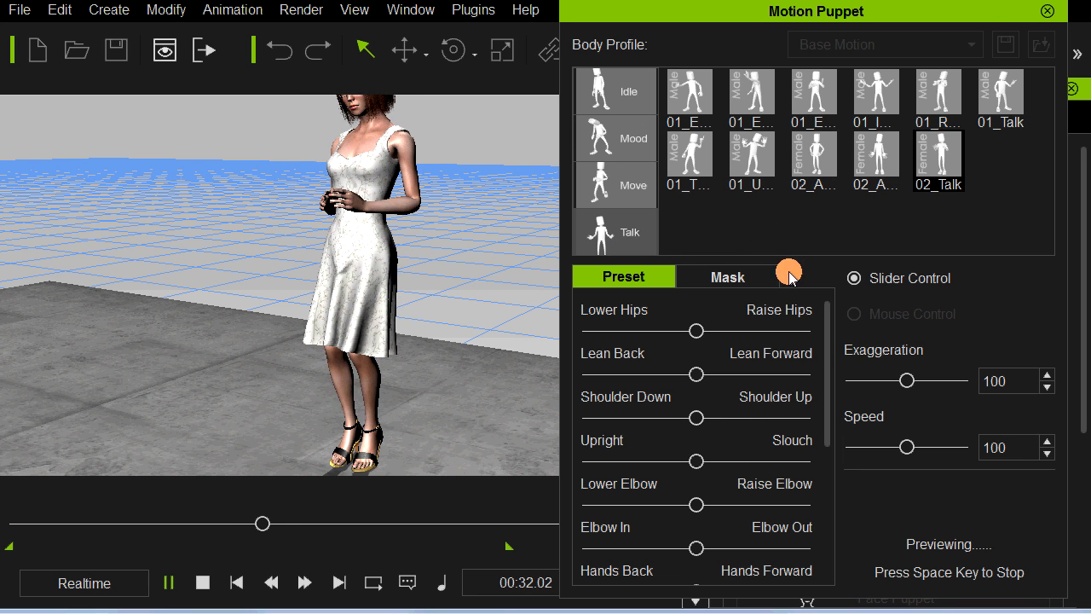
{"action": "left_click_drag", "start_coordinate": [903, 447], "coordinate": [886, 447]}
{"action": "left_click_drag", "start_coordinate": [906, 381], "coordinate": [883, 382]}
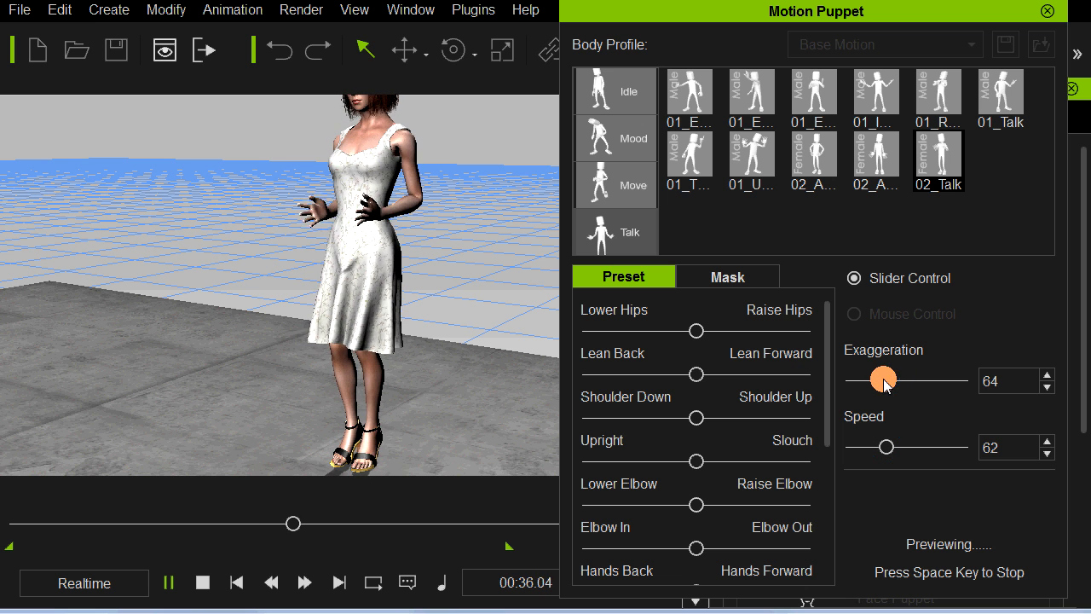
{"action": "key", "text": "space"}
Step: Preview the first female 02_A... talk preset, then again with Exaggeration set to 77 and Speed set to 62
{"action": "left_click", "coordinate": [816, 160]}
{"action": "key", "text": "space"}
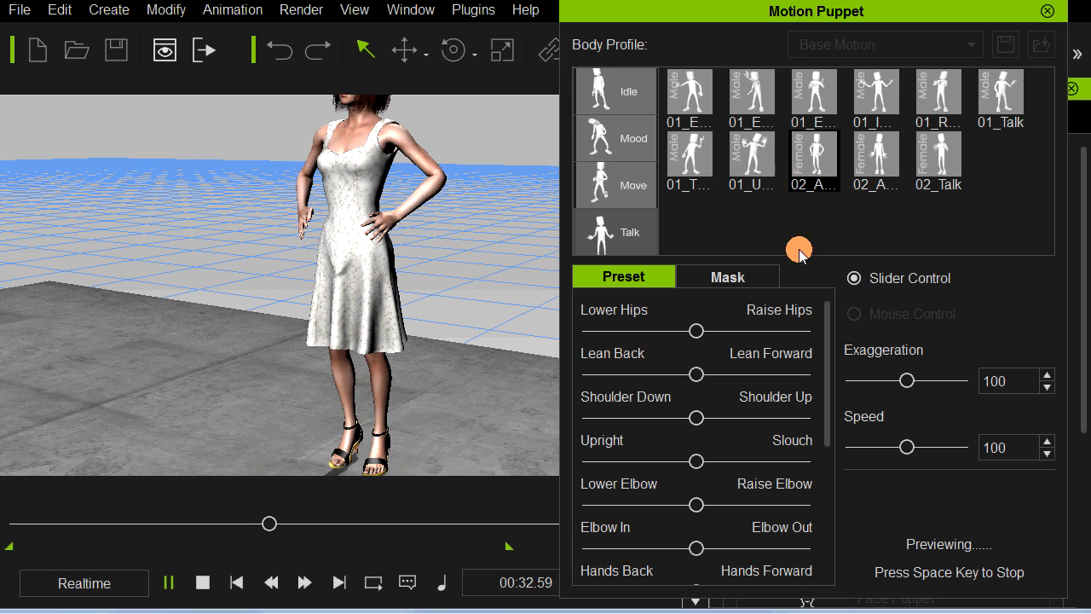
{"action": "key", "text": "space"}
{"action": "left_click_drag", "start_coordinate": [898, 449], "coordinate": [891, 446]}
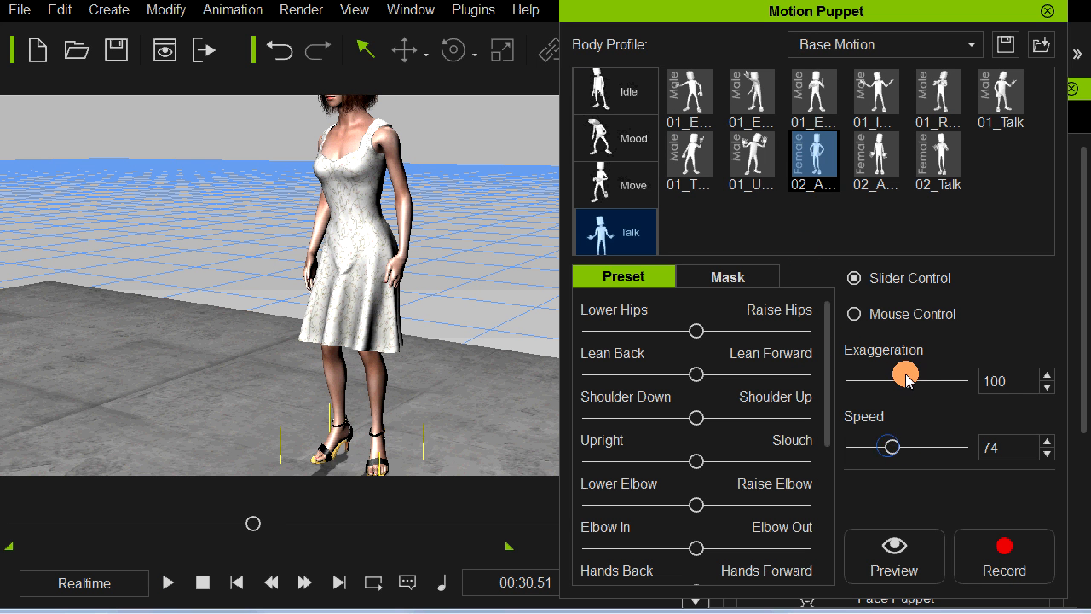
{"action": "left_click_drag", "start_coordinate": [895, 381], "coordinate": [892, 380]}
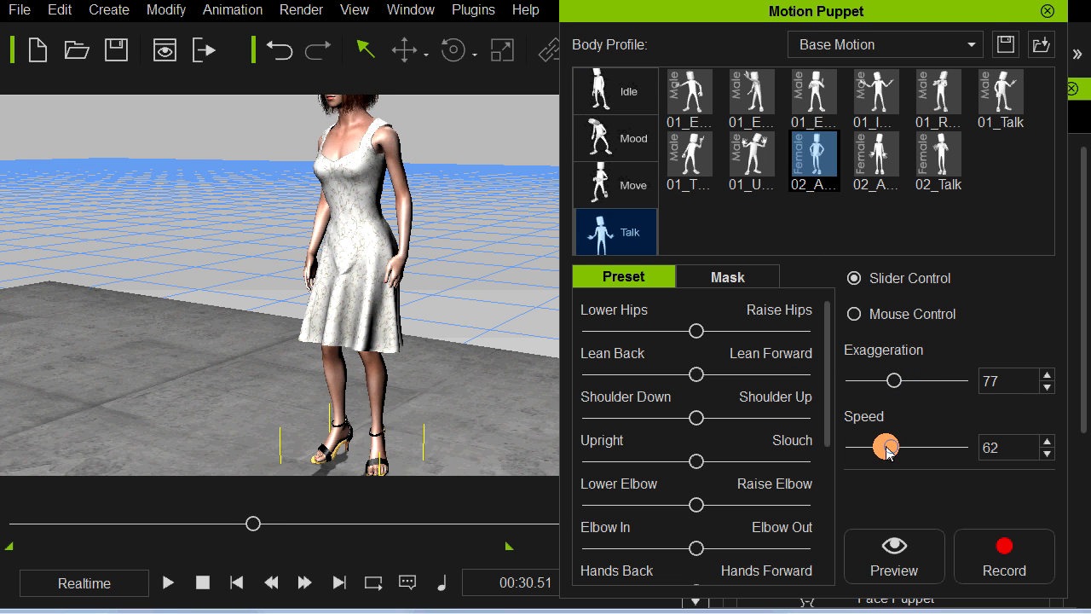
{"action": "key", "text": "space"}
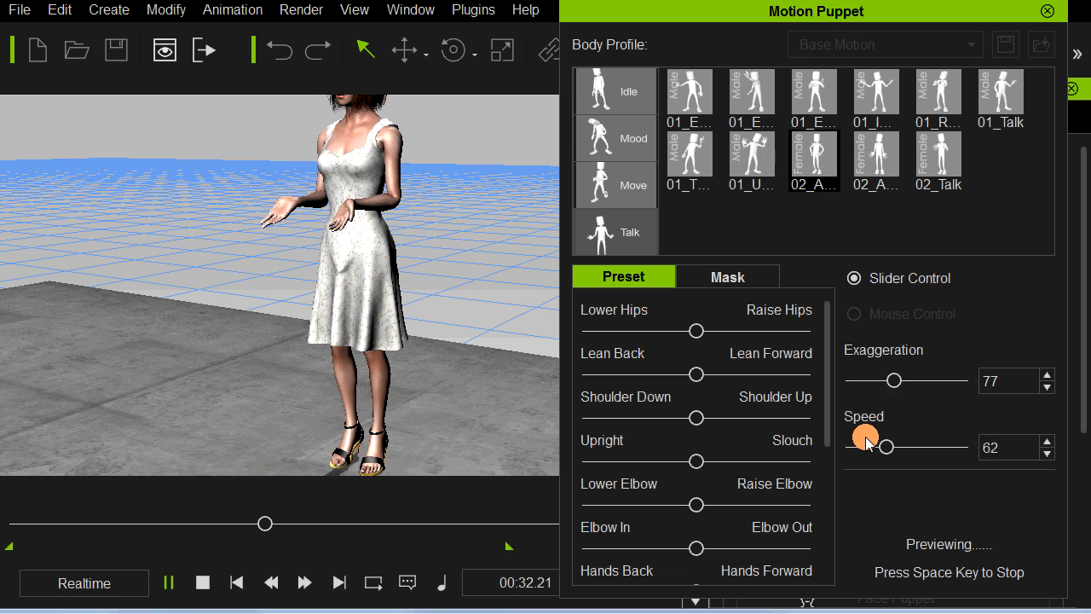
{"action": "key", "text": "space"}
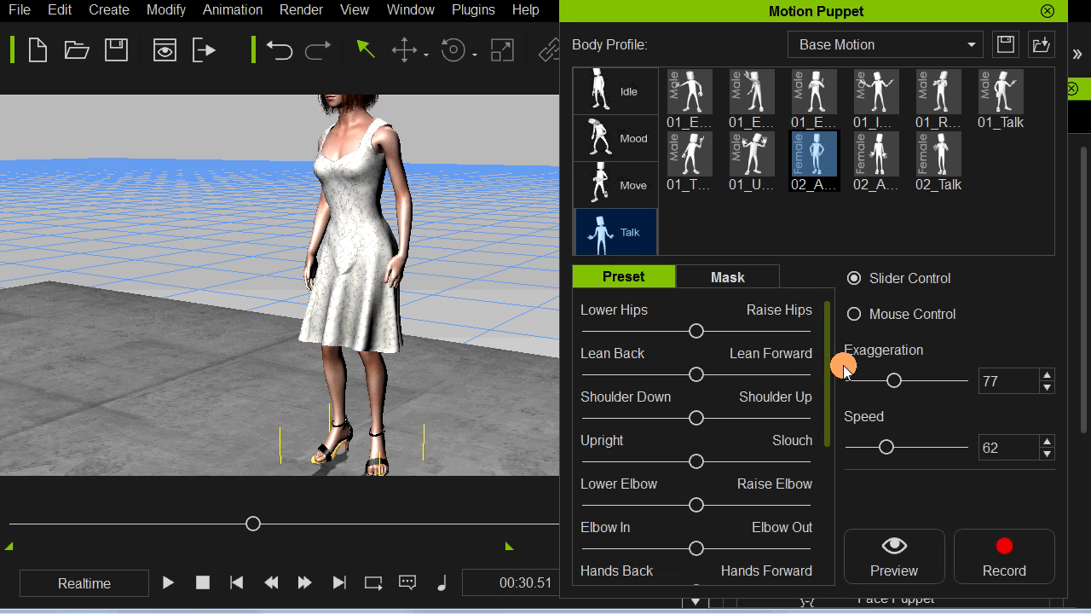
Step: Mask out every body part except the left arm, preview the talk motion on the woman, and close Motion Puppet without recording
{"action": "left_click", "coordinate": [718, 275]}
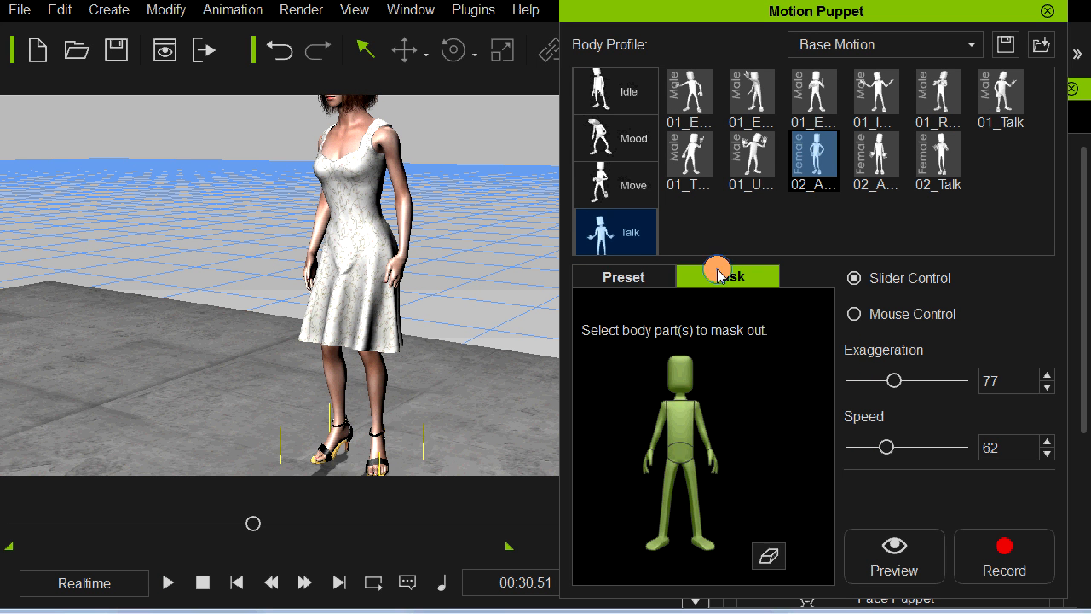
{"action": "left_click", "coordinate": [769, 556]}
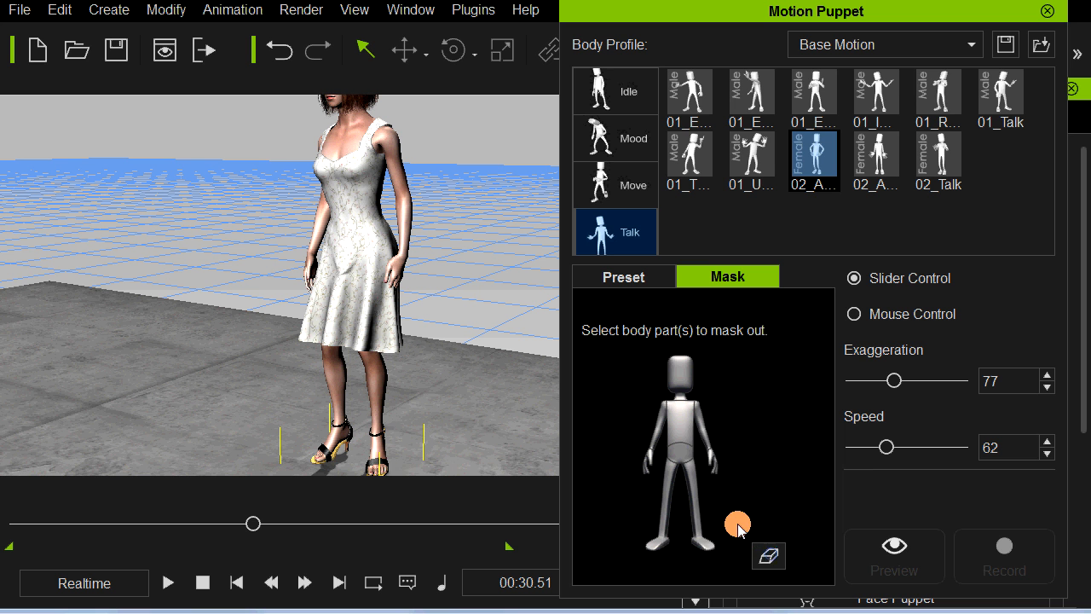
{"action": "left_click", "coordinate": [706, 437]}
{"action": "key", "text": "space"}
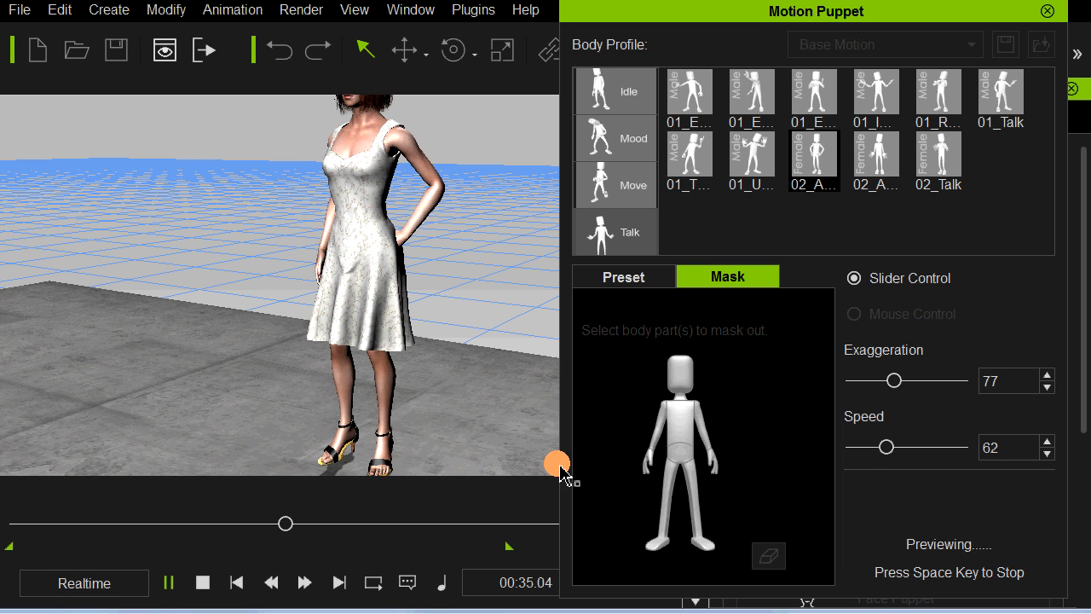
{"action": "key", "text": "space"}
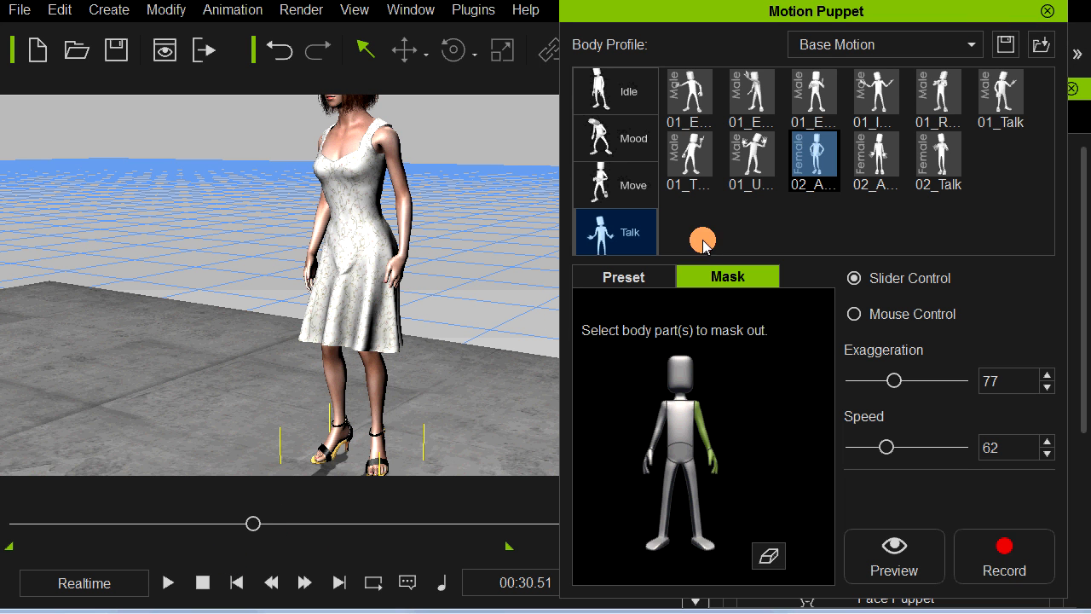
{"action": "left_click", "coordinate": [1046, 11]}
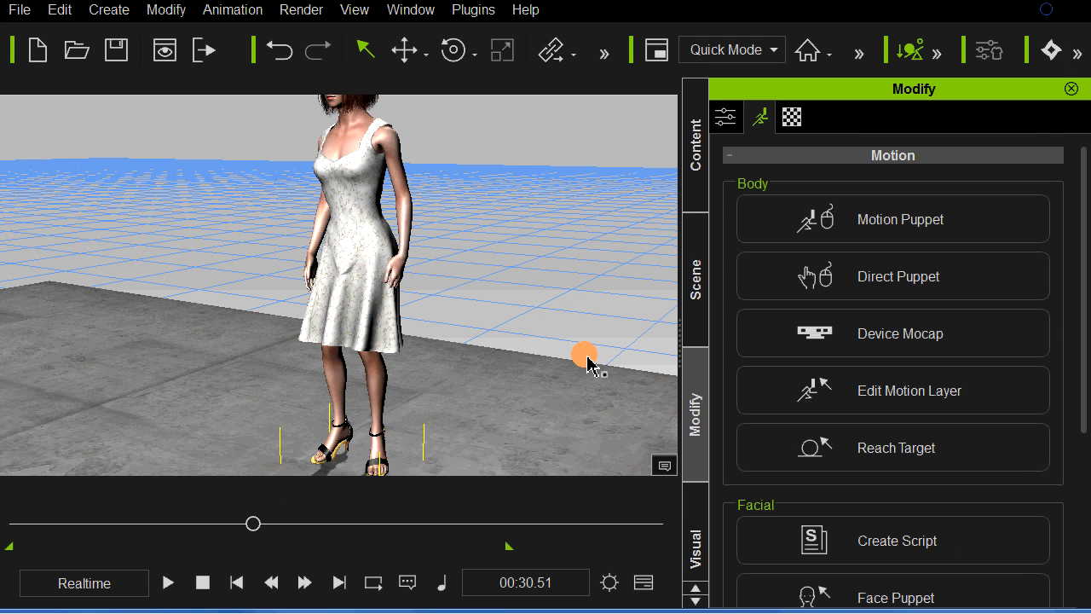
Step: Play the woman's existing body motion from 00:30.51 for about five seconds
{"action": "key", "text": "space"}
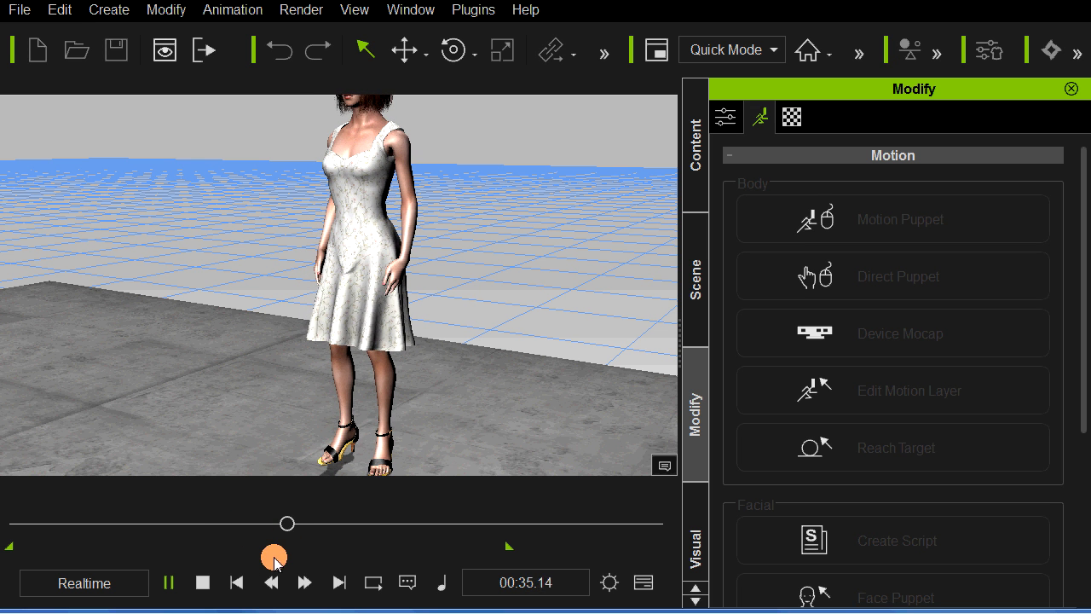
{"action": "left_click", "coordinate": [288, 522]}
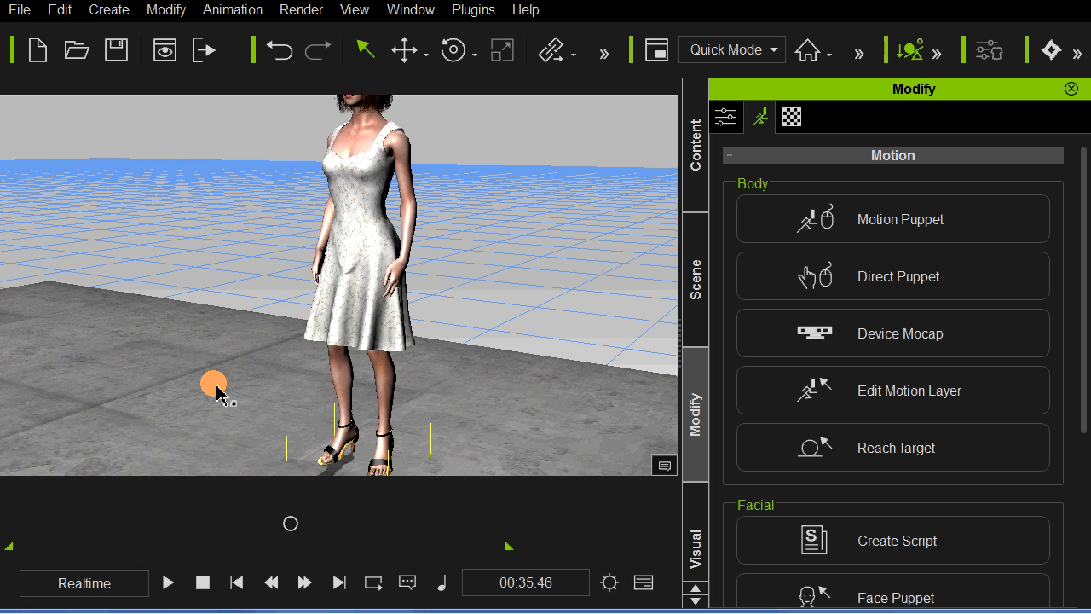
{"action": "mouse_move", "coordinate": [217, 386]}
{"action": "right_mouse_down"}
{"action": "mouse_move", "coordinate": [267, 370]}
{"action": "mouse_move", "coordinate": [234, 385]}
{"action": "right_mouse_up"}
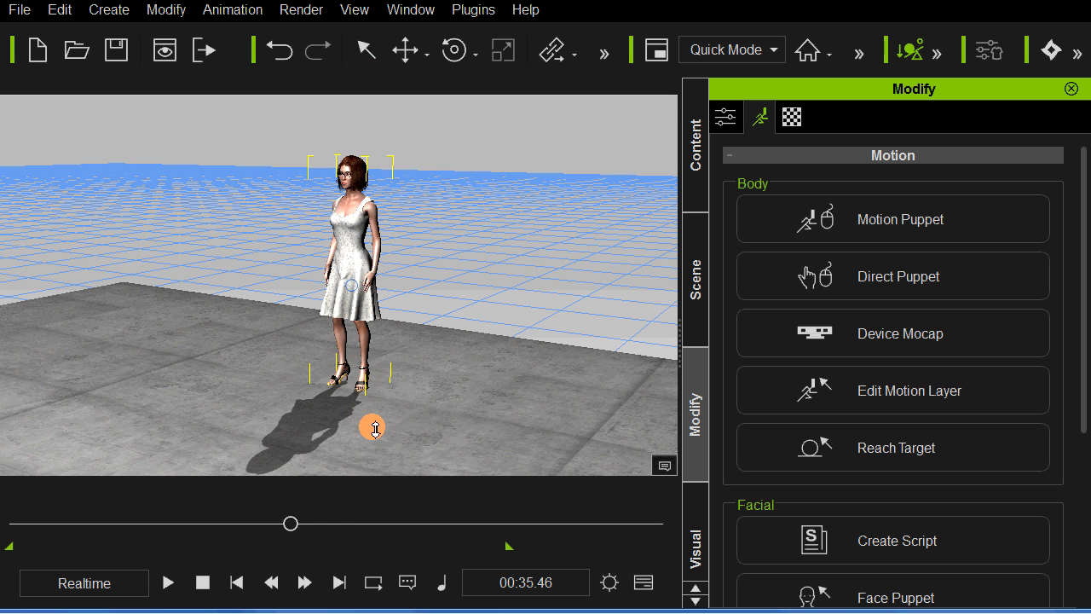
Step: Return the project to the first frame and start creating the woman's facial script from a wave file
{"action": "left_click", "coordinate": [205, 583]}
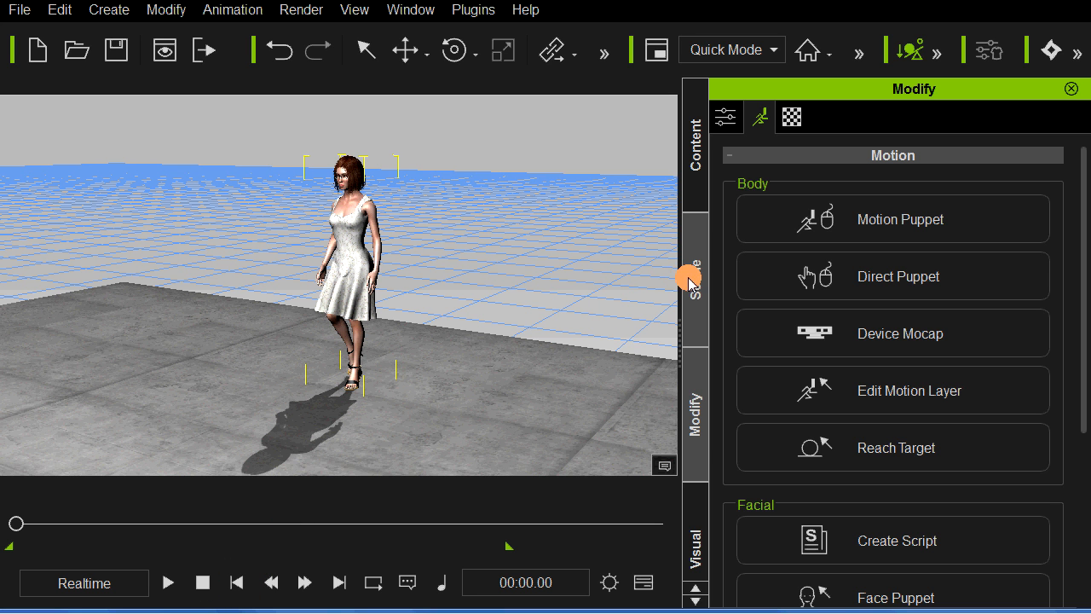
{"action": "left_click", "coordinate": [888, 544]}
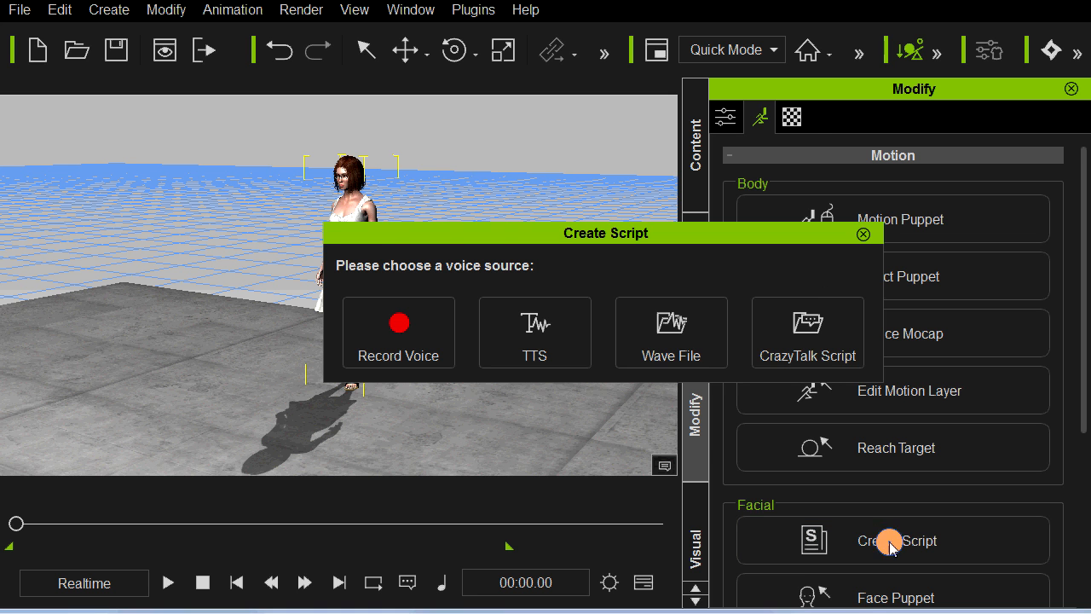
{"action": "left_click", "coordinate": [657, 321]}
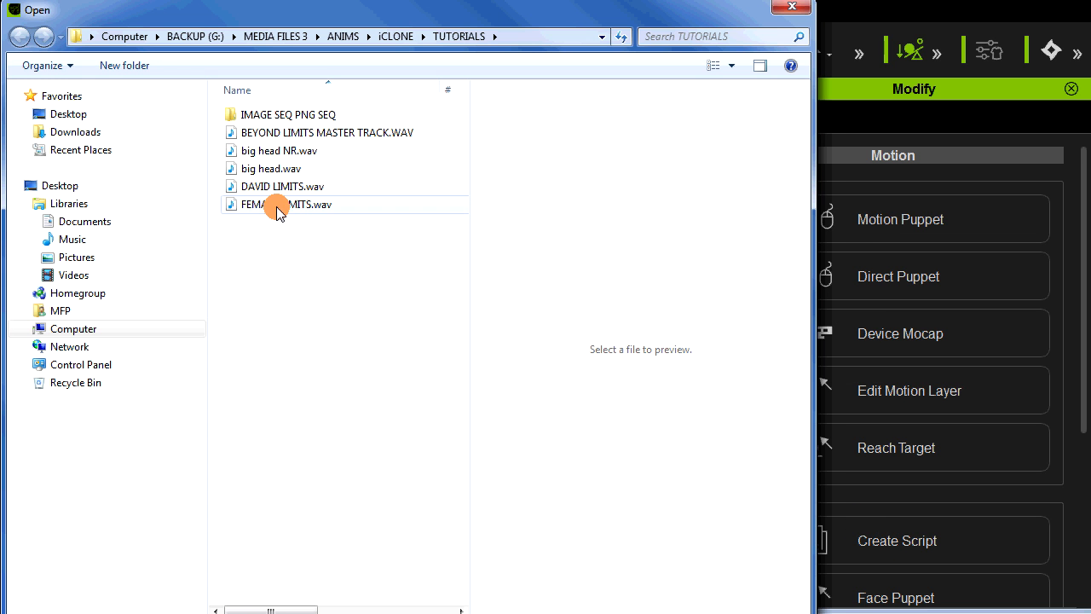
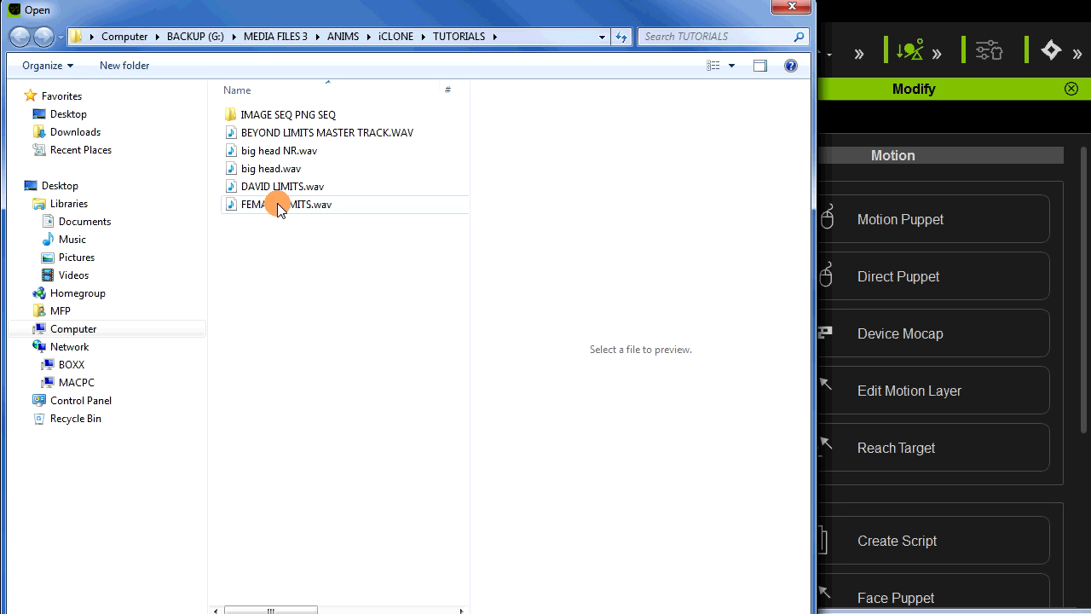
Step: Load FEMALE LIMITS.wav as the woman's facial script, play back the speech, and stop playback
{"action": "left_click", "coordinate": [278, 207]}
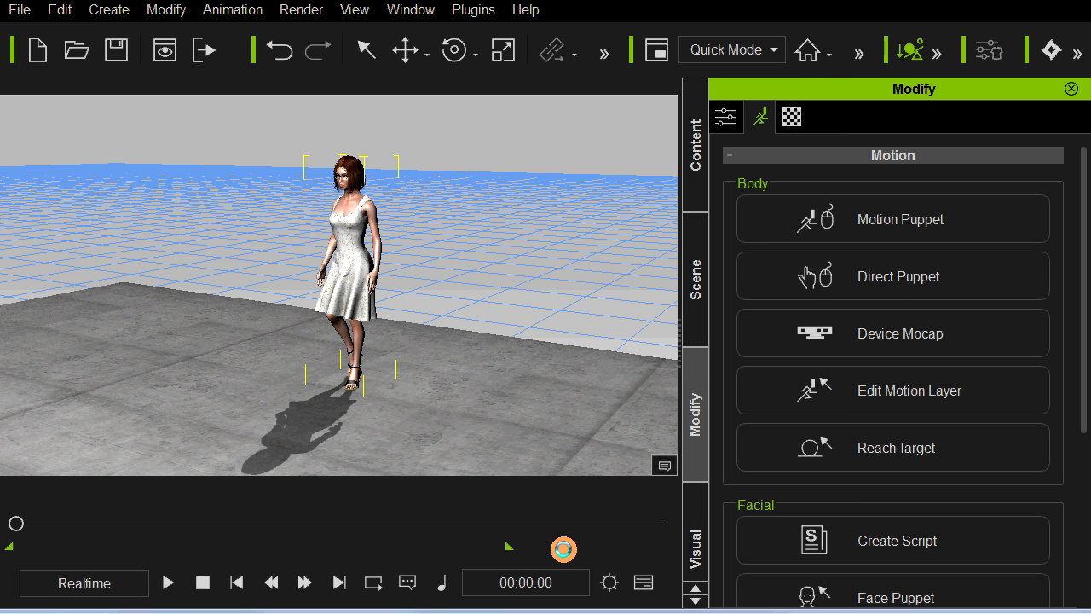
{"action": "key", "text": "space"}
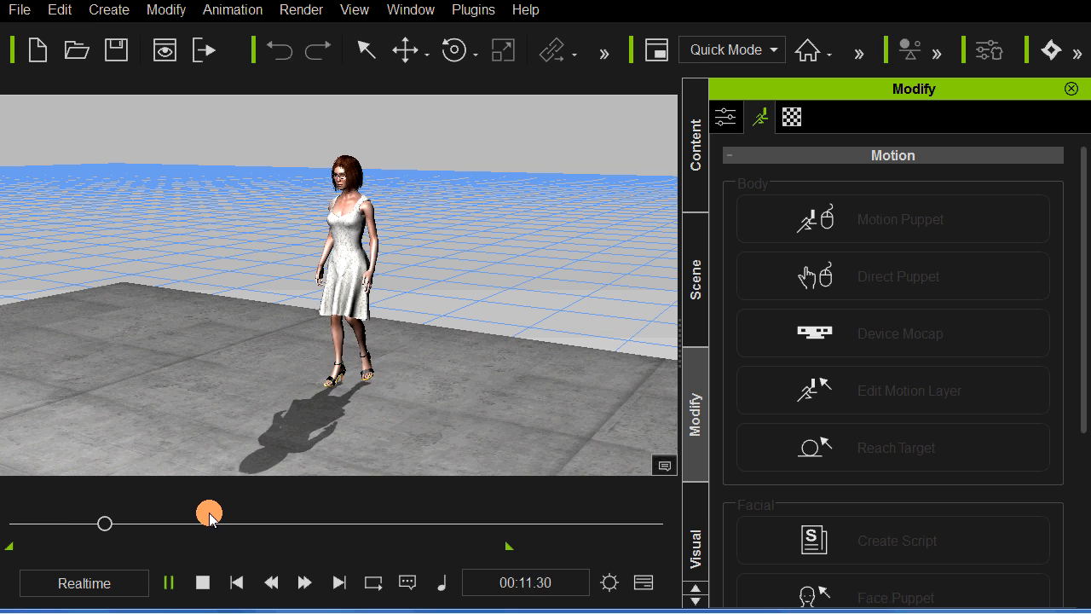
{"action": "left_click_drag", "start_coordinate": [161, 517], "coordinate": [114, 522]}
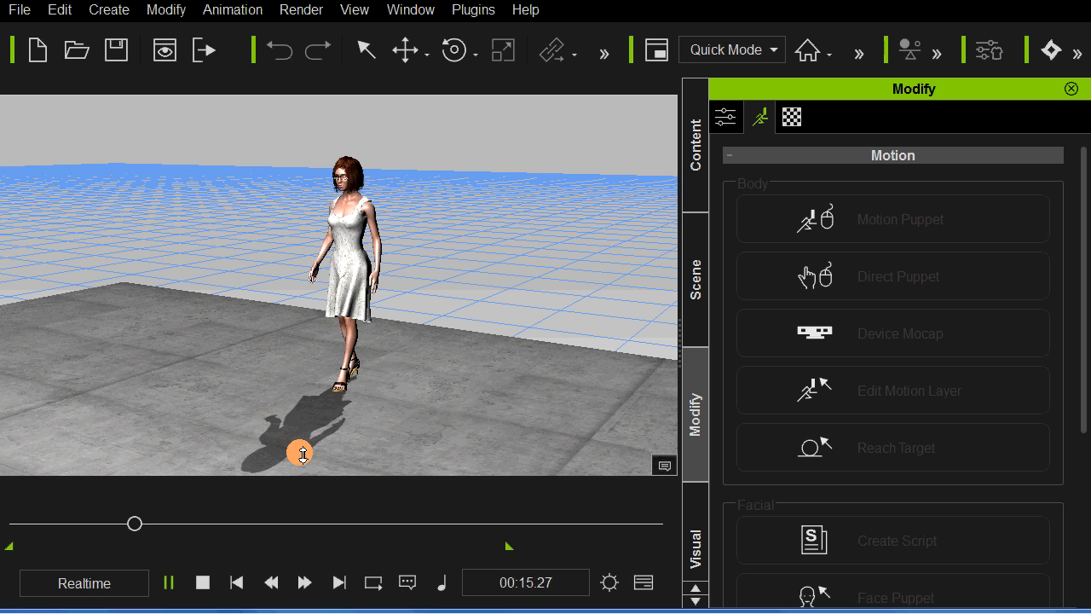
{"action": "left_click", "coordinate": [205, 585]}
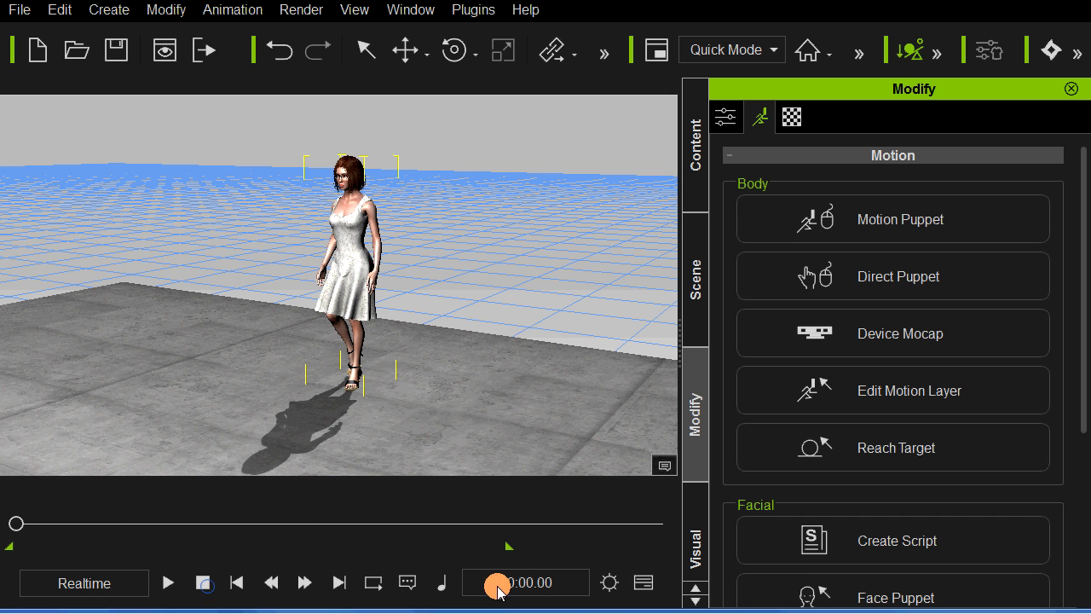
Step: Open the timeline and display the Viseme track for the CC_Standard character
{"action": "left_click", "coordinate": [643, 583]}
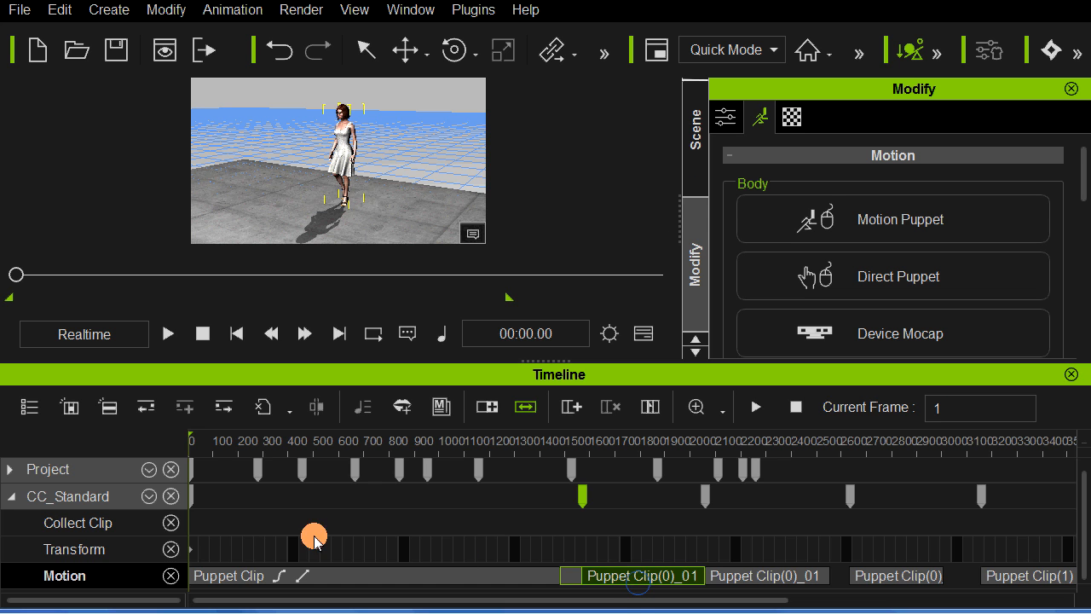
{"action": "left_click", "coordinate": [474, 579]}
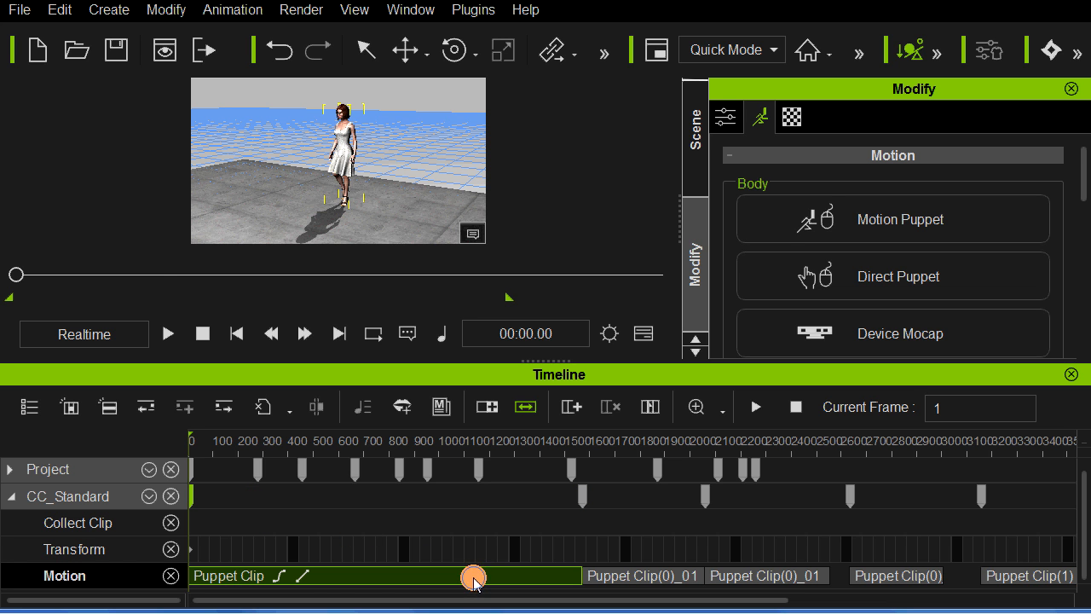
{"action": "left_click", "coordinate": [375, 579]}
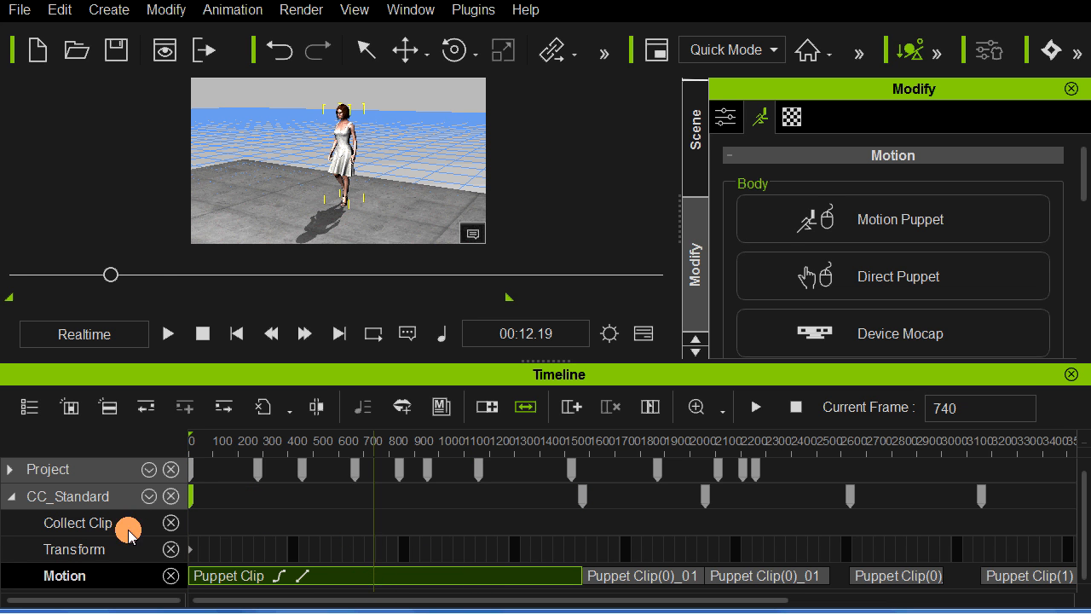
{"action": "left_click", "coordinate": [149, 496]}
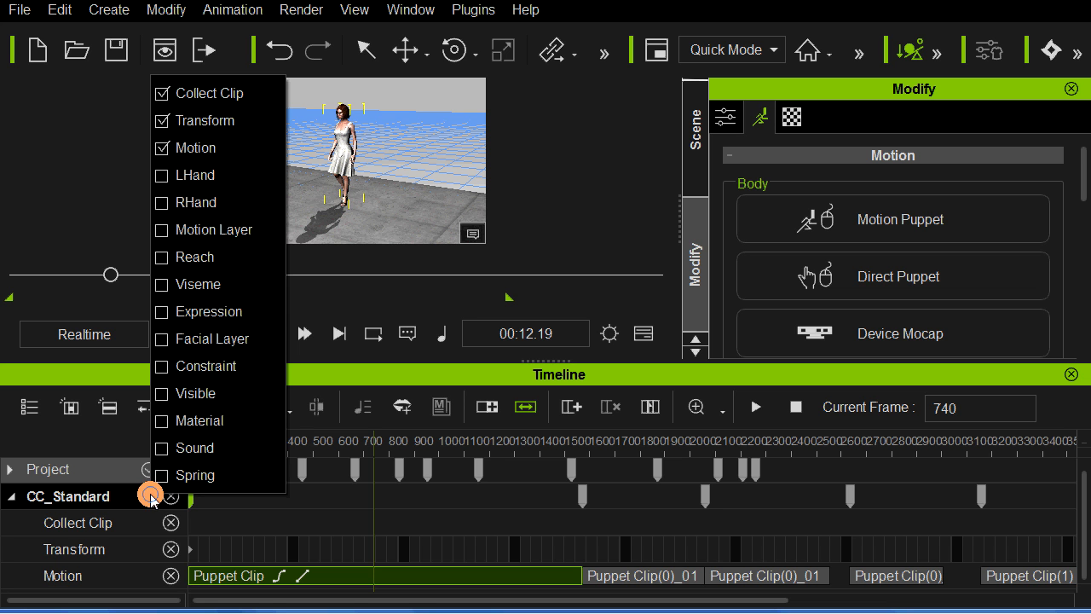
{"action": "left_click", "coordinate": [158, 285]}
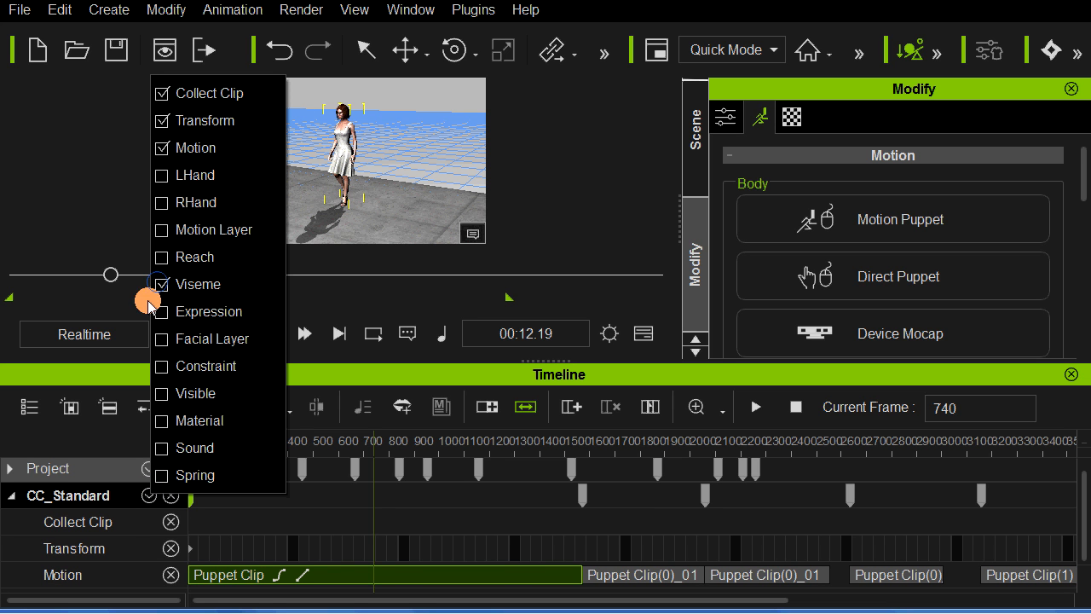
{"action": "left_click", "coordinate": [94, 443]}
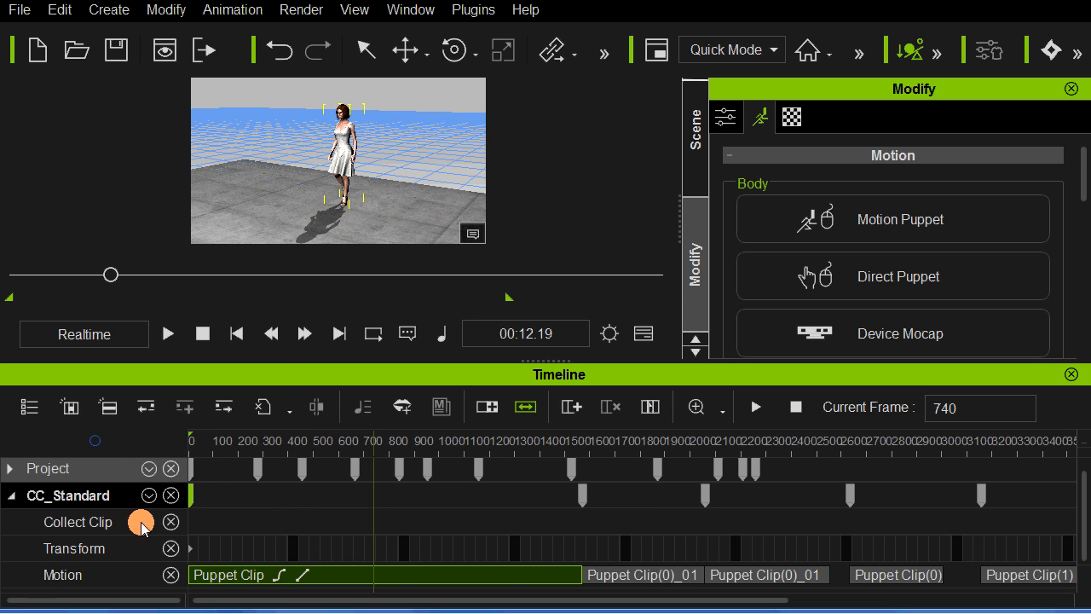
{"action": "scroll", "coordinate": [277, 520], "scroll_direction": "down", "scroll_amount": 1}
Step: Play the FEMALE LIMITS viseme clip against the motion track to locate a cut point near frame 800
{"action": "left_click", "coordinate": [255, 578]}
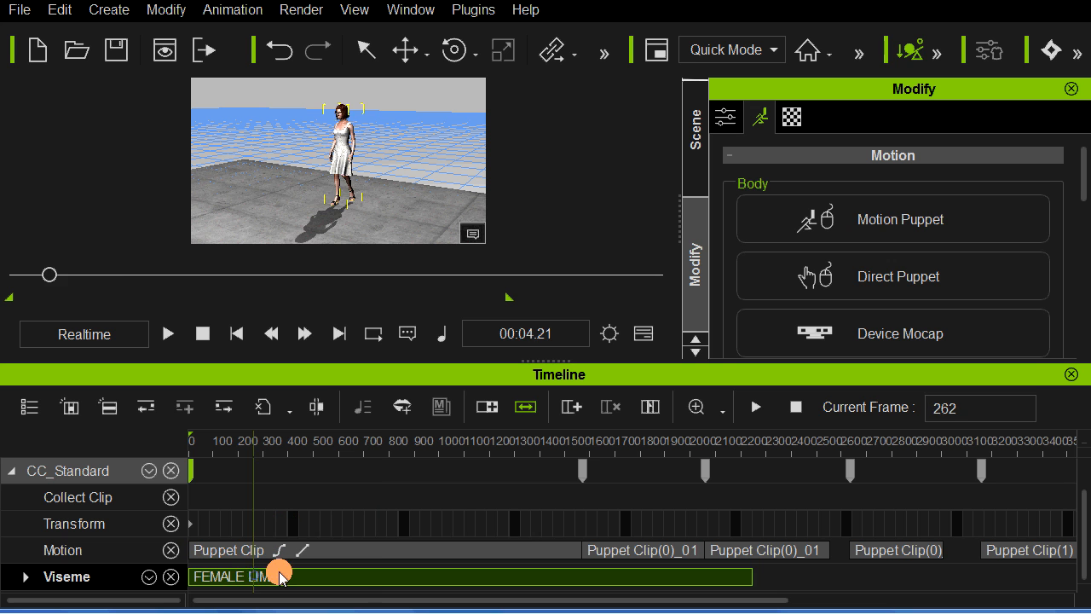
{"action": "left_click", "coordinate": [290, 577]}
{"action": "left_click", "coordinate": [305, 578]}
{"action": "key", "text": "space"}
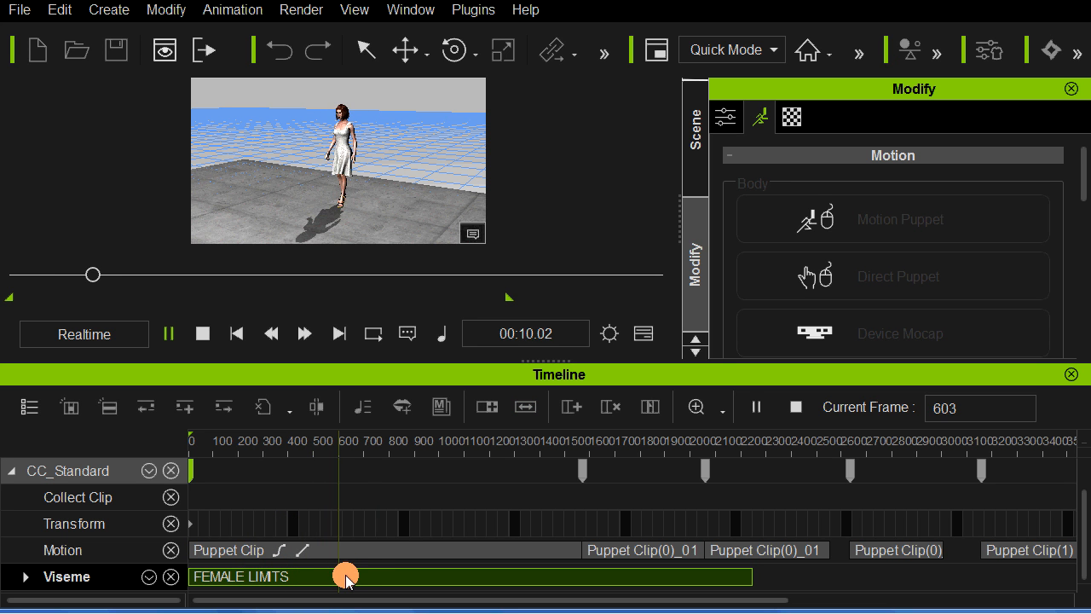
{"action": "key", "text": "space"}
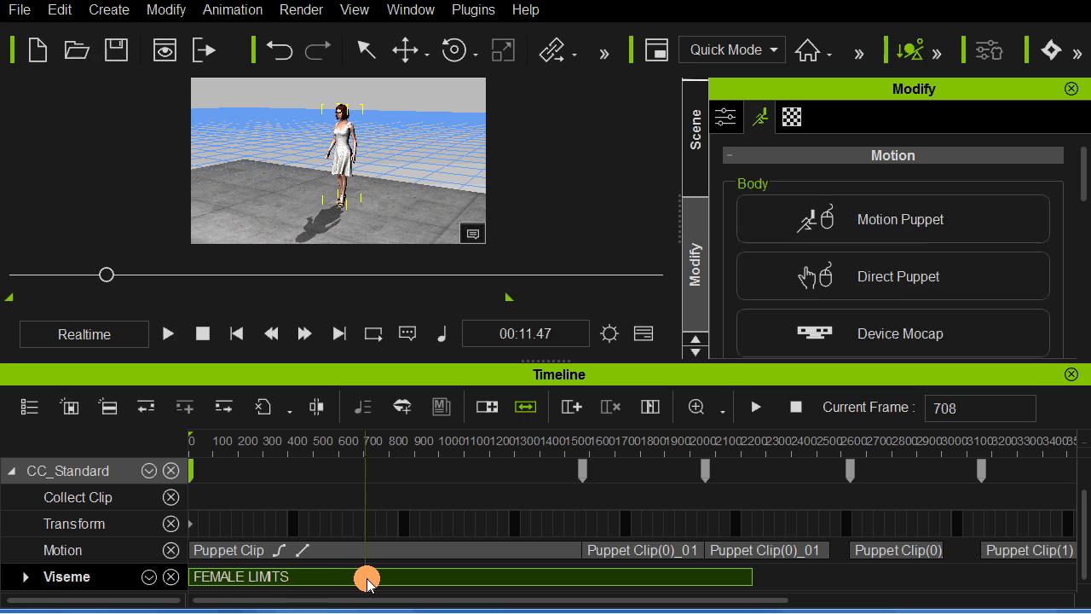
{"action": "key", "text": "space"}
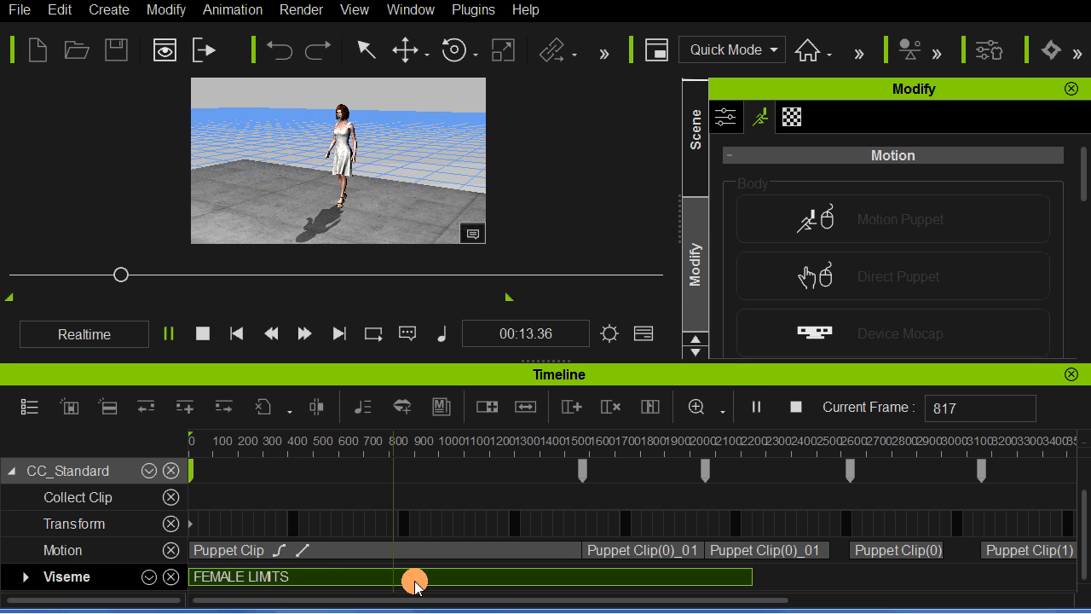
{"action": "left_click", "coordinate": [397, 583]}
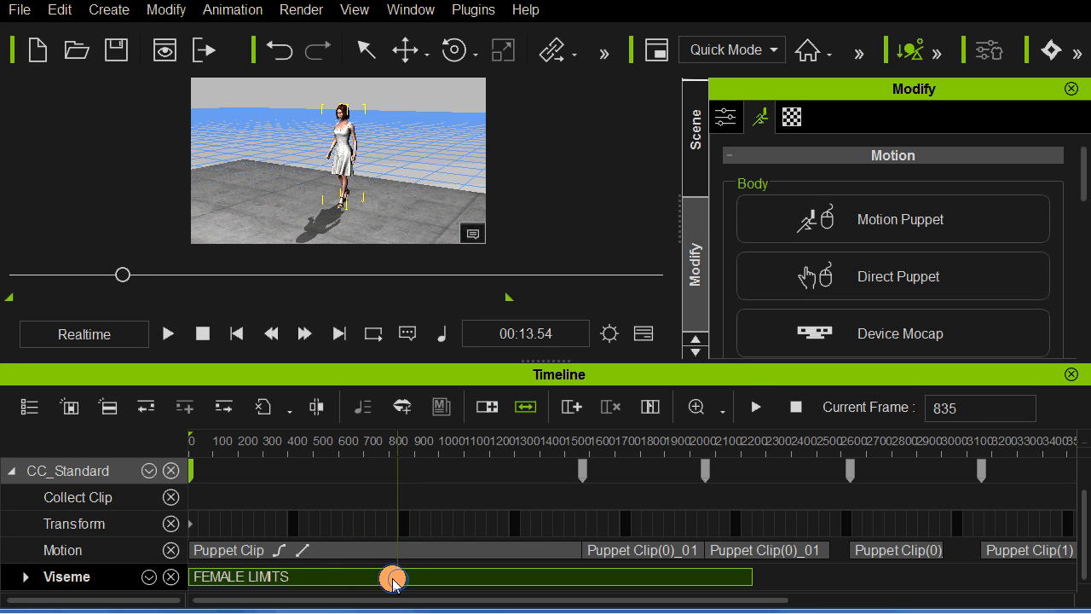
{"action": "left_click", "coordinate": [393, 581]}
Step: Break the woman's first Puppet Clip at frame 804 and delete its second part
{"action": "left_click", "coordinate": [389, 552]}
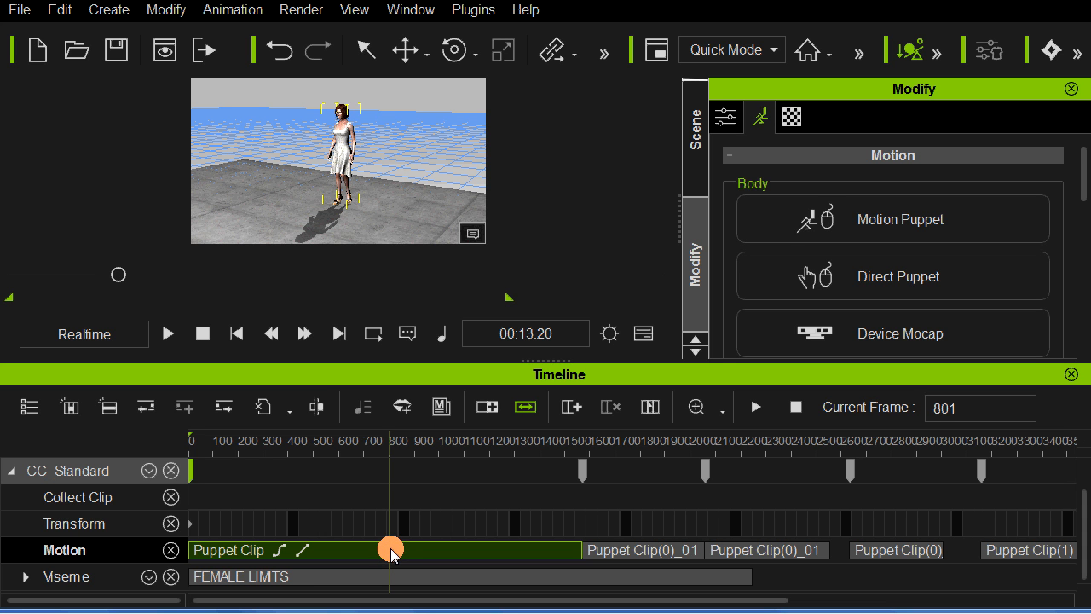
{"action": "right_click", "coordinate": [390, 550]}
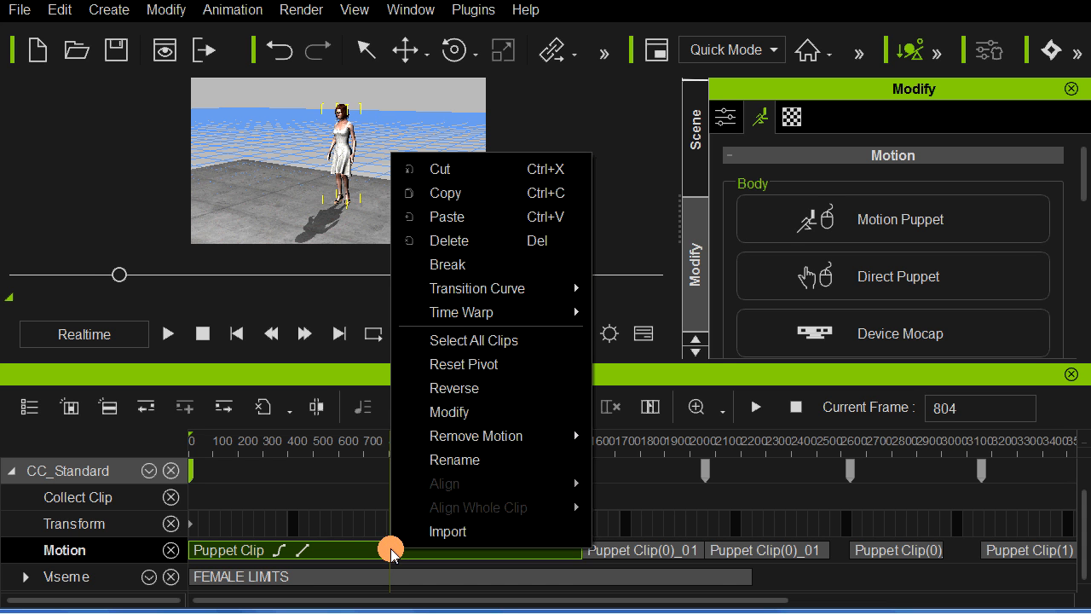
{"action": "left_click", "coordinate": [494, 267]}
{"action": "left_click", "coordinate": [424, 552]}
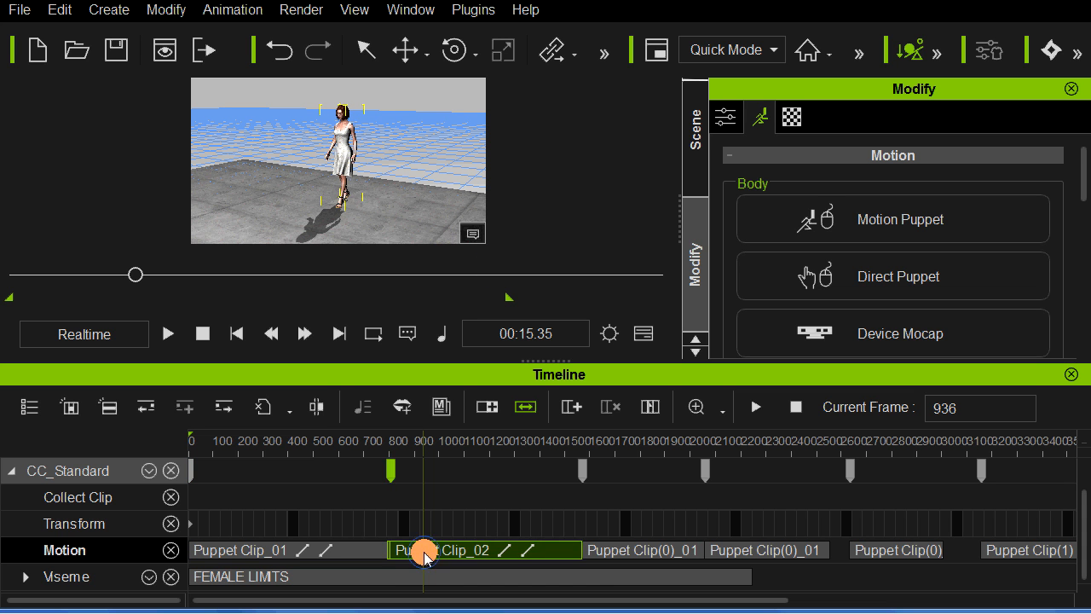
{"action": "key", "text": "Delete"}
Step: Move the first Puppet Clip(0)_01 against the end of Puppet Clip_01 and play the transition
{"action": "mouse_move", "coordinate": [590, 563]}
{"action": "left_mouse_down"}
{"action": "mouse_move", "coordinate": [610, 552]}
{"action": "mouse_move", "coordinate": [418, 556]}
{"action": "mouse_move", "coordinate": [424, 565]}
{"action": "left_mouse_up"}
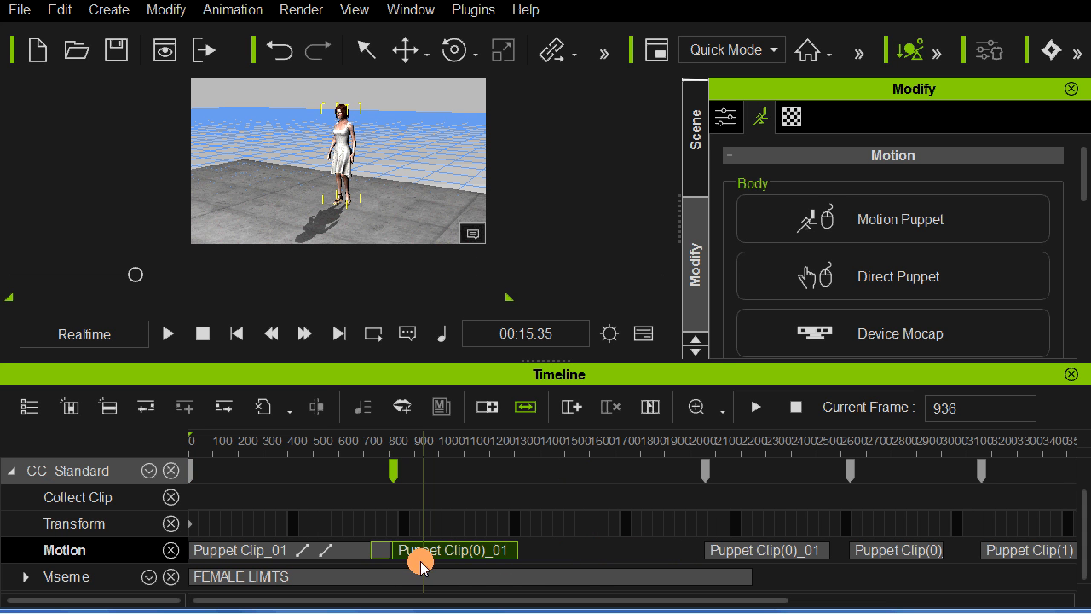
{"action": "left_click", "coordinate": [352, 551]}
{"action": "key", "text": "space"}
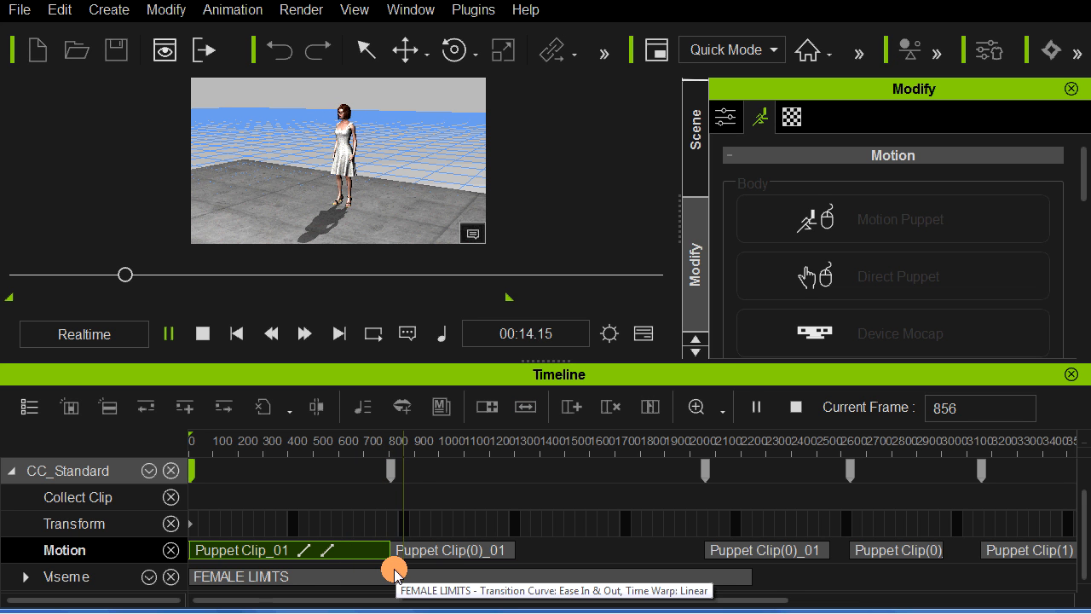
Step: Slide that Puppet Clip(0)_01 earlier over Puppet Clip_01 to start at about frame 710, replaying the transition after each shift
{"action": "left_click", "coordinate": [405, 552]}
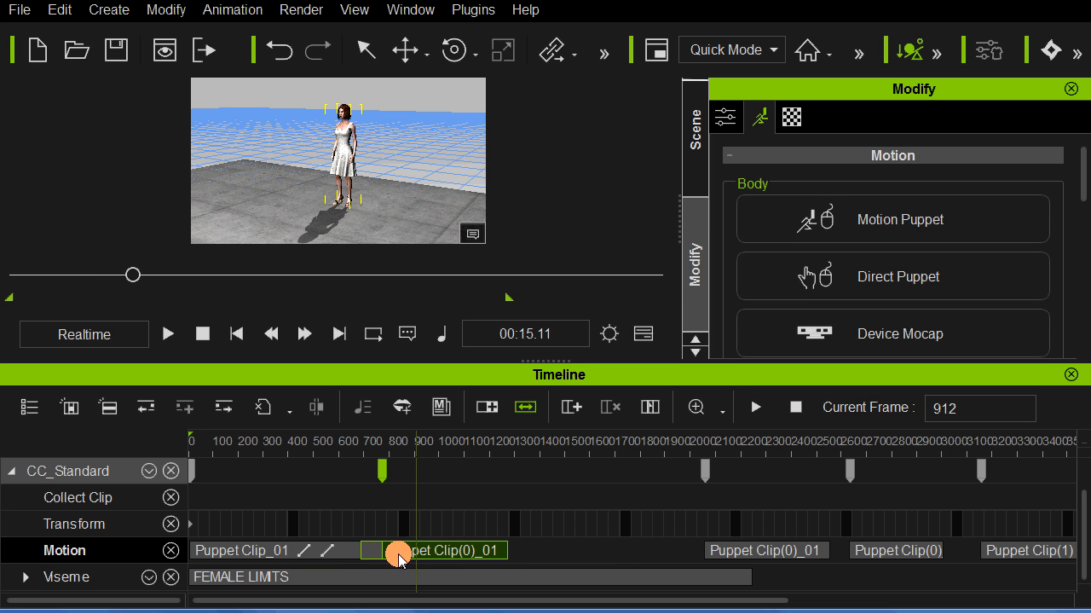
{"action": "left_click", "coordinate": [336, 552]}
{"action": "key", "text": "space"}
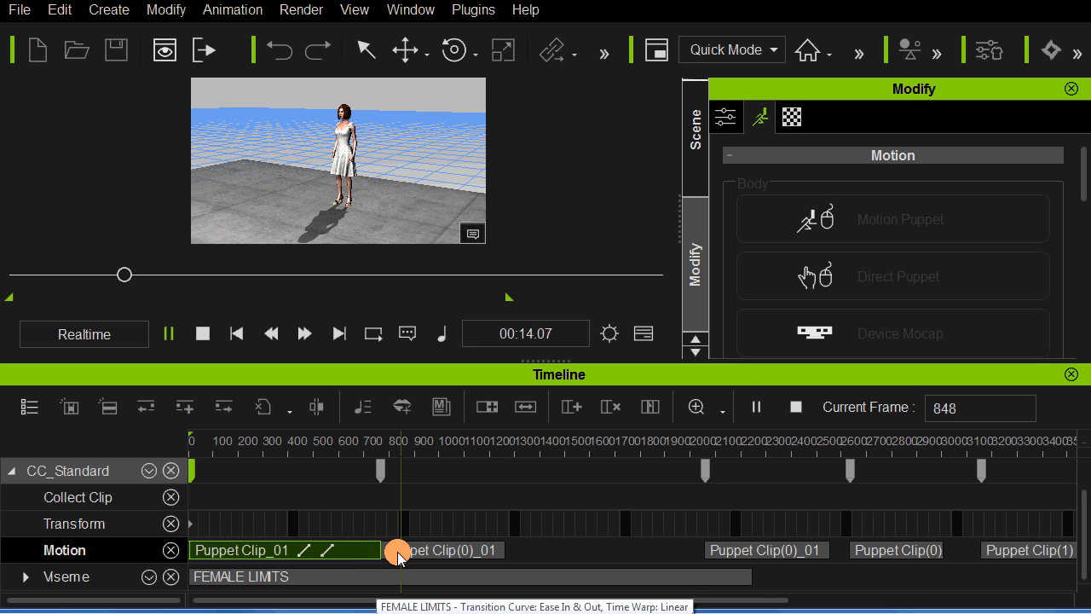
{"action": "left_click_drag", "start_coordinate": [397, 548], "coordinate": [386, 555]}
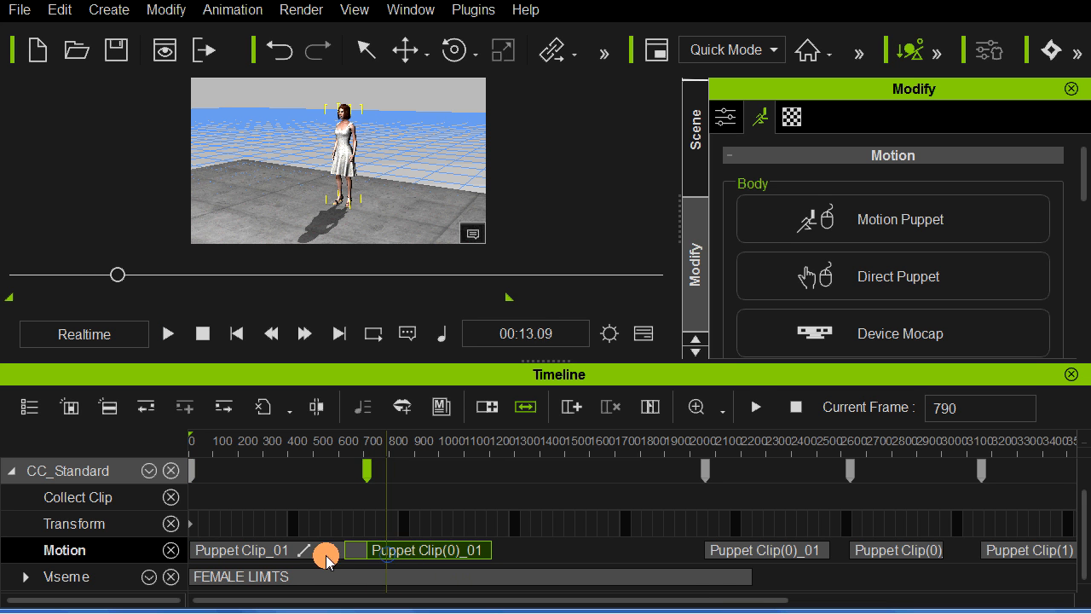
{"action": "left_click", "coordinate": [329, 555]}
{"action": "key", "text": "space"}
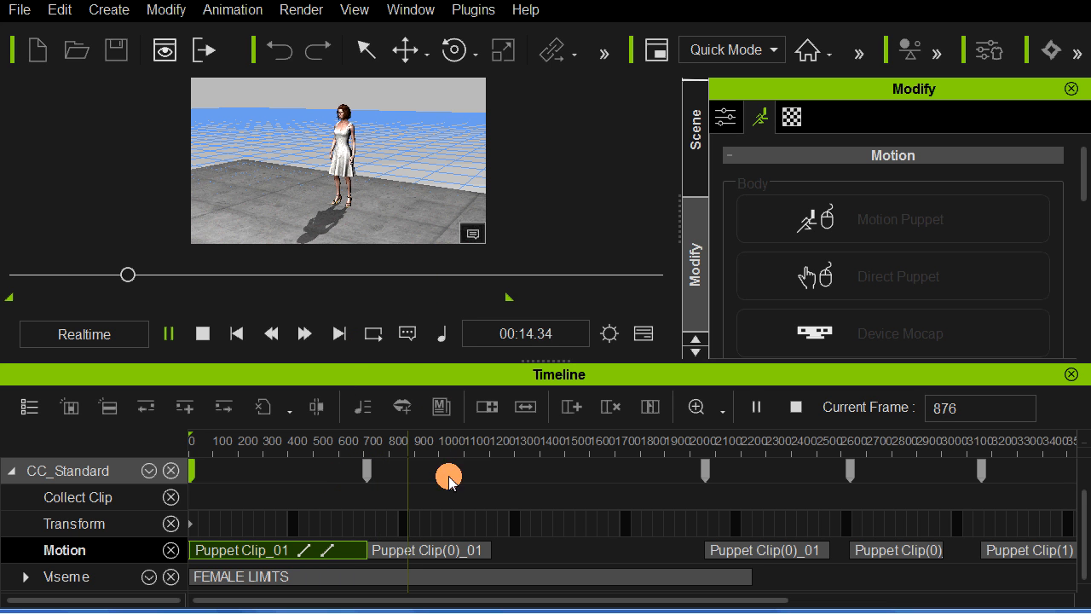
{"action": "key", "text": "space"}
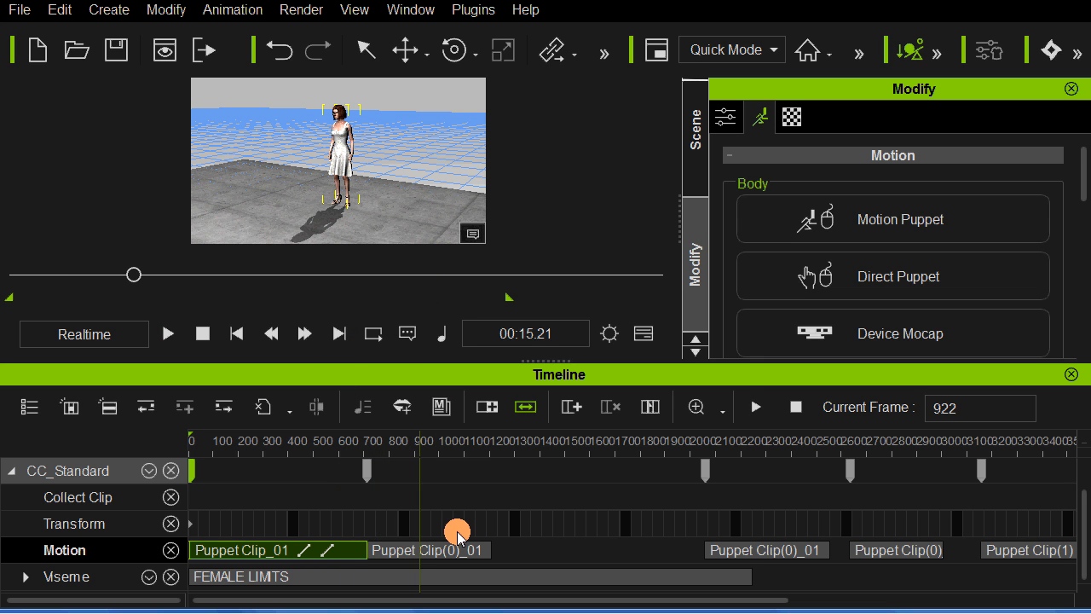
Step: From frame 875, preview the selected female 02_A... talk preset in Motion Puppet and set Exaggeration to 85 and Speed to 74
{"action": "left_click", "coordinate": [403, 525]}
{"action": "left_click", "coordinate": [409, 525]}
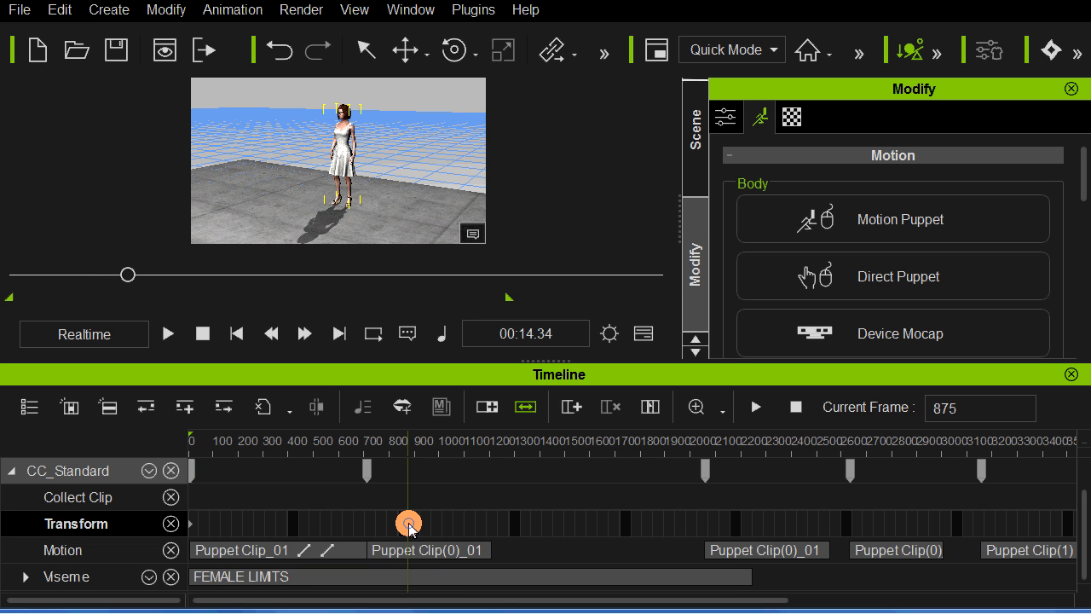
{"action": "left_click", "coordinate": [641, 333]}
{"action": "left_click", "coordinate": [902, 225]}
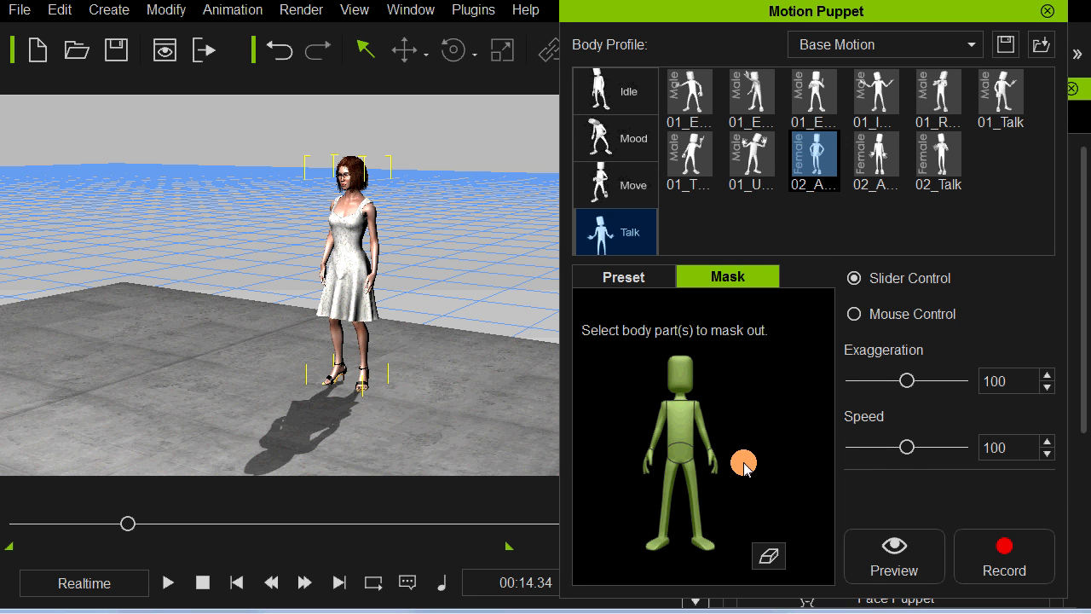
{"action": "key", "text": "space"}
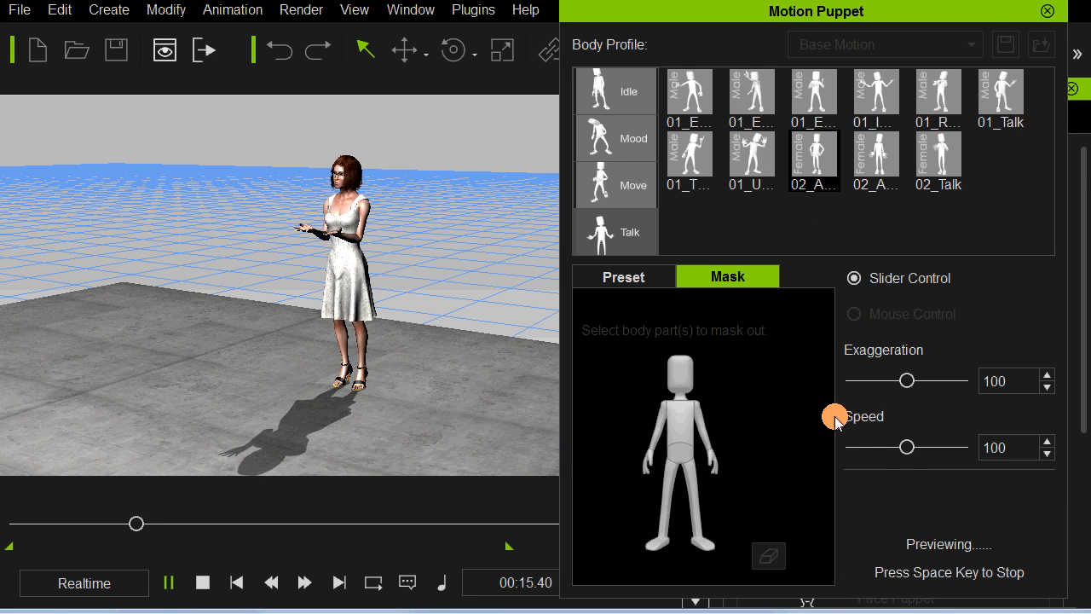
{"action": "key", "text": "space"}
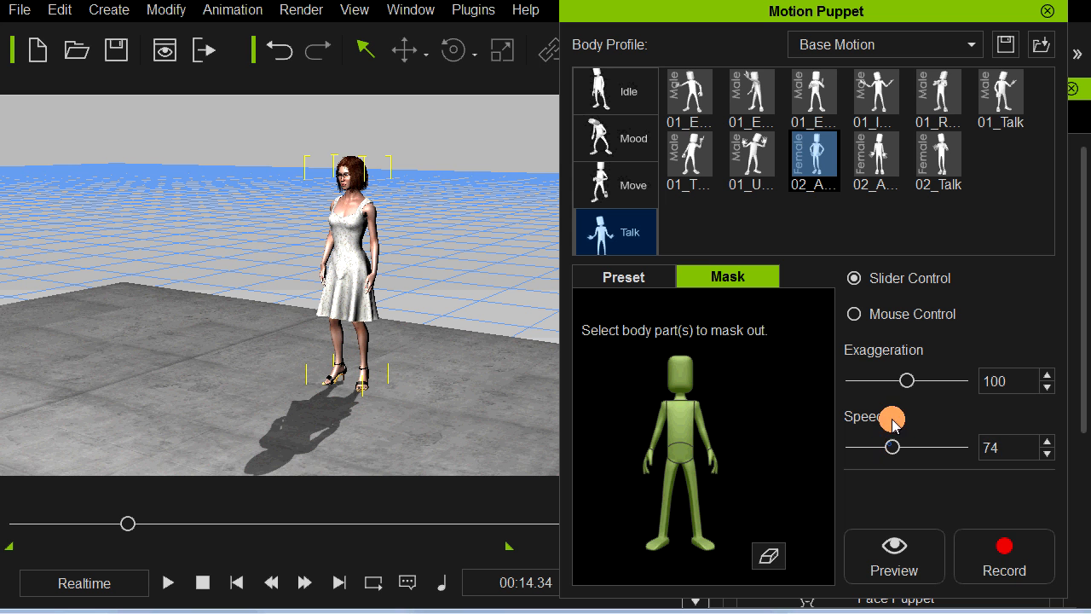
Step: Mask out every body part except the left arm and hand, preview the gesture, and set Exaggeration to 72 and Speed to 64
{"action": "left_click", "coordinate": [769, 556]}
{"action": "left_click", "coordinate": [705, 438]}
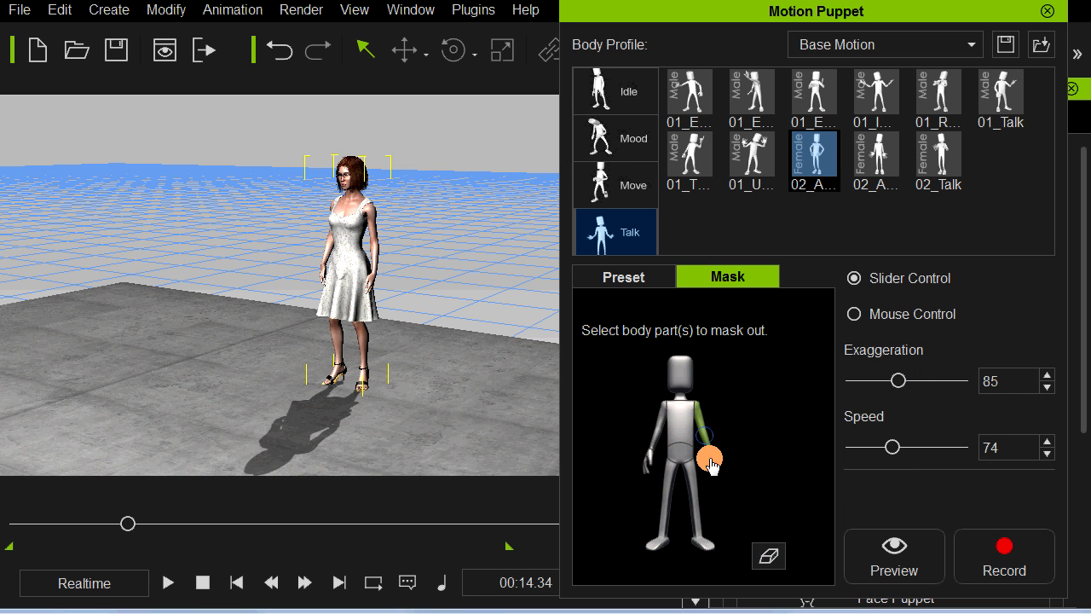
{"action": "left_click", "coordinate": [710, 461]}
{"action": "key", "text": "space"}
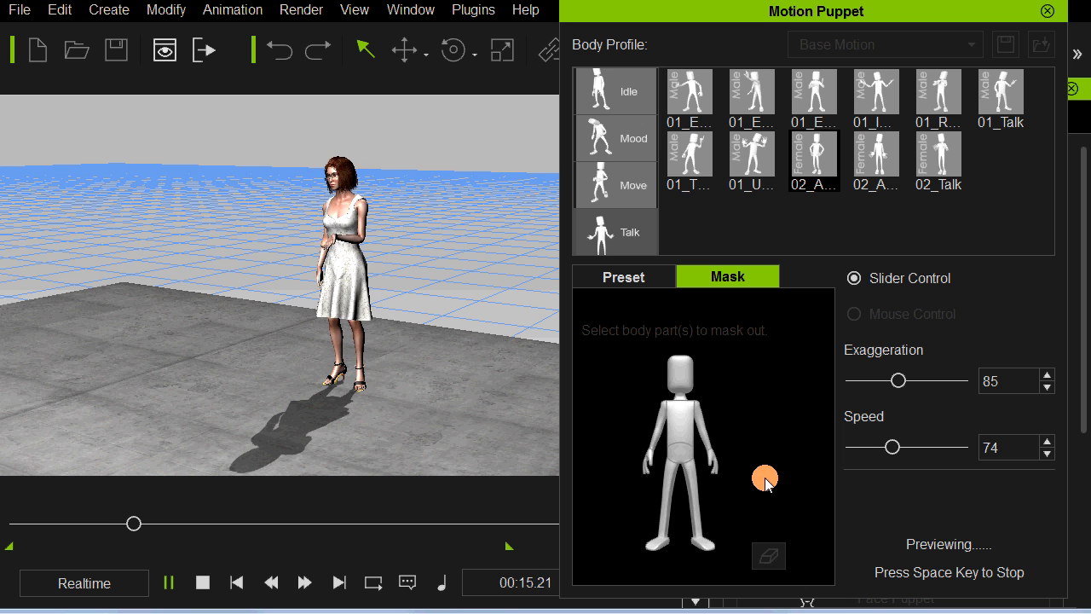
{"action": "key", "text": "space"}
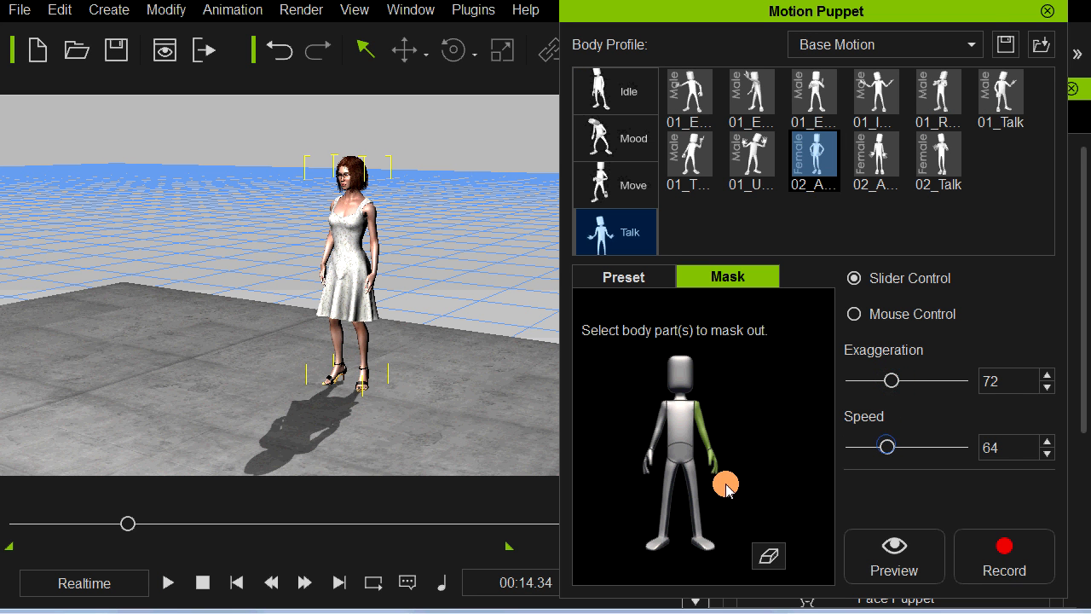
Step: Preview the left-arm talk gesture with the reduced settings and move the playhead back to 00:13.45
{"action": "key", "text": "space"}
{"action": "key", "text": "space"}
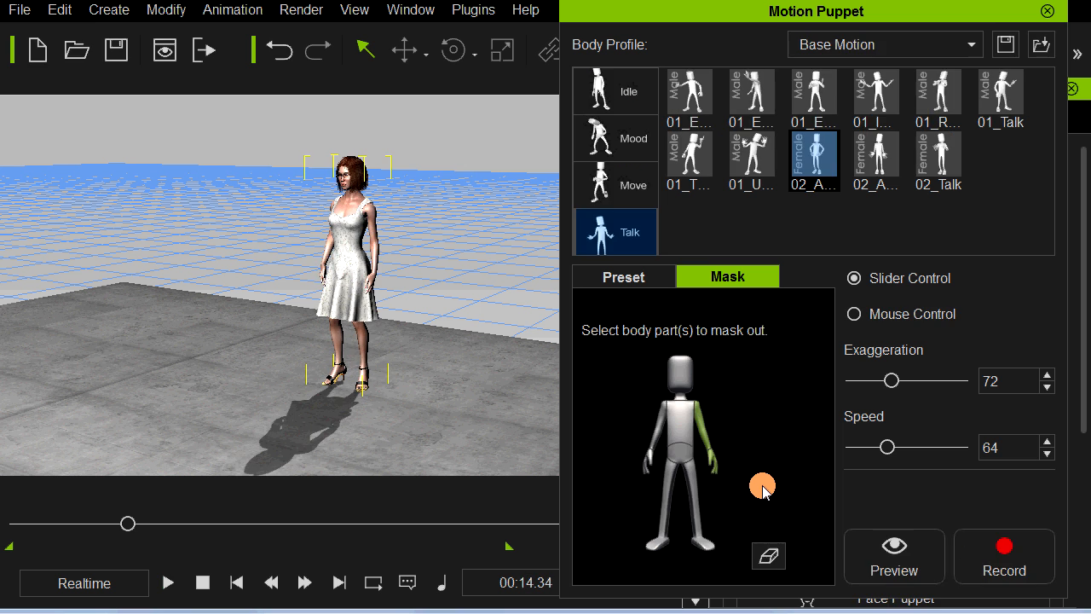
{"action": "key", "text": "space"}
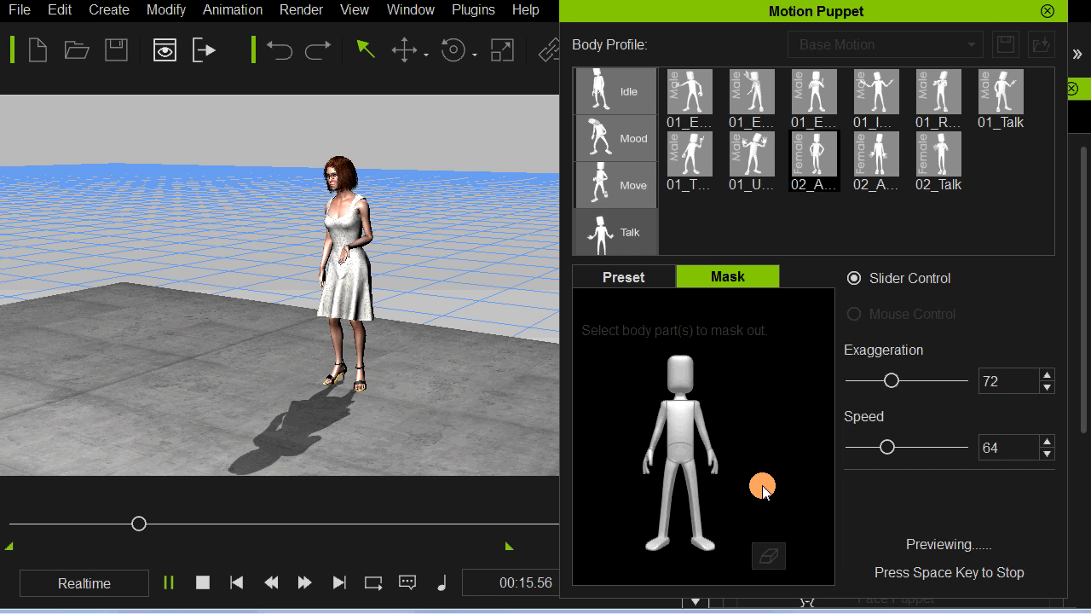
{"action": "key", "text": "space"}
{"action": "left_click_drag", "start_coordinate": [126, 525], "coordinate": [121, 525]}
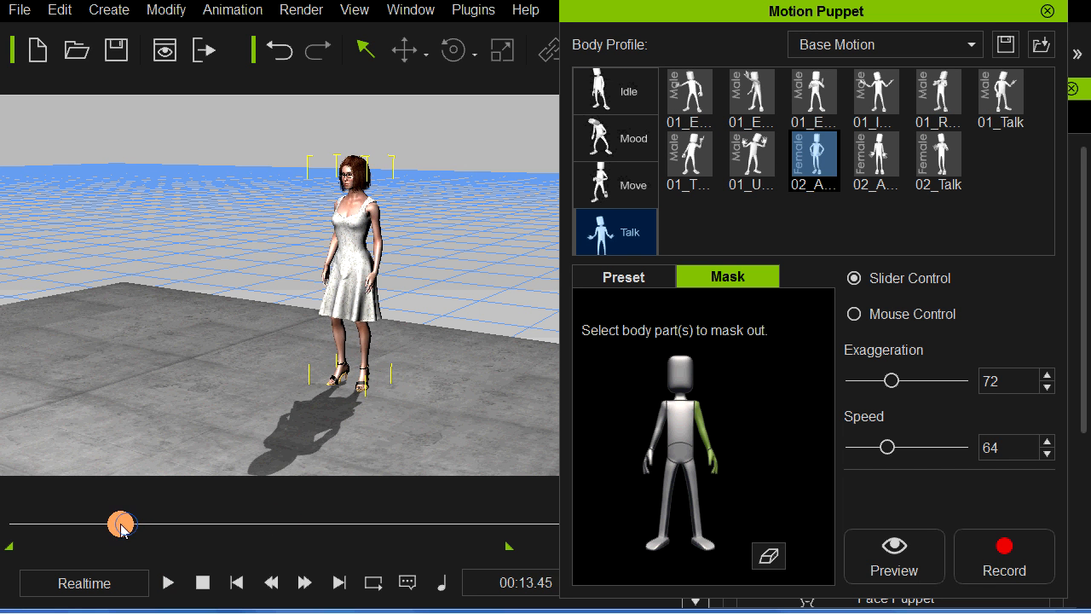
Step: Preview the left-arm talk gesture from two different start times, then move the playhead to 00:14.32
{"action": "key", "text": "space"}
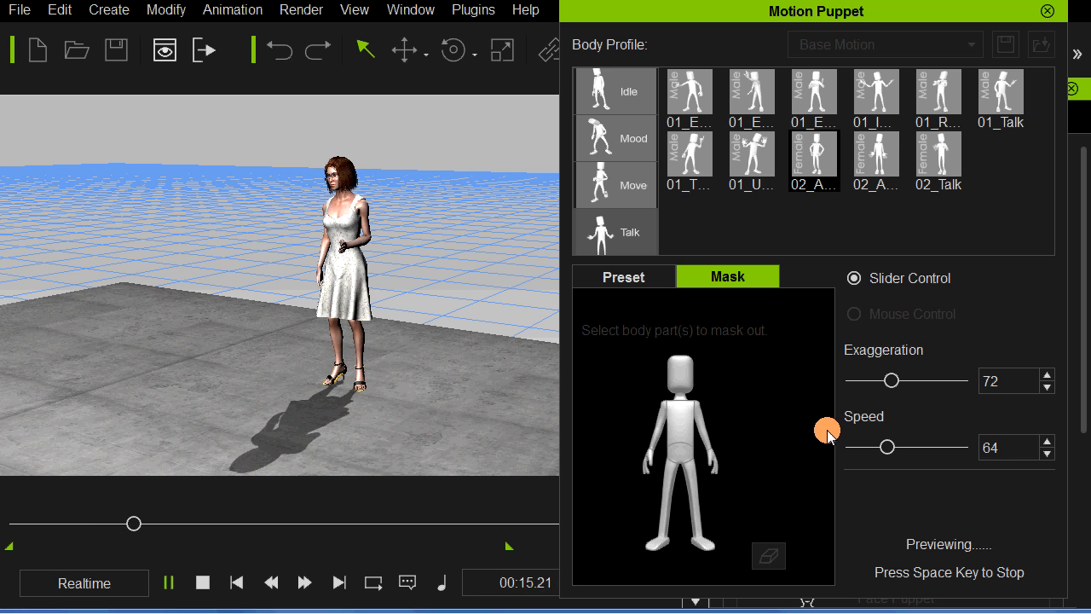
{"action": "key", "text": "space"}
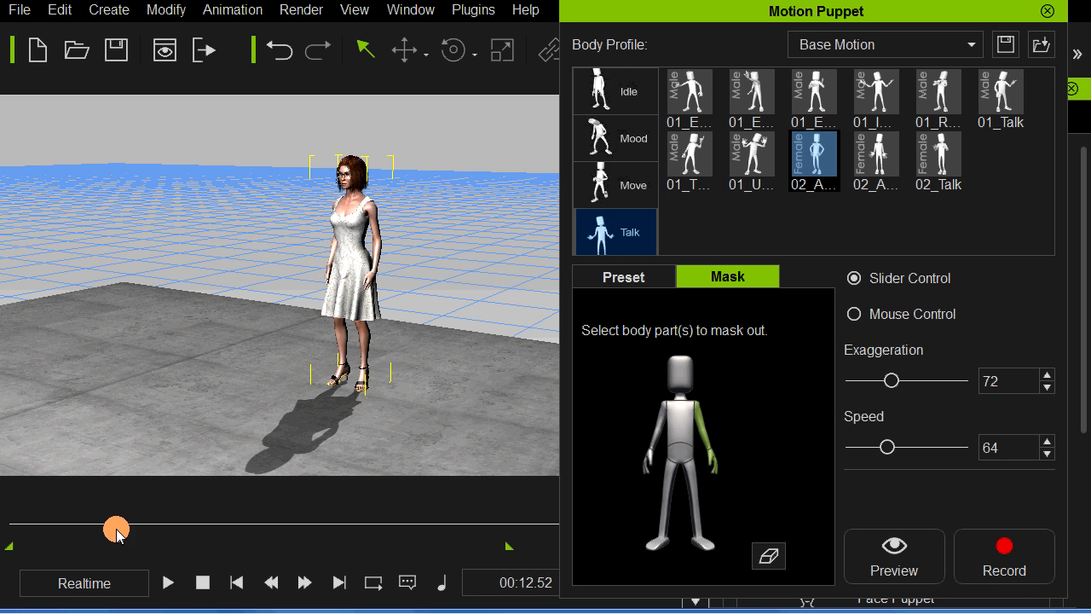
{"action": "key", "text": "space"}
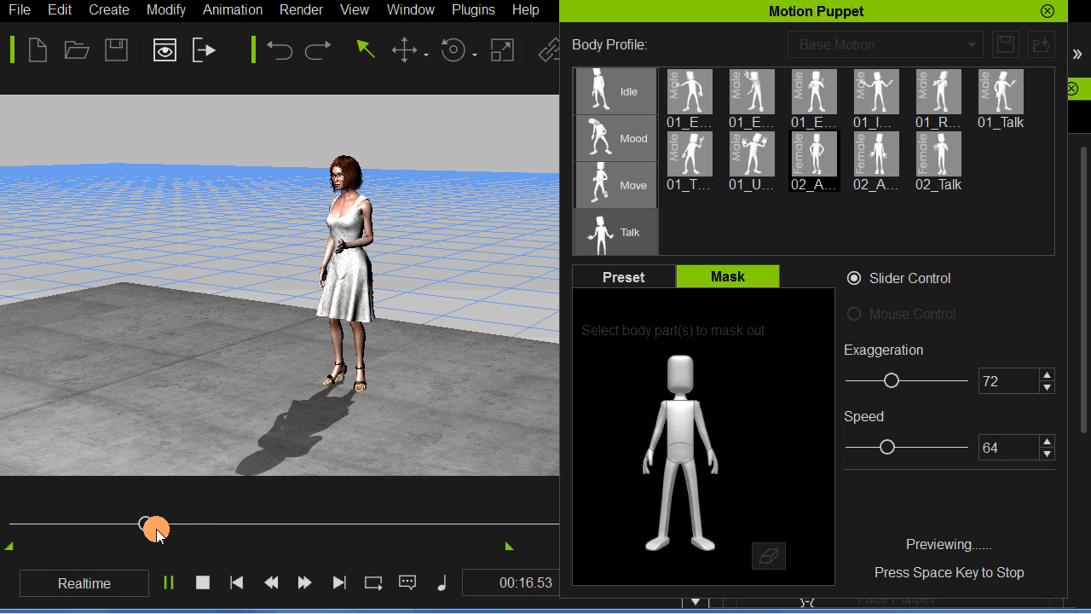
{"action": "key", "text": "space"}
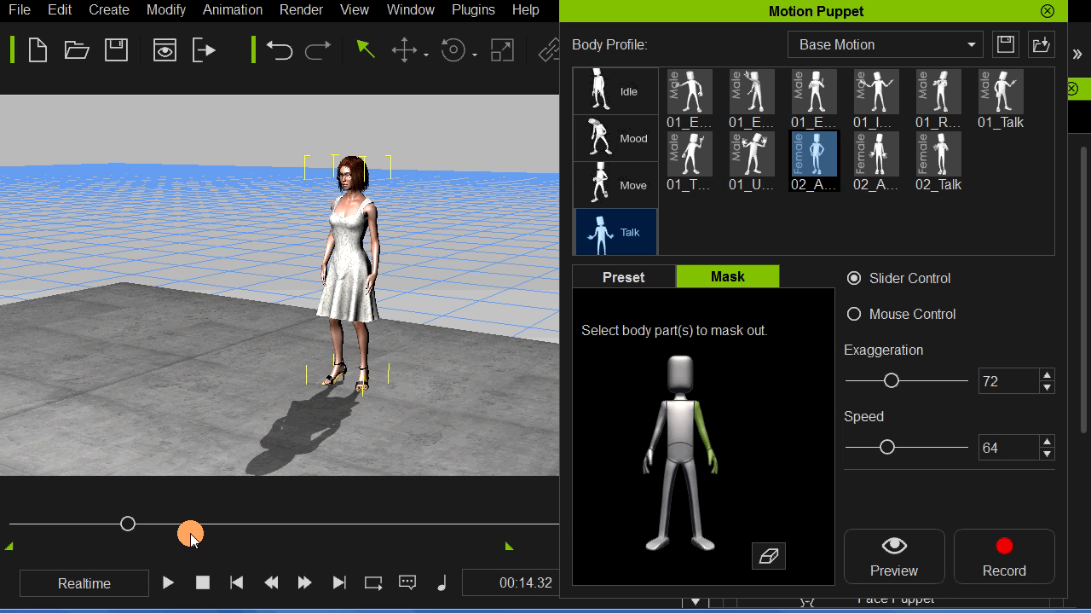
Step: Record the masked left-arm talk gesture from 00:14.32 to about 00:18.49 and close Motion Puppet
{"action": "left_click", "coordinate": [1003, 553]}
{"action": "key", "text": "space"}
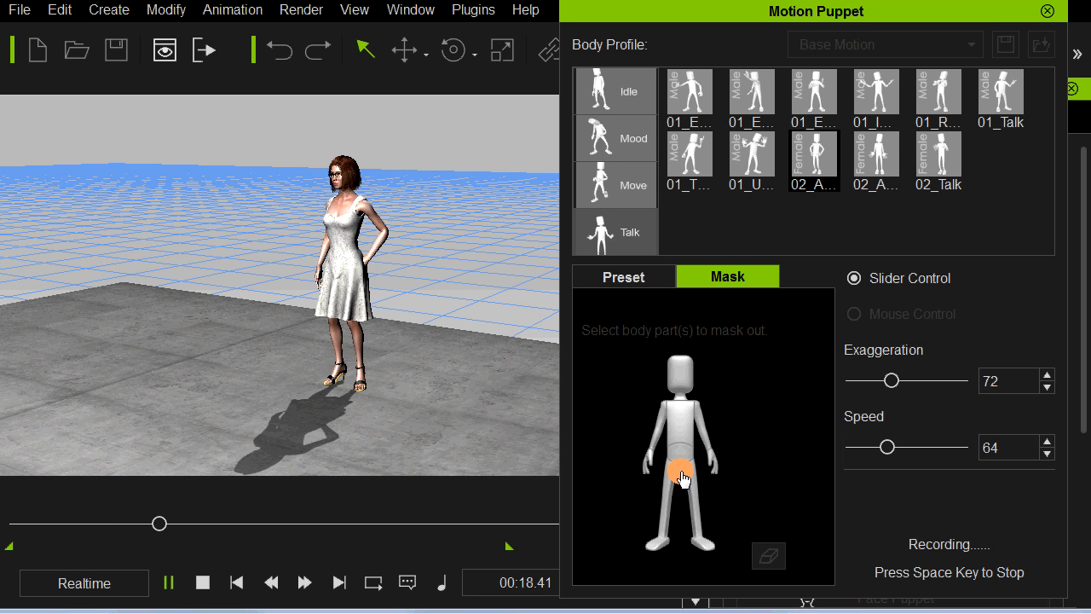
{"action": "key", "text": "space"}
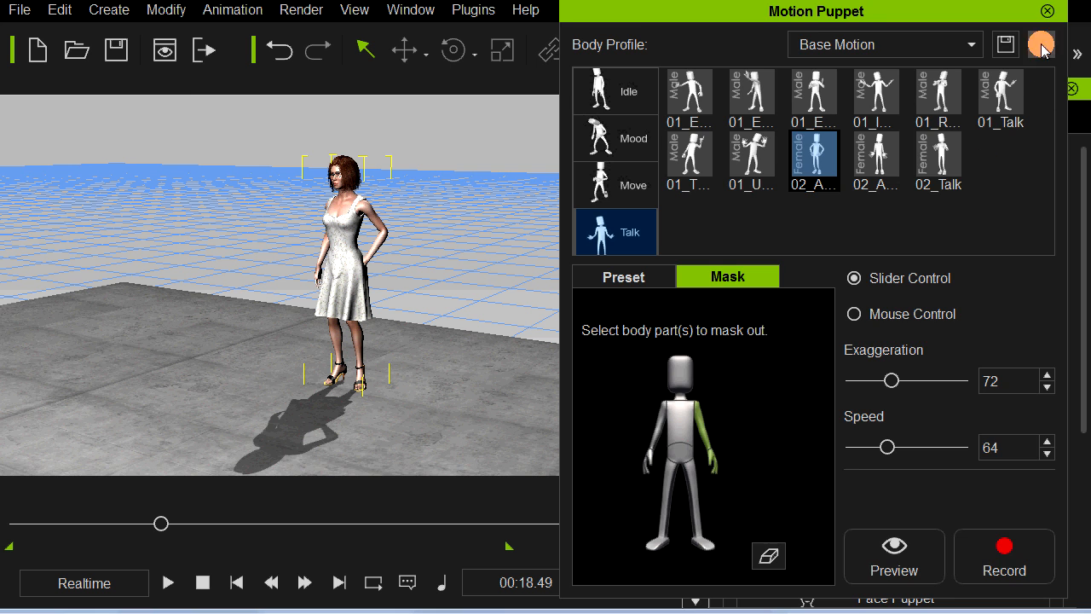
{"action": "left_click", "coordinate": [1046, 11]}
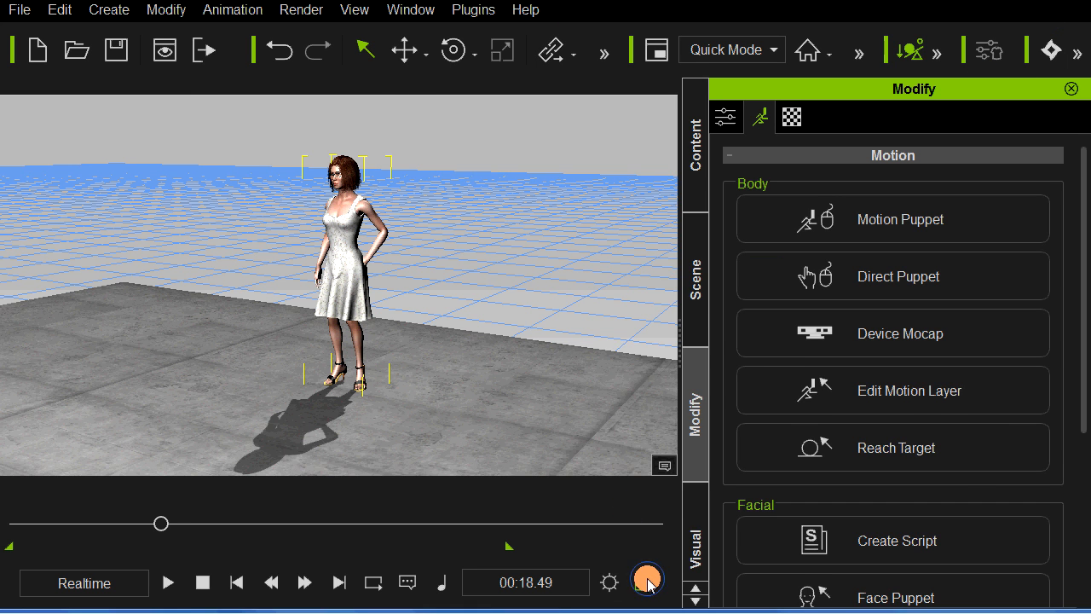
Step: Open the timeline, make room for a larger viewport, and frame the woman's upper body closely
{"action": "left_click", "coordinate": [646, 582]}
{"action": "left_click", "coordinate": [443, 563]}
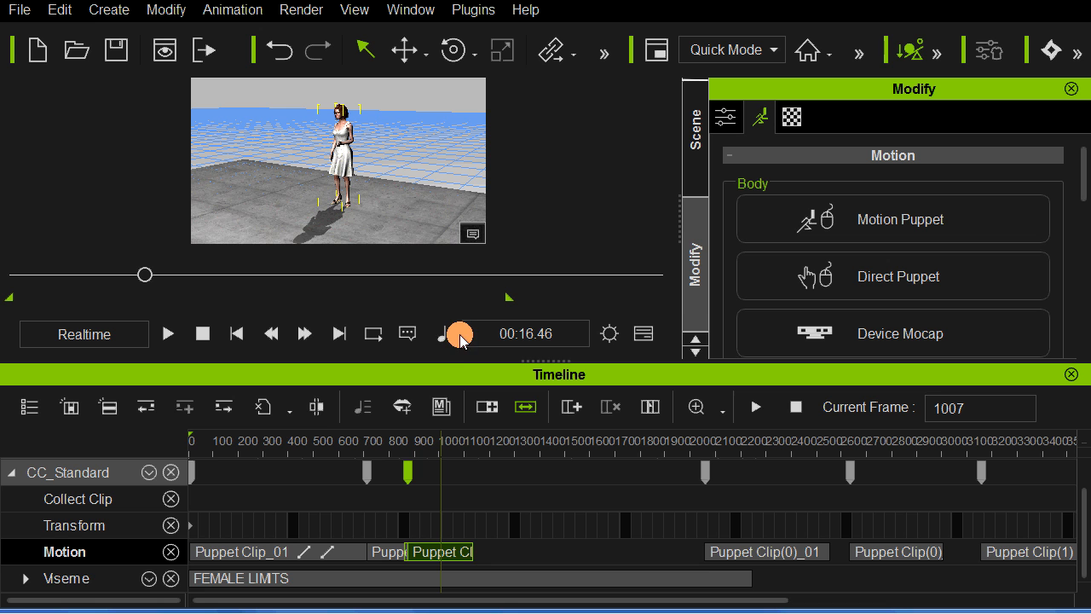
{"action": "left_click_drag", "start_coordinate": [468, 360], "coordinate": [468, 392]}
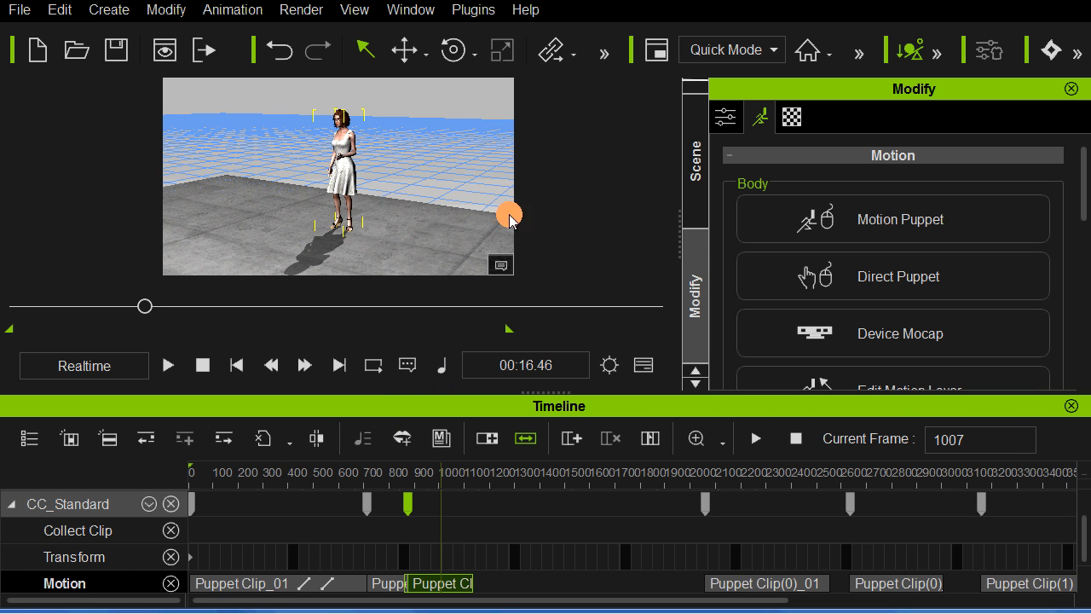
{"action": "scroll", "coordinate": [422, 220], "scroll_direction": "up", "scroll_amount": 8}
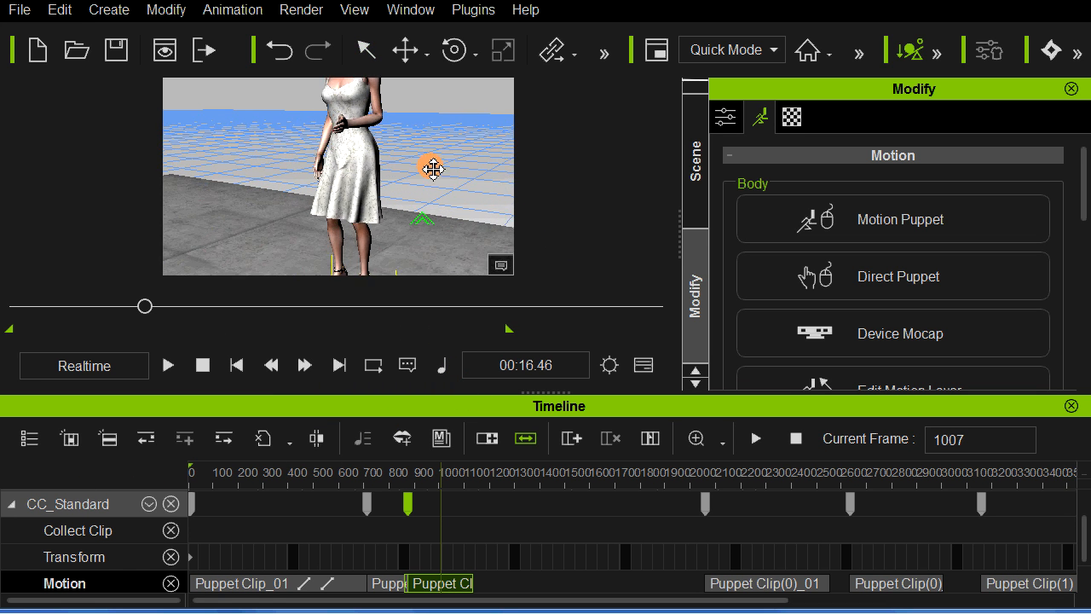
{"action": "middle_click_drag", "start_coordinate": [433, 169], "coordinate": [440, 189]}
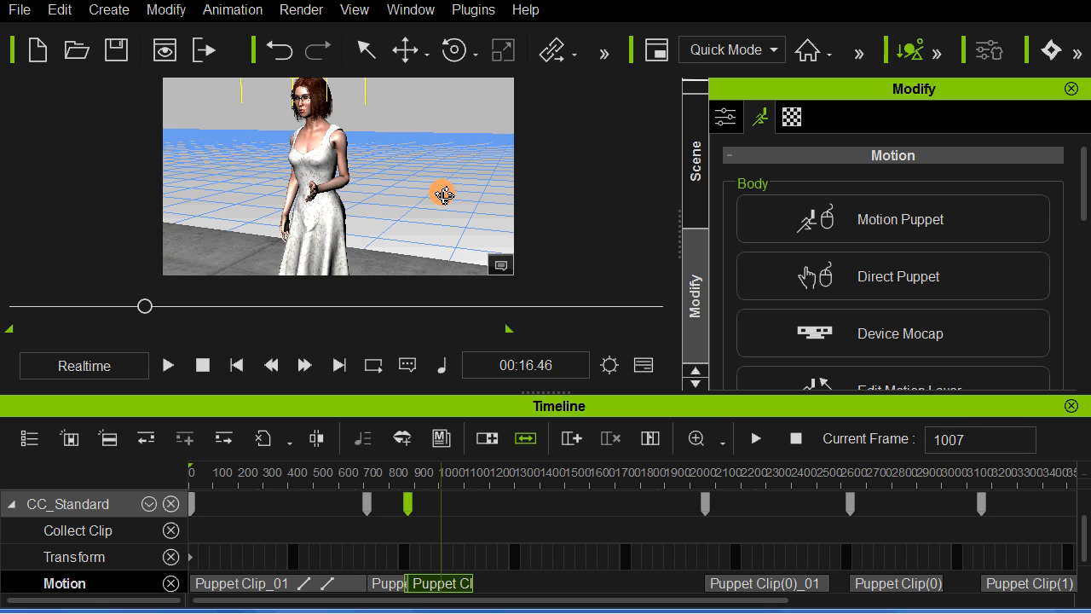
Step: Slide the newly recorded gesture clip earlier to start at about frame 830, playing the transition before and after the shift
{"action": "left_click", "coordinate": [389, 584]}
{"action": "key", "text": "space"}
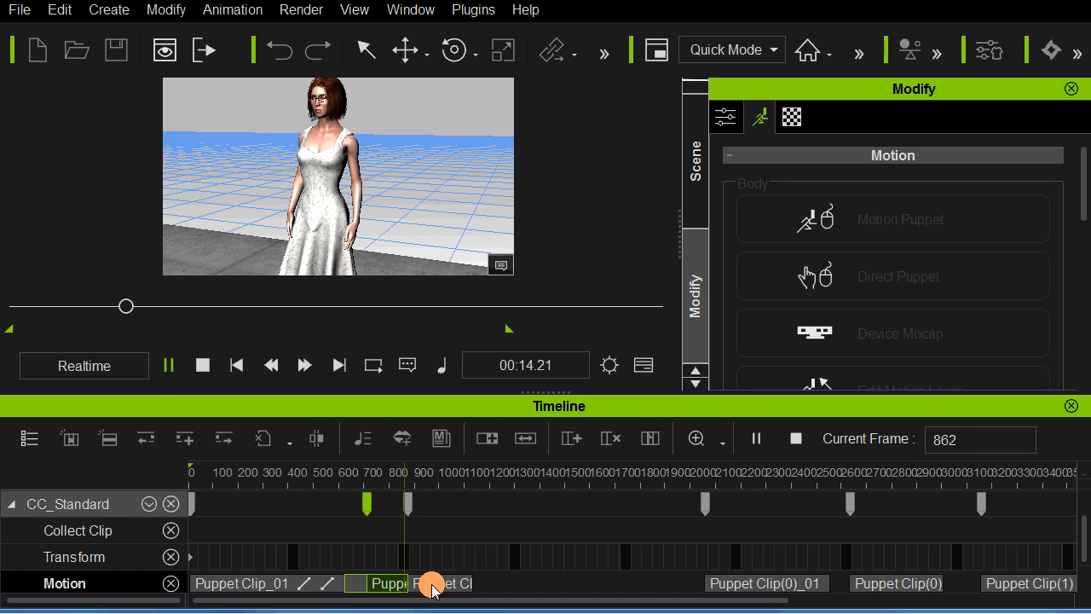
{"action": "left_click_drag", "start_coordinate": [433, 586], "coordinate": [424, 588]}
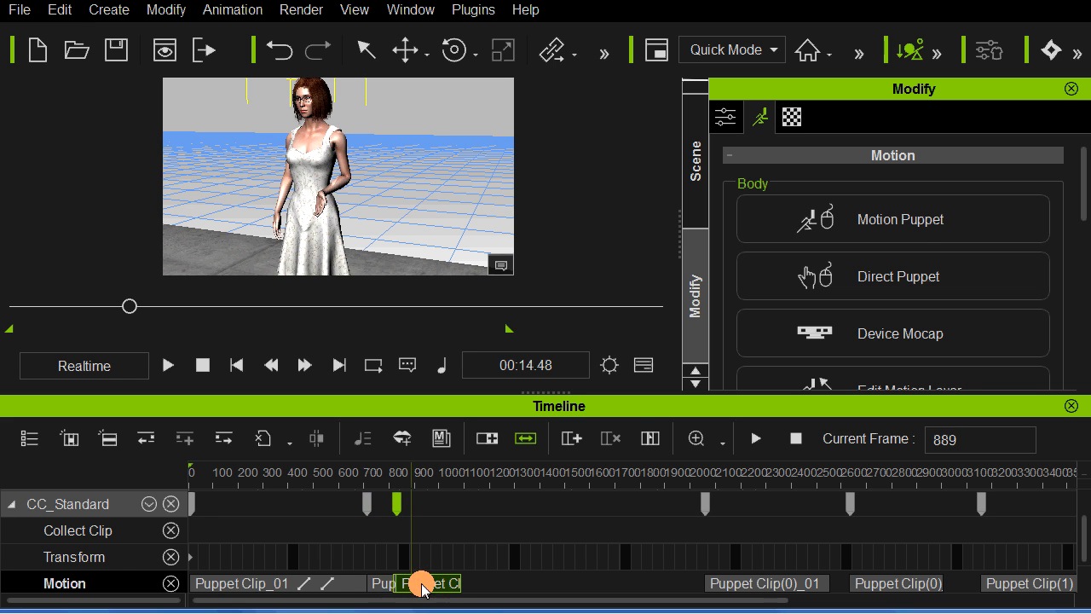
{"action": "left_click", "coordinate": [381, 585]}
{"action": "key", "text": "space"}
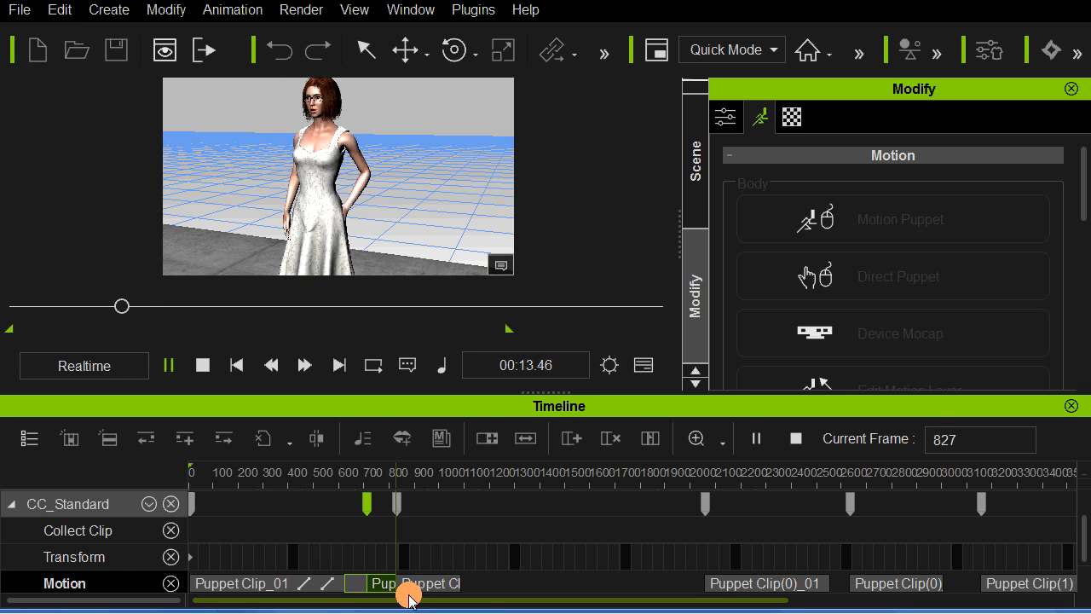
{"action": "left_click", "coordinate": [405, 587]}
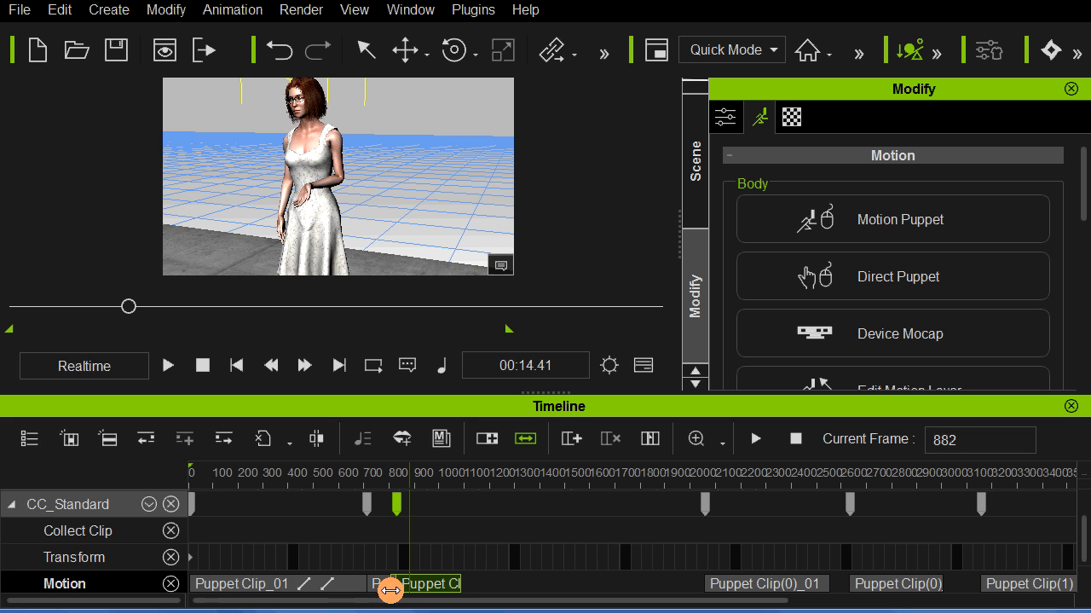
Step: Set the transition curve of all clips on the Motion track to Ease In Out and replay the gesture
{"action": "left_click", "coordinate": [125, 583]}
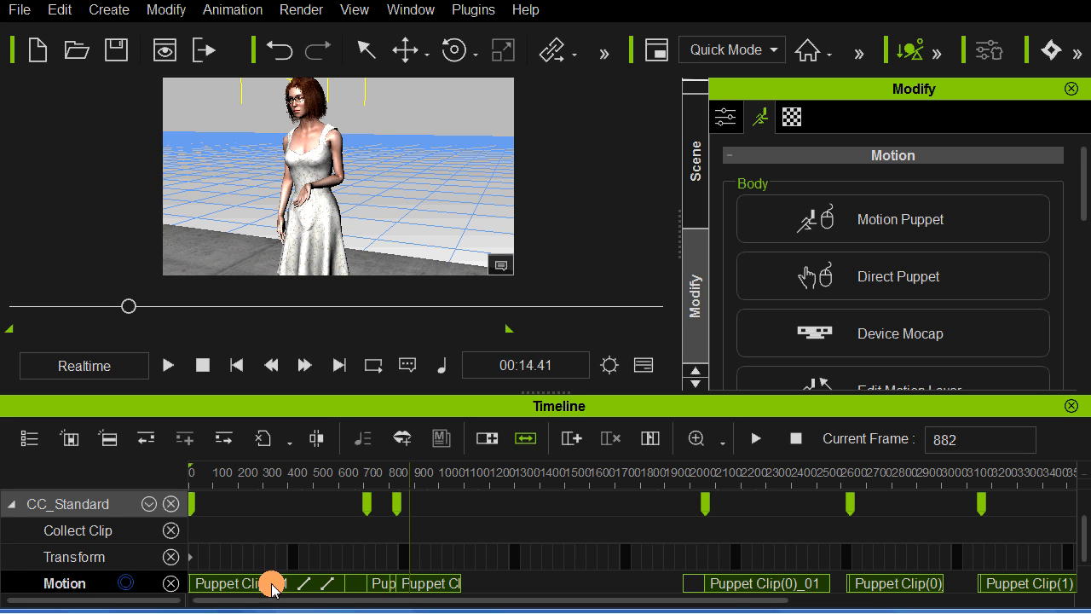
{"action": "right_click", "coordinate": [422, 585]}
{"action": "mouse_move", "coordinate": [477, 320]}
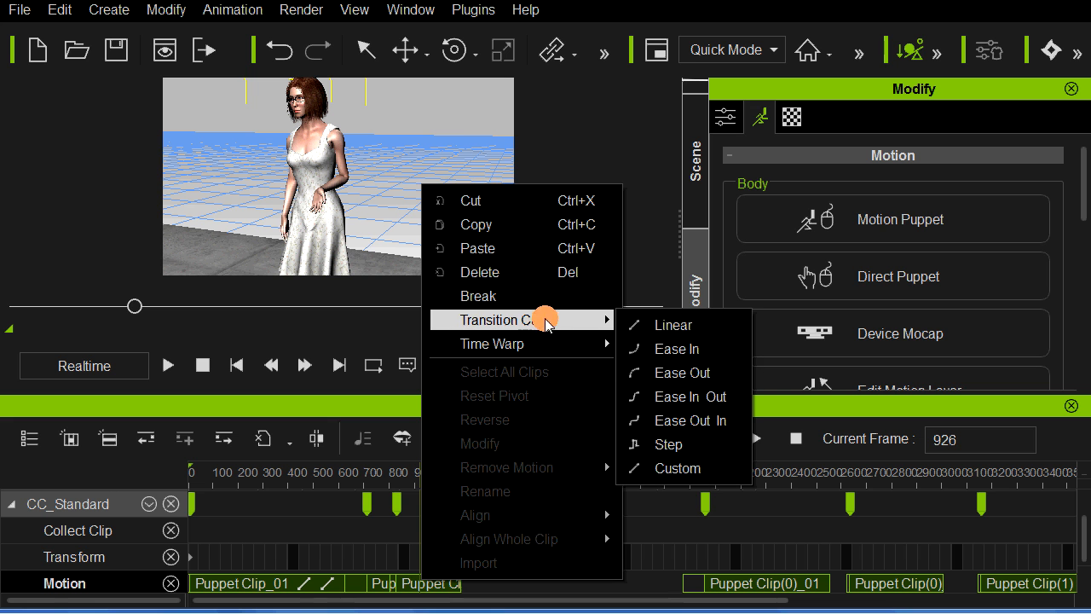
{"action": "left_click", "coordinate": [680, 394]}
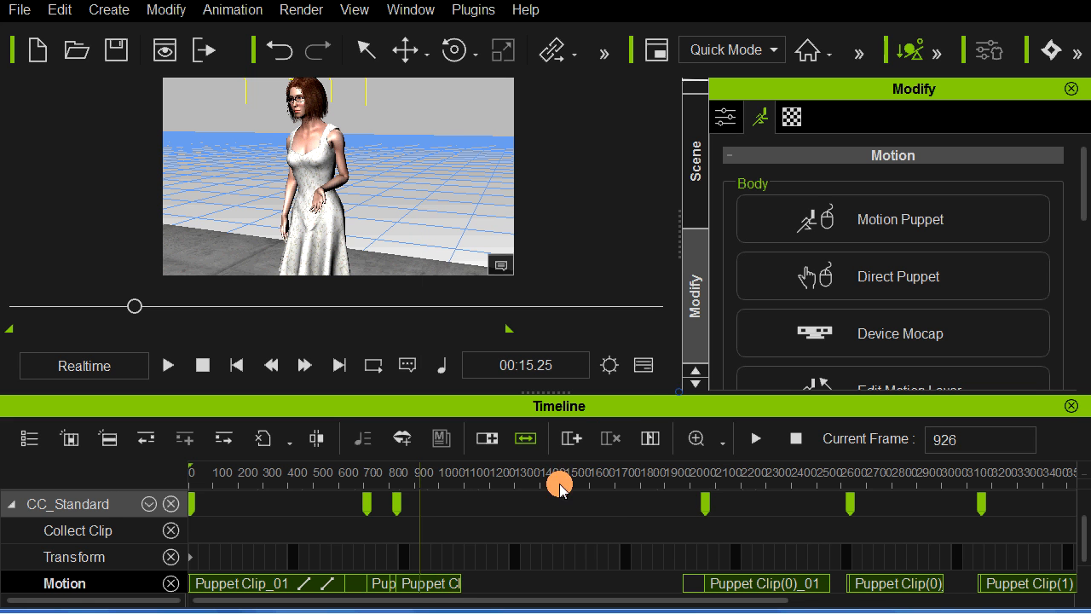
{"action": "left_click", "coordinate": [358, 553]}
{"action": "key", "text": "space"}
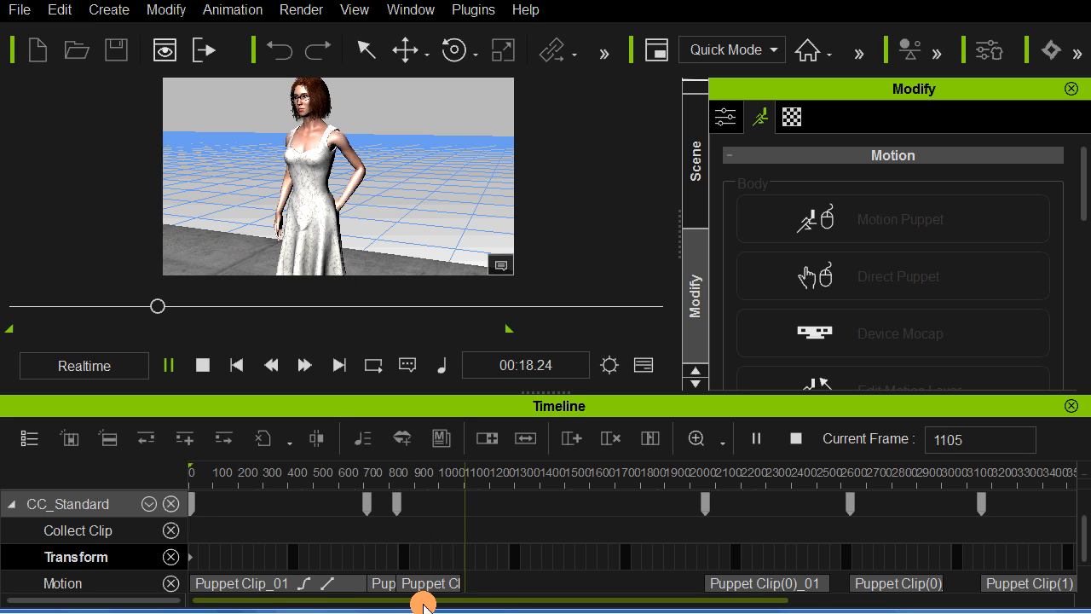
{"action": "left_click_drag", "start_coordinate": [429, 600], "coordinate": [384, 594]}
Step: Copy the short Puppet Clip(0)_01 before the gesture clip to about frame 1275 and play the copy
{"action": "left_click", "coordinate": [385, 587]}
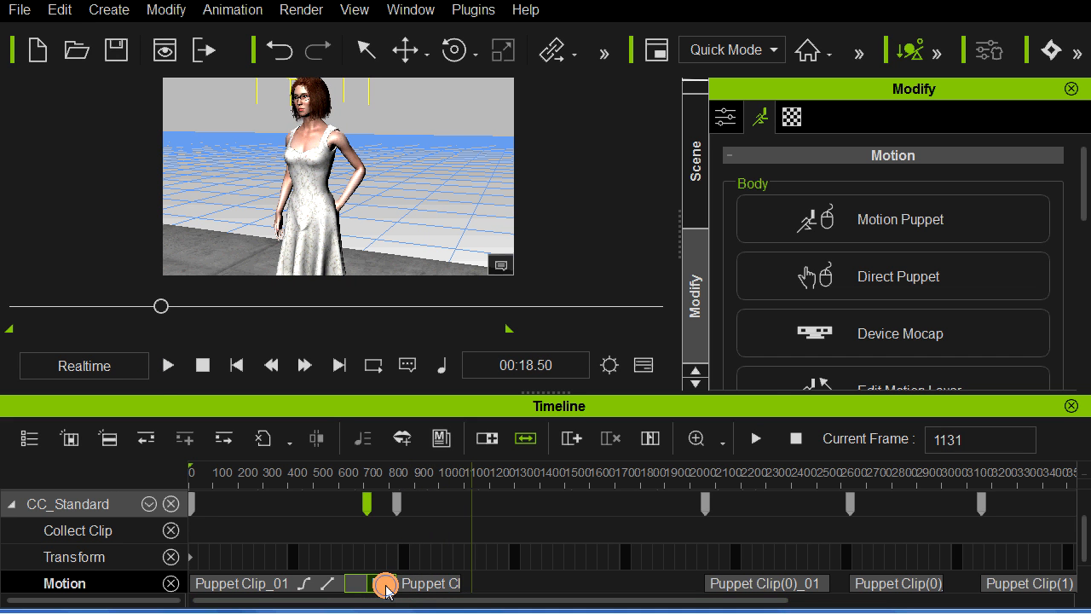
{"action": "left_click", "coordinate": [385, 587]}
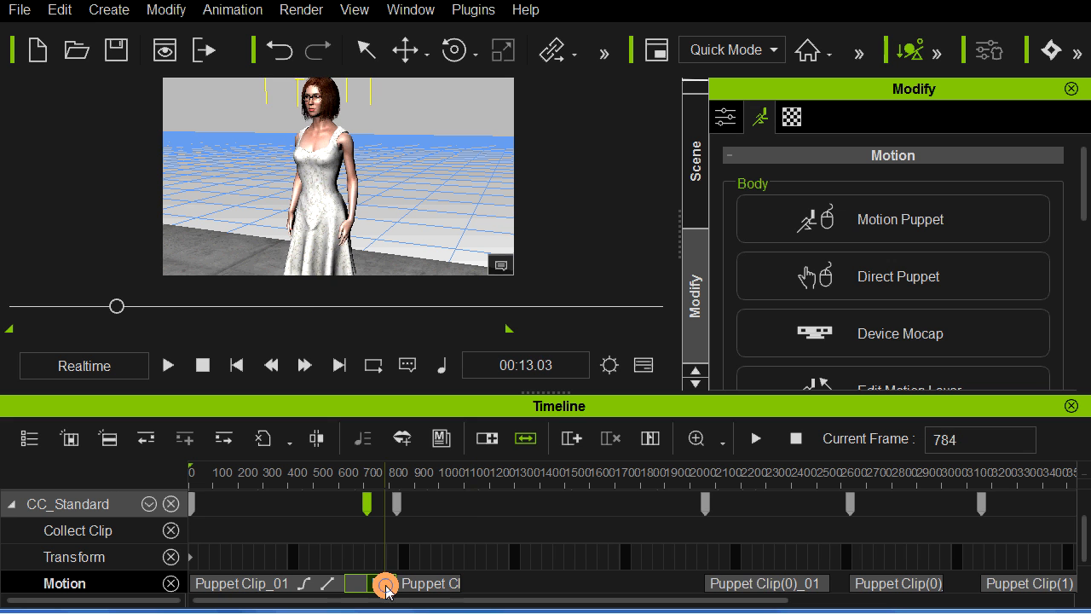
{"action": "double_click", "coordinate": [731, 584]}
{"action": "key", "text": "space"}
{"action": "key", "text": "space"}
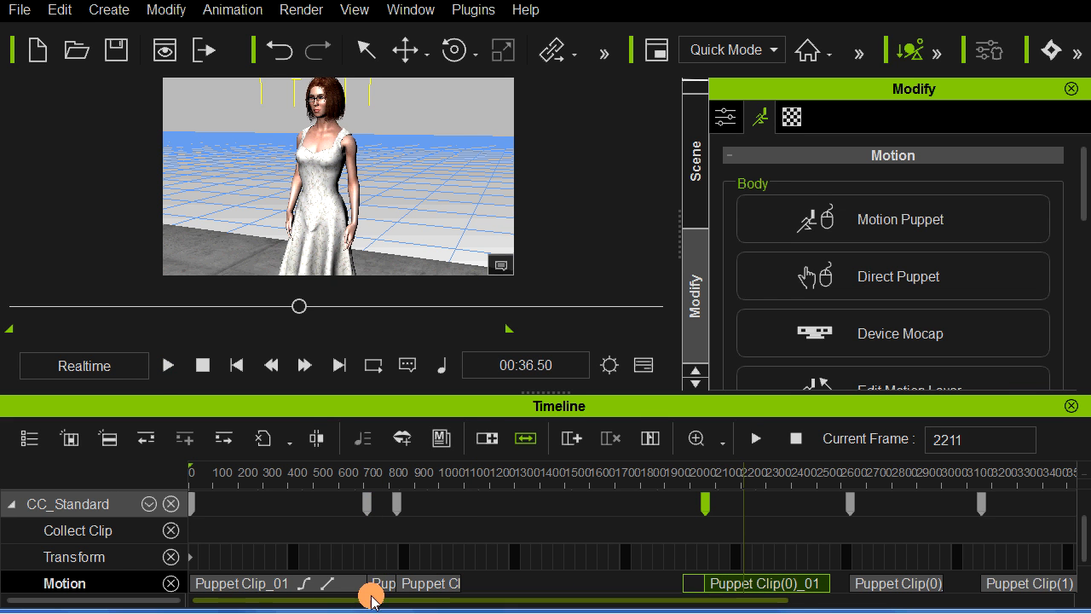
{"action": "left_click", "coordinate": [384, 583]}
{"action": "left_click", "coordinate": [379, 584]}
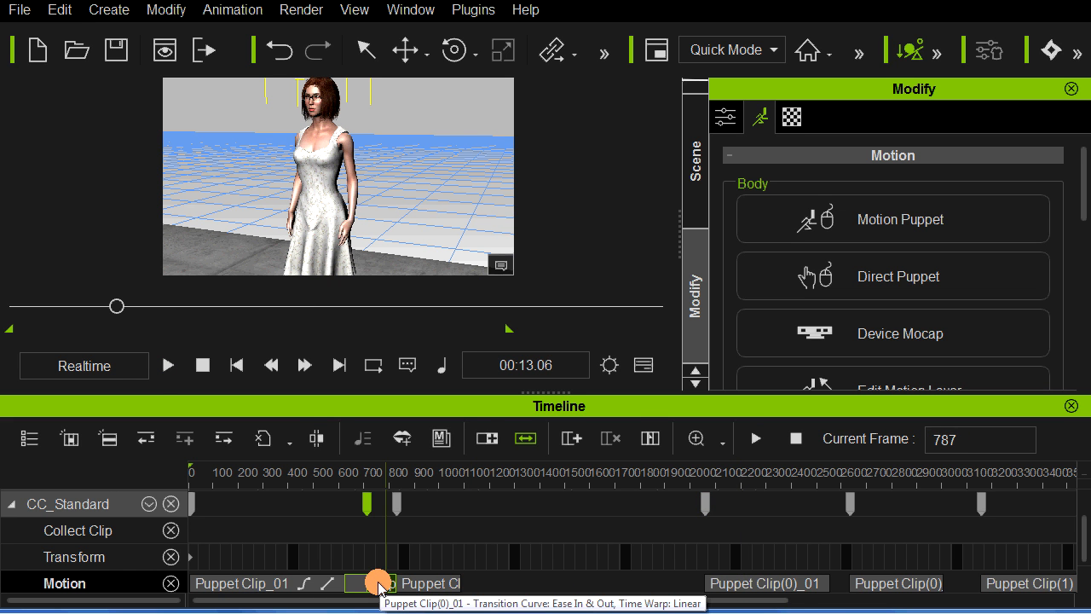
{"action": "left_click_drag", "start_coordinate": [380, 584], "coordinate": [520, 585]}
{"action": "key", "text": "space"}
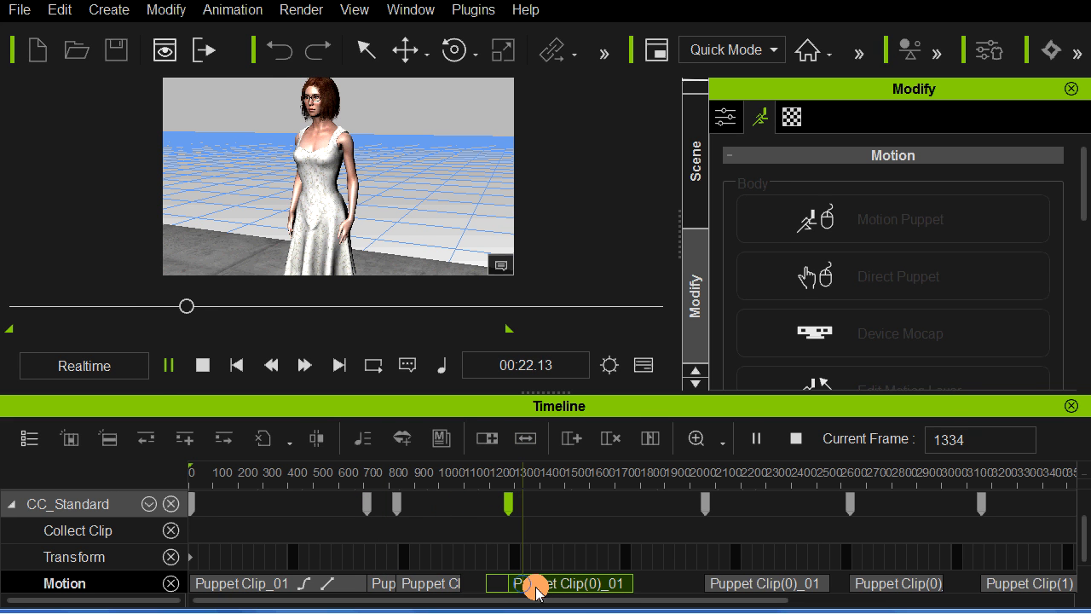
{"action": "key", "text": "space"}
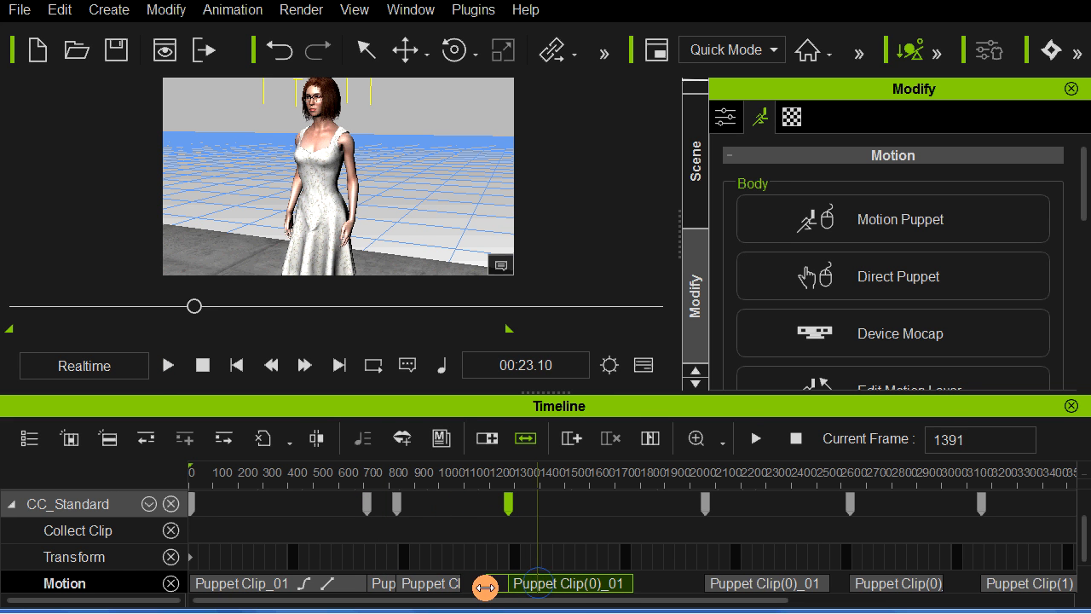
Step: Slide the copied Puppet Clip(0)_01 earlier to start at about frame 1060, overlapping the gesture clip's end, and replay the motion
{"action": "mouse_move", "coordinate": [485, 588]}
{"action": "left_mouse_down"}
{"action": "mouse_move", "coordinate": [533, 585]}
{"action": "mouse_move", "coordinate": [483, 592]}
{"action": "left_mouse_up"}
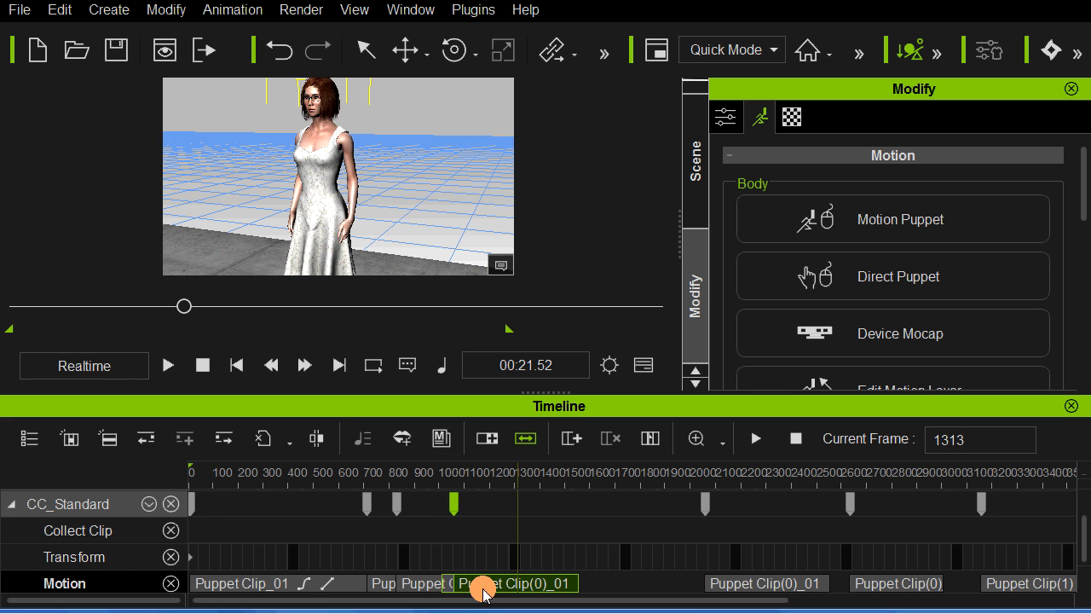
{"action": "left_click", "coordinate": [422, 561]}
{"action": "key", "text": "space"}
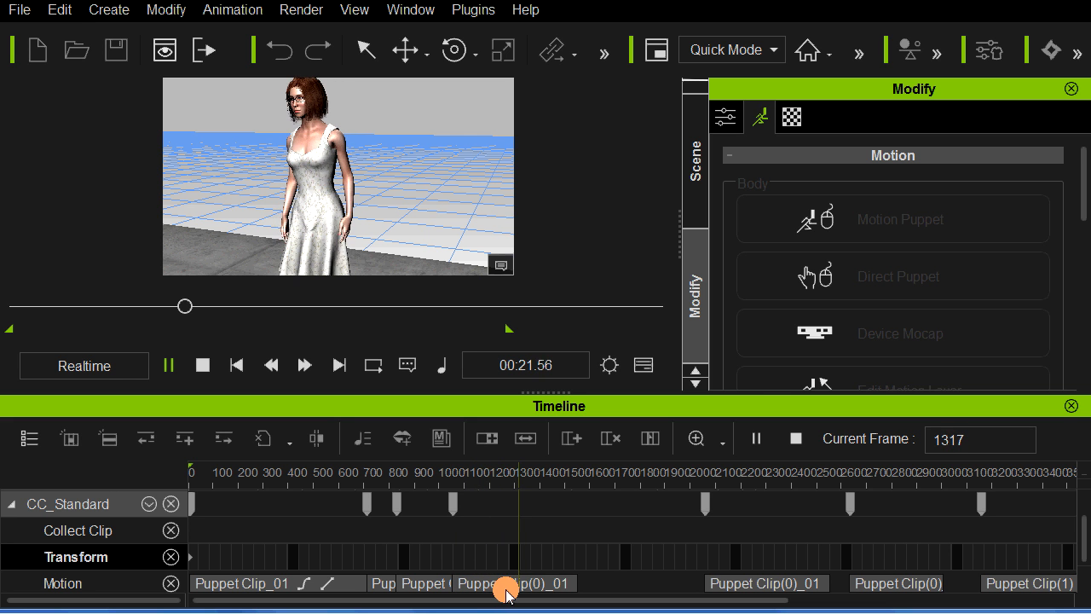
{"action": "left_click", "coordinate": [340, 271]}
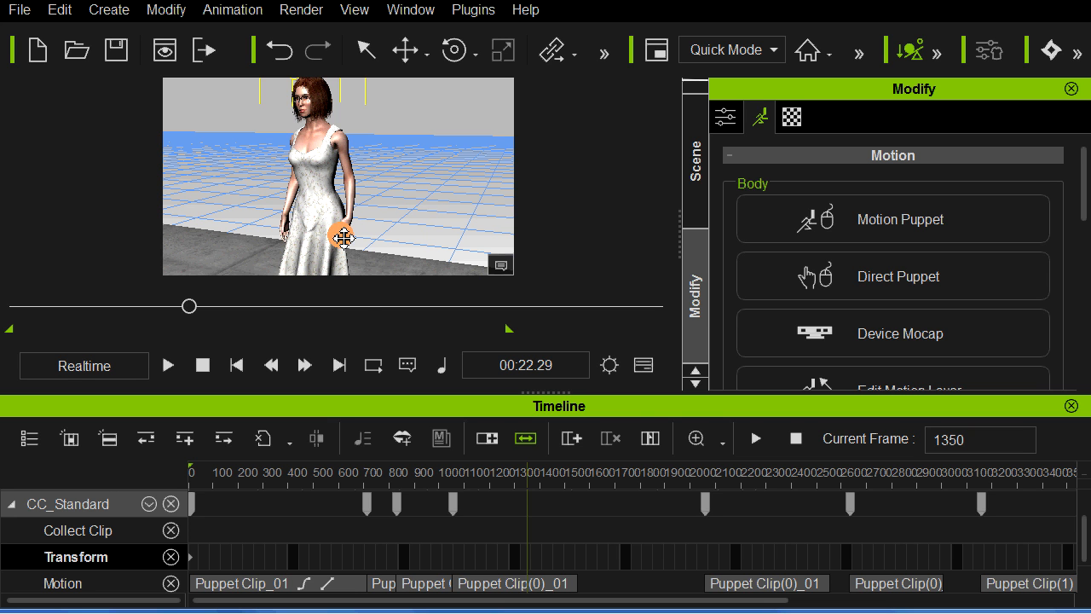
{"action": "left_click", "coordinate": [492, 585]}
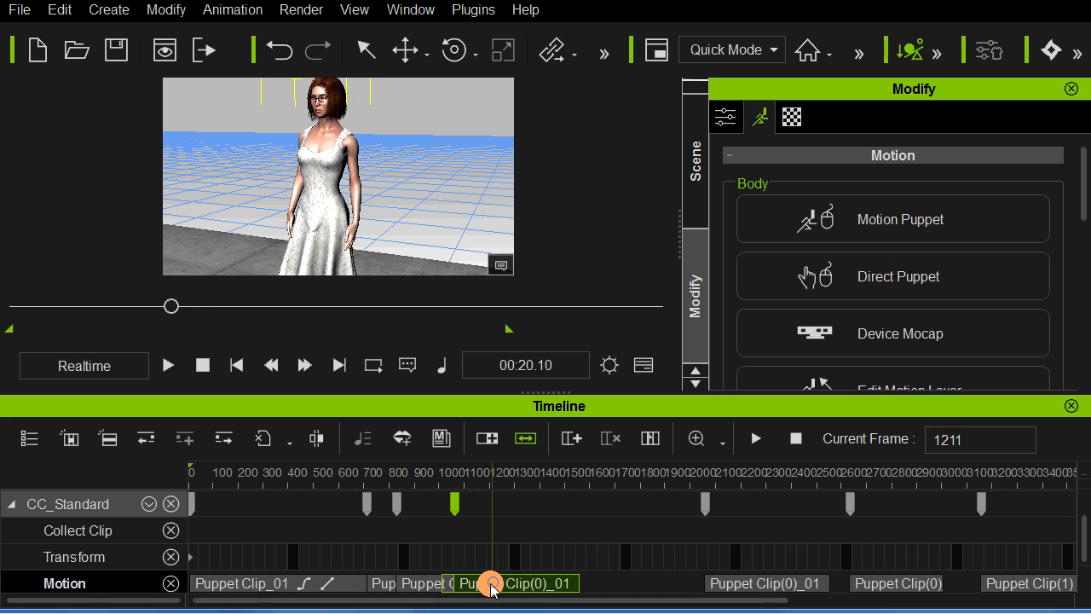
{"action": "left_click", "coordinate": [441, 559]}
{"action": "key", "text": "space"}
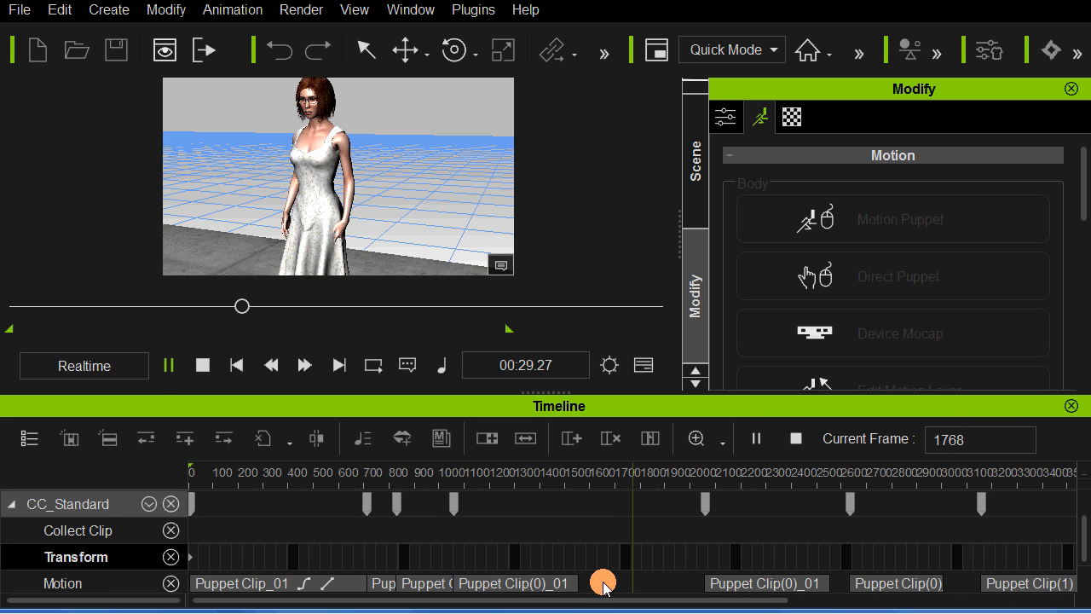
{"action": "key", "text": "space"}
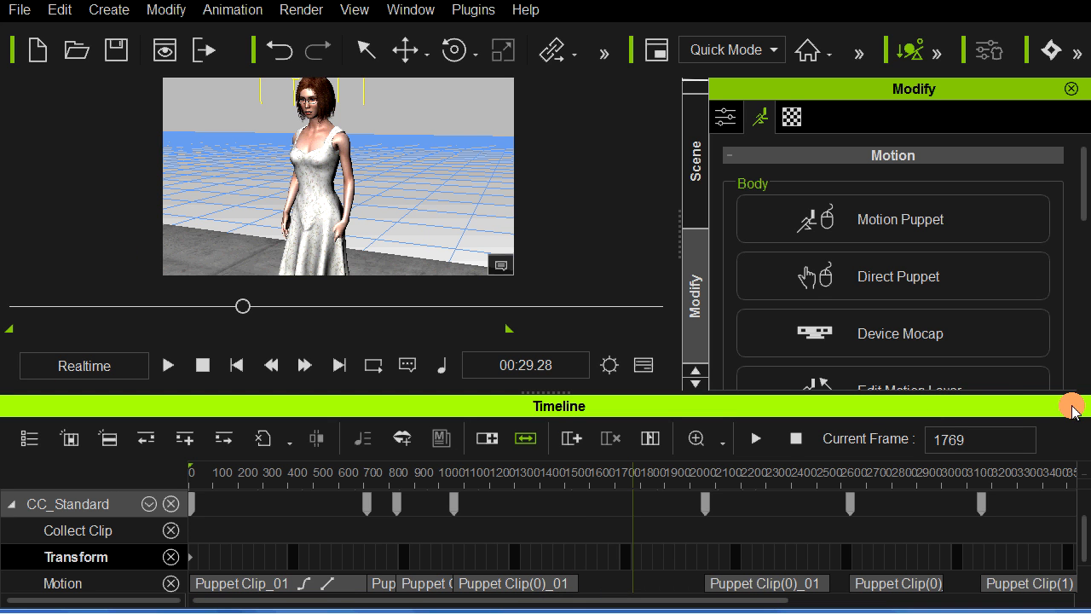
Step: Check the transition between the gesture clip and the copied Puppet Clip(0)_01, and play through to the copy's end
{"action": "left_click", "coordinate": [477, 587]}
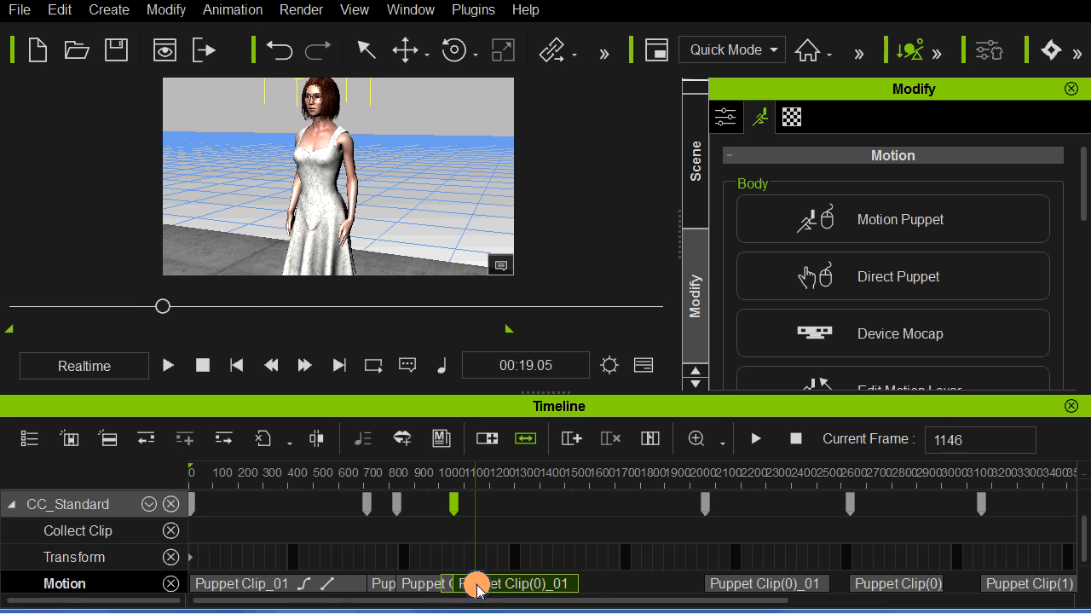
{"action": "left_click", "coordinate": [431, 583]}
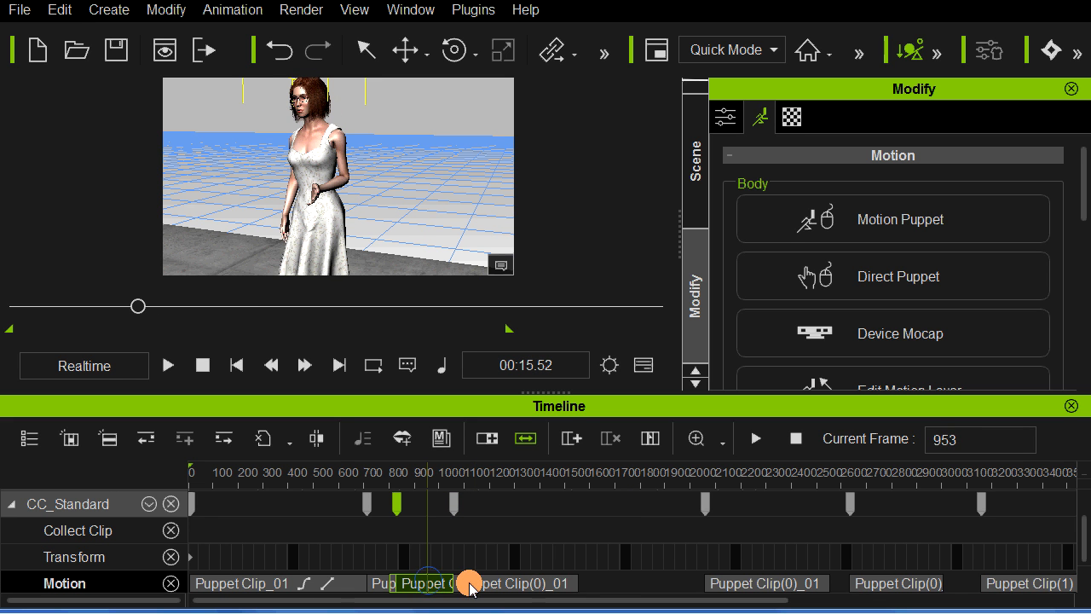
{"action": "left_click", "coordinate": [468, 583]}
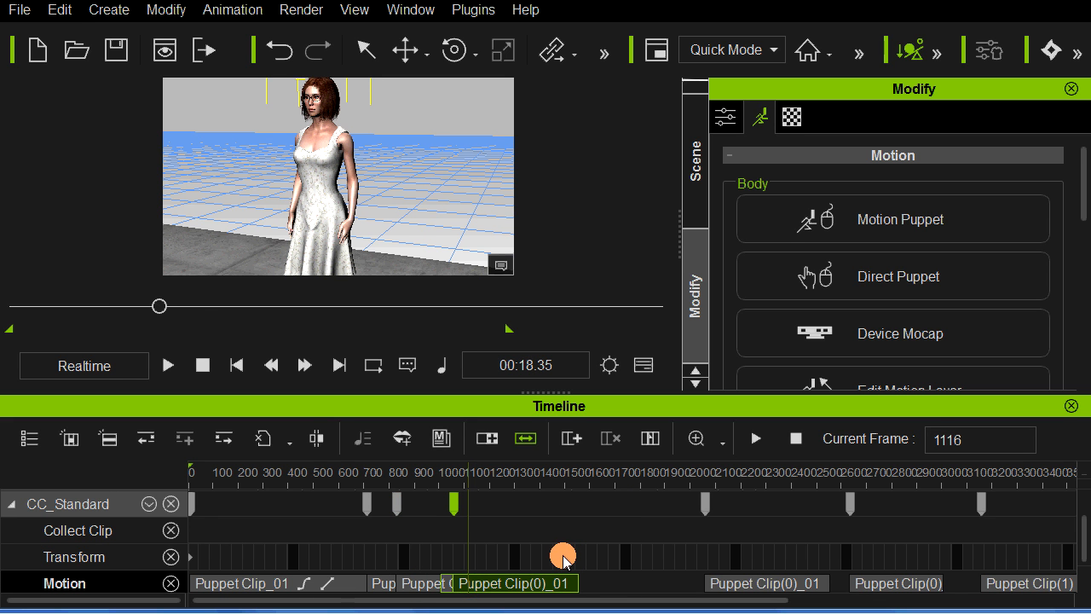
{"action": "left_click", "coordinate": [563, 558]}
{"action": "left_click", "coordinate": [539, 560]}
{"action": "key", "text": "space"}
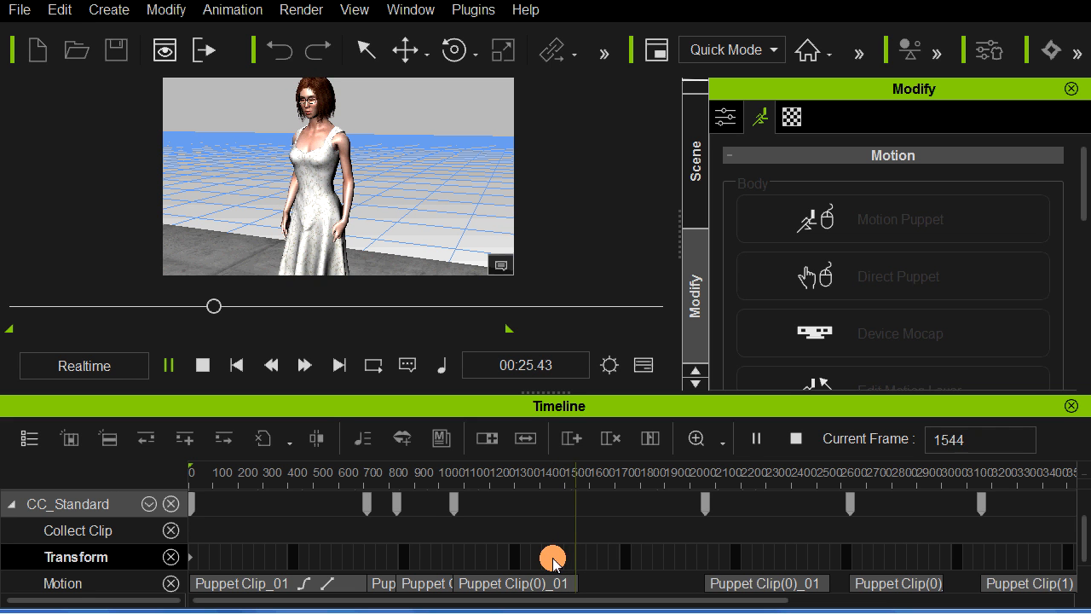
Step: Stop playback, move to frame 1482, and open Motion Puppet to preview the selected female Talk motion
{"action": "key", "text": "space"}
{"action": "left_click", "coordinate": [560, 556]}
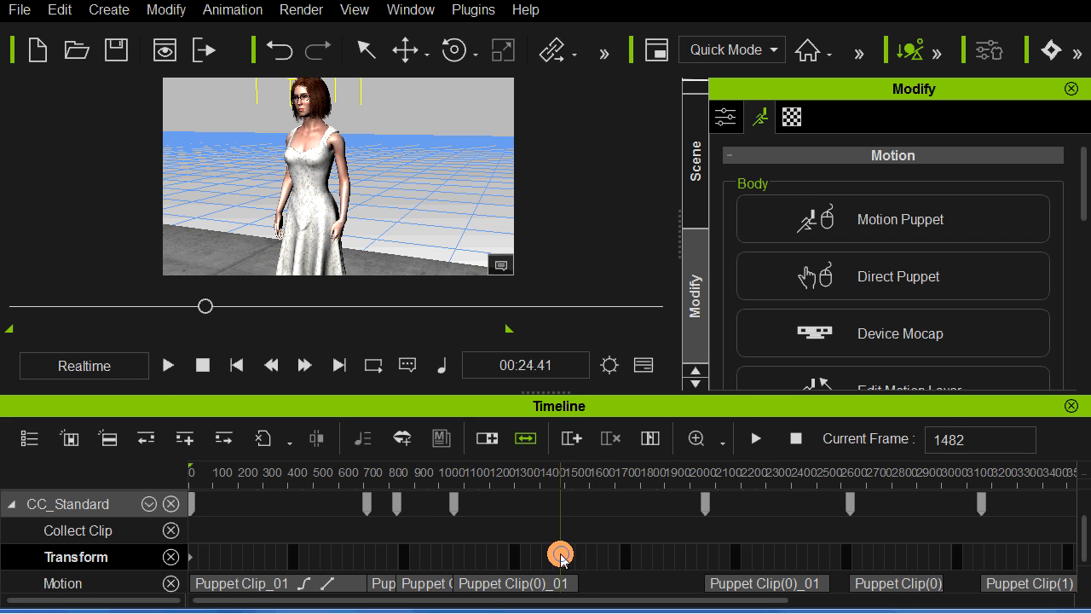
{"action": "left_click", "coordinate": [637, 368]}
{"action": "left_click", "coordinate": [804, 220]}
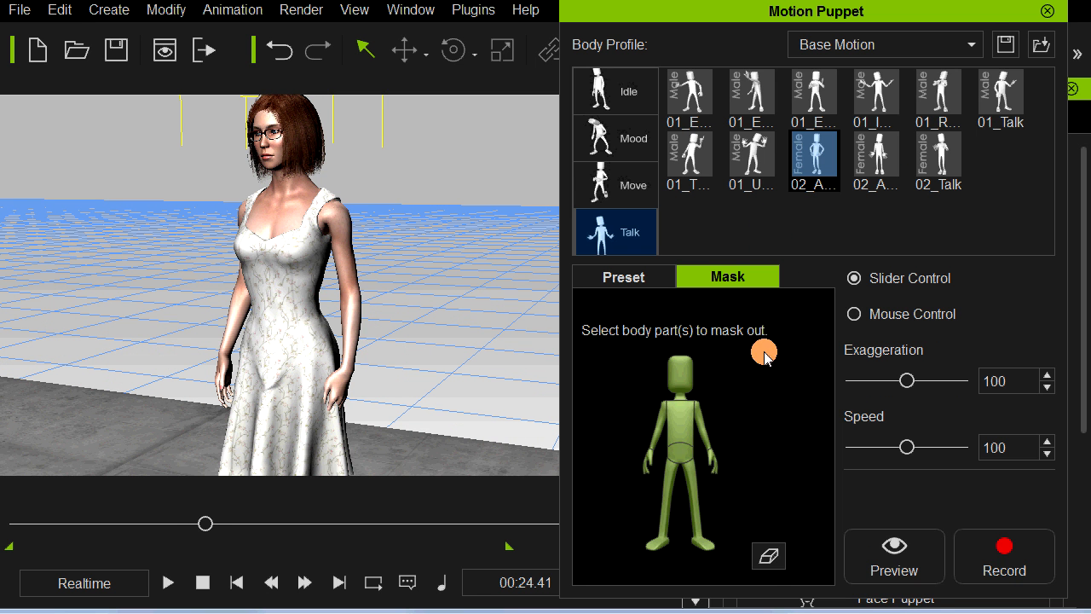
{"action": "key", "text": "space"}
{"action": "key", "text": "space"}
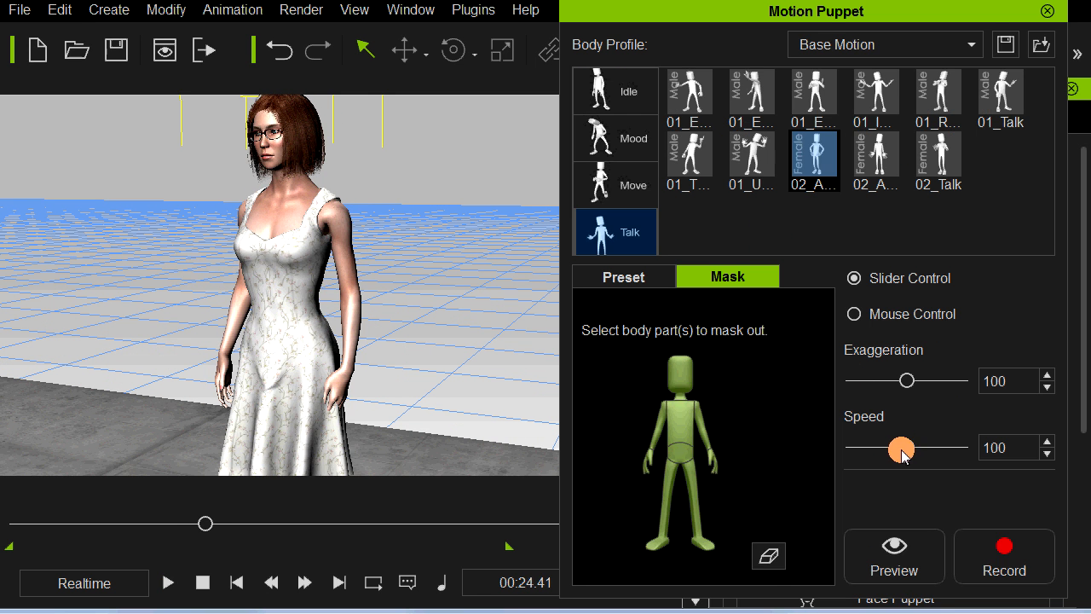
Step: Set the puppet motion's speed to 69 and its exaggeration to 51, and preview the slower, subtler gesture
{"action": "left_click_drag", "start_coordinate": [895, 448], "coordinate": [889, 447]}
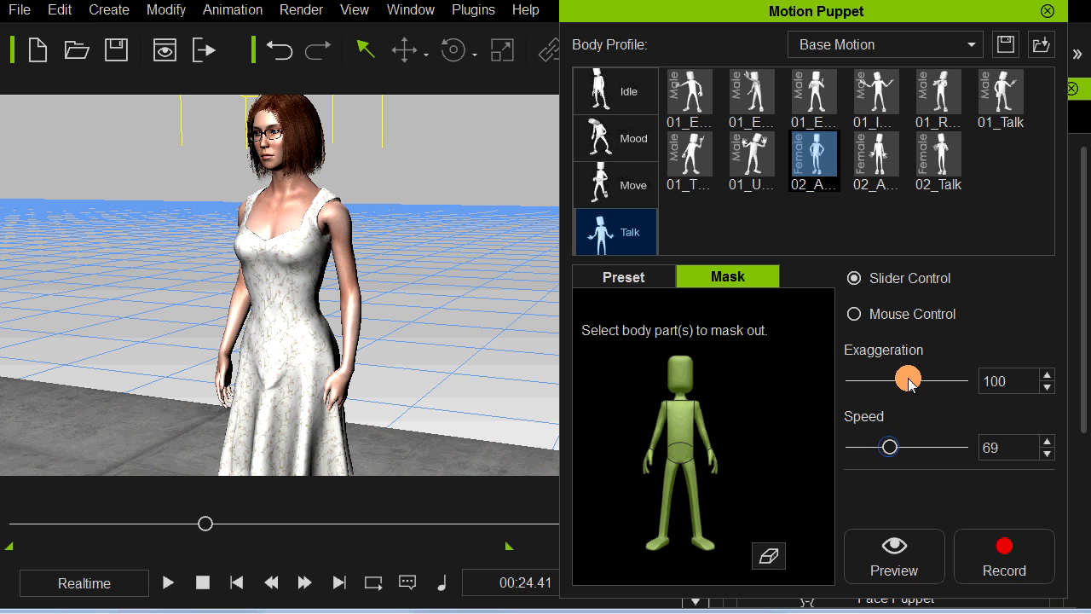
{"action": "left_click_drag", "start_coordinate": [906, 383], "coordinate": [887, 388]}
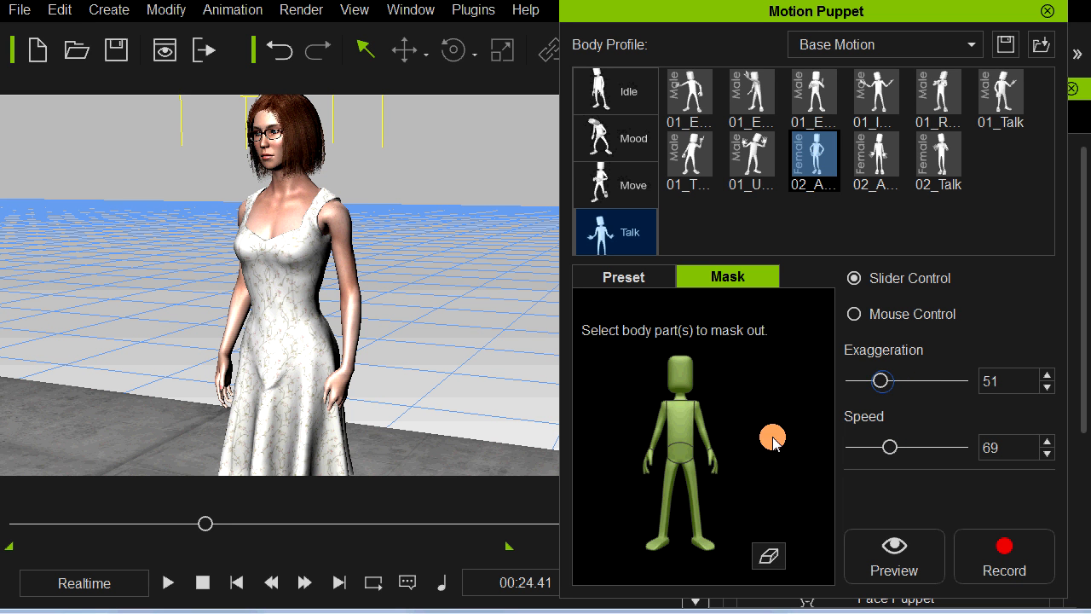
{"action": "key", "text": "space"}
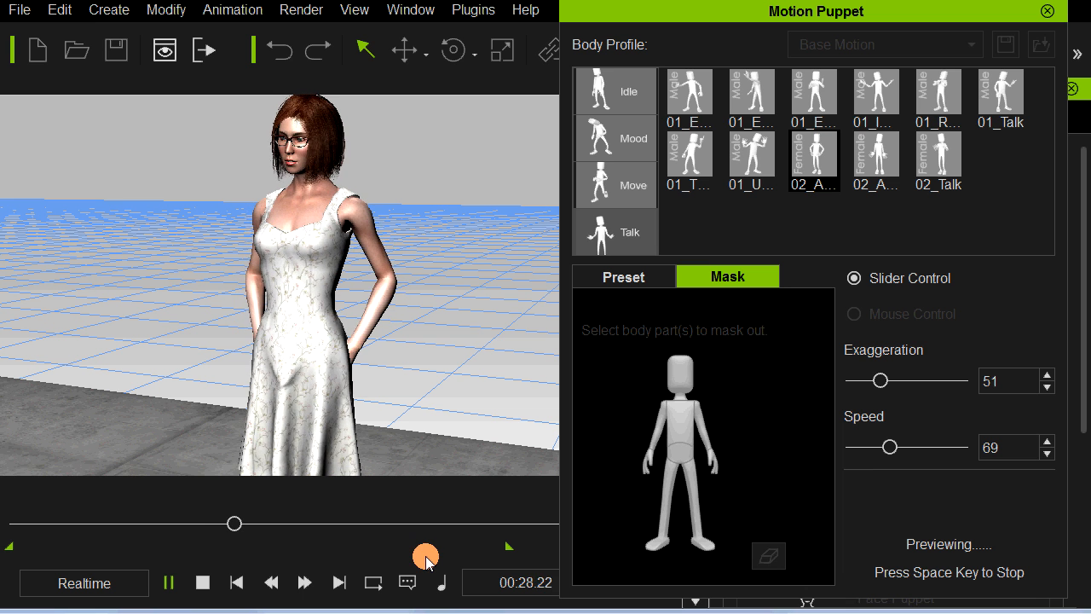
{"action": "key", "text": "space"}
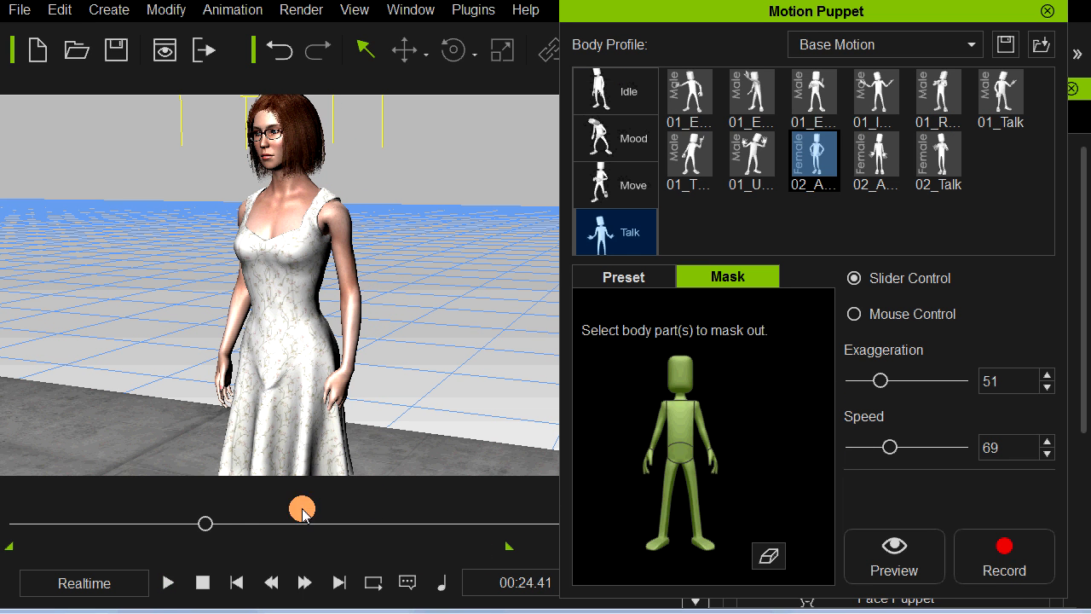
Step: Preview the puppet gesture from 00:25.57, record it from there to about 00:31.42, and close Motion Puppet
{"action": "left_click_drag", "start_coordinate": [208, 526], "coordinate": [211, 526]}
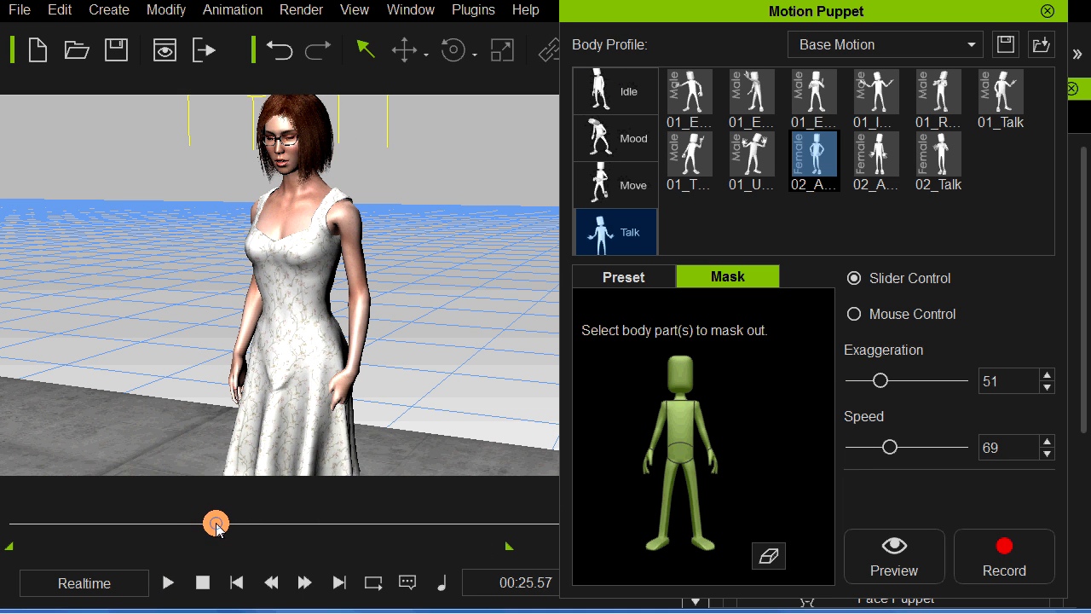
{"action": "key", "text": "space"}
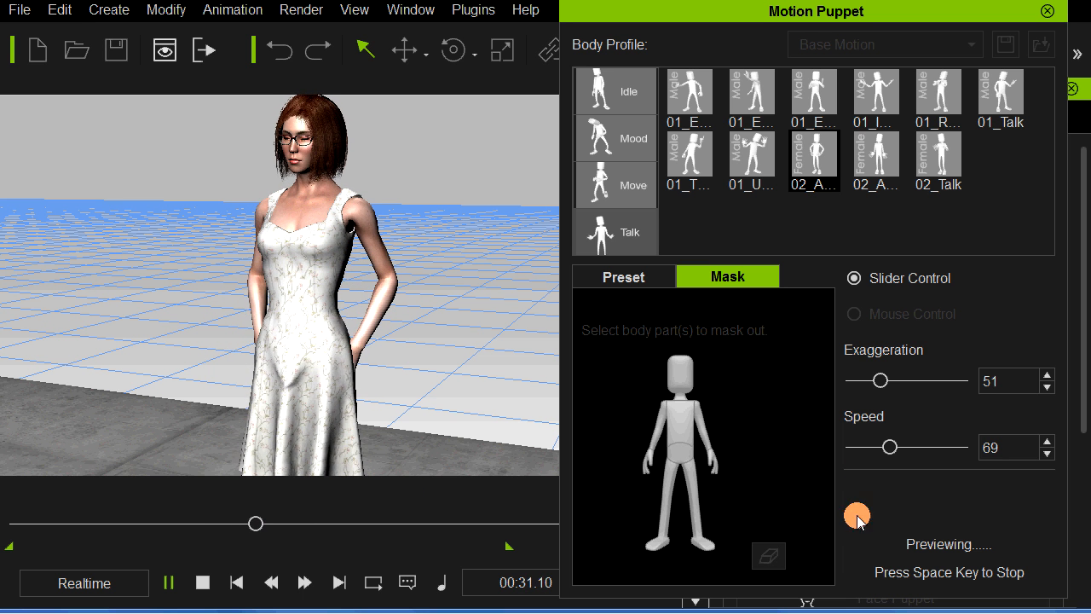
{"action": "key", "text": "space"}
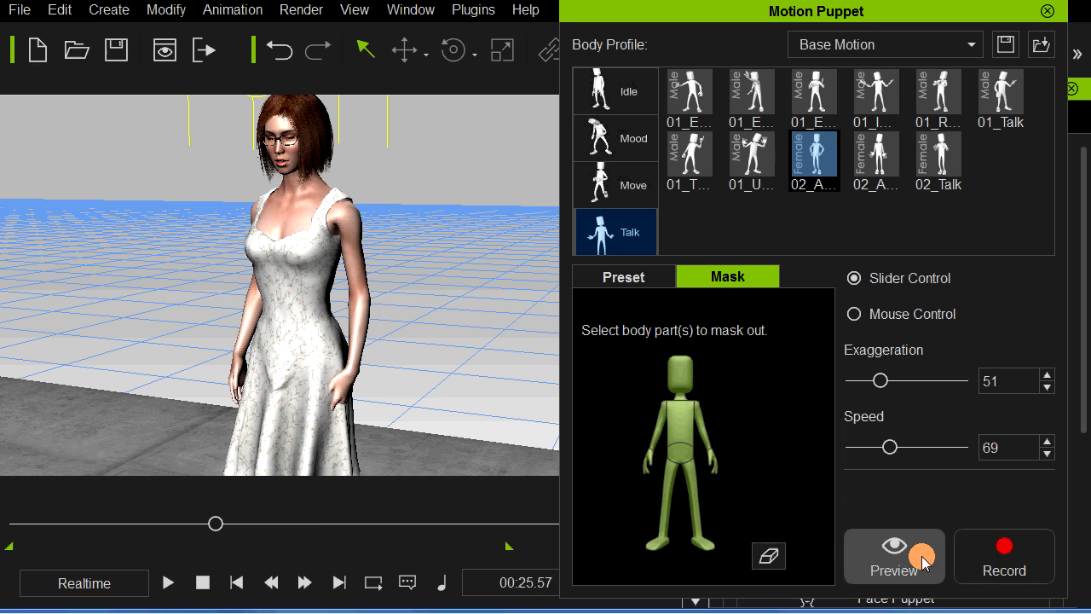
{"action": "left_click", "coordinate": [967, 556]}
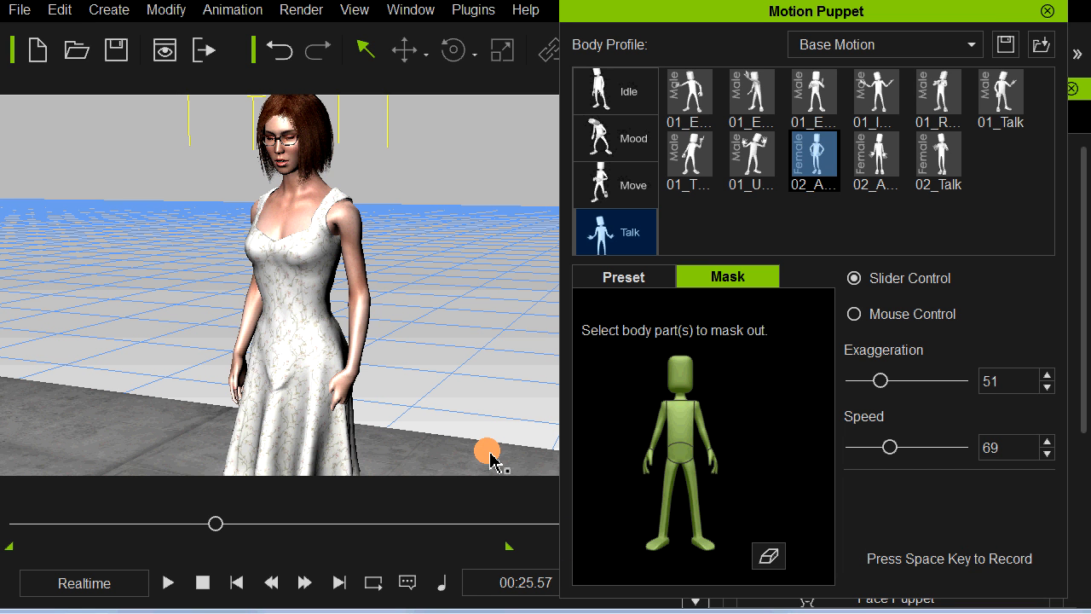
{"action": "key", "text": "space"}
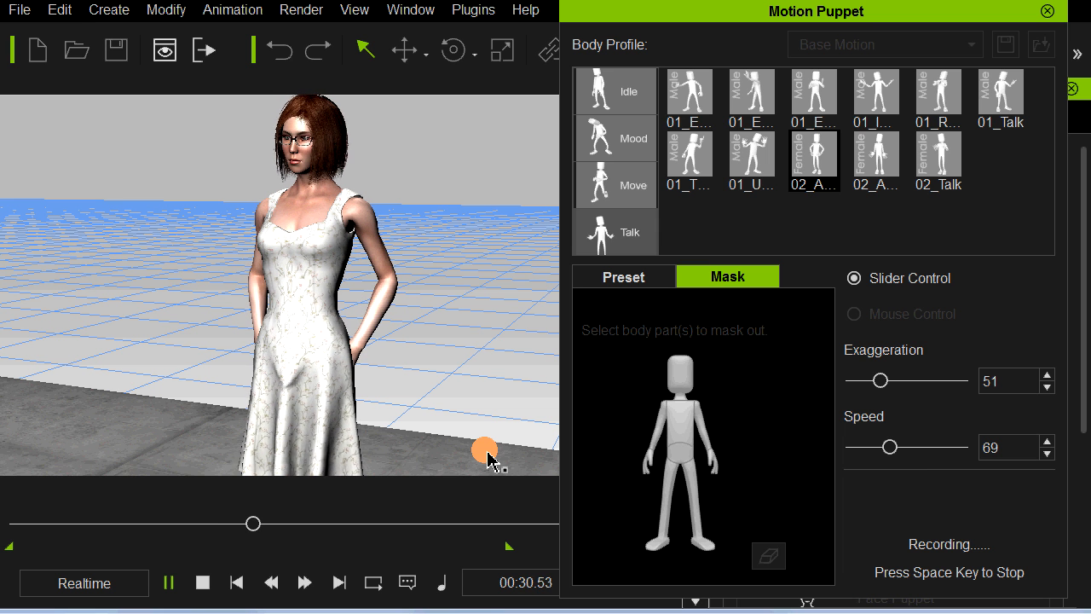
{"action": "key", "text": "space"}
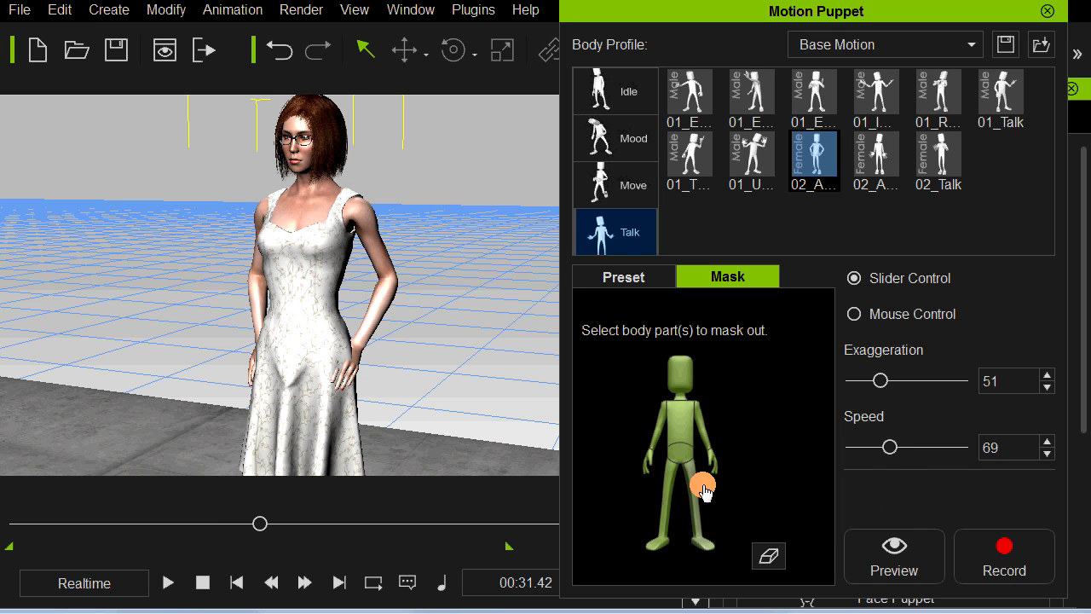
{"action": "left_click", "coordinate": [1043, 17]}
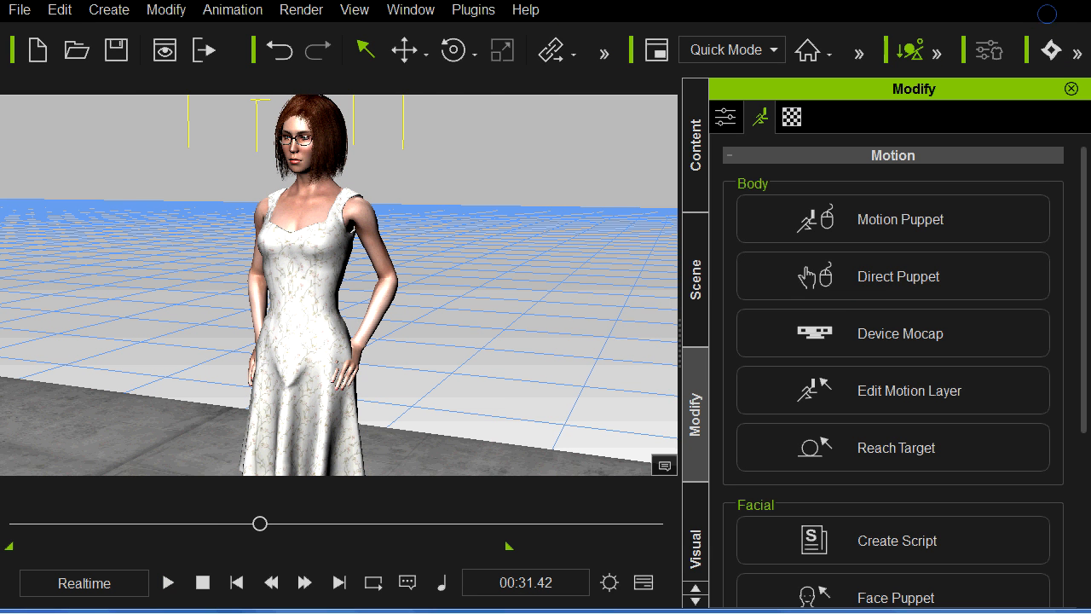
Step: Play the junction into the newly recorded gesture clip on the Motion track, and slide that clip slightly earlier to overlap the preceding clip
{"action": "left_click", "coordinate": [641, 584]}
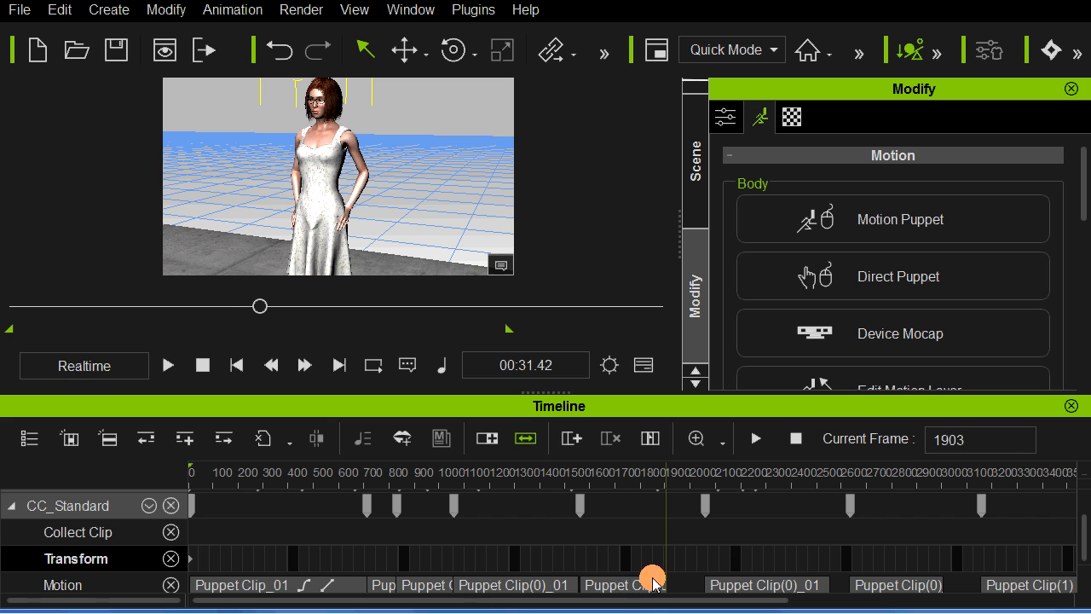
{"action": "left_click", "coordinate": [629, 588]}
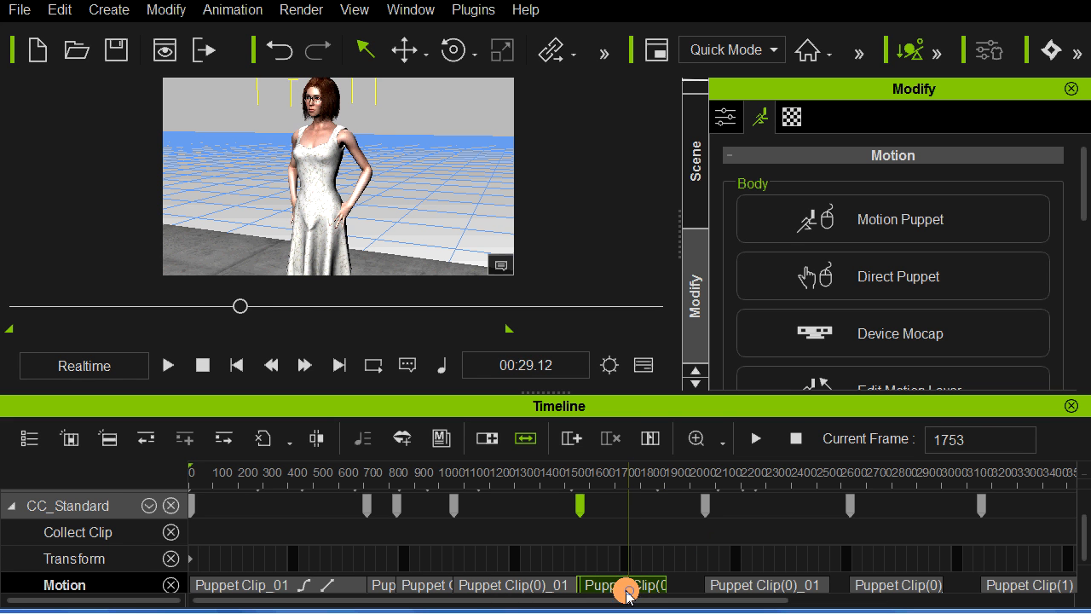
{"action": "left_click", "coordinate": [561, 588]}
{"action": "key", "text": "space"}
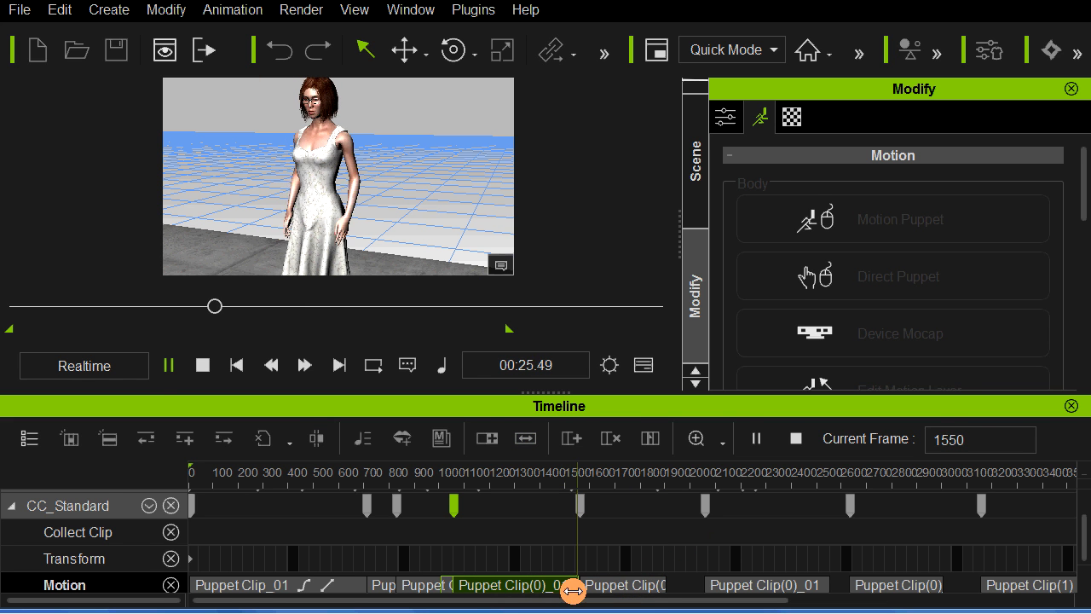
{"action": "left_click", "coordinate": [613, 590]}
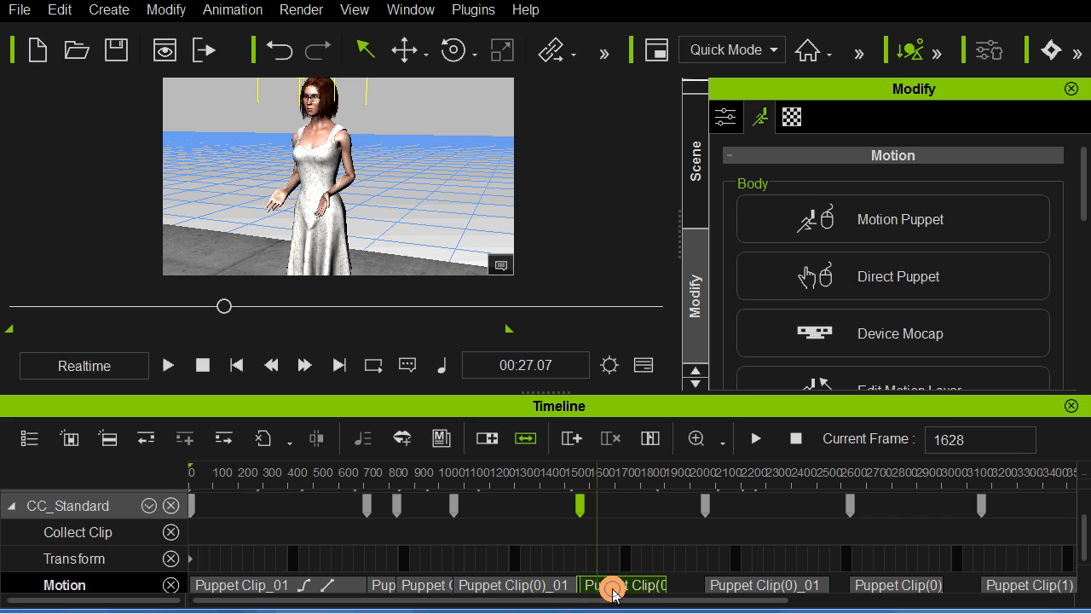
{"action": "left_click", "coordinate": [609, 589]}
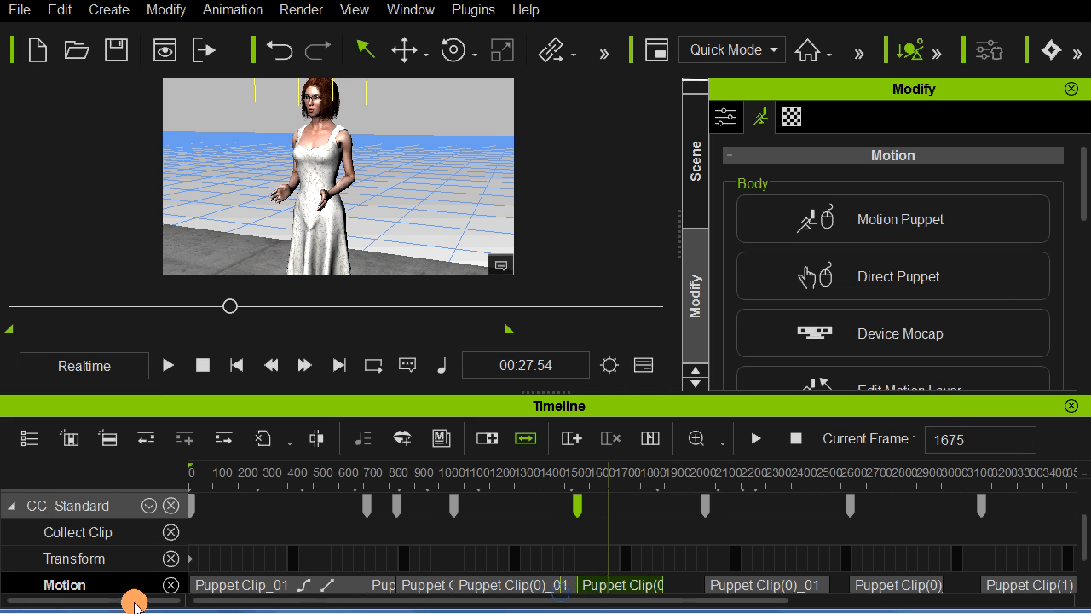
Step: Set the new gesture clip's transition curve to Ease In Out and replay the blend
{"action": "right_click", "coordinate": [606, 587]}
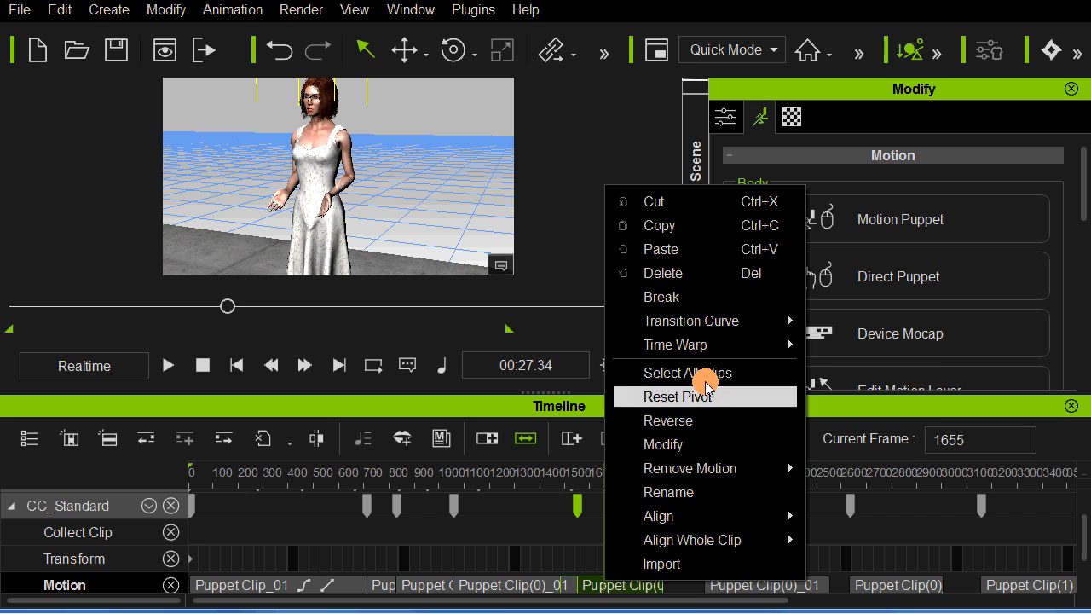
{"action": "mouse_move", "coordinate": [706, 321]}
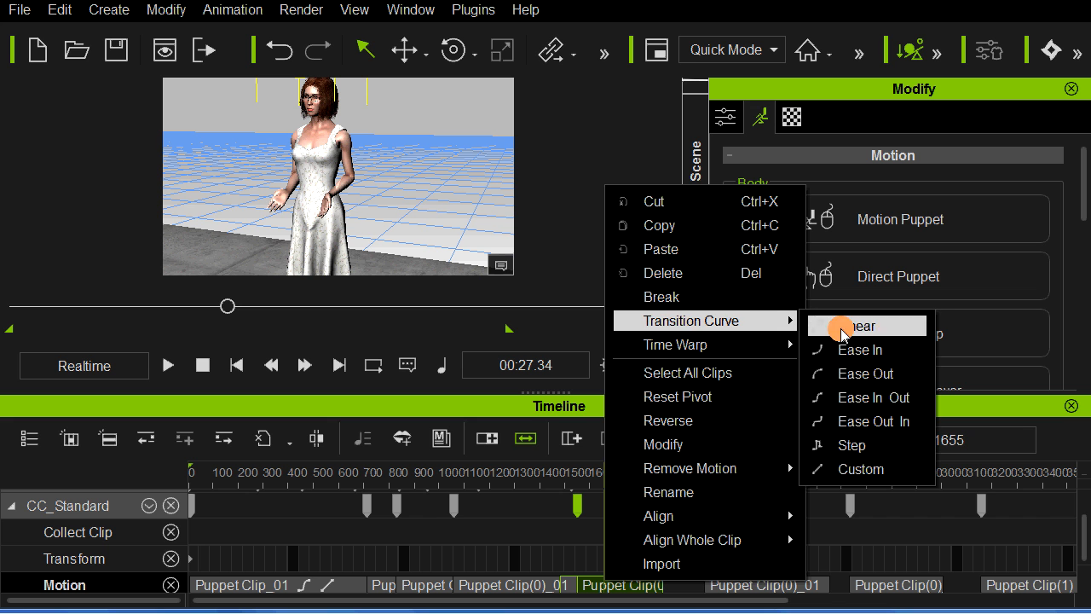
{"action": "left_click", "coordinate": [870, 398]}
{"action": "left_click", "coordinate": [550, 562]}
{"action": "key", "text": "space"}
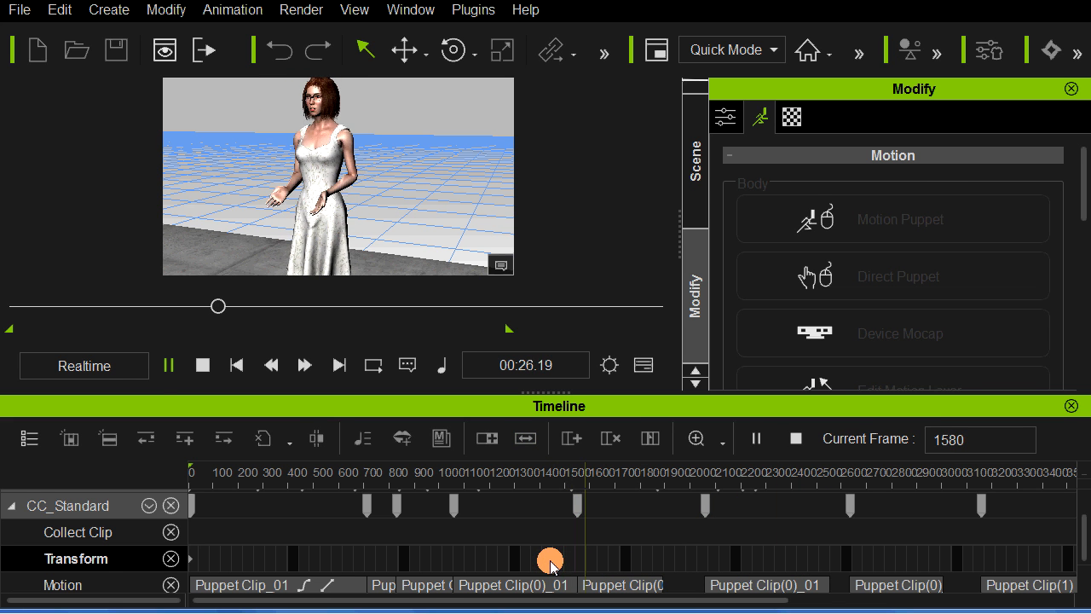
Step: Slide the new gesture clip slightly later to start at about frame 1557 and replay it
{"action": "left_click", "coordinate": [586, 595]}
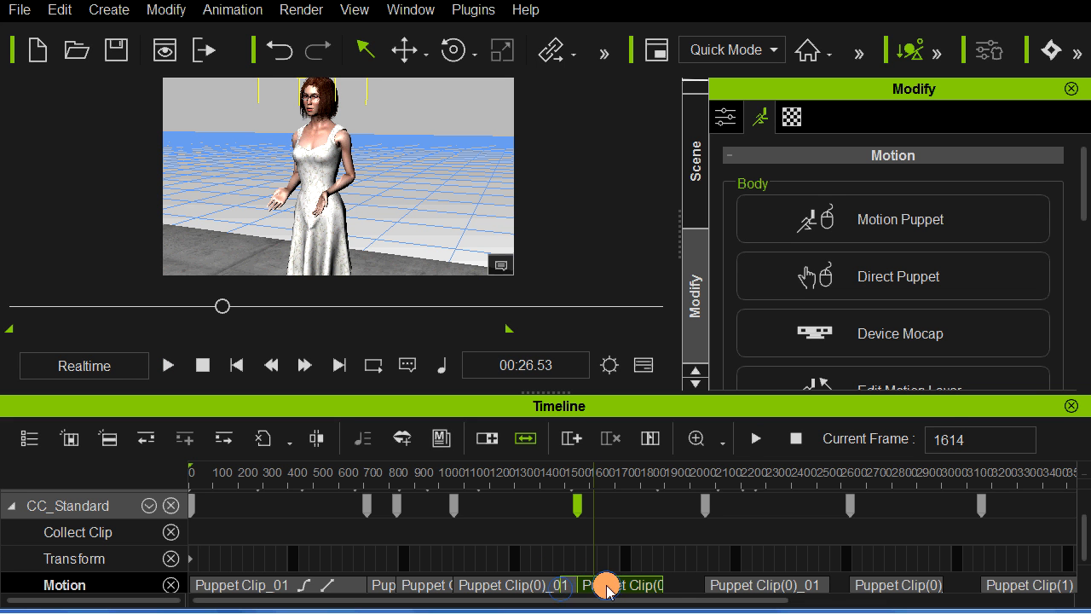
{"action": "left_click_drag", "start_coordinate": [605, 591], "coordinate": [608, 591]}
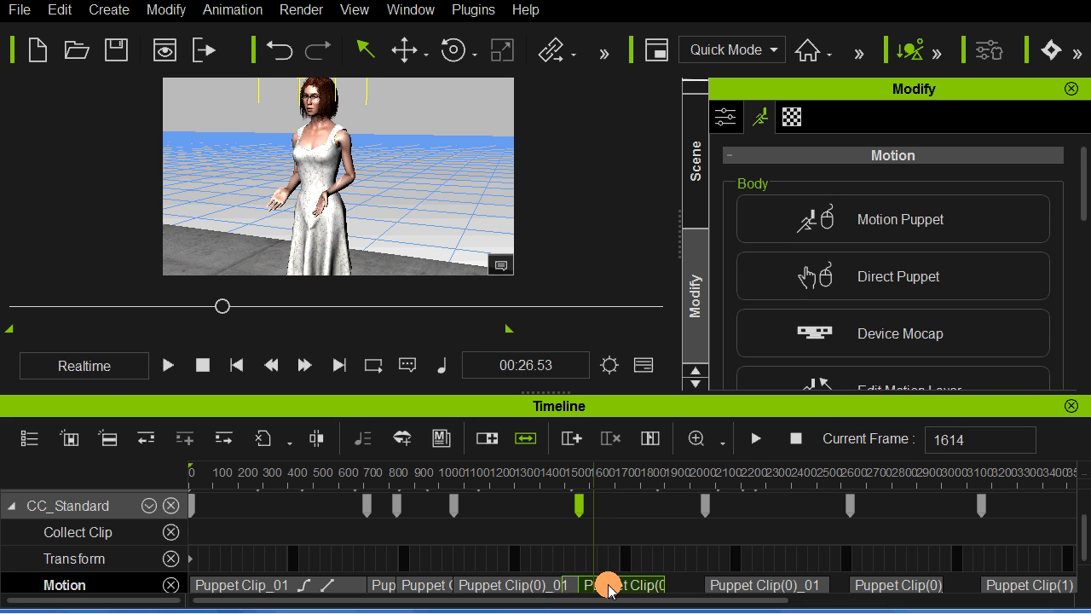
{"action": "left_click", "coordinate": [555, 559]}
{"action": "key", "text": "space"}
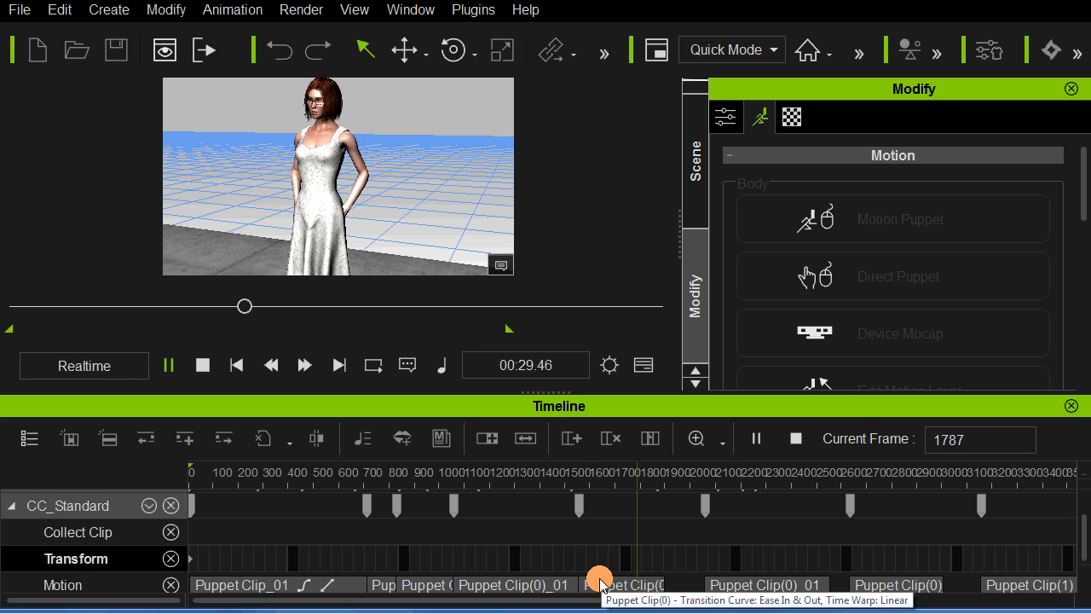
Step: Lengthen the new gesture clip so it ends at about frame 1920, and replay it
{"action": "left_click", "coordinate": [600, 583]}
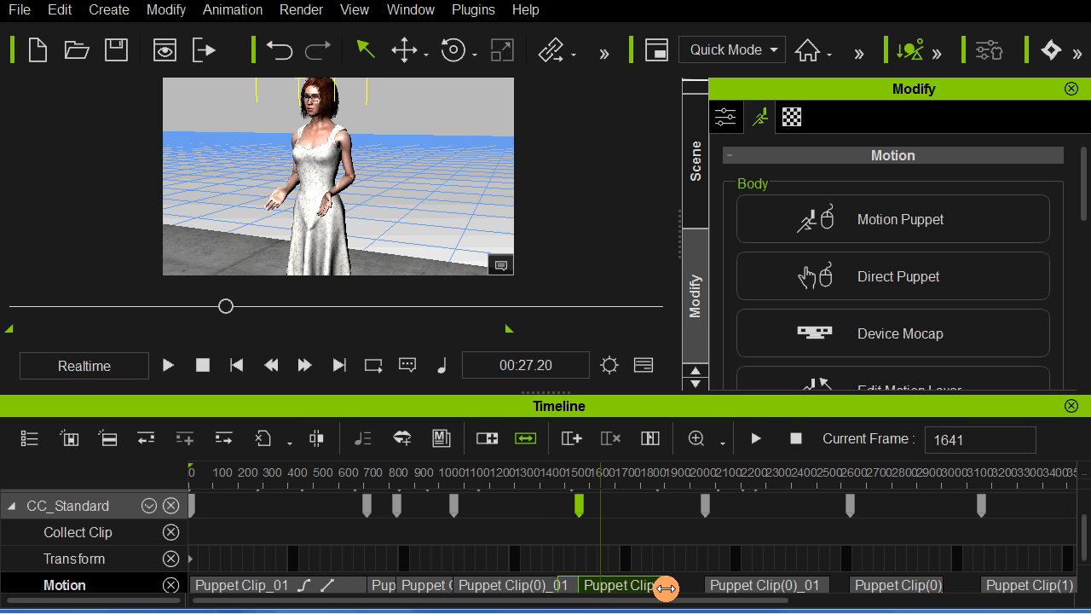
{"action": "left_click", "coordinate": [527, 438]}
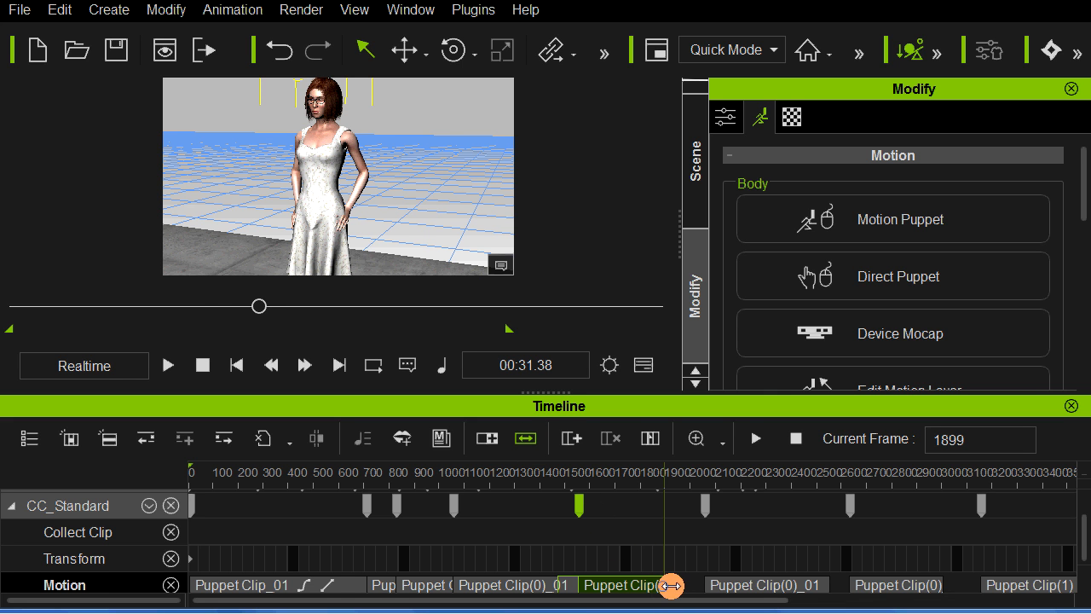
{"action": "left_click", "coordinate": [553, 562]}
{"action": "key", "text": "space"}
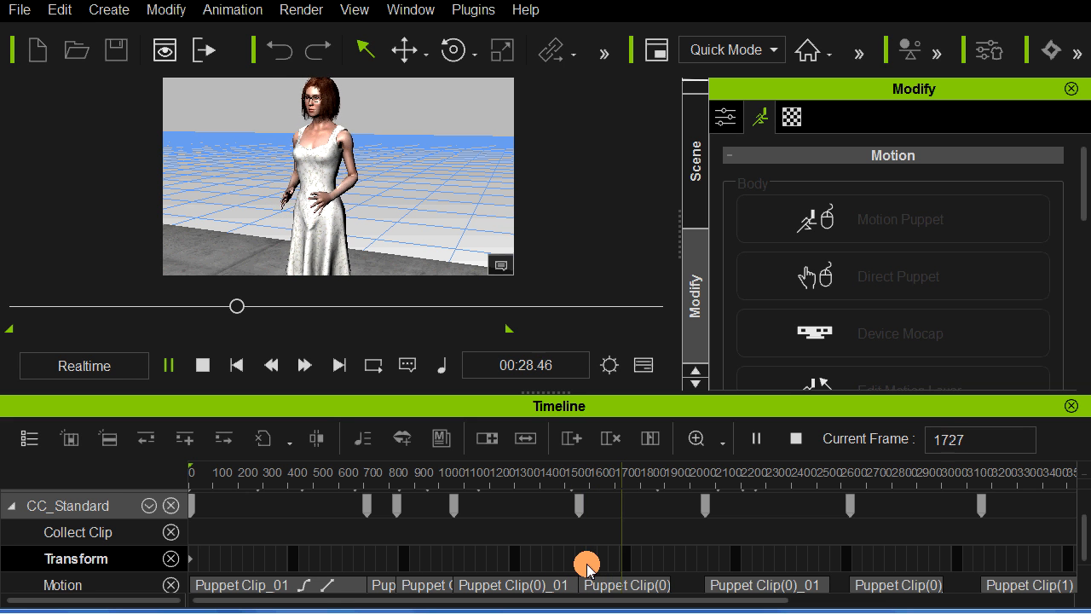
Step: Slide the following Puppet Clip(0)_01 earlier to start at about frame 1920, against the gesture clip's end, and replay the motion
{"action": "left_click", "coordinate": [724, 588]}
{"action": "left_click_drag", "start_coordinate": [724, 588], "coordinate": [688, 588]}
{"action": "left_click", "coordinate": [643, 560]}
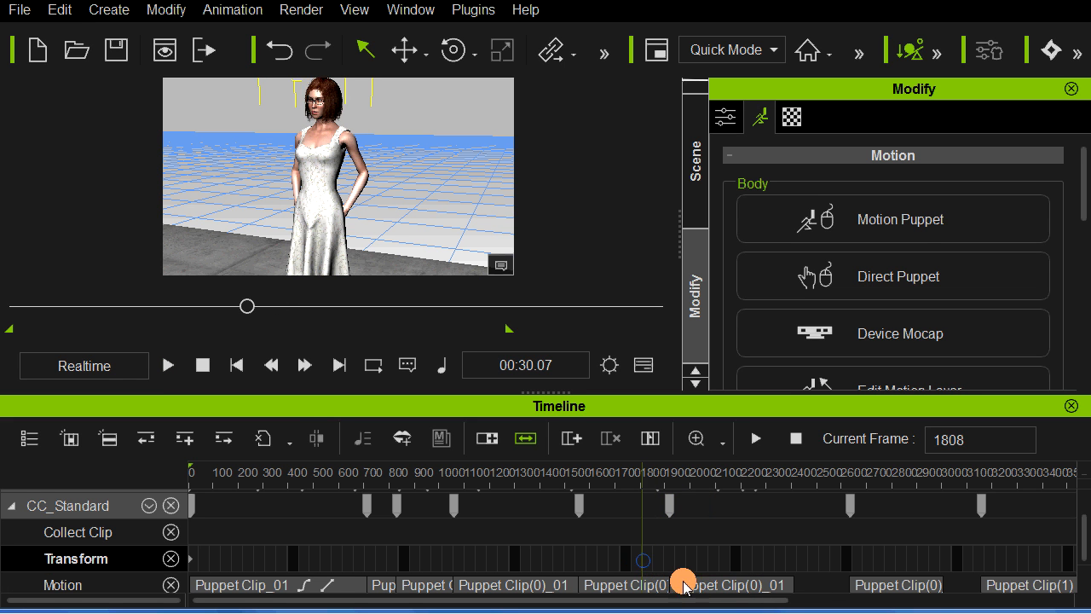
{"action": "key", "text": "space"}
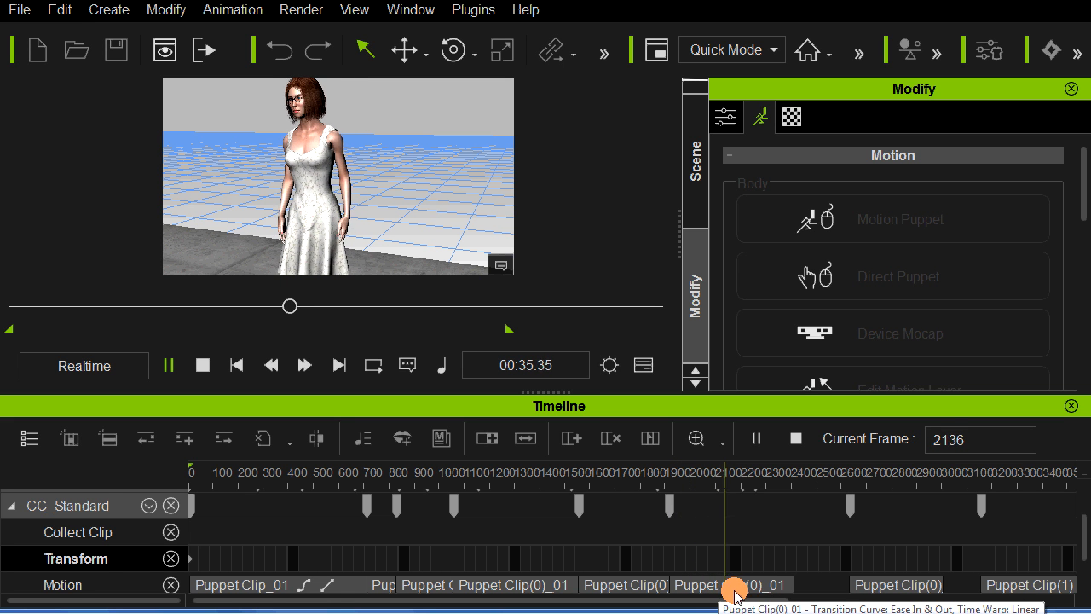
Step: Review the last two motion clips and move Puppet Clip(1) ahead of Puppet Clip(0)_02_02, starting at about frame 2500
{"action": "left_click", "coordinate": [860, 586]}
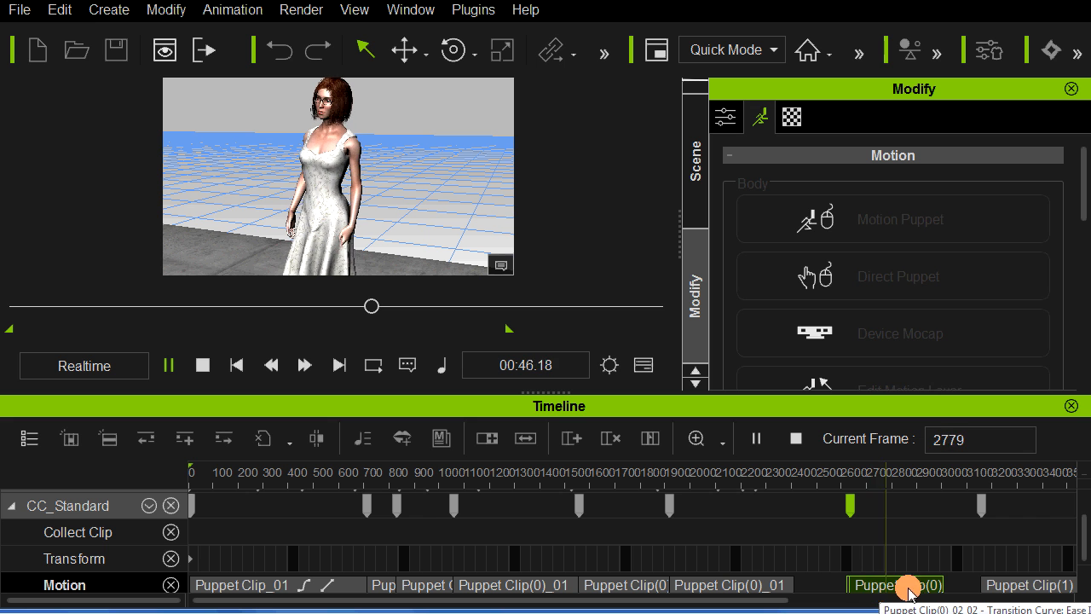
{"action": "left_click", "coordinate": [993, 588]}
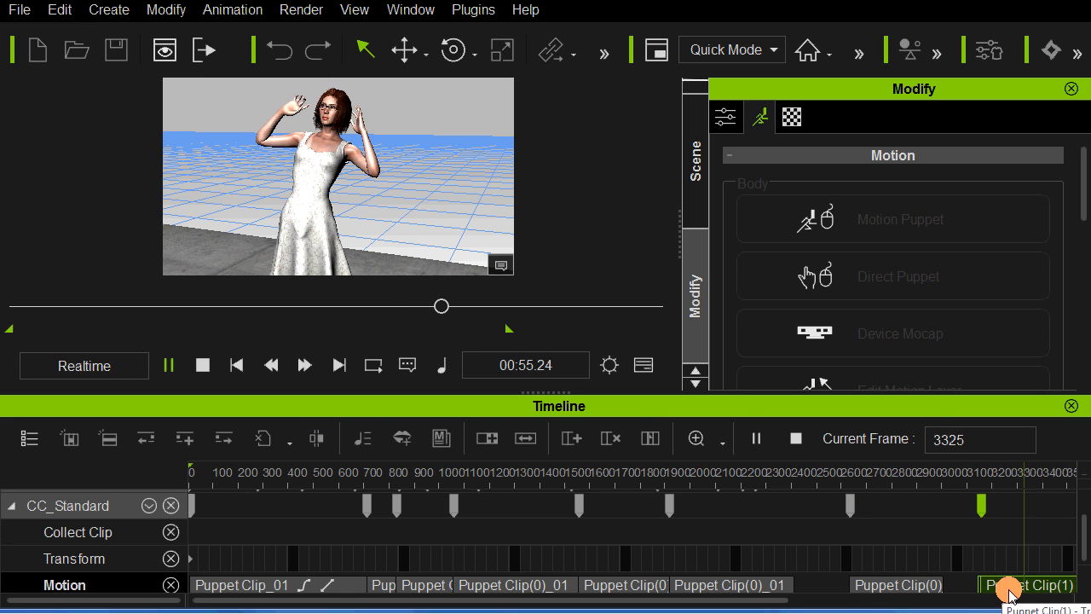
{"action": "left_click", "coordinate": [999, 588]}
{"action": "left_click_drag", "start_coordinate": [998, 588], "coordinate": [807, 594]}
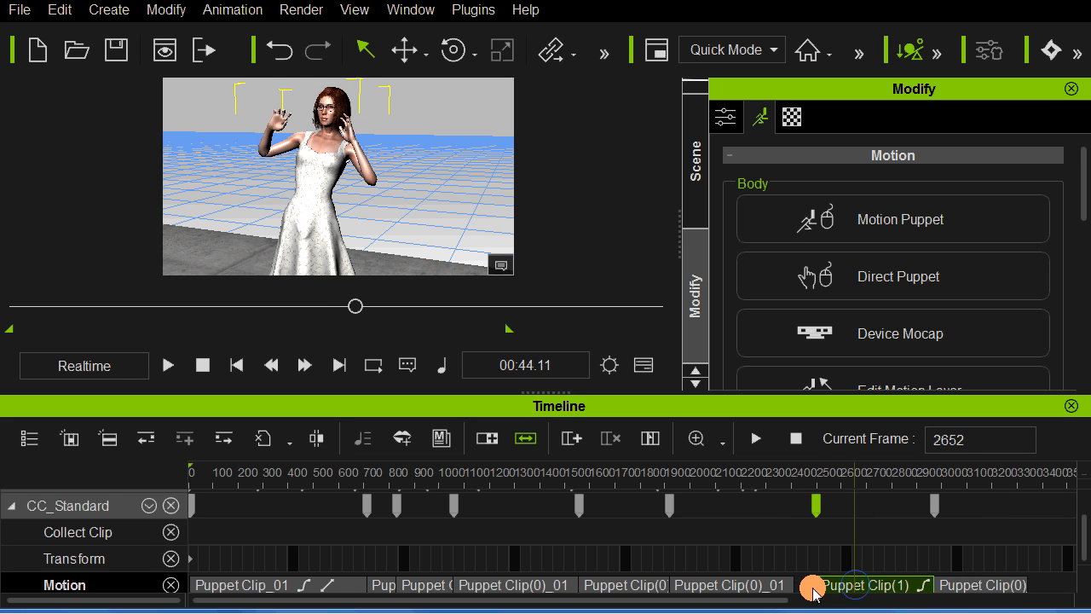
Step: Slide Puppet Clip(1) earlier to start at about frame 2325, overlapping the end of Puppet Clip(0)_01, and move to frame 2228
{"action": "key", "text": "space"}
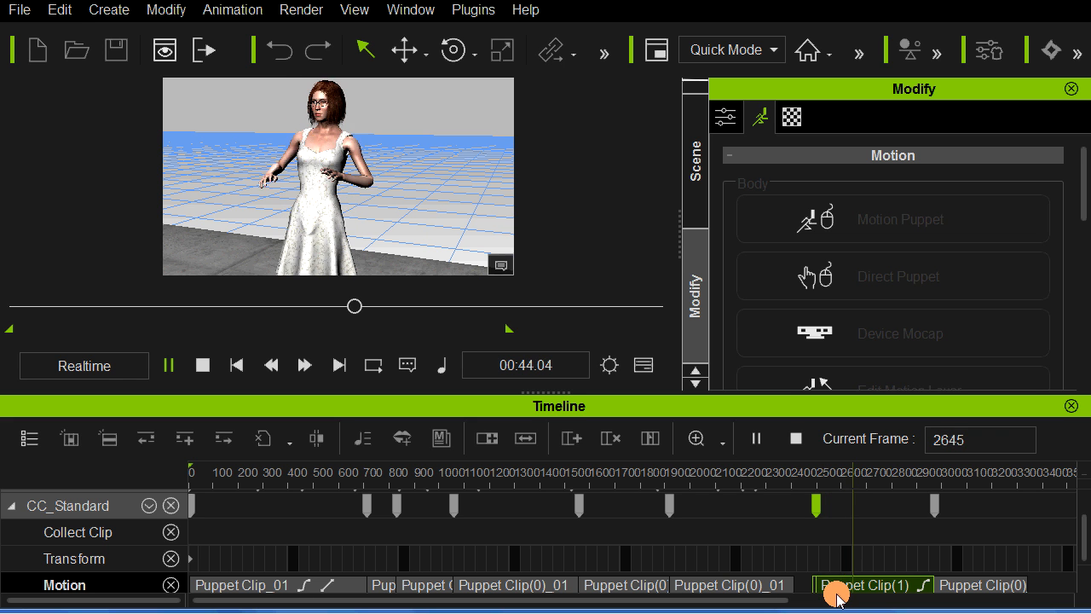
{"action": "key", "text": "space"}
{"action": "left_click_drag", "start_coordinate": [833, 594], "coordinate": [748, 562]}
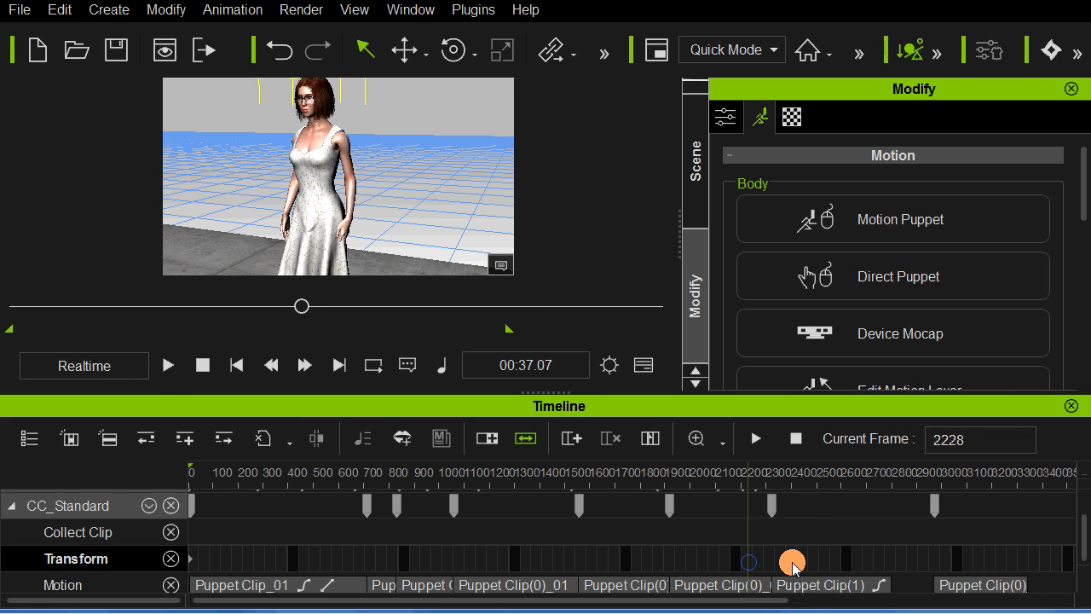
Step: Replay the transition from Puppet Clip(0)_01 into Puppet Clip(1), starting from several points between about frames 2070 and 2230
{"action": "key", "text": "space"}
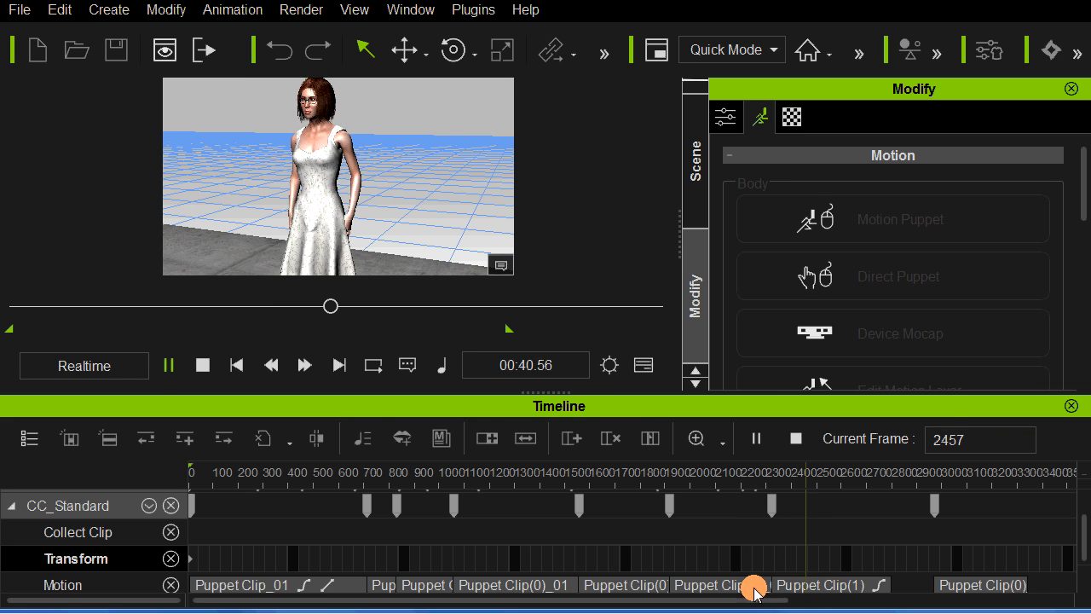
{"action": "key", "text": "space"}
{"action": "left_click", "coordinate": [719, 562]}
{"action": "key", "text": "space"}
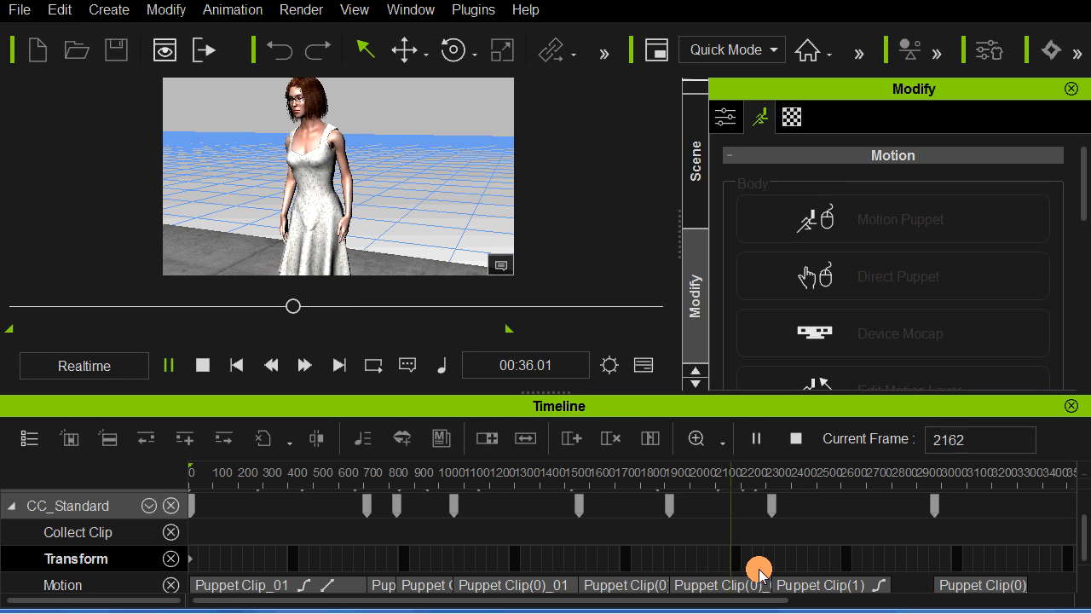
{"action": "key", "text": "space"}
{"action": "left_click_drag", "start_coordinate": [709, 563], "coordinate": [695, 562]}
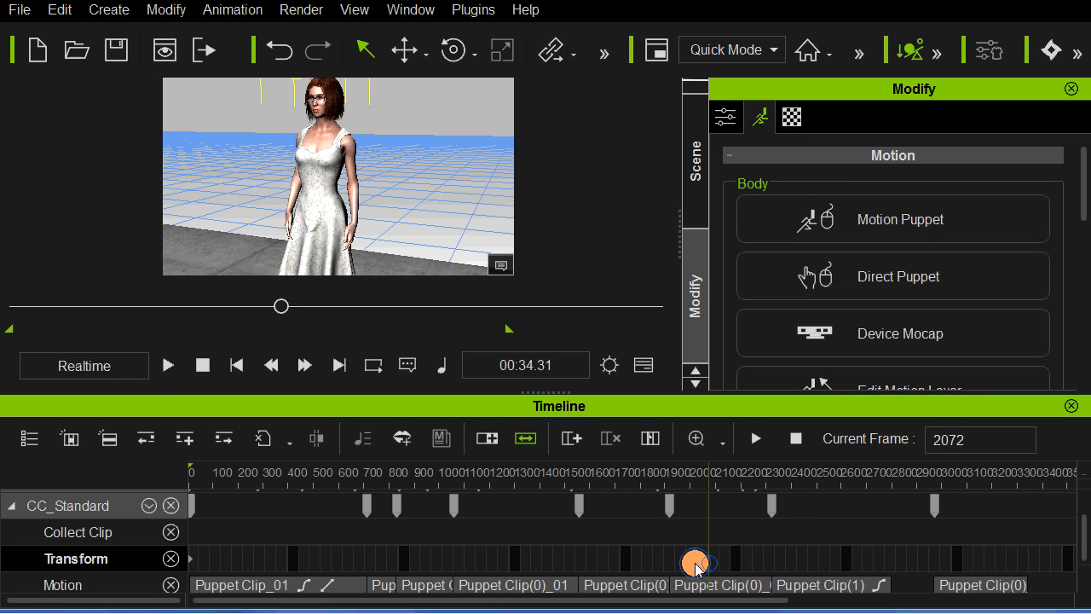
{"action": "key", "text": "space"}
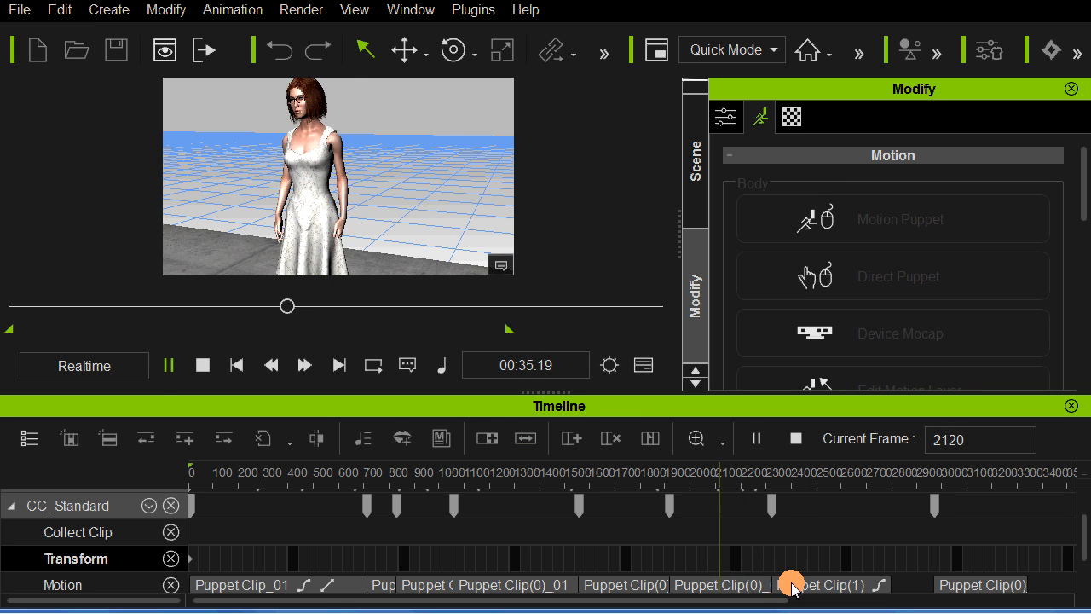
{"action": "key", "text": "space"}
Step: Slide Puppet Clip(1) earlier in two moves to start at about frame 2045, replaying the transition after each move
{"action": "left_click_drag", "start_coordinate": [800, 586], "coordinate": [747, 590]}
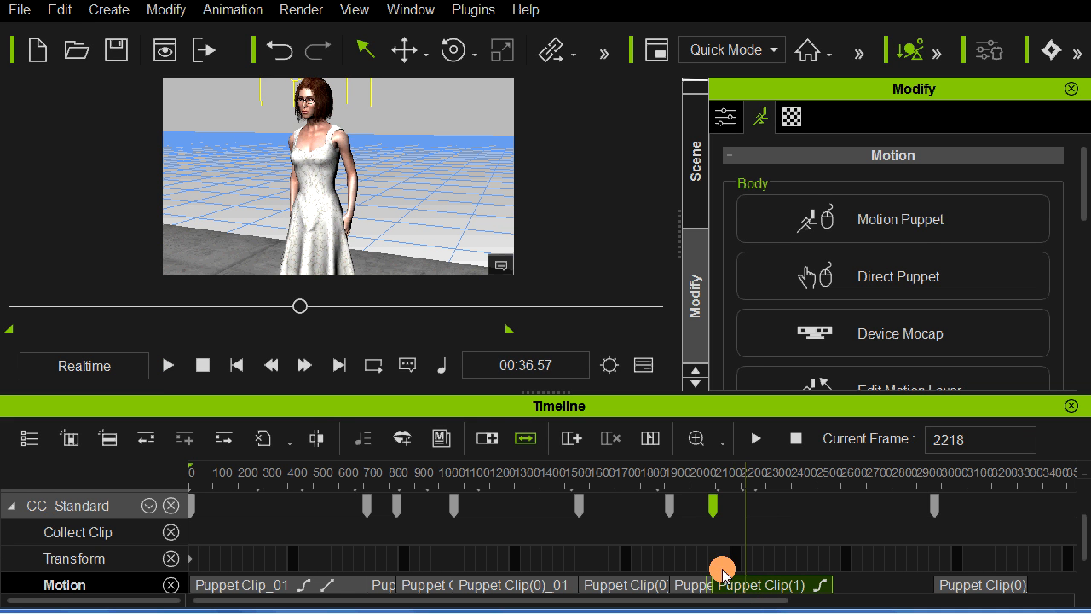
{"action": "left_click", "coordinate": [722, 567]}
{"action": "key", "text": "space"}
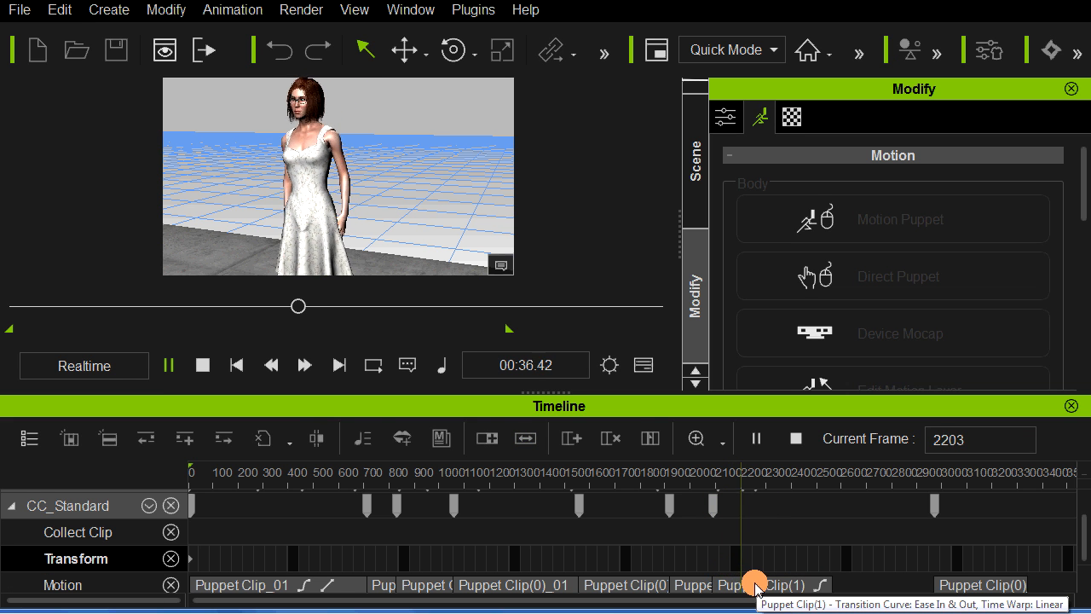
{"action": "left_click", "coordinate": [758, 586]}
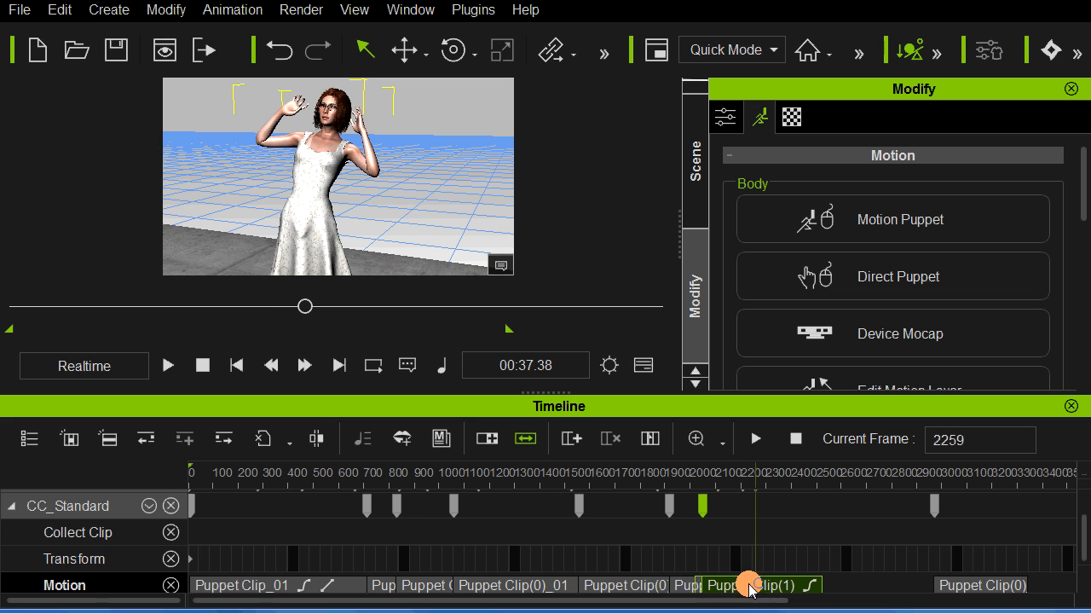
{"action": "left_click", "coordinate": [686, 564]}
{"action": "key", "text": "space"}
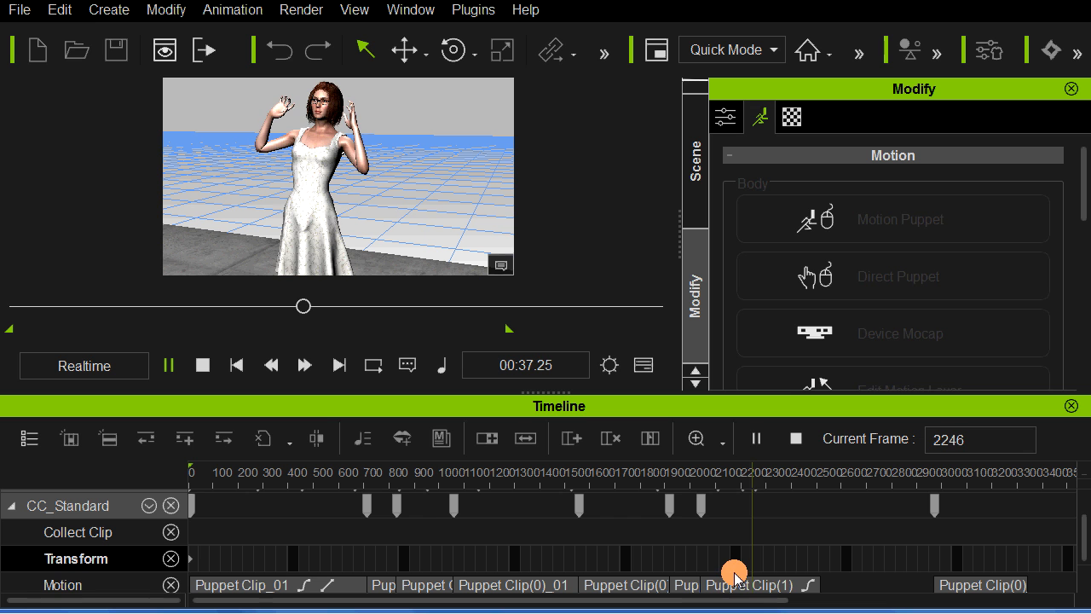
Step: Slide Puppet Clip(1) slightly earlier to start at about frame 2035, and replay the blend into the gesture
{"action": "left_click", "coordinate": [734, 587]}
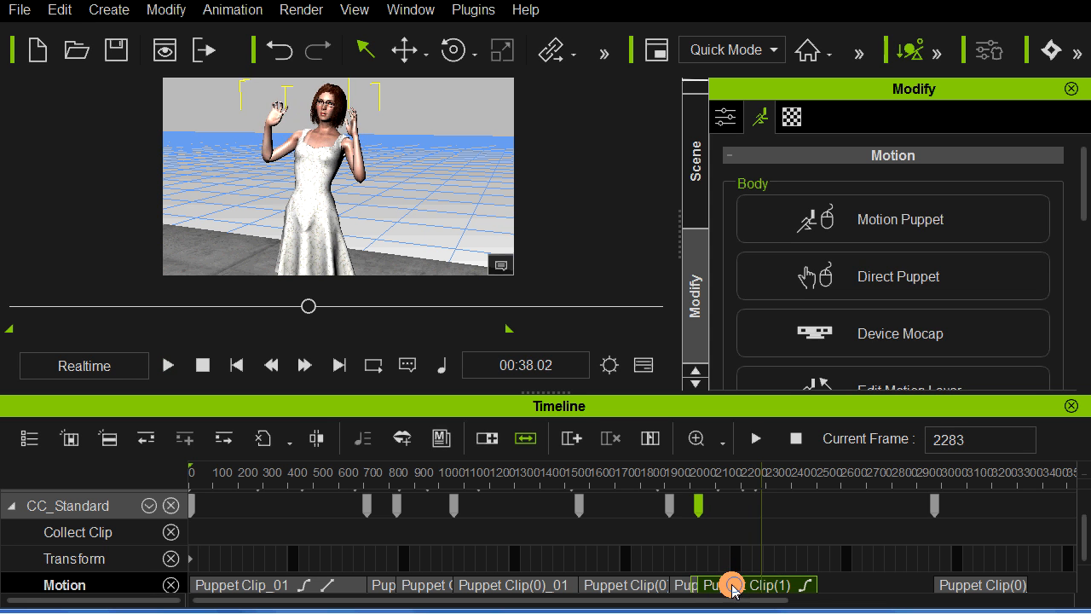
{"action": "left_click", "coordinate": [682, 563]}
{"action": "key", "text": "space"}
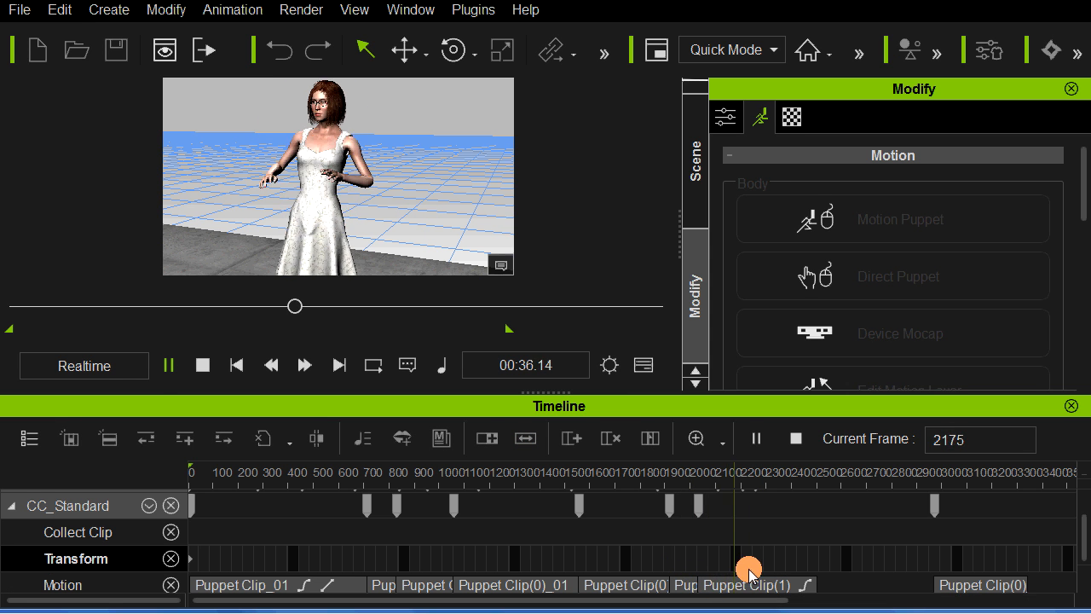
{"action": "left_click", "coordinate": [751, 566]}
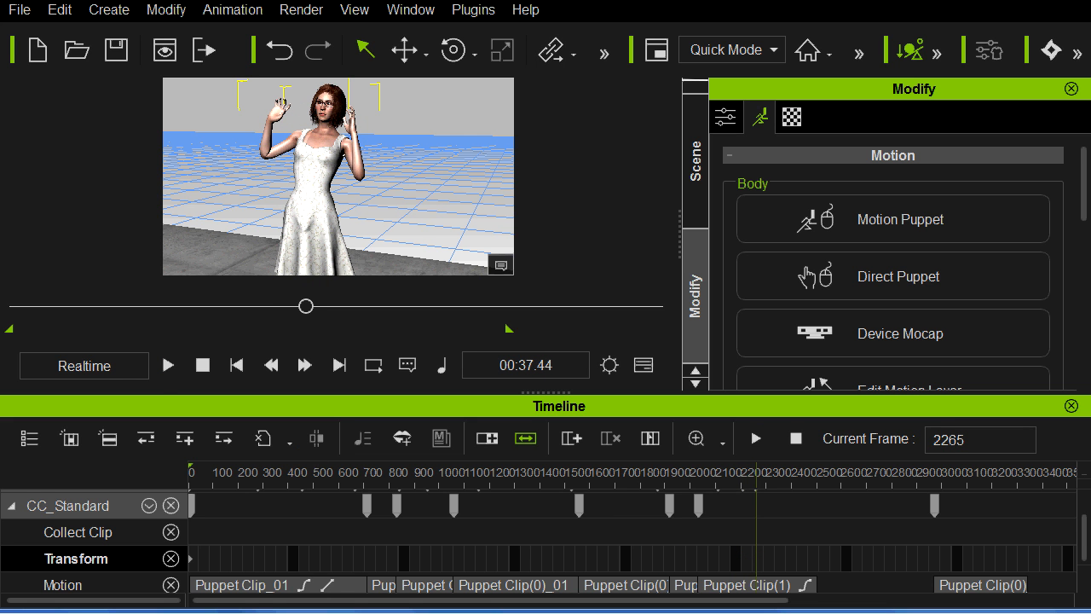
{"action": "left_click", "coordinate": [716, 586]}
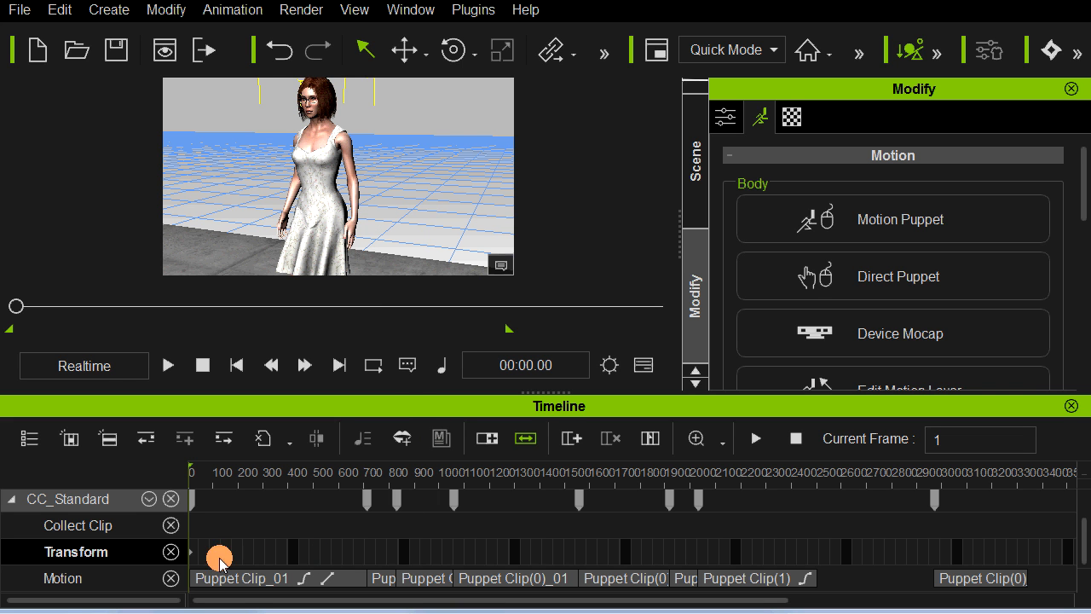
Step: Show the Motion Layer track for CC_Standard on the timeline and expand it to its body-part rows
{"action": "left_click", "coordinate": [146, 501]}
{"action": "left_click", "coordinate": [159, 239]}
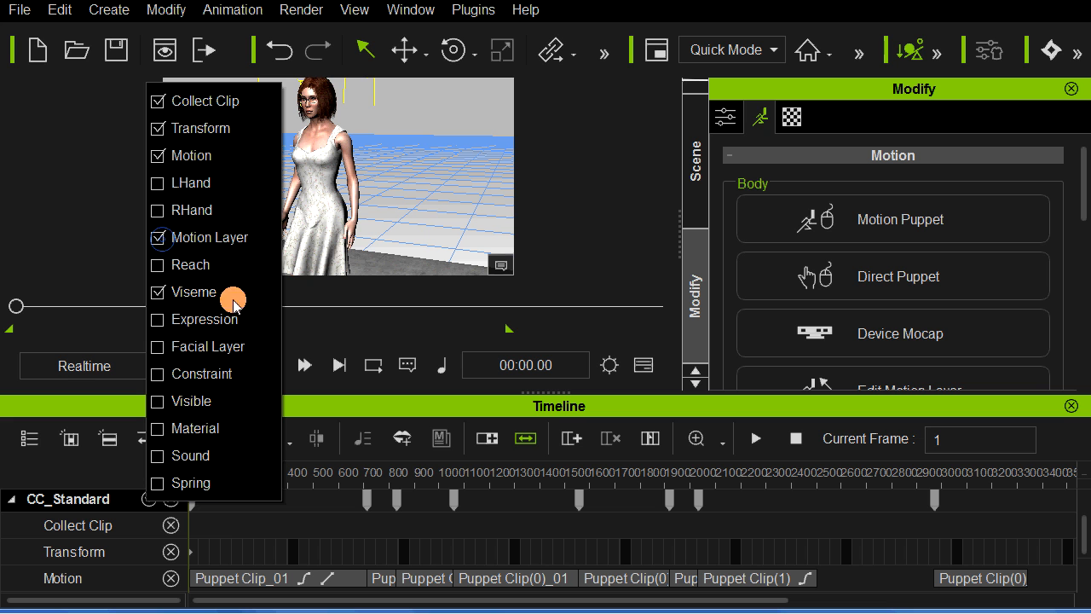
{"action": "left_click", "coordinate": [103, 472]}
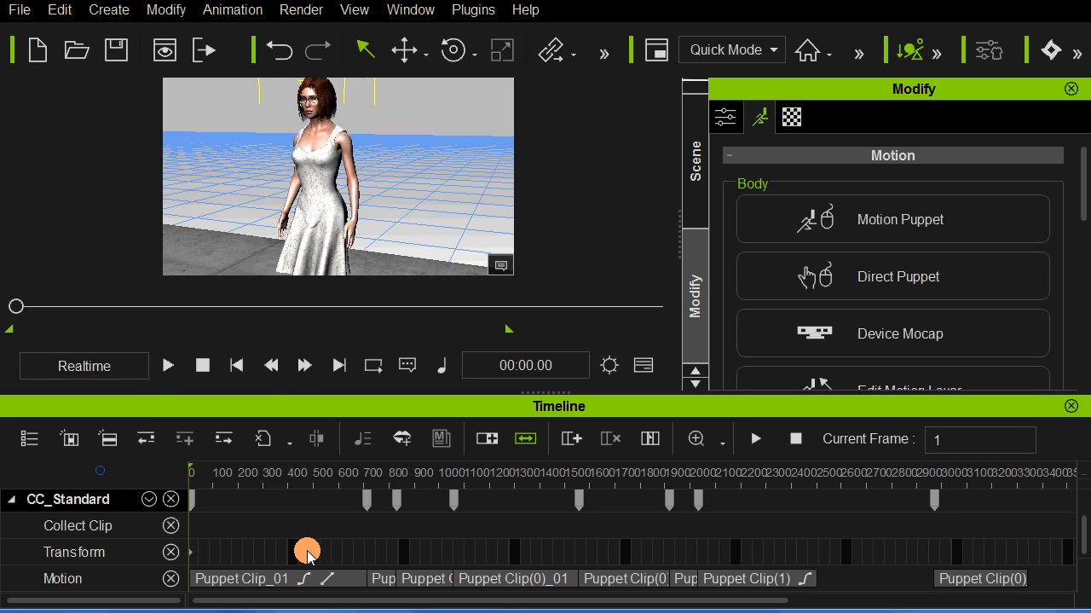
{"action": "scroll", "coordinate": [422, 537], "scroll_direction": "down", "scroll_amount": 1}
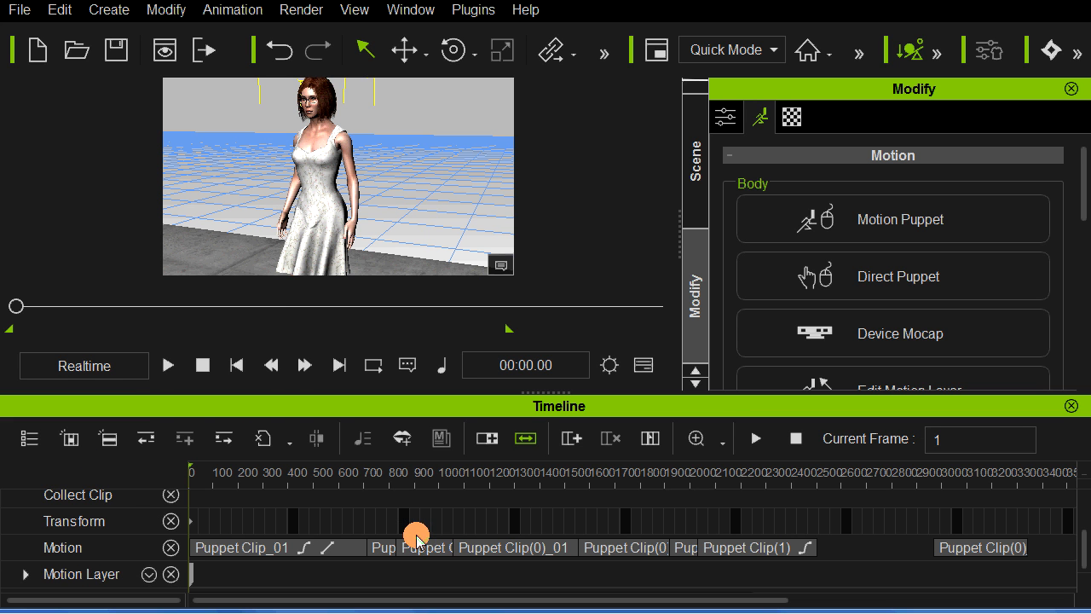
{"action": "scroll", "coordinate": [107, 539], "scroll_direction": "down", "scroll_amount": 1}
{"action": "left_click", "coordinate": [28, 561]}
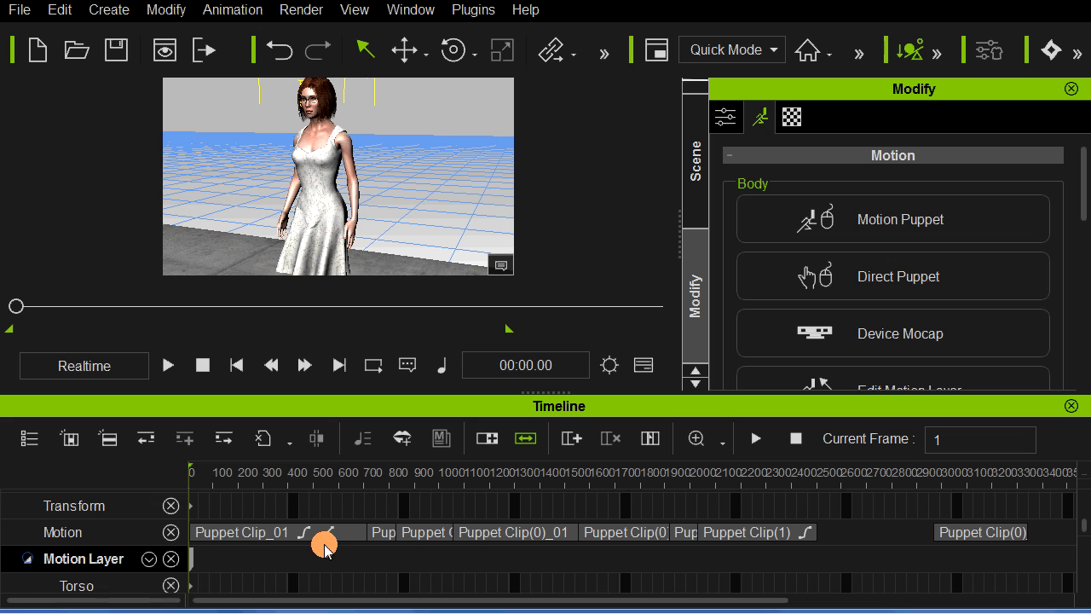
{"action": "scroll", "coordinate": [320, 541], "scroll_direction": "down", "scroll_amount": 1}
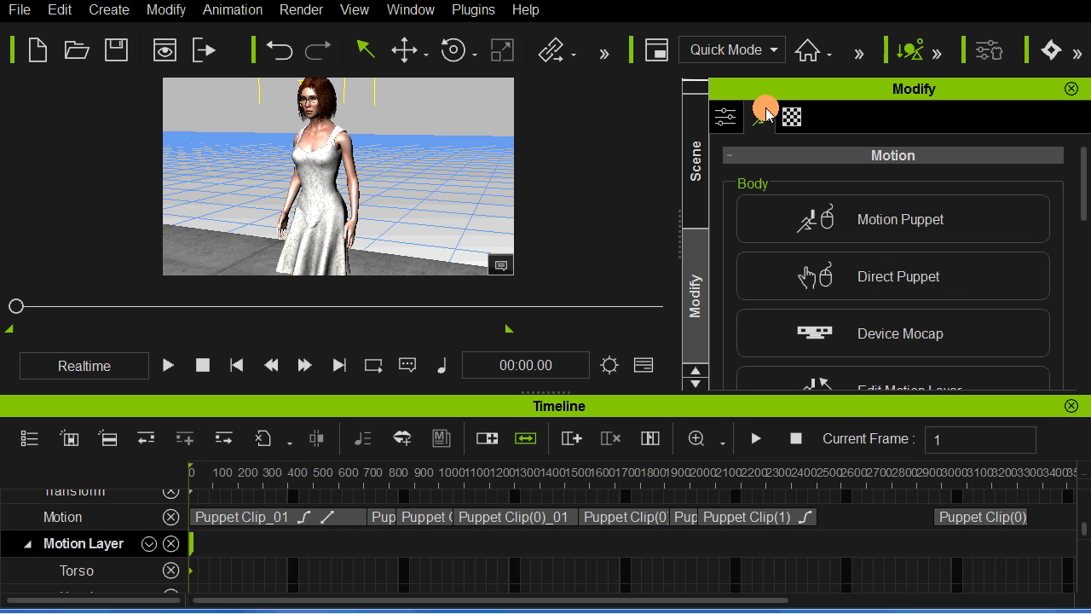
Step: Open Edit Motion Layer and rotate the left forearm at frame 1 to bring the hand across the body, then select the left hand
{"action": "scroll", "coordinate": [853, 213], "scroll_direction": "down", "scroll_amount": 1}
{"action": "left_click", "coordinate": [901, 338]}
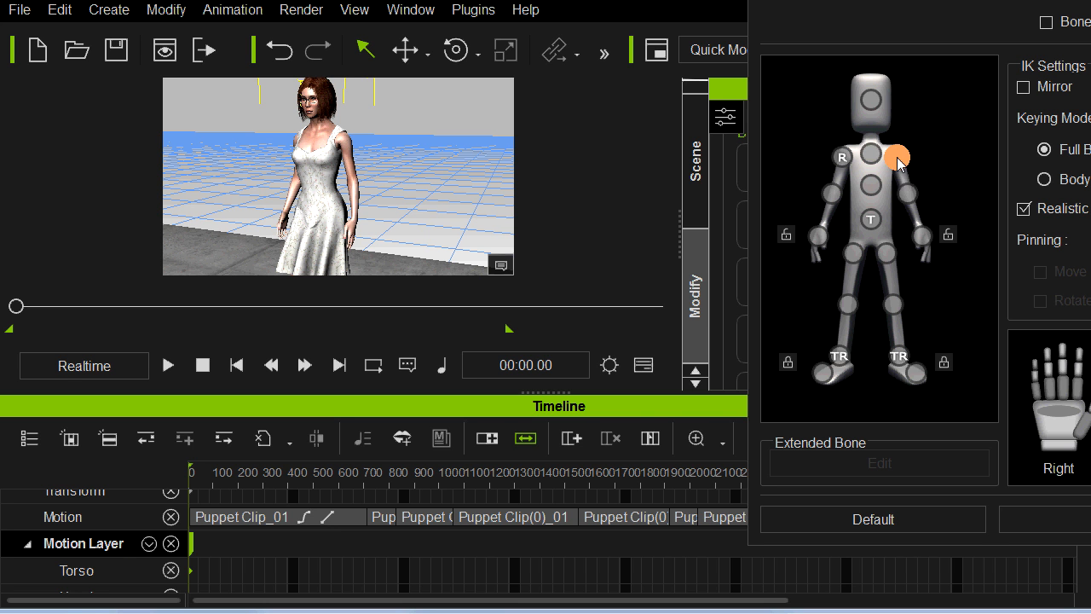
{"action": "left_click", "coordinate": [910, 194]}
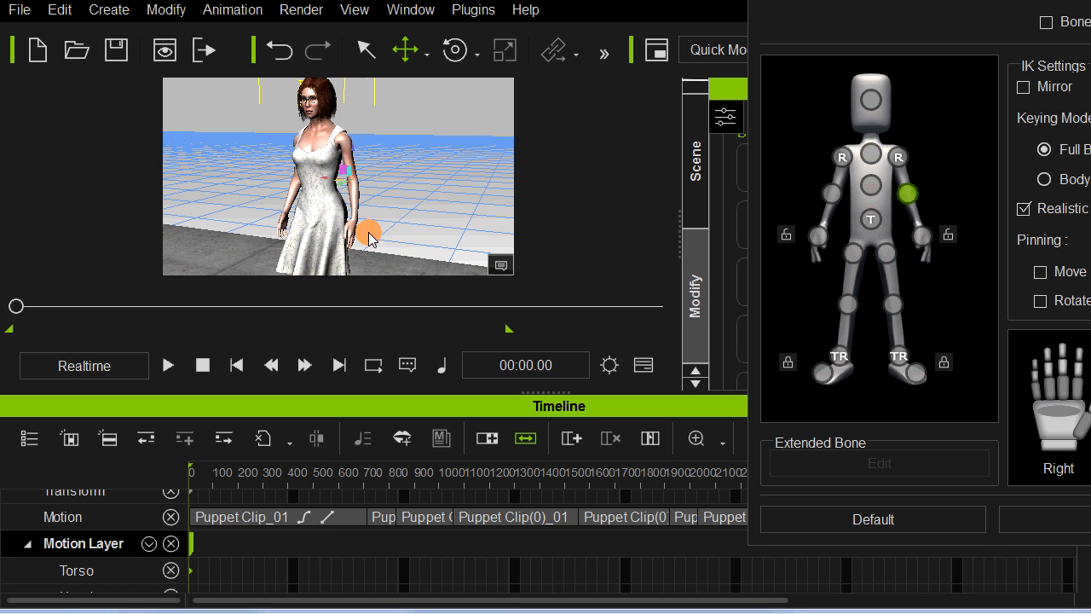
{"action": "key", "text": "e"}
{"action": "left_click_drag", "start_coordinate": [347, 205], "coordinate": [368, 182]}
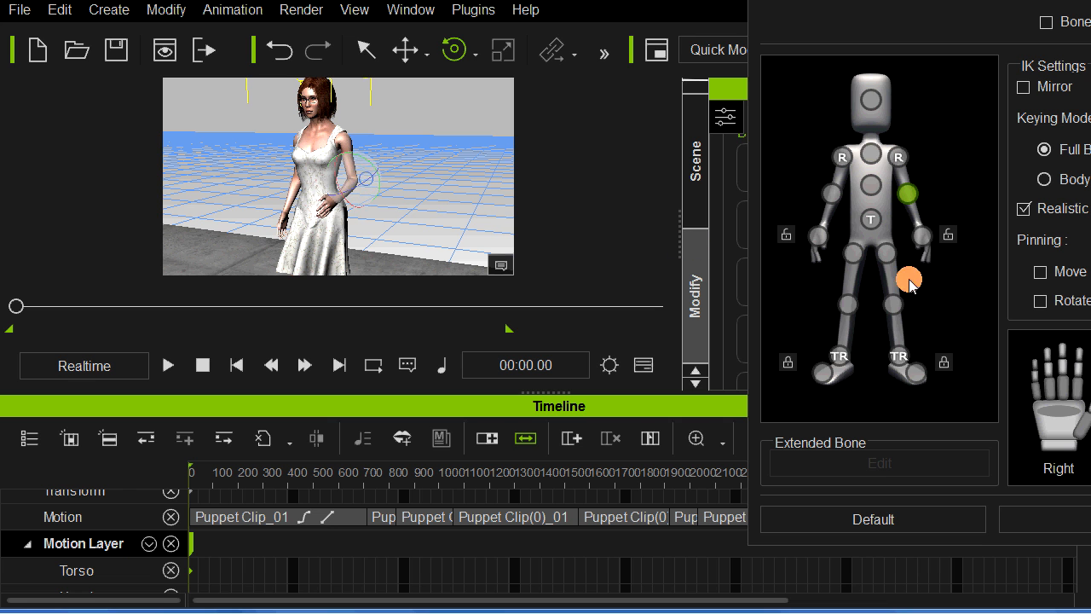
{"action": "left_click", "coordinate": [922, 236]}
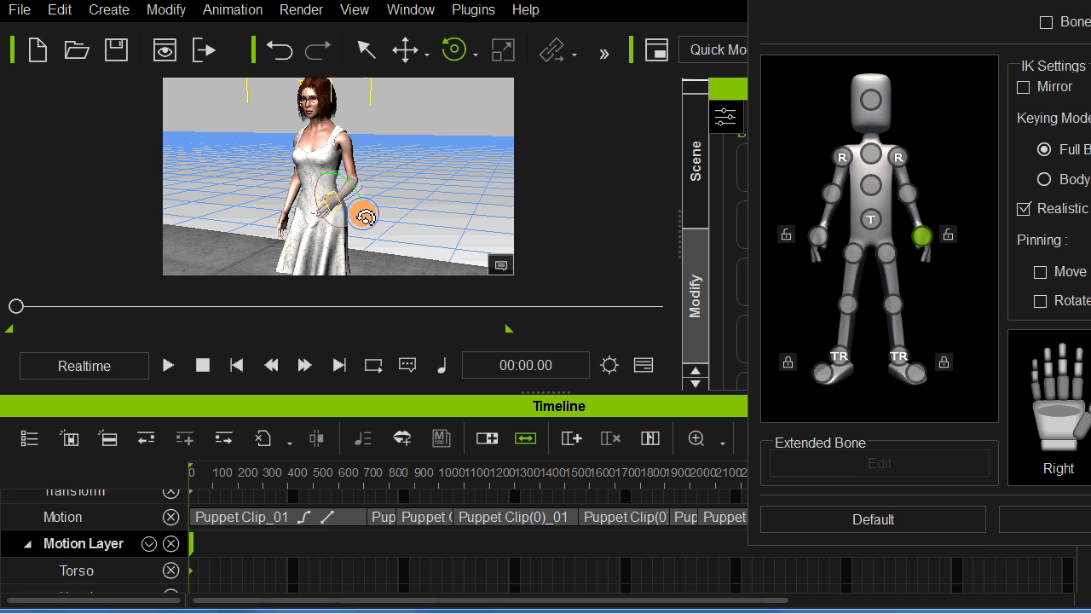
Step: Rotate the right forearm at frame 1 to raise the hand forward, and replay the bent-arm pose over the first motion clip
{"action": "left_click", "coordinate": [831, 193]}
{"action": "left_click_drag", "start_coordinate": [290, 191], "coordinate": [290, 181]}
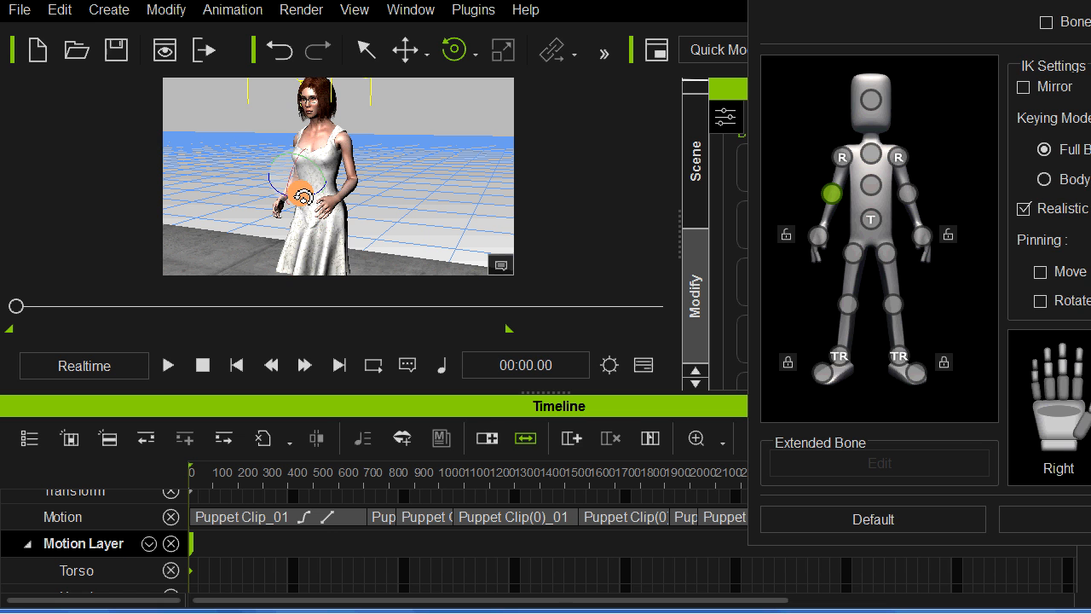
{"action": "key", "text": "space"}
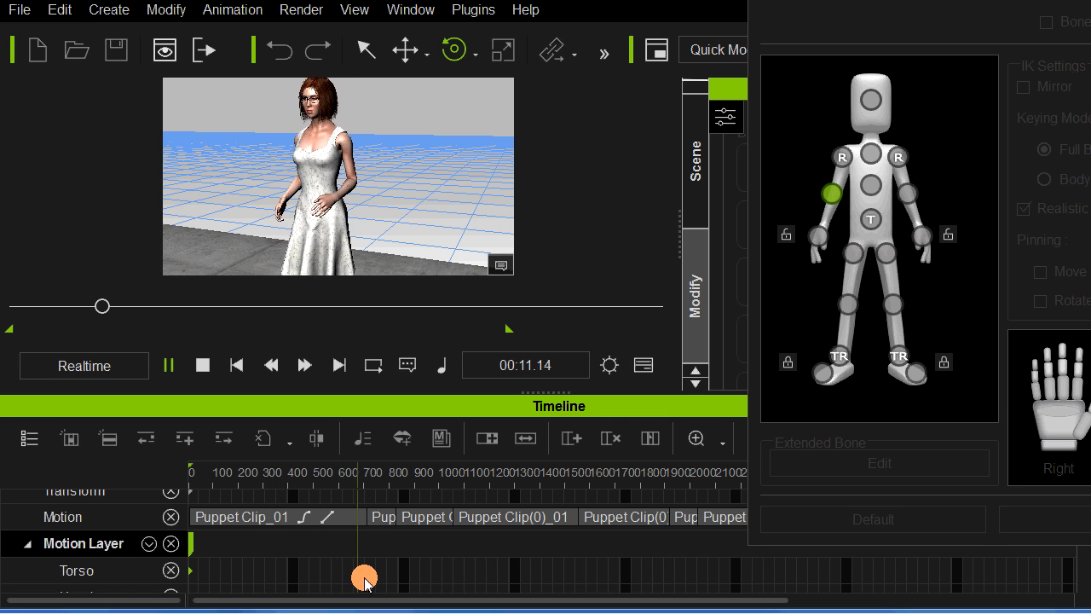
{"action": "key", "text": "space"}
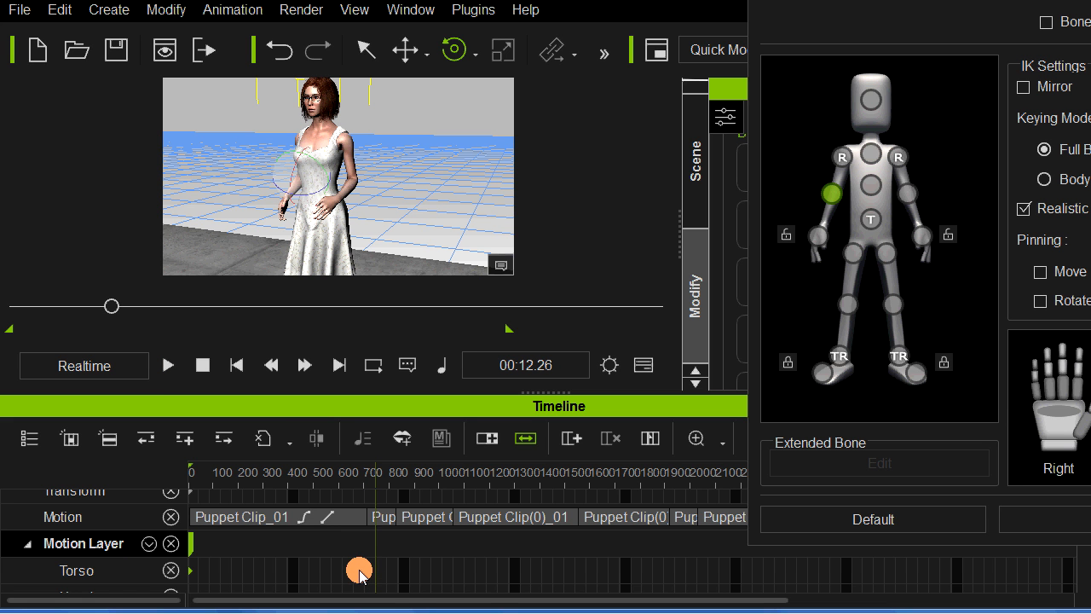
Step: Key the bent-arm pose on the motion layer at frame 688, reset the pose at frame 770, and replay the change
{"action": "left_click", "coordinate": [362, 552]}
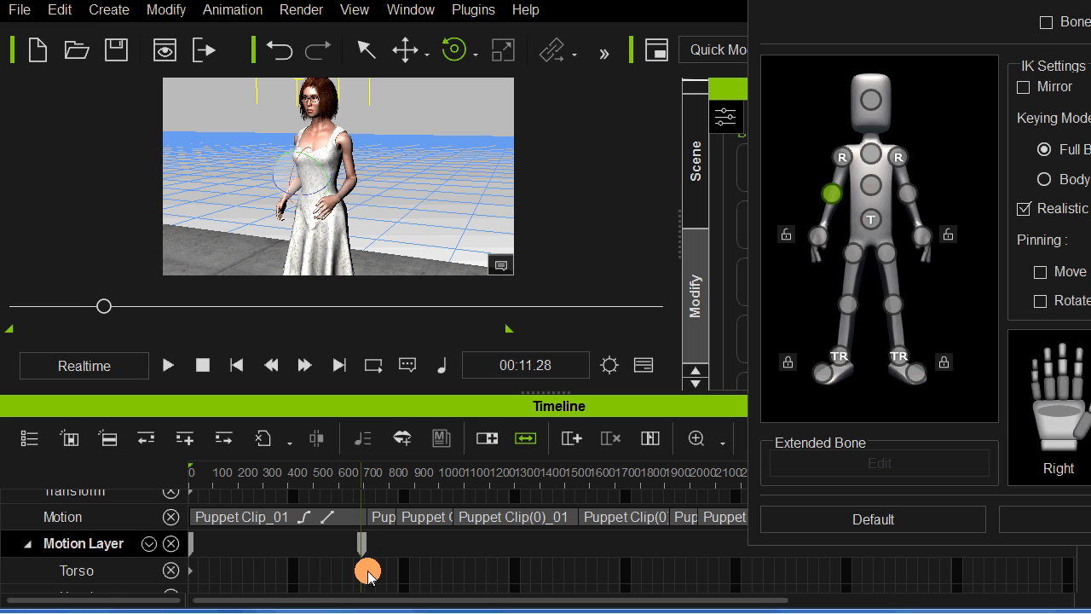
{"action": "key", "text": "space"}
{"action": "left_click", "coordinate": [889, 385]}
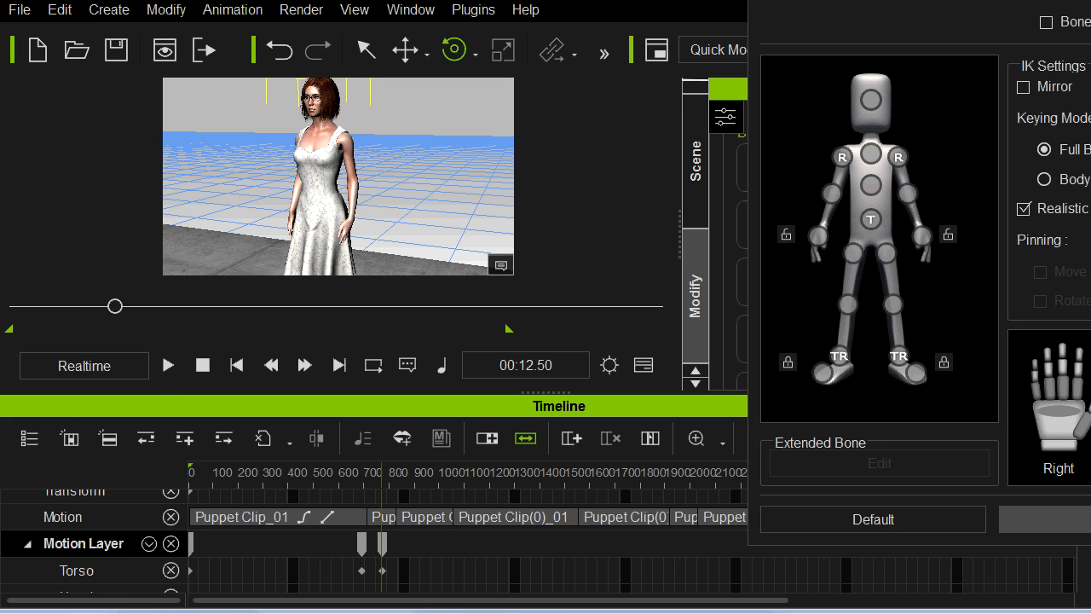
{"action": "left_click", "coordinate": [344, 571]}
{"action": "key", "text": "space"}
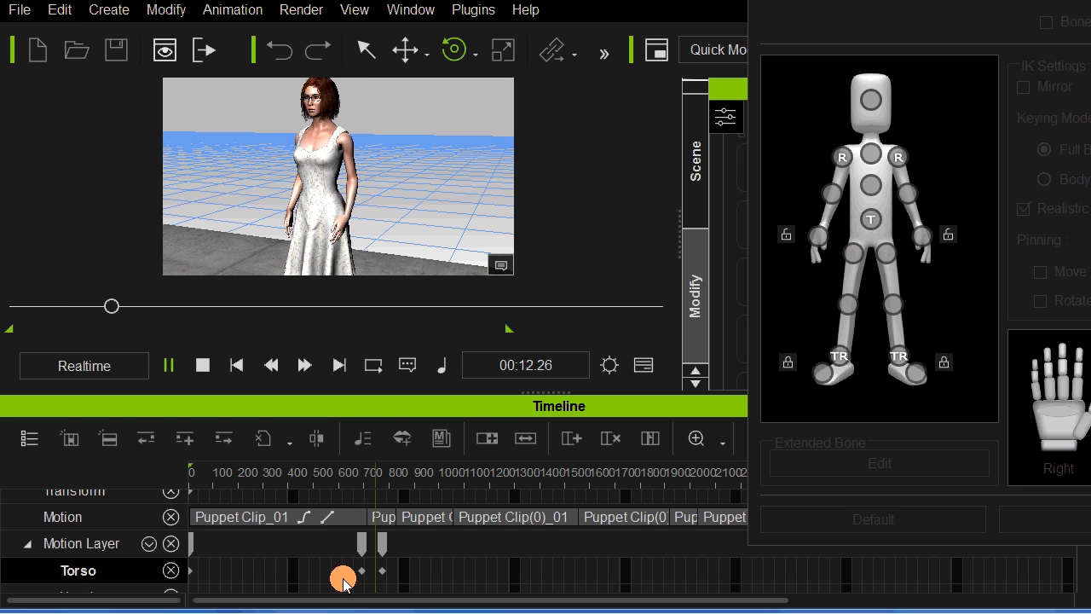
{"action": "key", "text": "space"}
Step: Refine the pose at the frame 770 motion layer key by rotating the left upper arm and forearm, and select the right forearm
{"action": "left_click", "coordinate": [382, 545]}
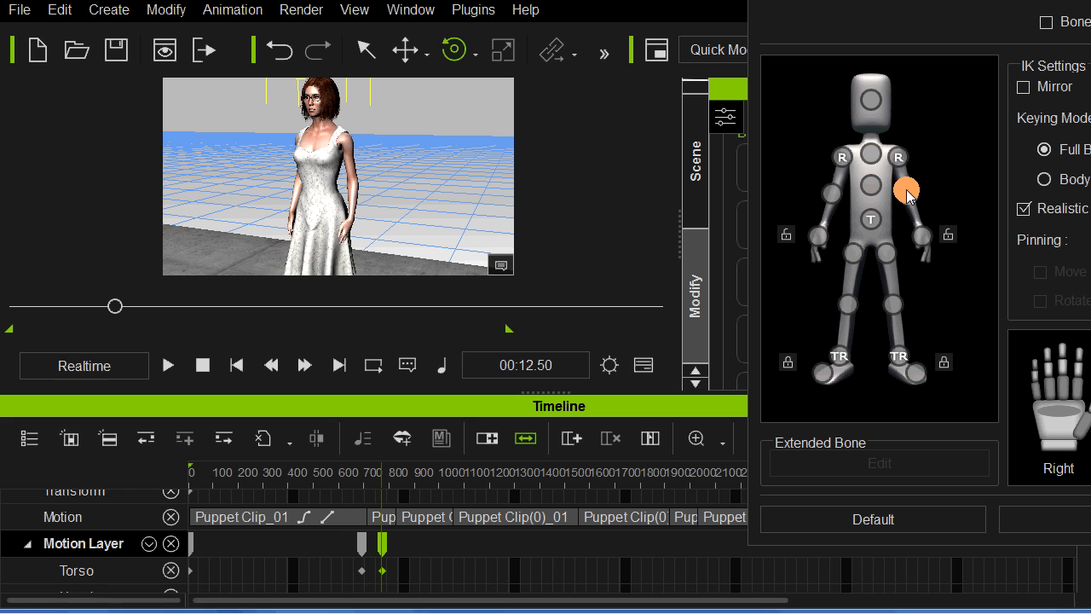
{"action": "left_click", "coordinate": [898, 158]}
{"action": "left_click_drag", "start_coordinate": [367, 121], "coordinate": [366, 118]}
{"action": "left_click", "coordinate": [908, 195]}
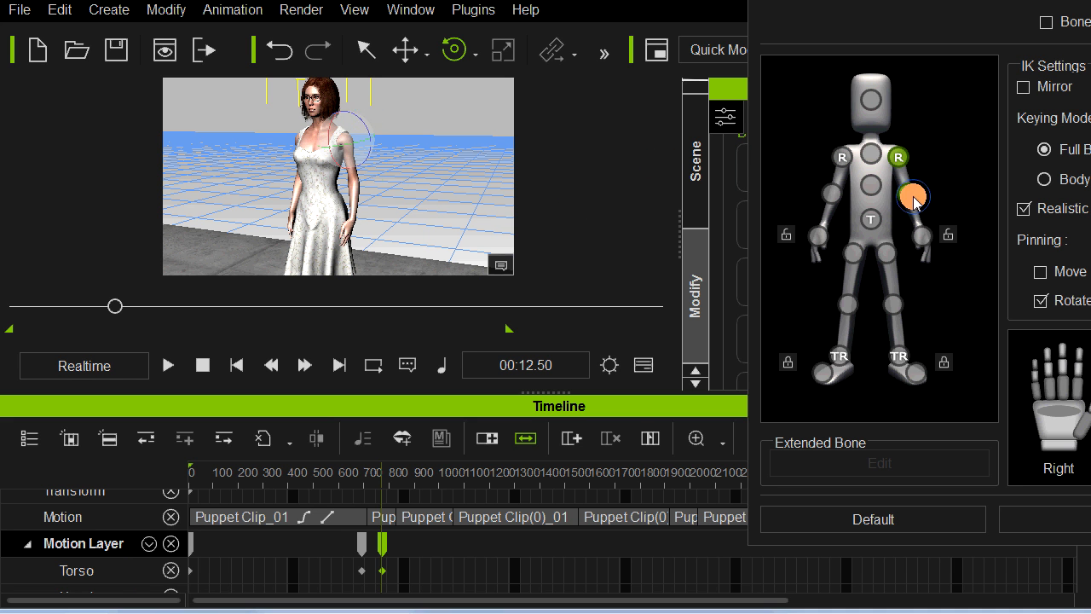
{"action": "left_click_drag", "start_coordinate": [370, 205], "coordinate": [373, 201]}
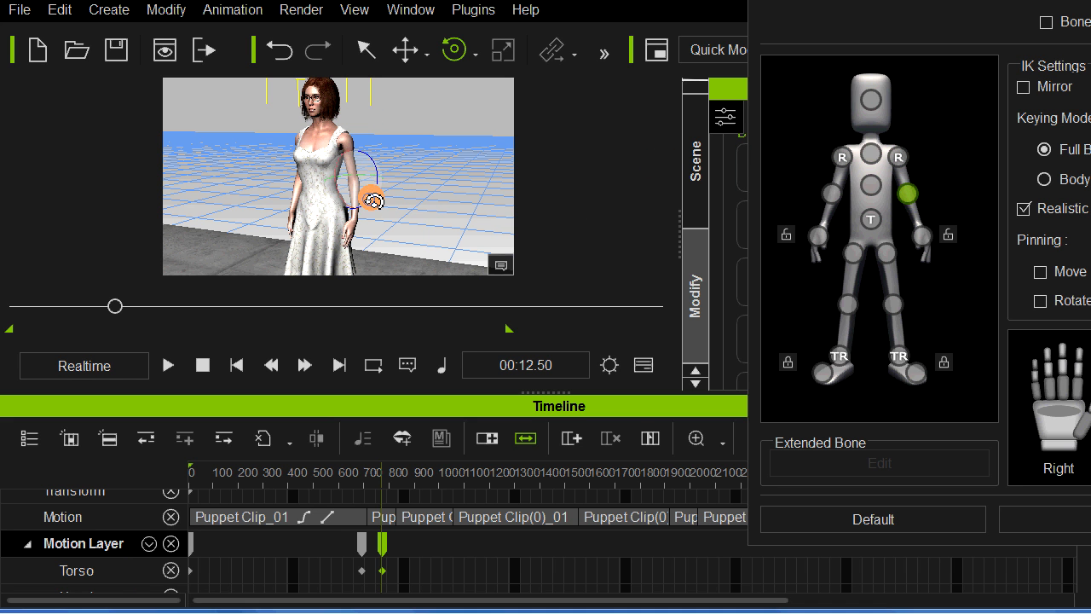
{"action": "left_click", "coordinate": [832, 193]}
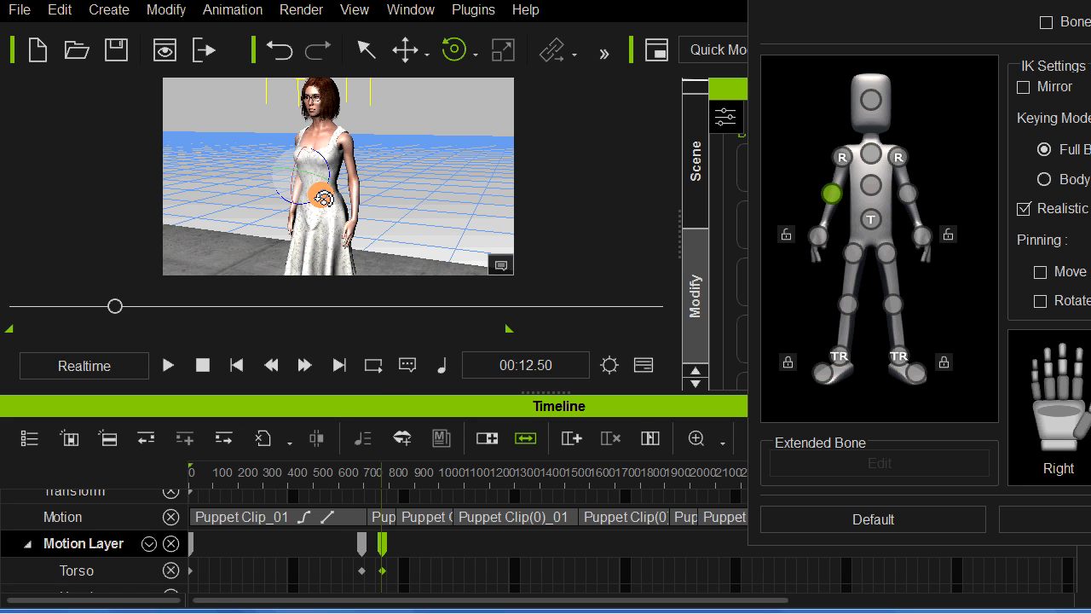
Step: Move the last motion layer key to about frame 780, replay the arm transition, and select the third motion clip
{"action": "left_click", "coordinate": [345, 544]}
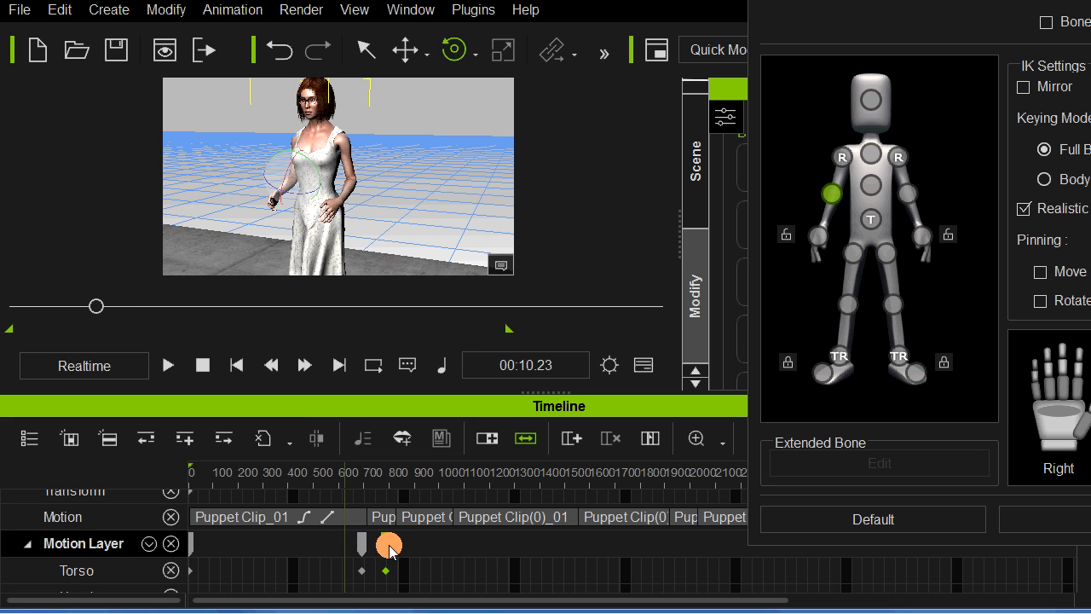
{"action": "left_click", "coordinate": [385, 547]}
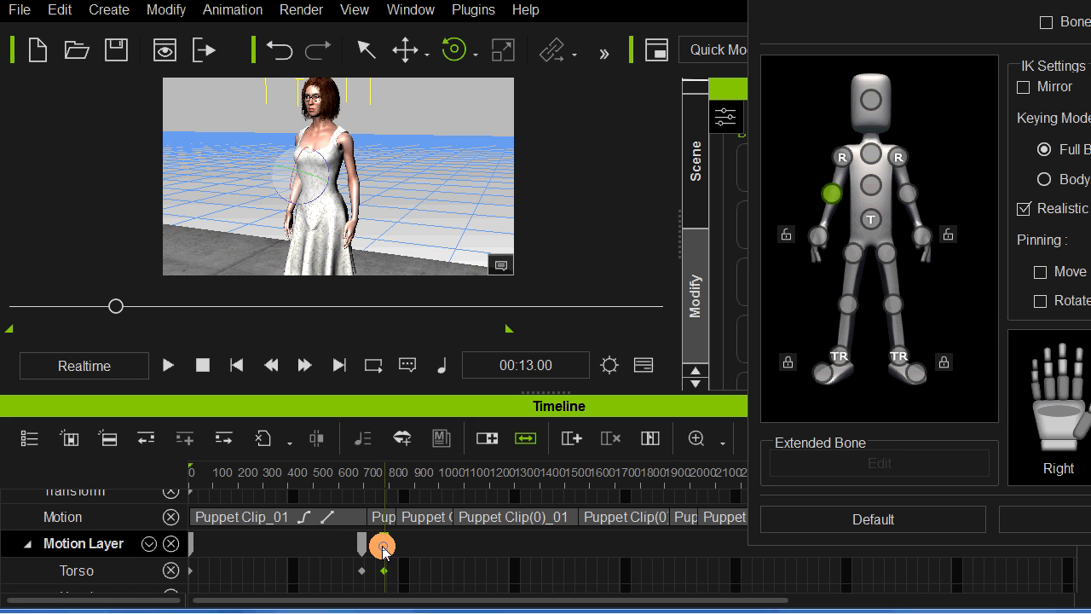
{"action": "left_click", "coordinate": [353, 545]}
{"action": "key", "text": "space"}
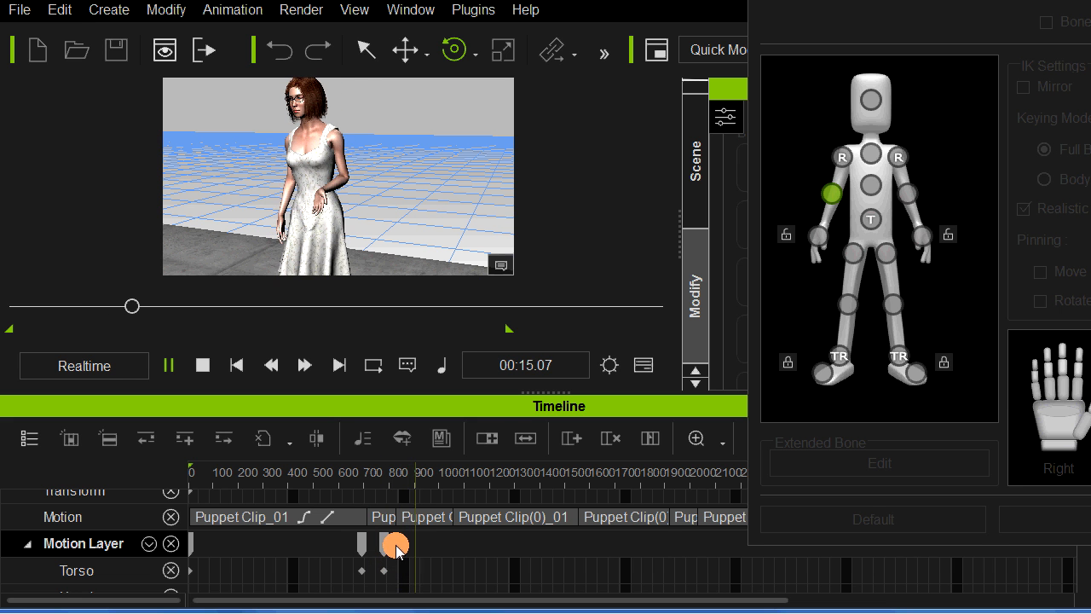
{"action": "left_click", "coordinate": [417, 519]}
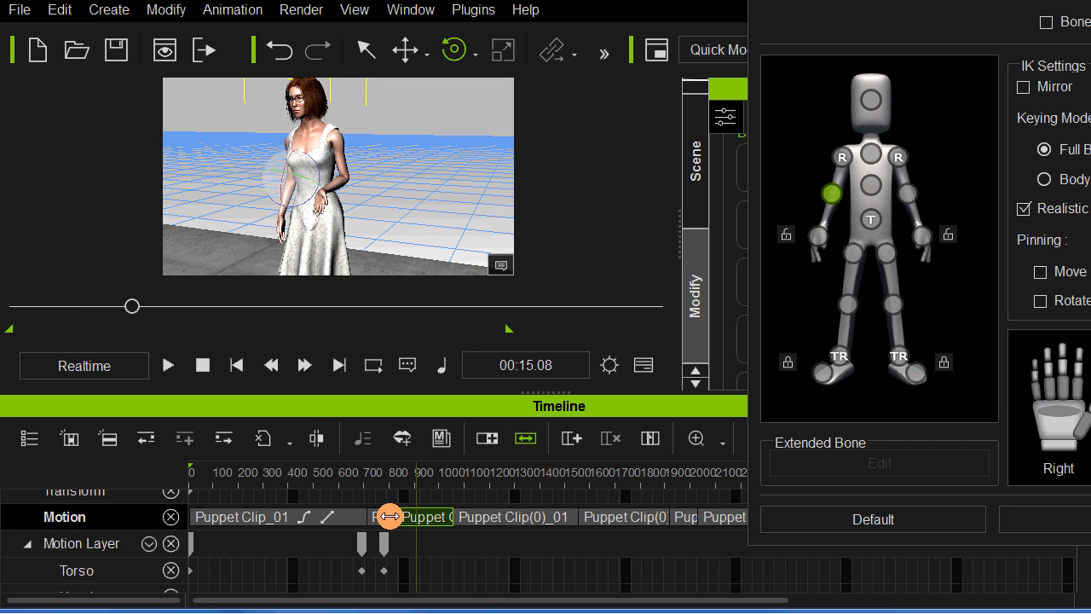
Step: Replay the woman's animation from the second motion clip and close the Edit Motion Layer window
{"action": "left_click", "coordinate": [380, 522]}
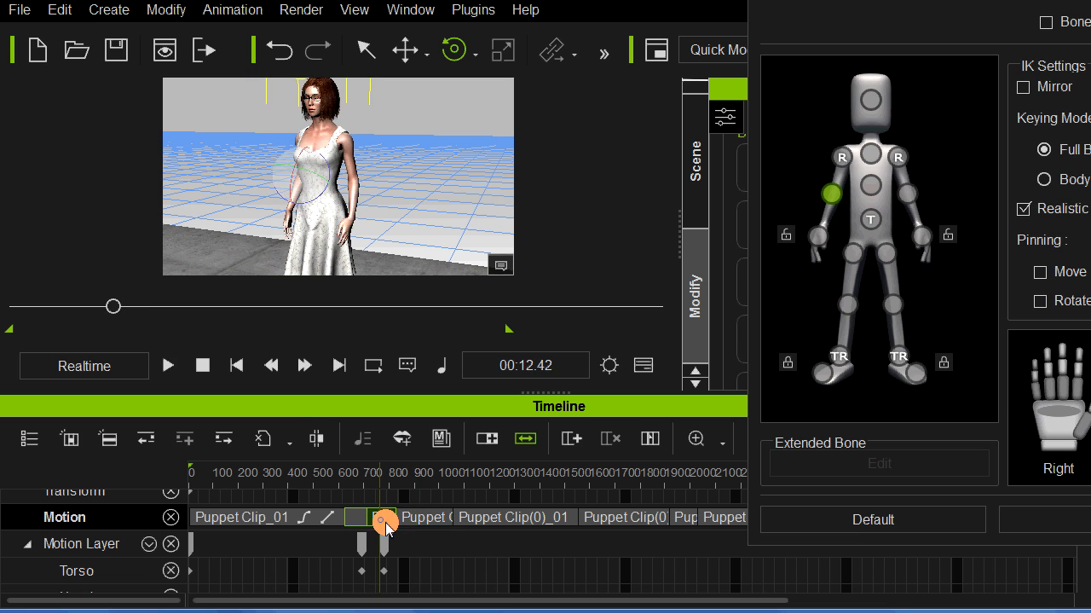
{"action": "key", "text": "space"}
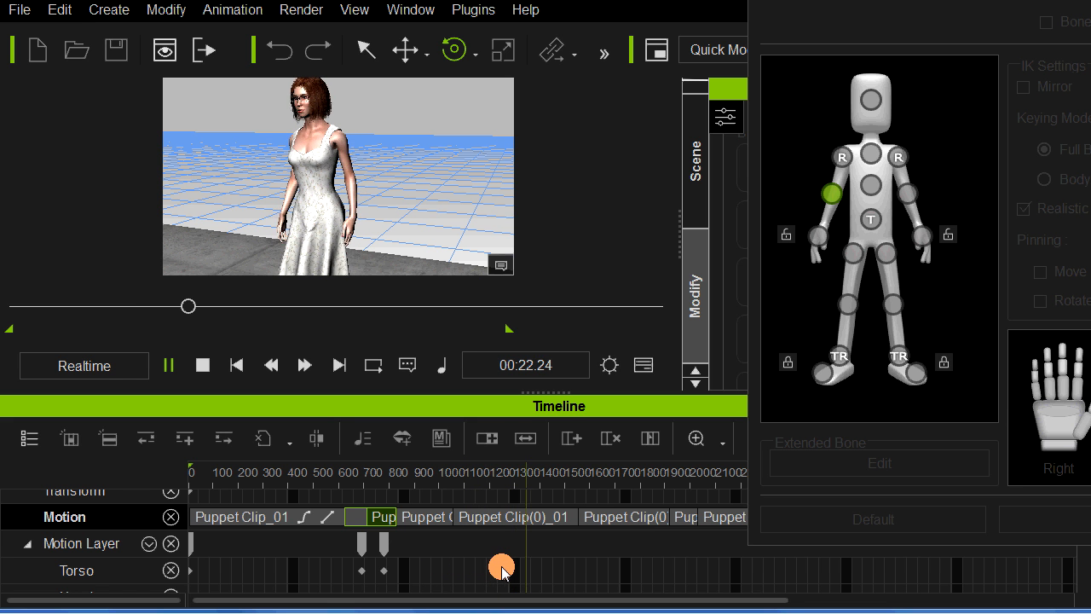
{"action": "key", "text": "space"}
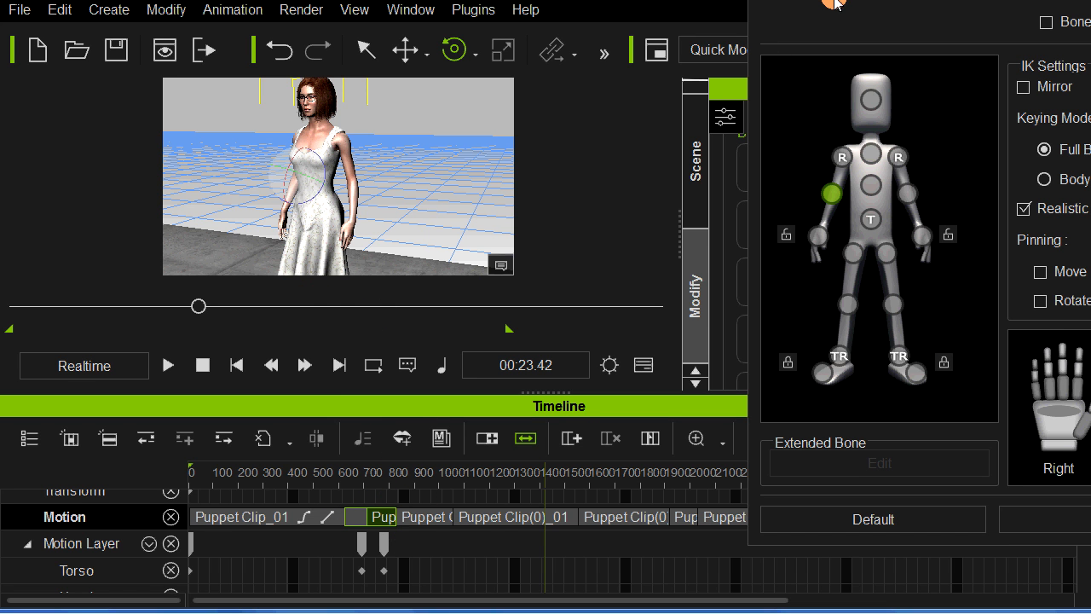
{"action": "left_click_drag", "start_coordinate": [835, 3], "coordinate": [807, 23]}
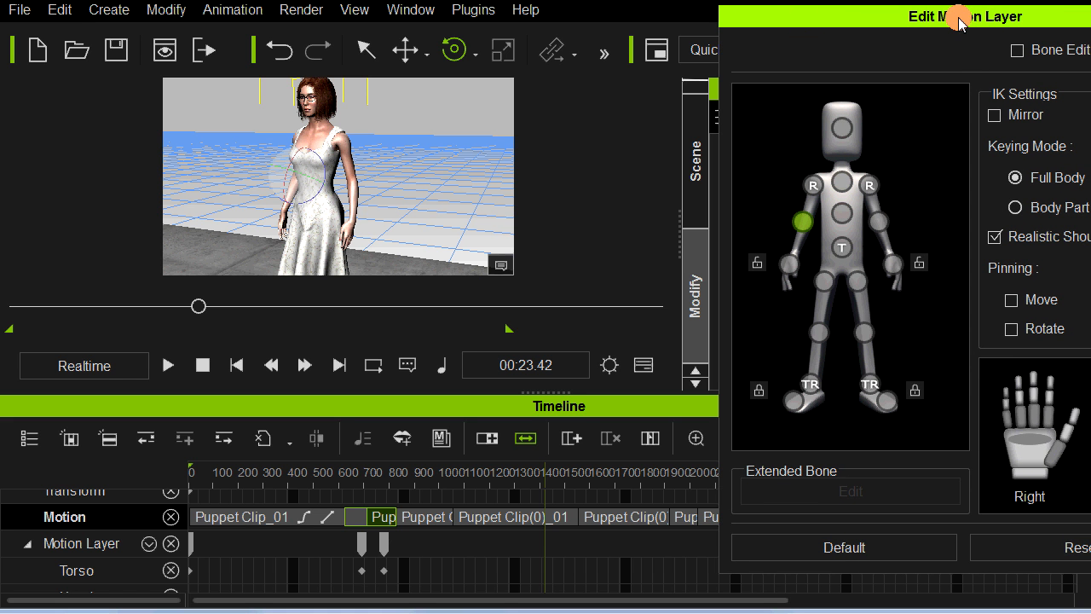
{"action": "left_click_drag", "start_coordinate": [951, 21], "coordinate": [784, 28]}
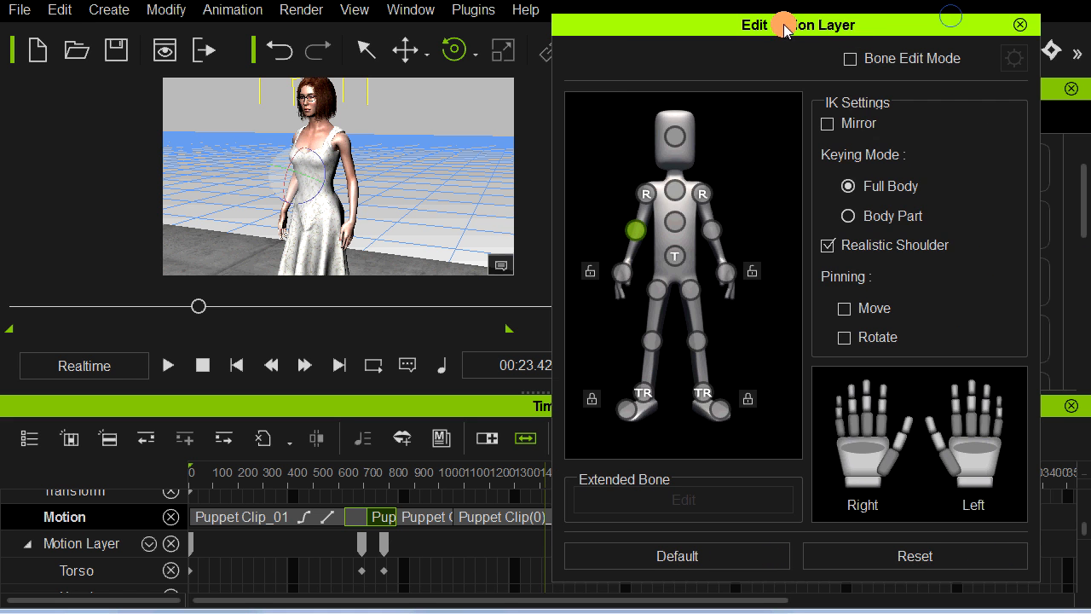
{"action": "left_click", "coordinate": [1017, 28]}
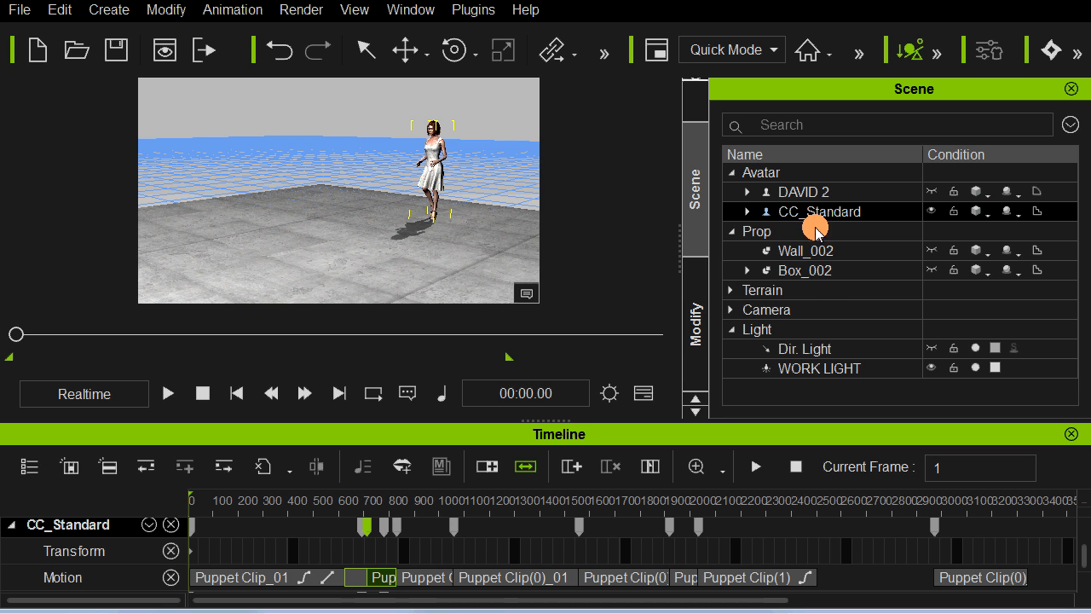
Step: Make the hidden Wall_002 and Box_002 props visible so that the doorway, podium and woman can be framed together
{"action": "left_click", "coordinate": [932, 250]}
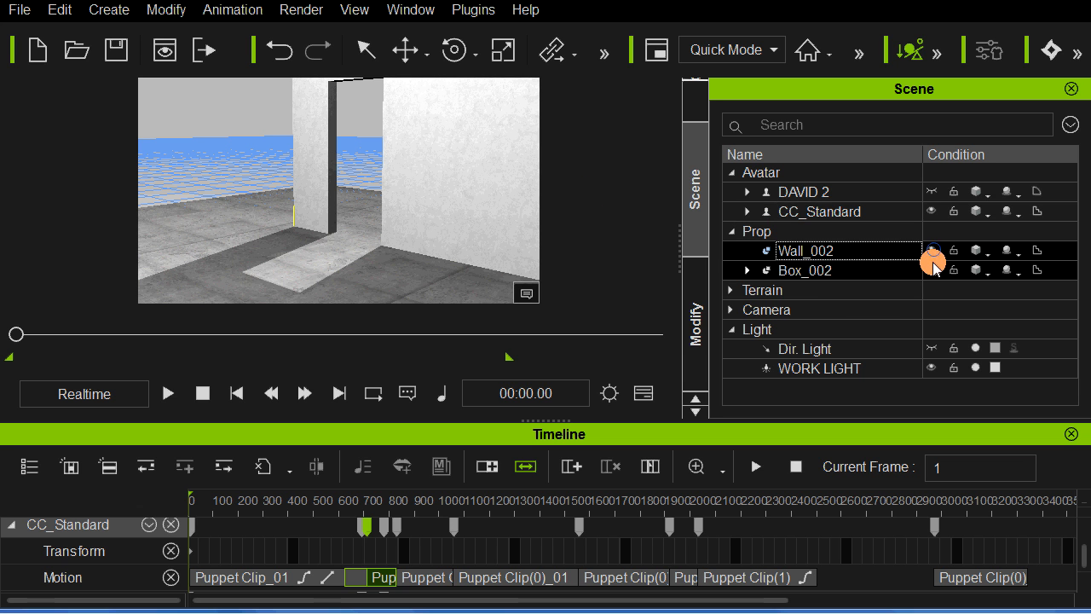
{"action": "left_click", "coordinate": [932, 271]}
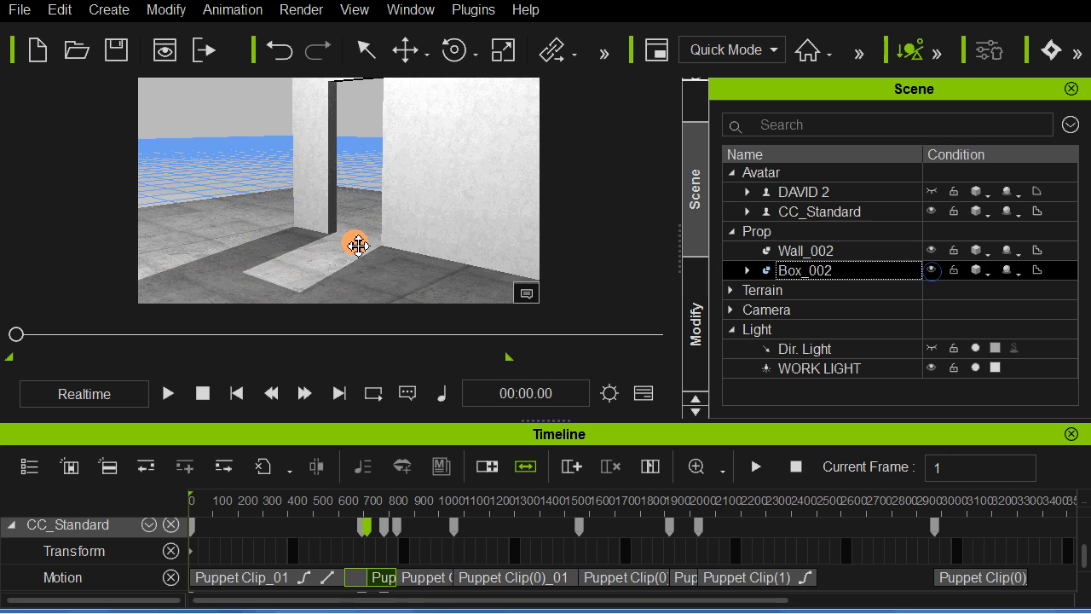
{"action": "right_click_drag", "start_coordinate": [404, 244], "coordinate": [316, 249]}
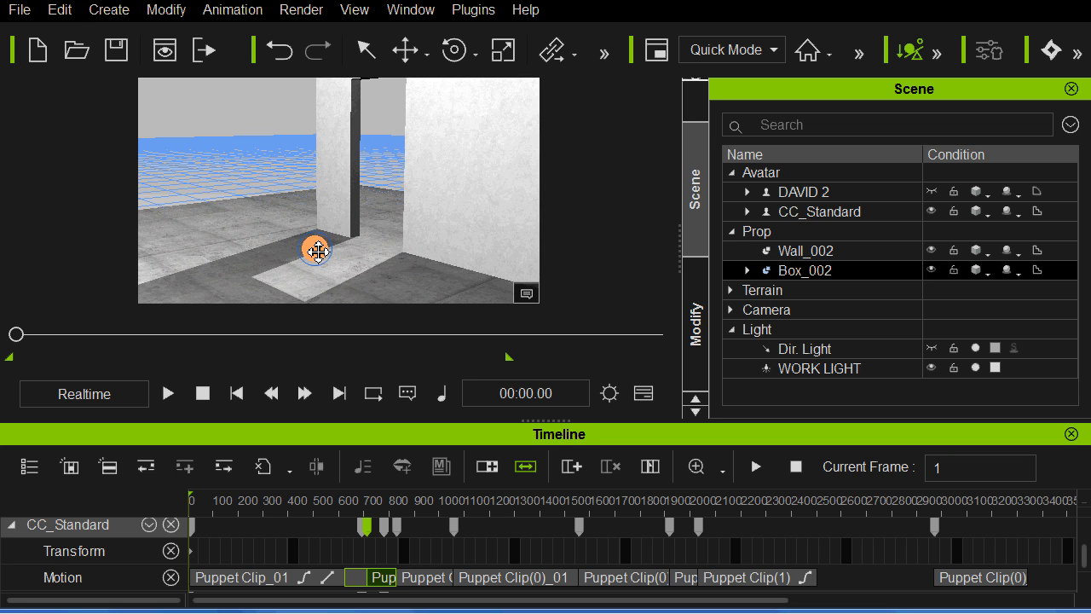
{"action": "middle_click_drag", "start_coordinate": [316, 249], "coordinate": [411, 220]}
{"action": "scroll", "coordinate": [392, 221], "scroll_direction": "down", "scroll_amount": 2}
{"action": "right_click_drag", "start_coordinate": [414, 217], "coordinate": [467, 216]}
{"action": "middle_click_drag", "start_coordinate": [467, 217], "coordinate": [437, 234]}
{"action": "scroll", "coordinate": [435, 232], "scroll_direction": "down", "scroll_amount": 2}
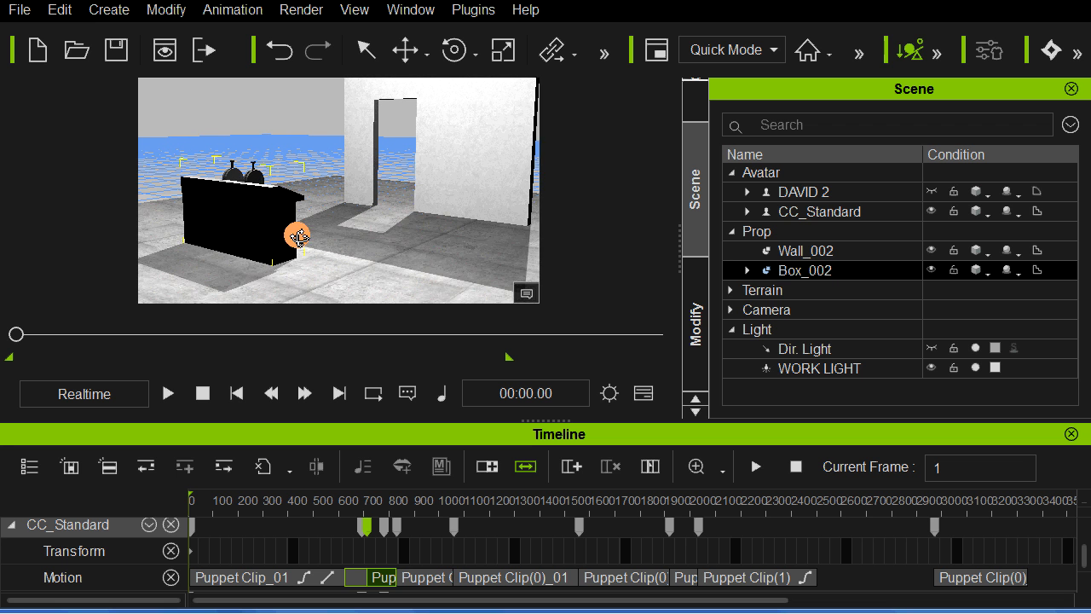
{"action": "right_click_drag", "start_coordinate": [298, 236], "coordinate": [334, 242]}
{"action": "scroll", "coordinate": [415, 239], "scroll_direction": "down", "scroll_amount": 2}
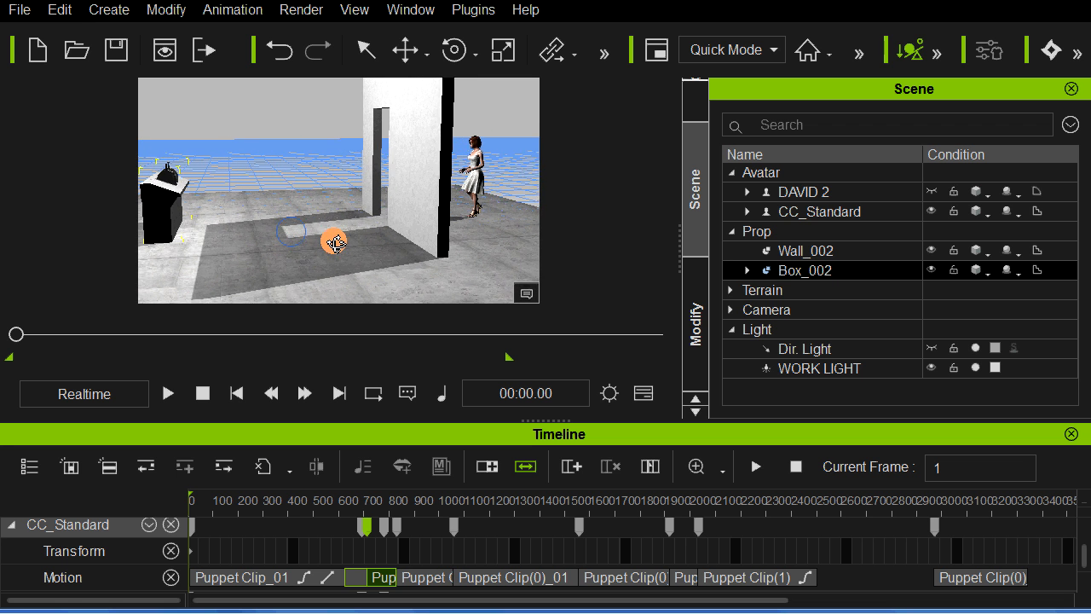
{"action": "middle_click_drag", "start_coordinate": [335, 243], "coordinate": [362, 225]}
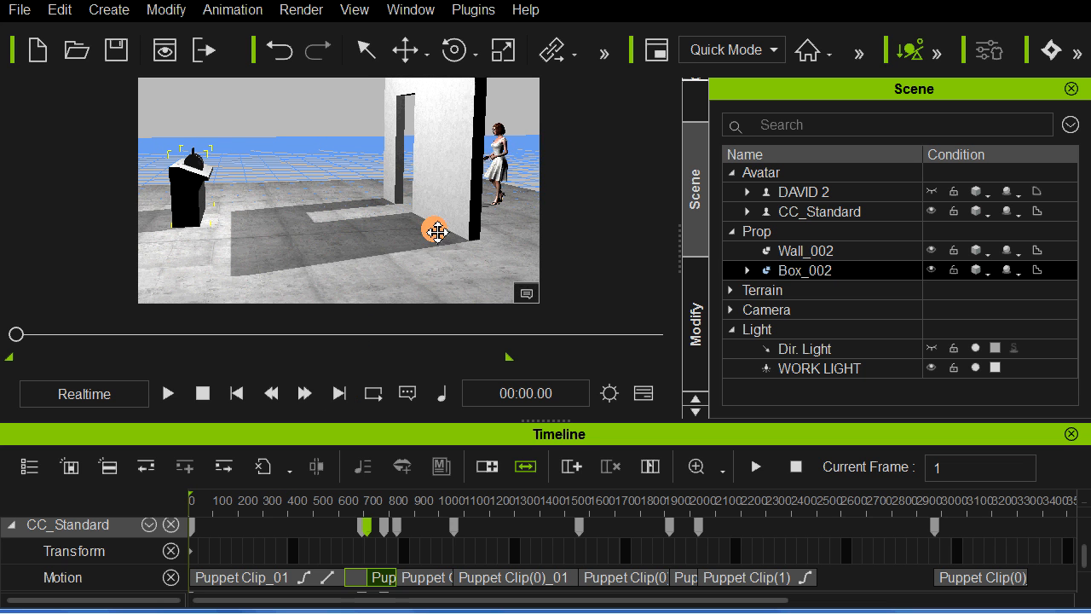
Step: Select the woman and review the end of Puppet Clip_01 for the moment her walking stops, leaving the playhead at frame 716
{"action": "left_click", "coordinate": [509, 151]}
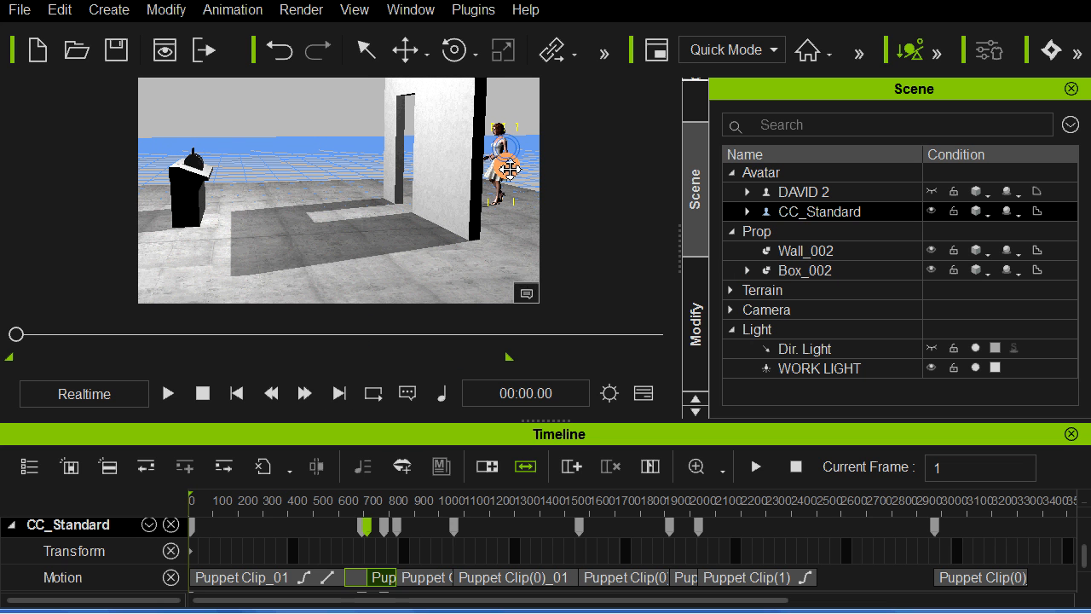
{"action": "left_click", "coordinate": [191, 552]}
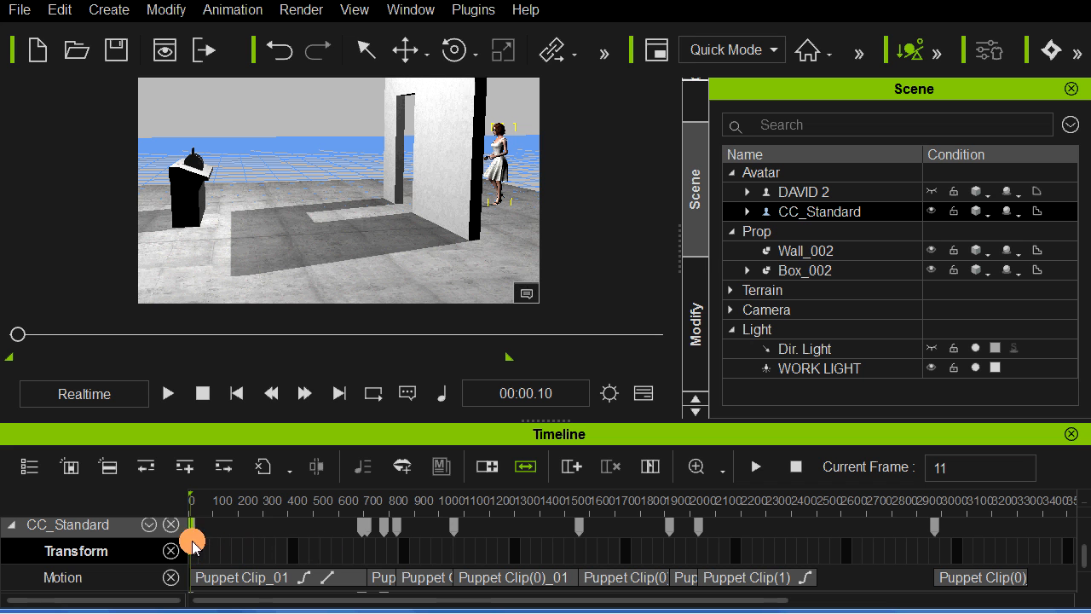
{"action": "left_click_drag", "start_coordinate": [341, 561], "coordinate": [350, 560]}
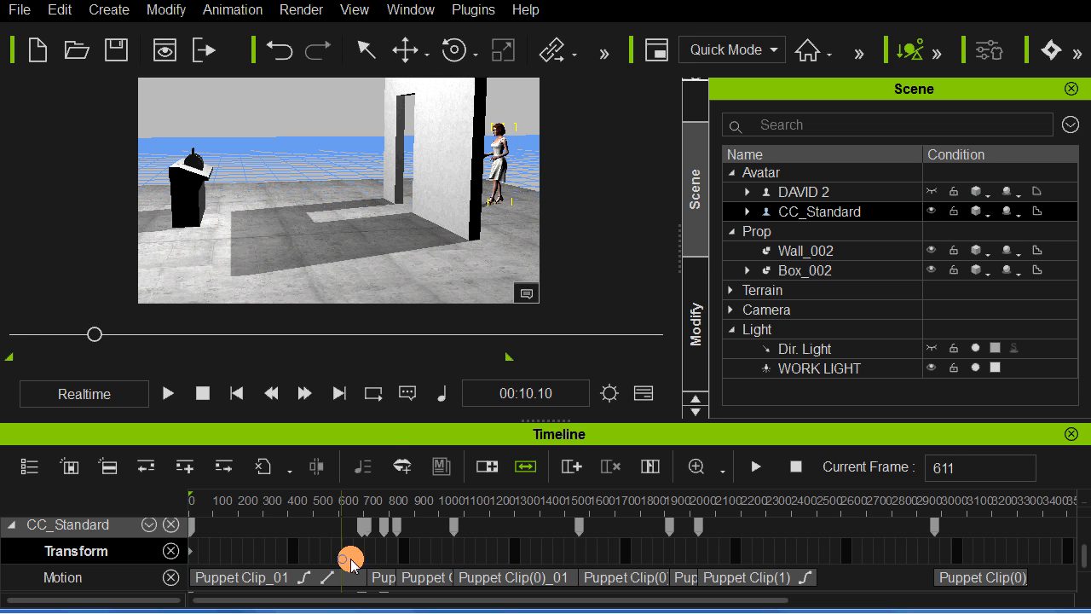
{"action": "left_click", "coordinate": [318, 576]}
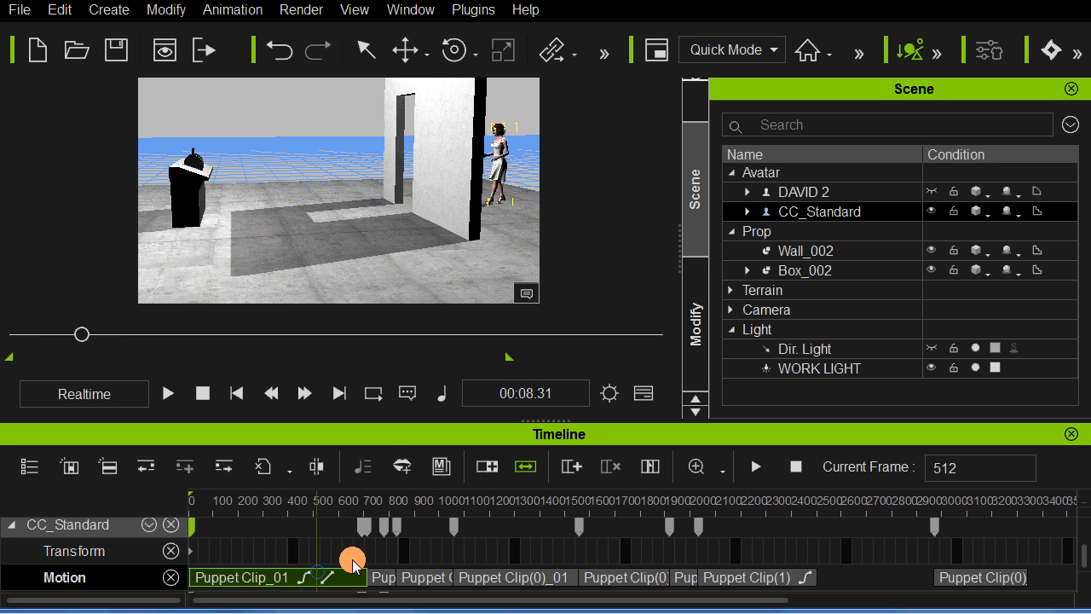
{"action": "left_click", "coordinate": [355, 560]}
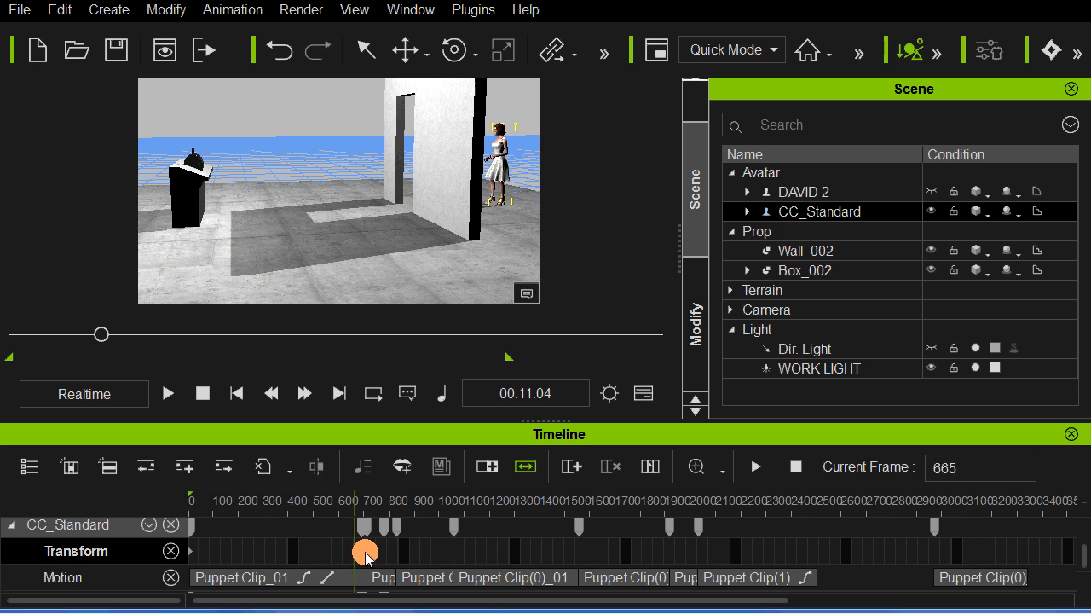
{"action": "left_click", "coordinate": [363, 556]}
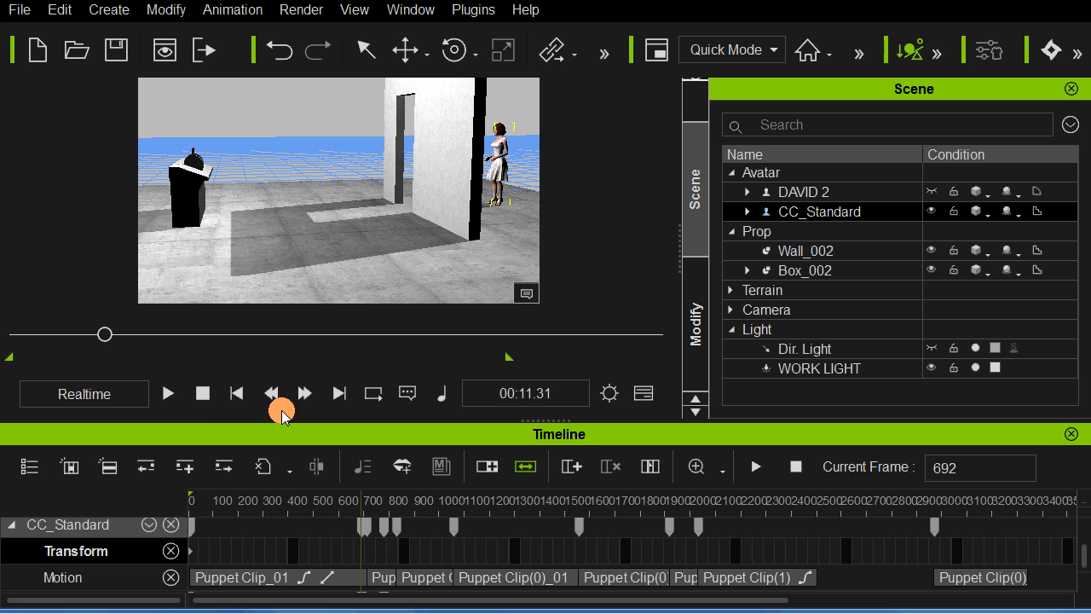
{"action": "left_click", "coordinate": [169, 393]}
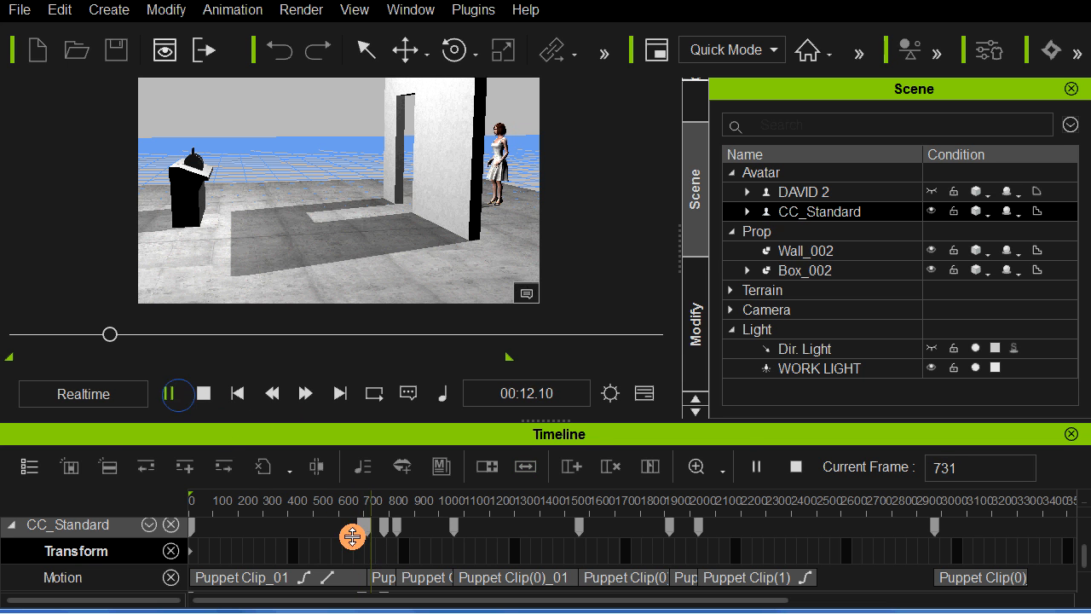
{"action": "left_click", "coordinate": [338, 560]}
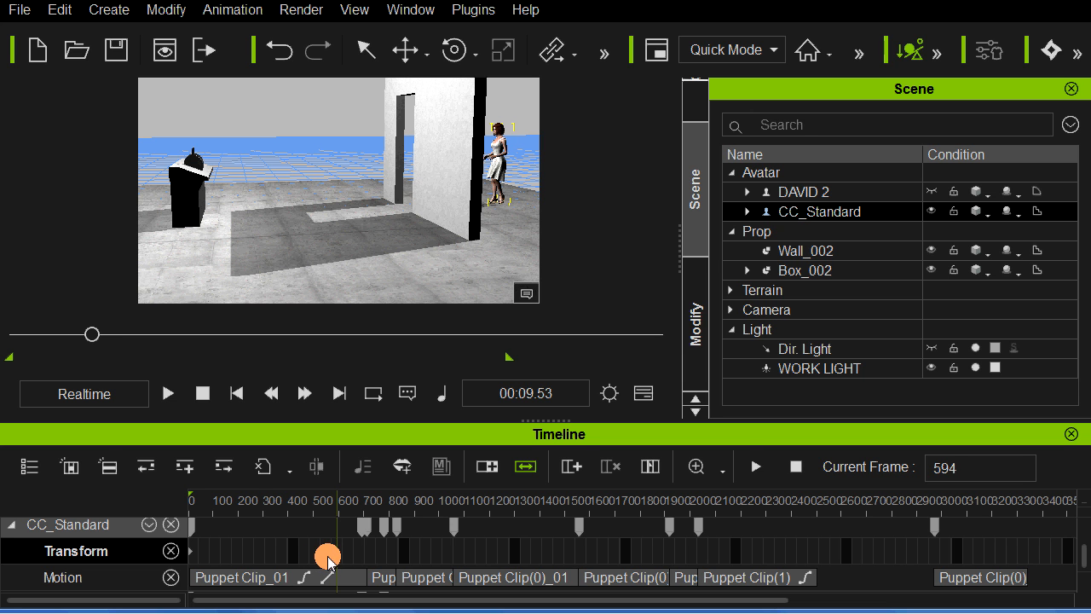
{"action": "key", "text": "space"}
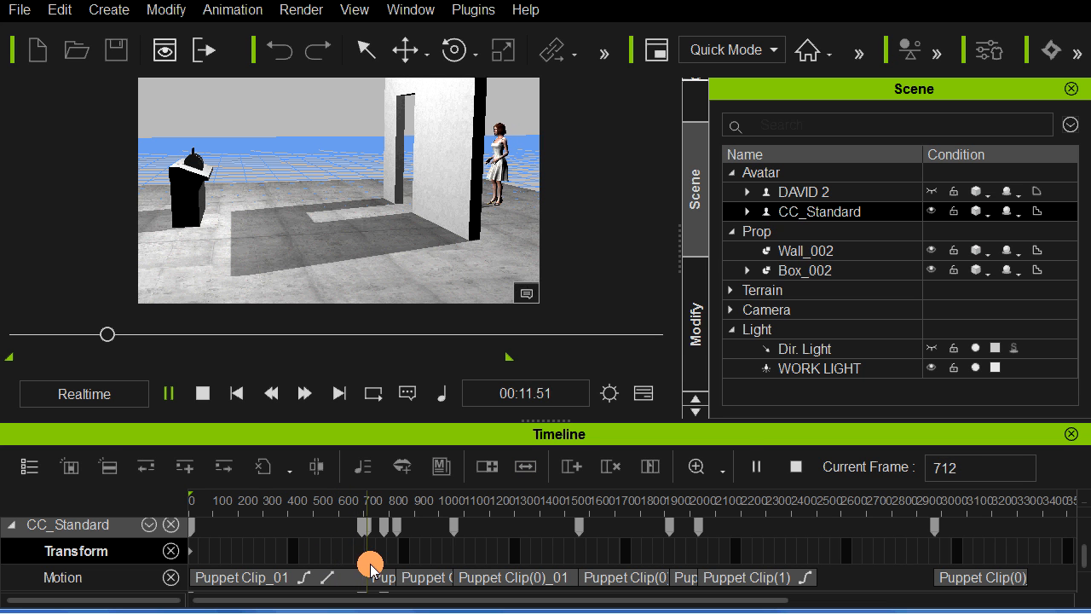
{"action": "left_click", "coordinate": [368, 560]}
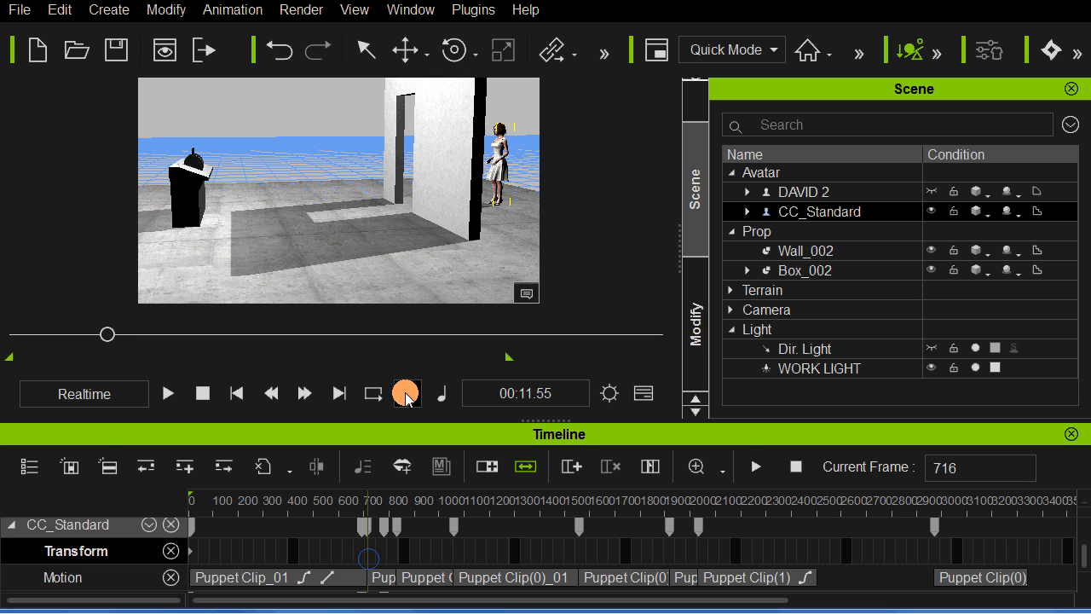
Step: Move the woman from behind the wall through to the podium at frame 716, keying her transform
{"action": "key", "text": "w"}
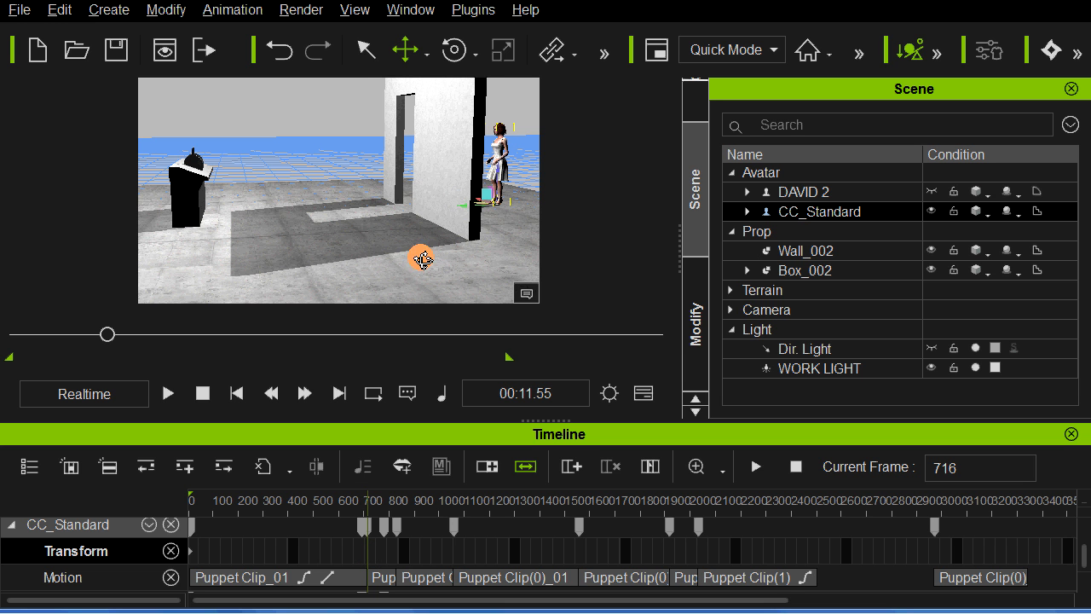
{"action": "right_click_drag", "start_coordinate": [424, 259], "coordinate": [458, 211]}
{"action": "left_click_drag", "start_coordinate": [457, 211], "coordinate": [206, 230]}
{"action": "right_click_drag", "start_coordinate": [385, 231], "coordinate": [427, 227], "text": "alt"}
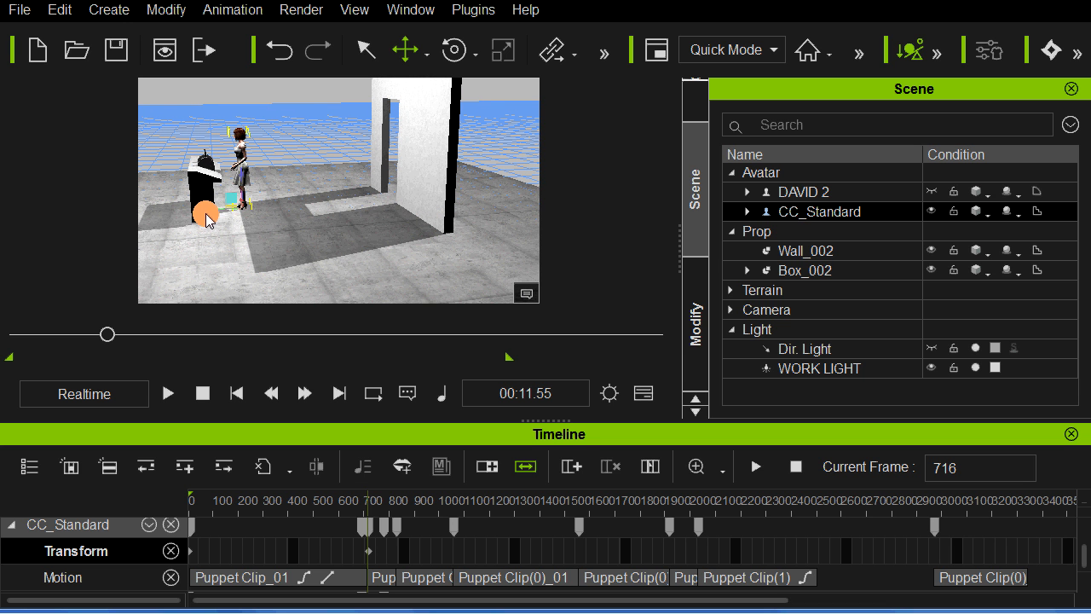
{"action": "left_click_drag", "start_coordinate": [207, 213], "coordinate": [202, 214]}
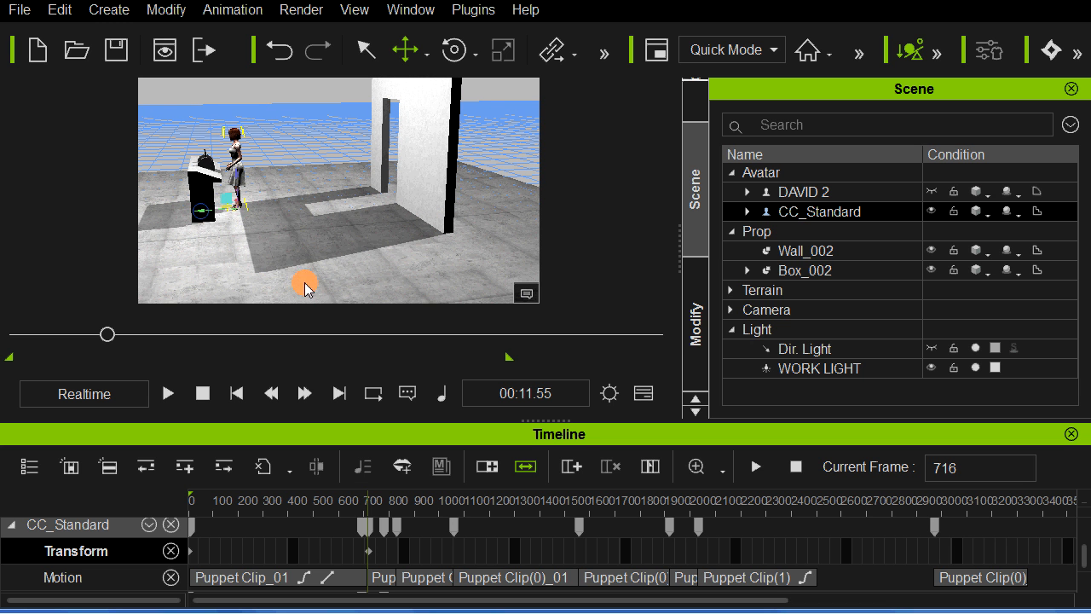
Step: Replay from the first frame to check the woman's walk from behind the wall to the podium
{"action": "left_click", "coordinate": [202, 393]}
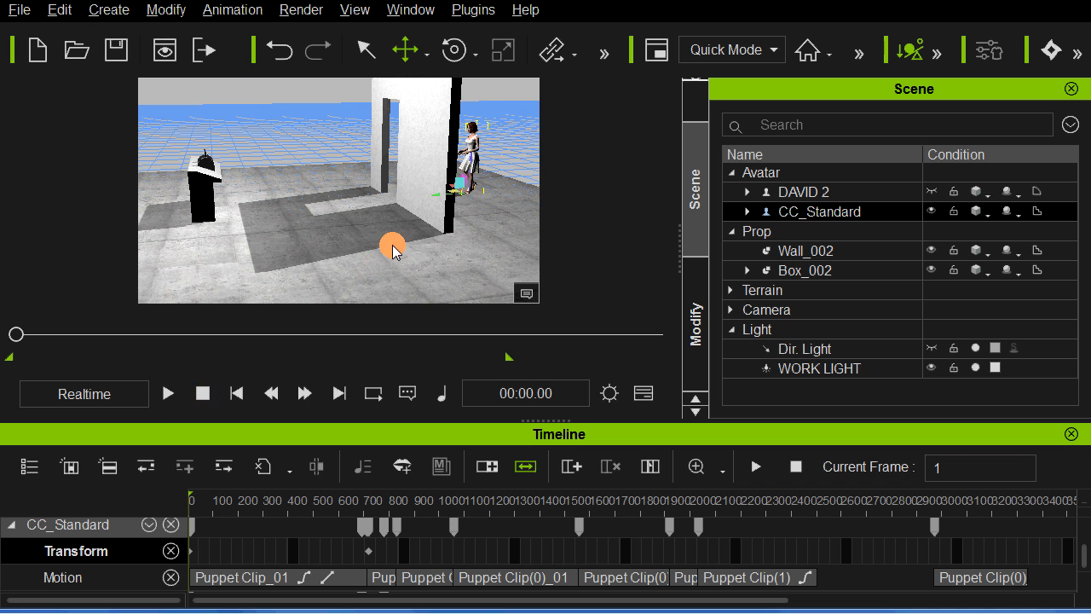
{"action": "right_click_drag", "start_coordinate": [392, 246], "coordinate": [387, 246], "text": "alt"}
{"action": "key", "text": "space"}
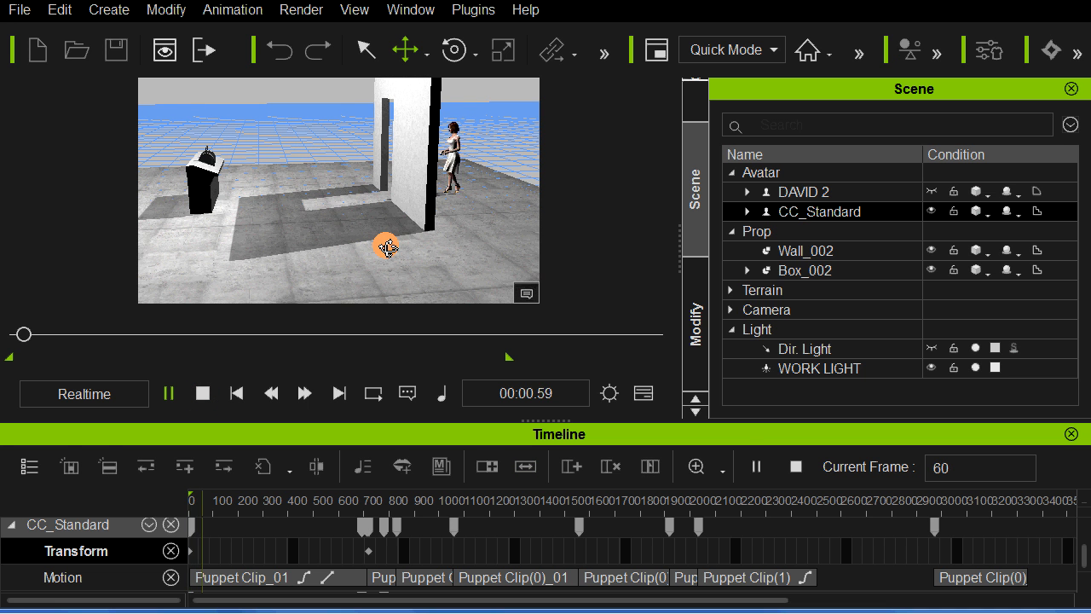
{"action": "right_click_drag", "start_coordinate": [403, 245], "coordinate": [419, 262], "text": "alt"}
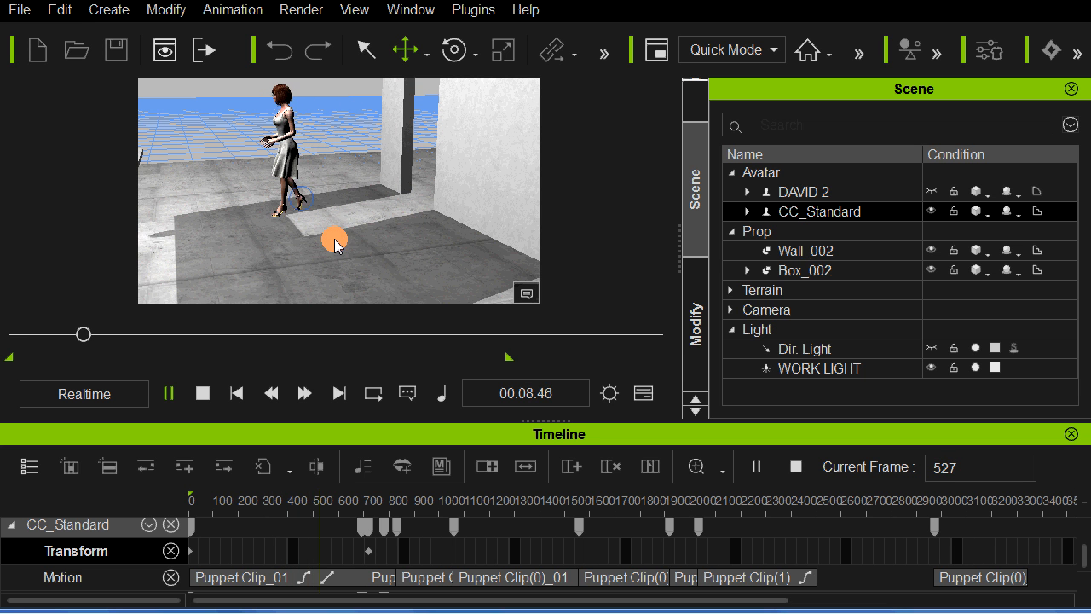
{"action": "middle_click_drag", "start_coordinate": [349, 245], "coordinate": [453, 268]}
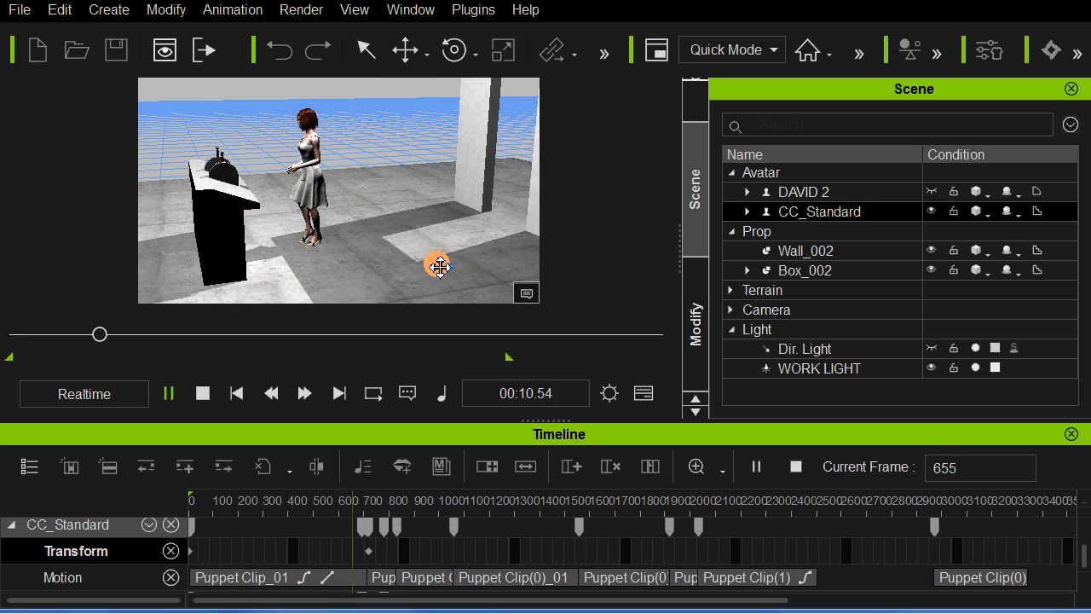
{"action": "scroll", "coordinate": [344, 244], "scroll_direction": "up", "scroll_amount": 2}
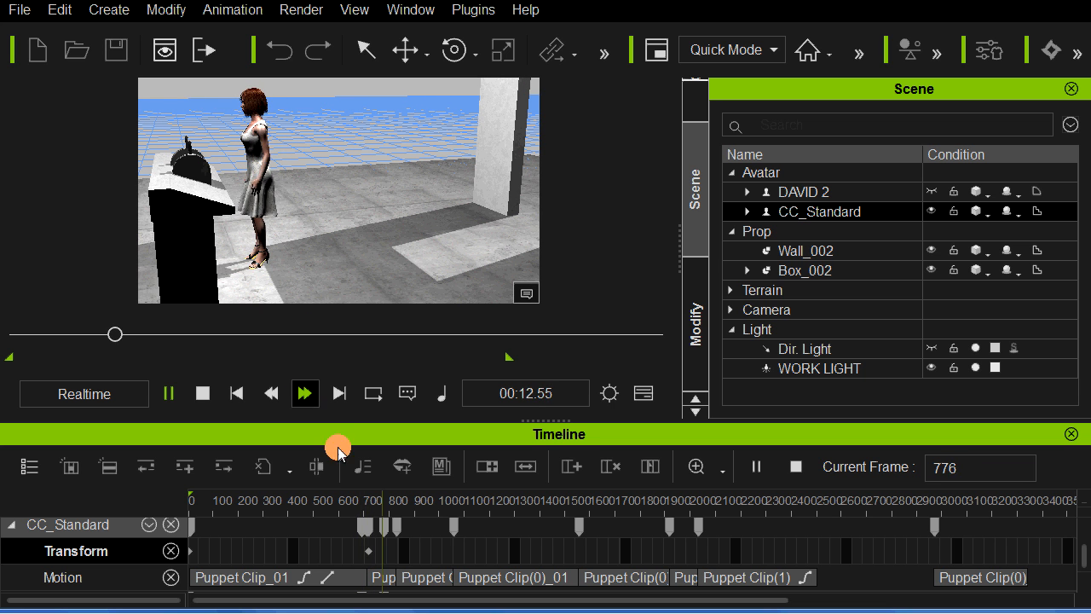
Step: Move the woman's podium transform key earlier to about frame 695 and replay her arrival
{"action": "left_click", "coordinate": [366, 551]}
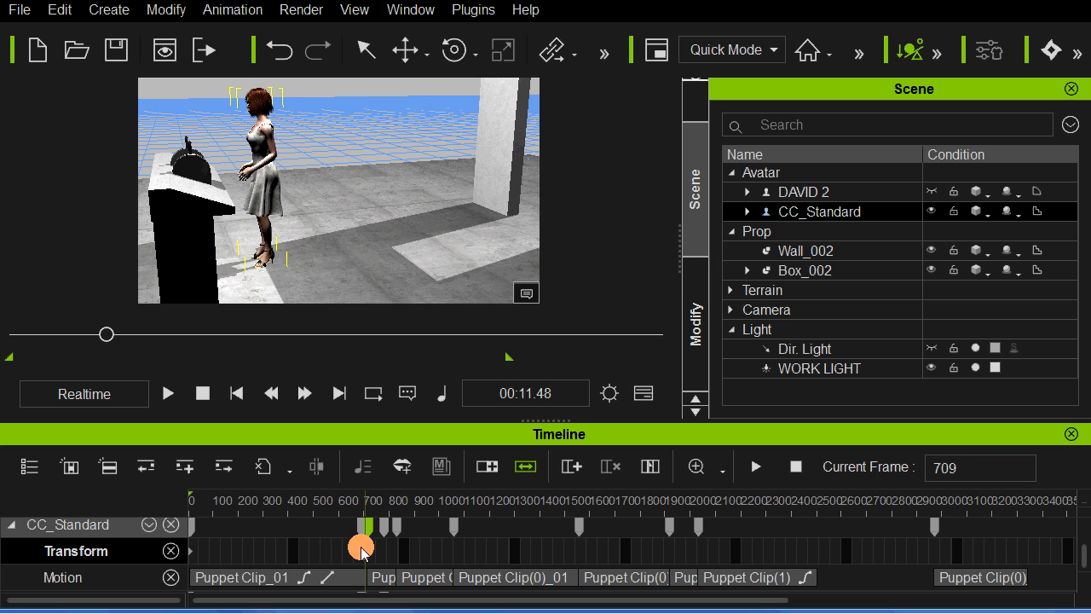
{"action": "left_click", "coordinate": [369, 526]}
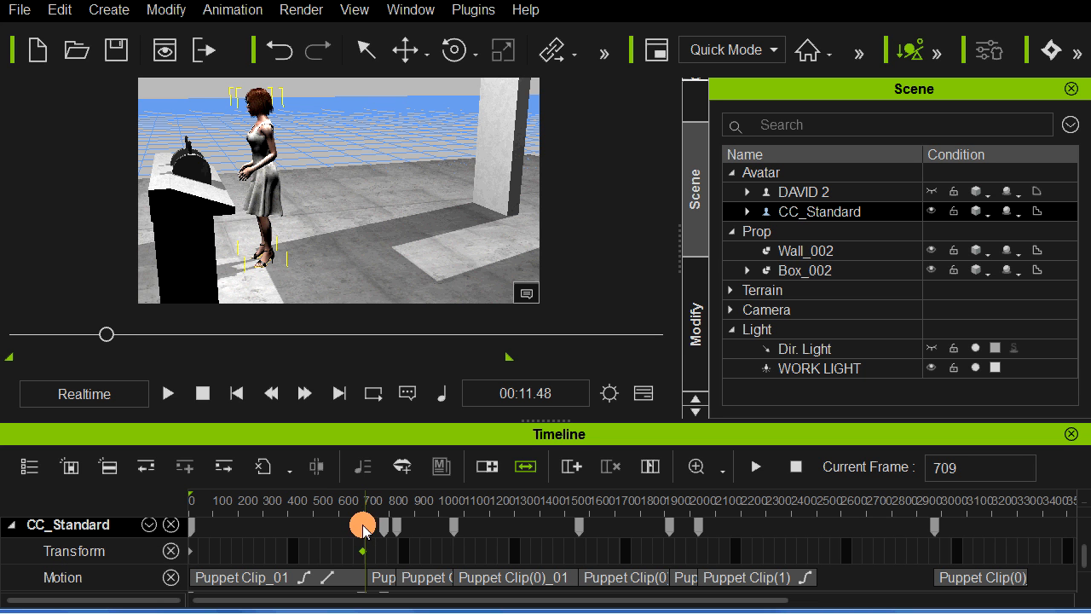
{"action": "left_click", "coordinate": [363, 525]}
{"action": "left_click", "coordinate": [346, 548]}
{"action": "key", "text": "space"}
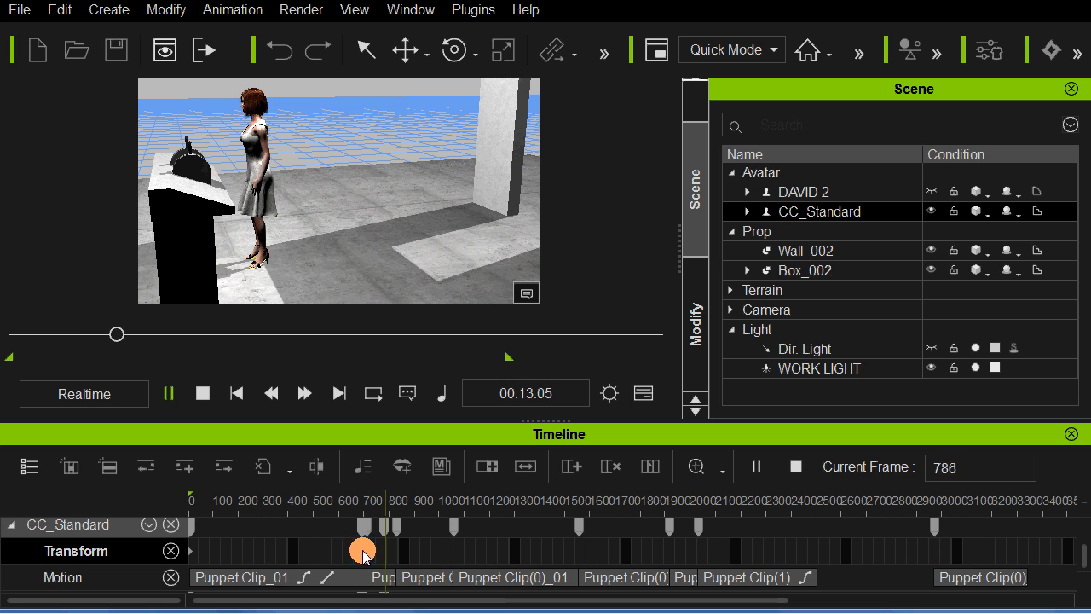
Step: Shift the woman's podium transform key further back to about frame 670 and replay the end of the walk
{"action": "left_click", "coordinate": [363, 552]}
{"action": "left_click", "coordinate": [360, 527]}
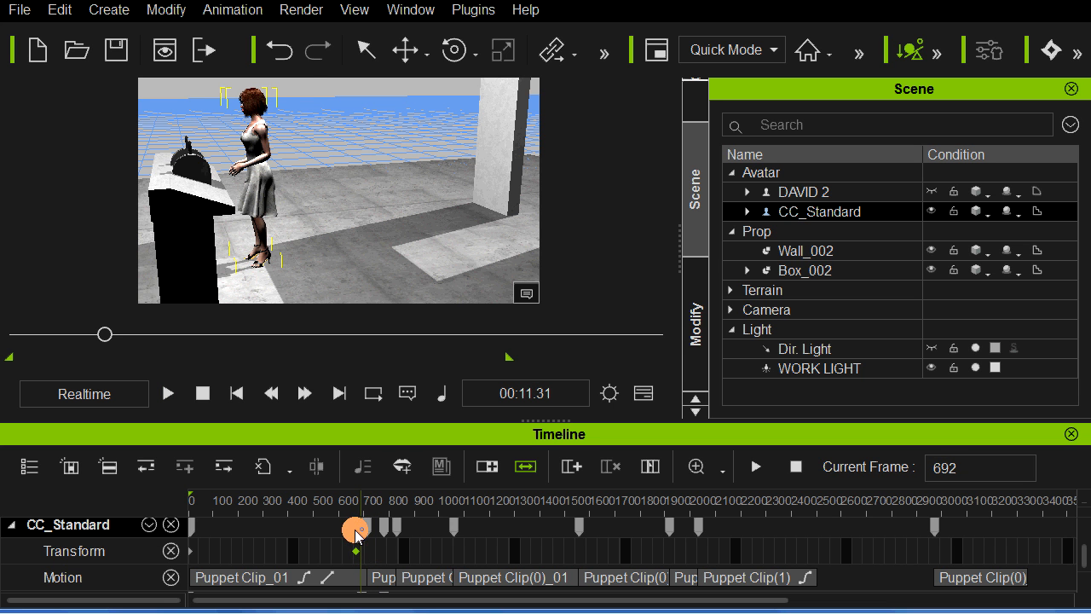
{"action": "left_click", "coordinate": [337, 551]}
{"action": "key", "text": "space"}
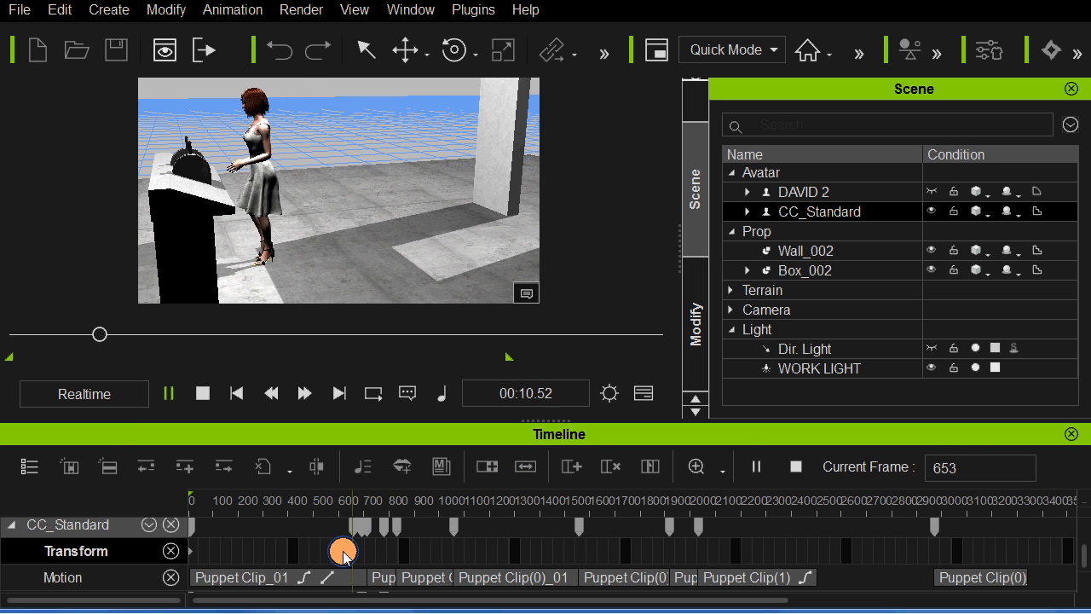
Step: Replay the woman's arrival at the podium to check the timing of her podium transform key
{"action": "left_click", "coordinate": [352, 527]}
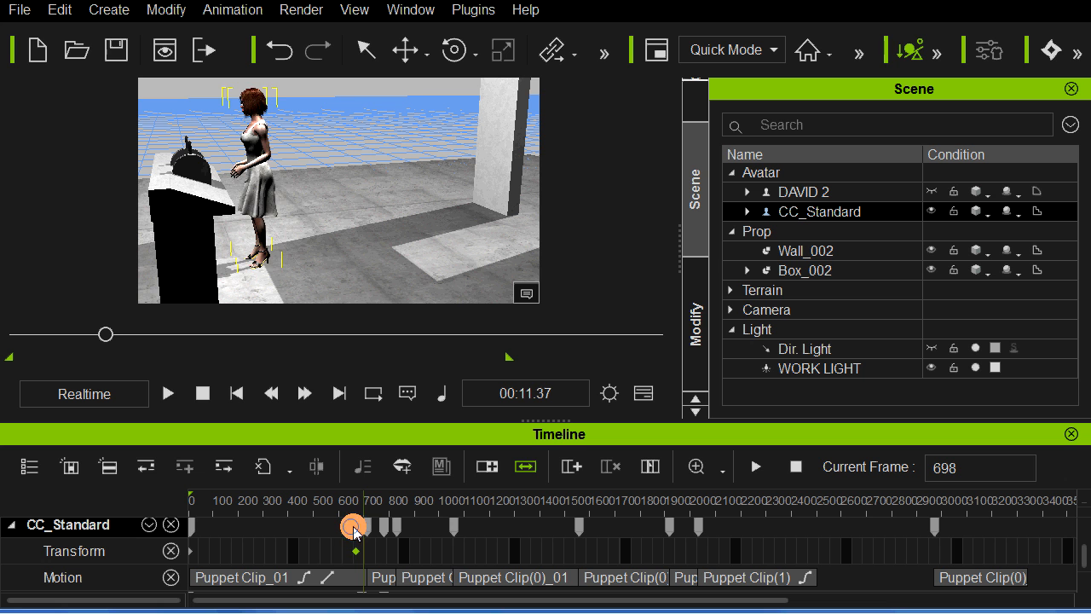
{"action": "left_click", "coordinate": [344, 550]}
{"action": "key", "text": "space"}
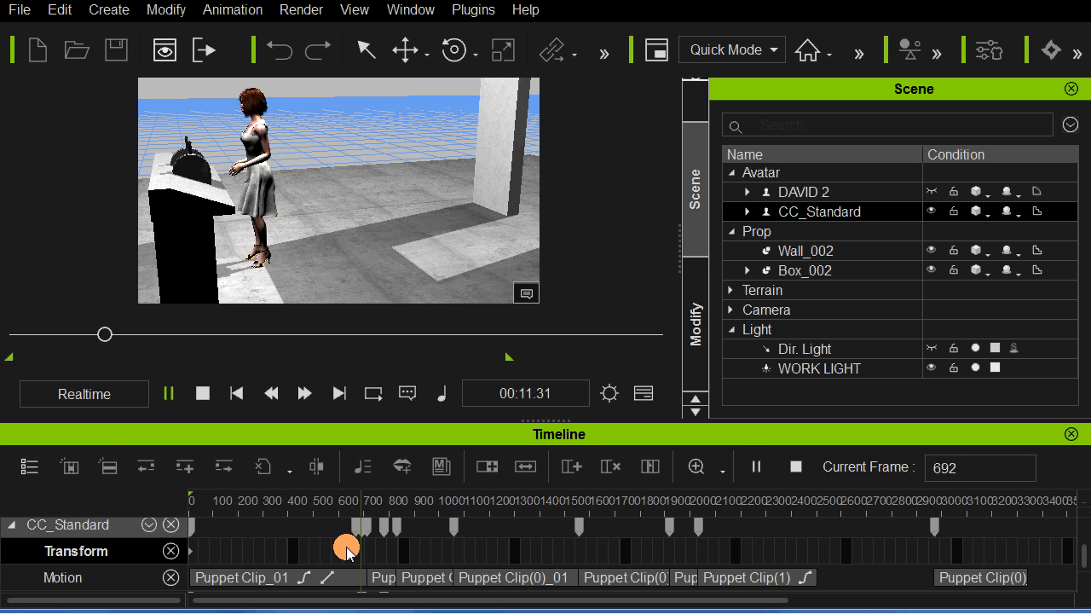
{"action": "left_click", "coordinate": [346, 551]}
{"action": "left_click", "coordinate": [341, 359]}
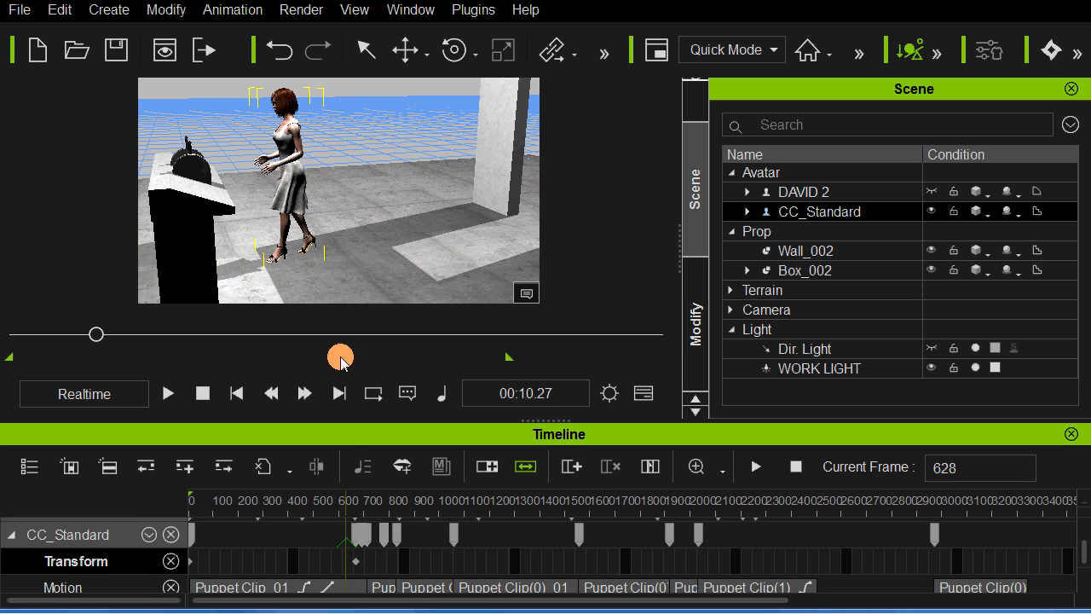
Step: Move the woman's podium transform key to about frame 659 and replay her final steps
{"action": "left_click", "coordinate": [357, 550]}
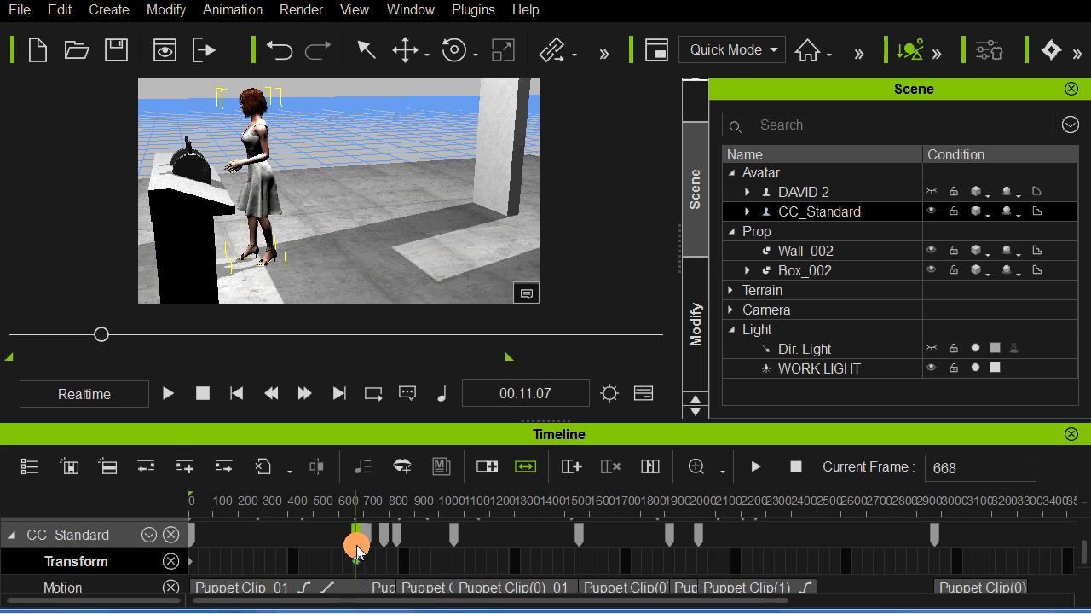
{"action": "left_click", "coordinate": [358, 541]}
{"action": "left_click", "coordinate": [345, 559]}
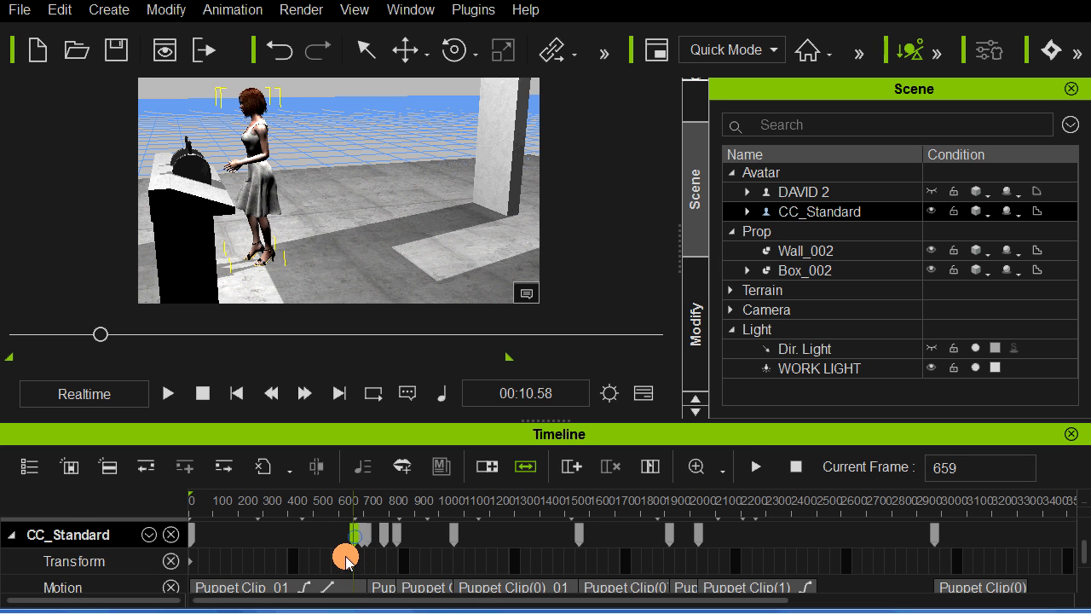
{"action": "key", "text": "space"}
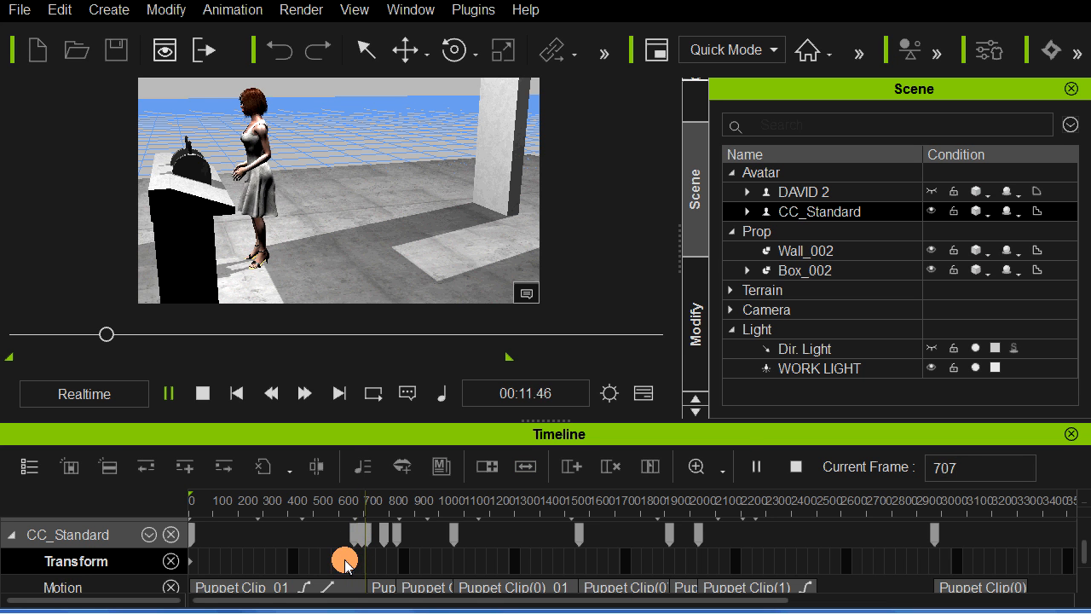
{"action": "left_click", "coordinate": [292, 252]}
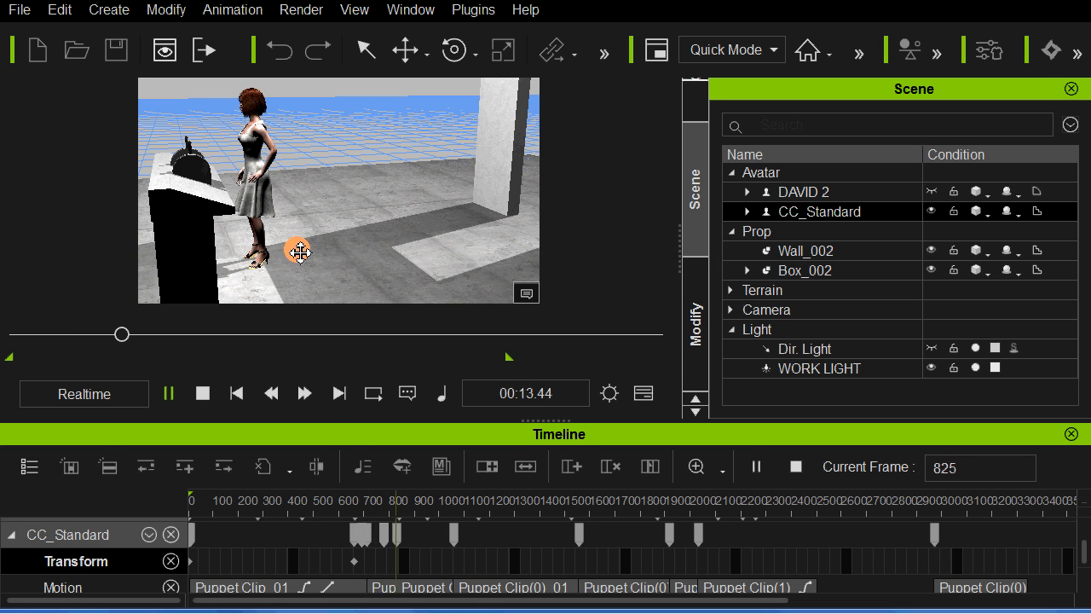
{"action": "left_click", "coordinate": [302, 263]}
Step: Replay the woman's entire walk to the podium from the first frame, following her from in front of the podium
{"action": "right_click_drag", "start_coordinate": [403, 256], "coordinate": [375, 232]}
{"action": "right_click_drag", "start_coordinate": [433, 289], "coordinate": [419, 250]}
{"action": "right_click_drag", "start_coordinate": [412, 211], "coordinate": [410, 296]}
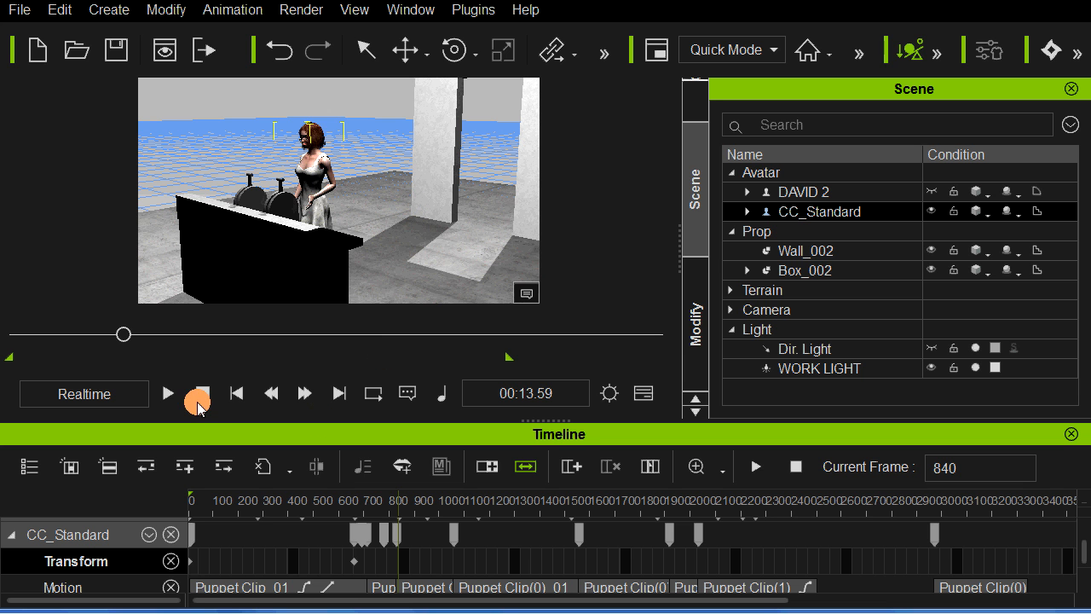
{"action": "left_click", "coordinate": [186, 400]}
{"action": "key", "text": "space"}
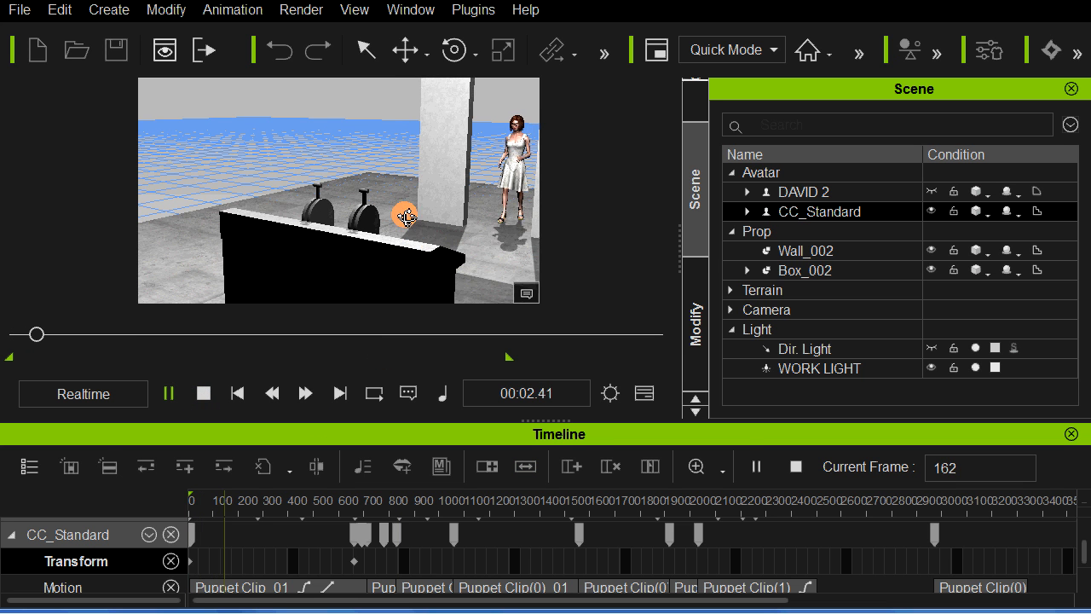
{"action": "right_click_drag", "start_coordinate": [406, 214], "coordinate": [405, 198]}
{"action": "scroll", "coordinate": [407, 192], "scroll_direction": "up", "scroll_amount": 4}
{"action": "middle_click_drag", "start_coordinate": [448, 180], "coordinate": [313, 164]}
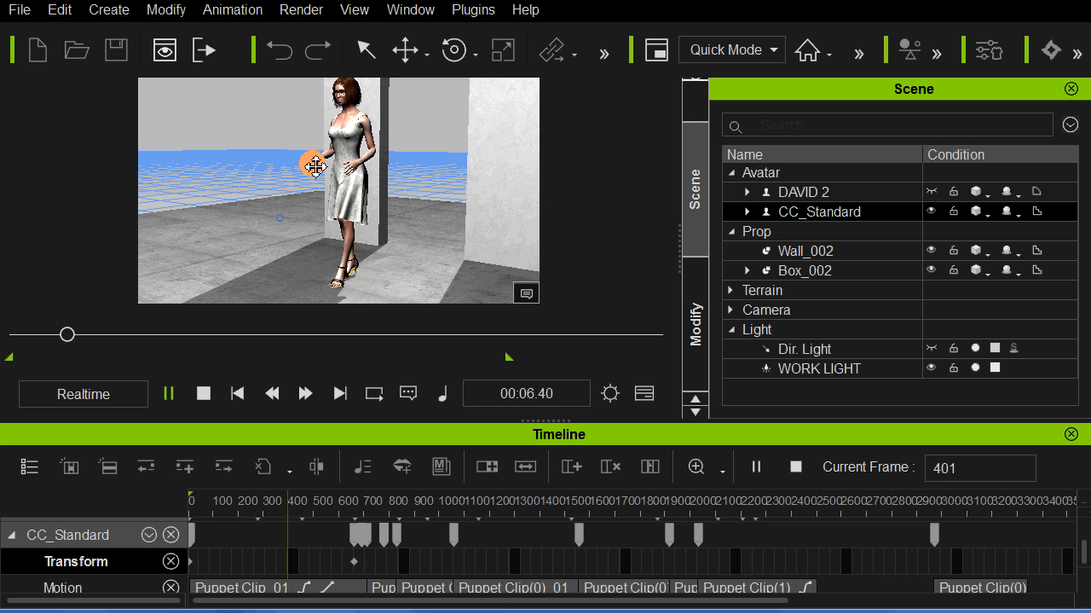
{"action": "scroll", "coordinate": [308, 175], "scroll_direction": "down", "scroll_amount": 2}
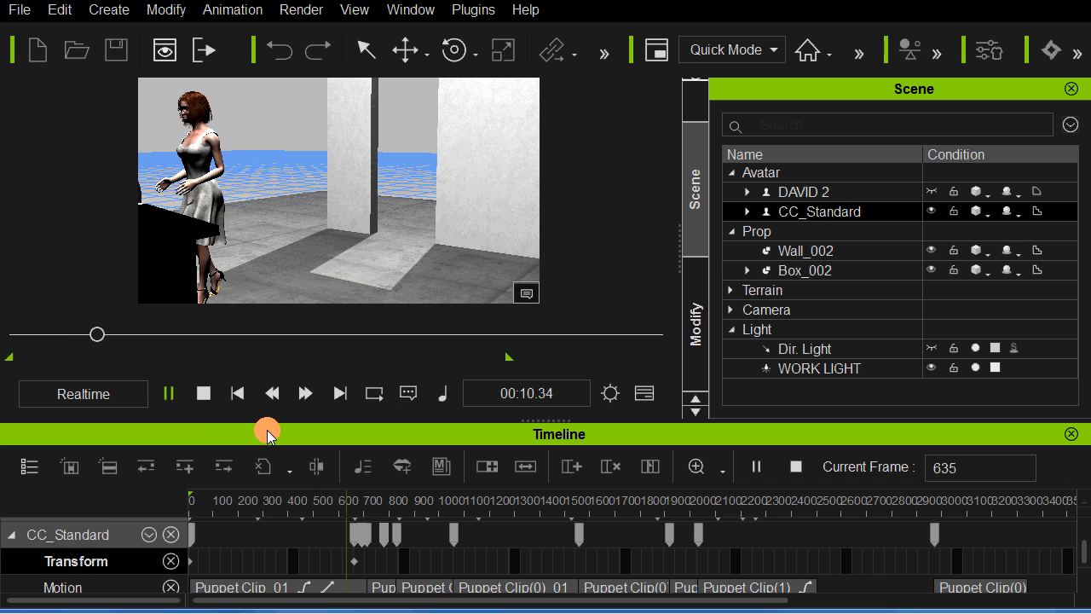
{"action": "left_click", "coordinate": [205, 394]}
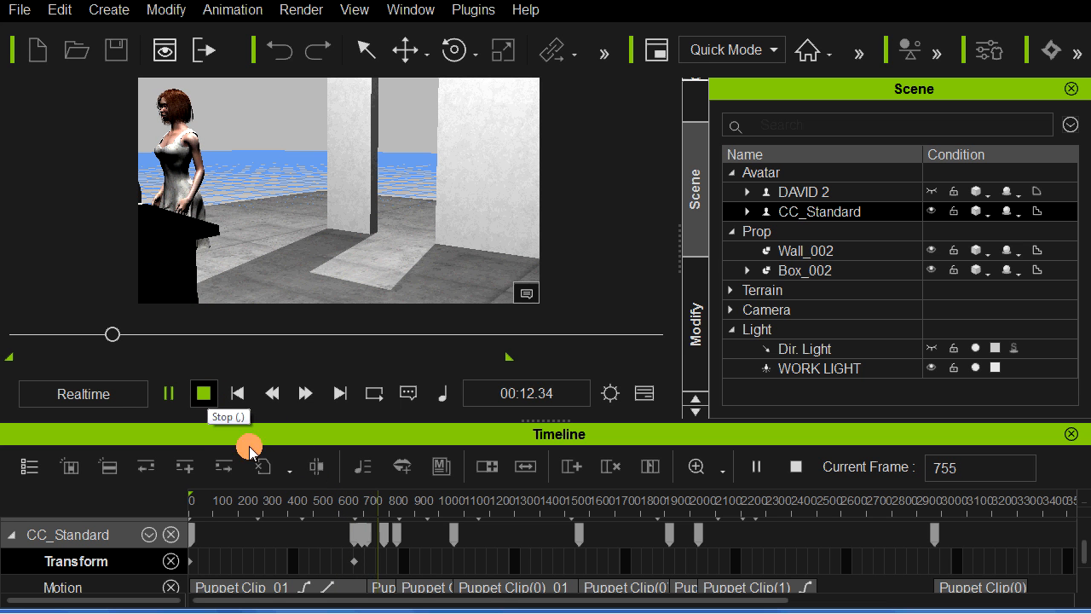
{"action": "middle_click_drag", "start_coordinate": [388, 230], "coordinate": [461, 251]}
{"action": "middle_click_drag", "start_coordinate": [285, 166], "coordinate": [334, 193]}
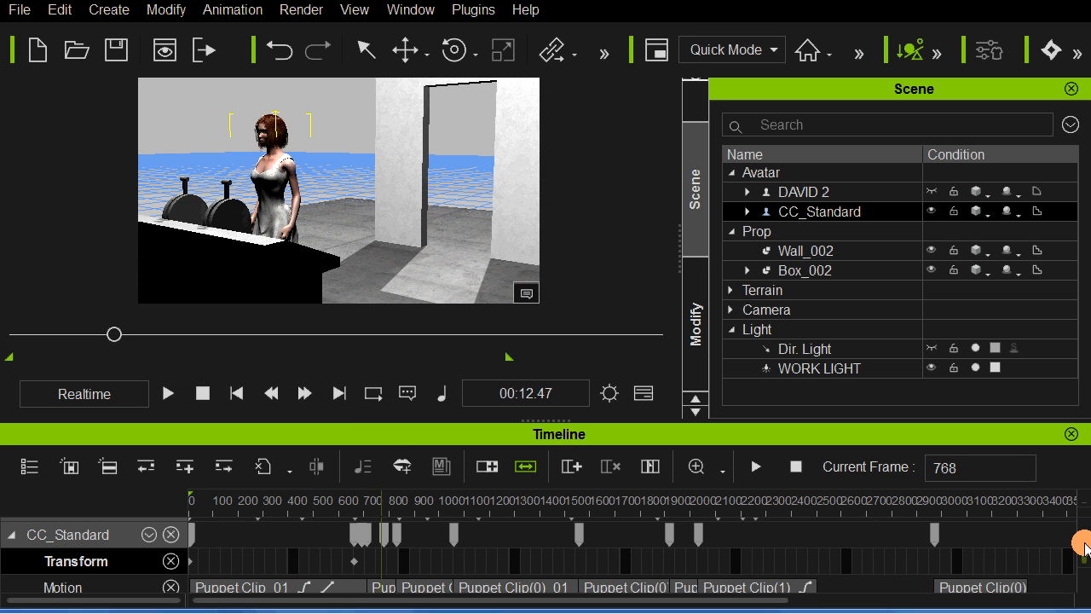
Step: Inspect the woman's motion layer keys and examine her stance behind the podium from the side
{"action": "left_click_drag", "start_coordinate": [1083, 552], "coordinate": [1085, 585]}
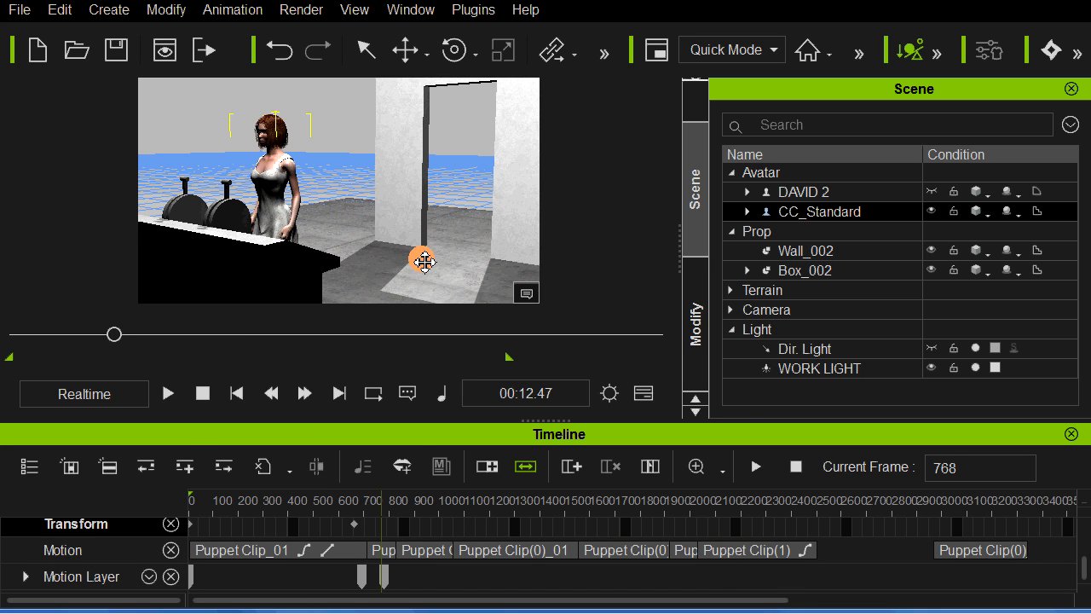
{"action": "right_click_drag", "start_coordinate": [422, 253], "coordinate": [343, 259]}
{"action": "middle_click_drag", "start_coordinate": [372, 249], "coordinate": [367, 226]}
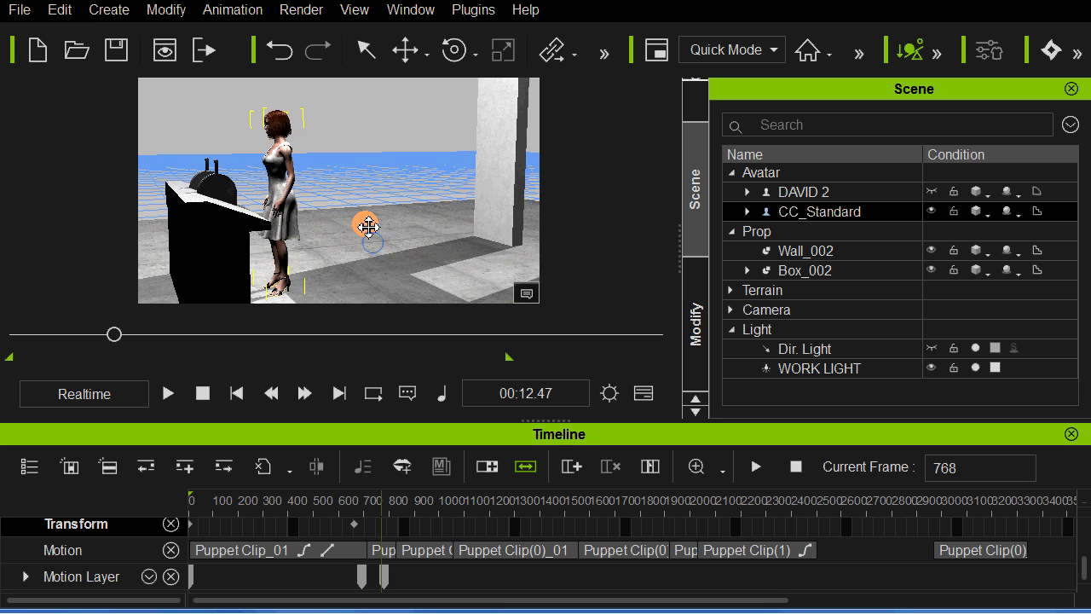
{"action": "scroll", "coordinate": [366, 226], "scroll_direction": "down", "scroll_amount": 1}
{"action": "right_click_drag", "start_coordinate": [389, 241], "coordinate": [414, 242]}
{"action": "scroll", "coordinate": [352, 255], "scroll_direction": "down", "scroll_amount": 1}
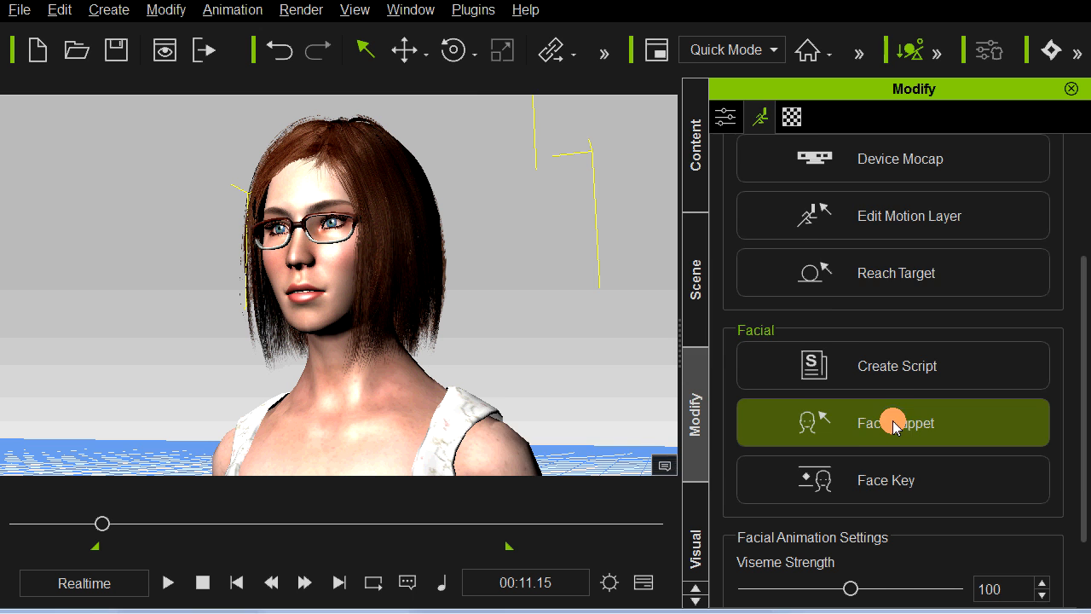
Step: Open Face Puppet for the woman, choose the 00_Natalie profile with the Sad full face control, and preview it
{"action": "left_click", "coordinate": [788, 407]}
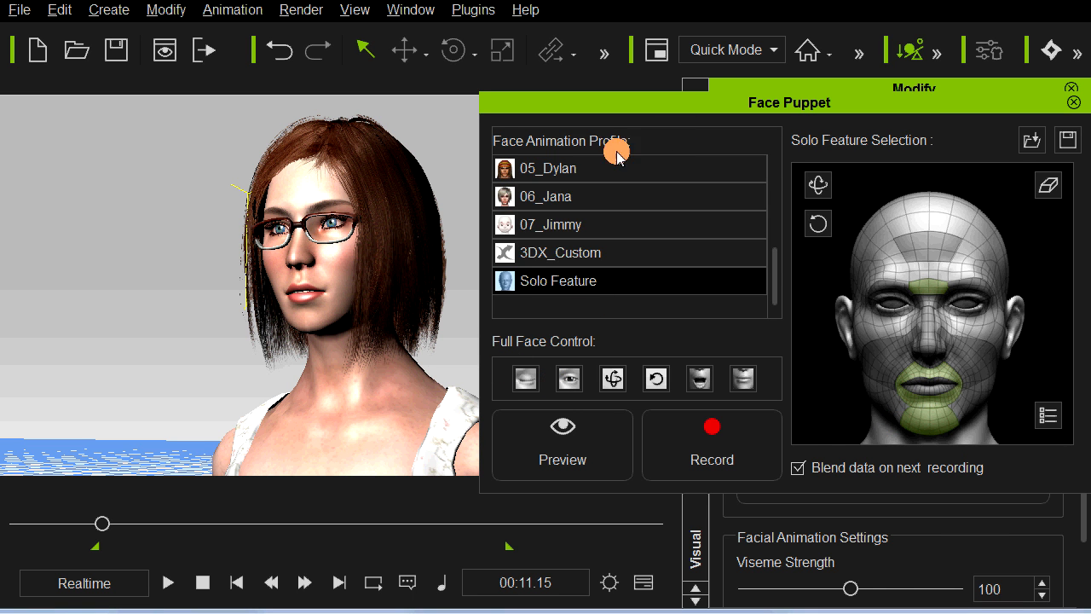
{"action": "left_click_drag", "start_coordinate": [774, 260], "coordinate": [780, 158]}
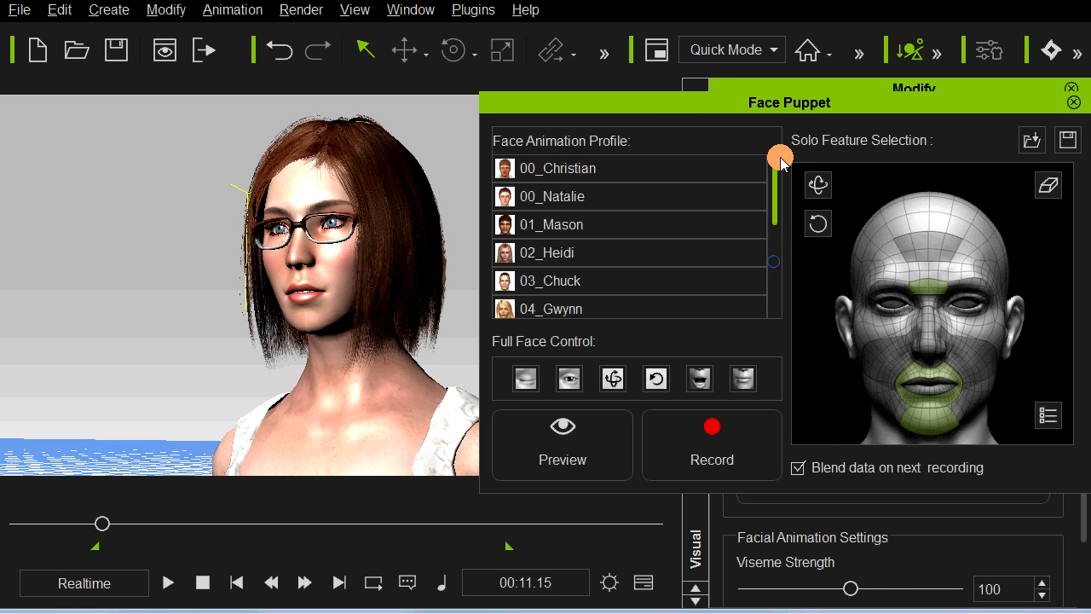
{"action": "left_click", "coordinate": [621, 195]}
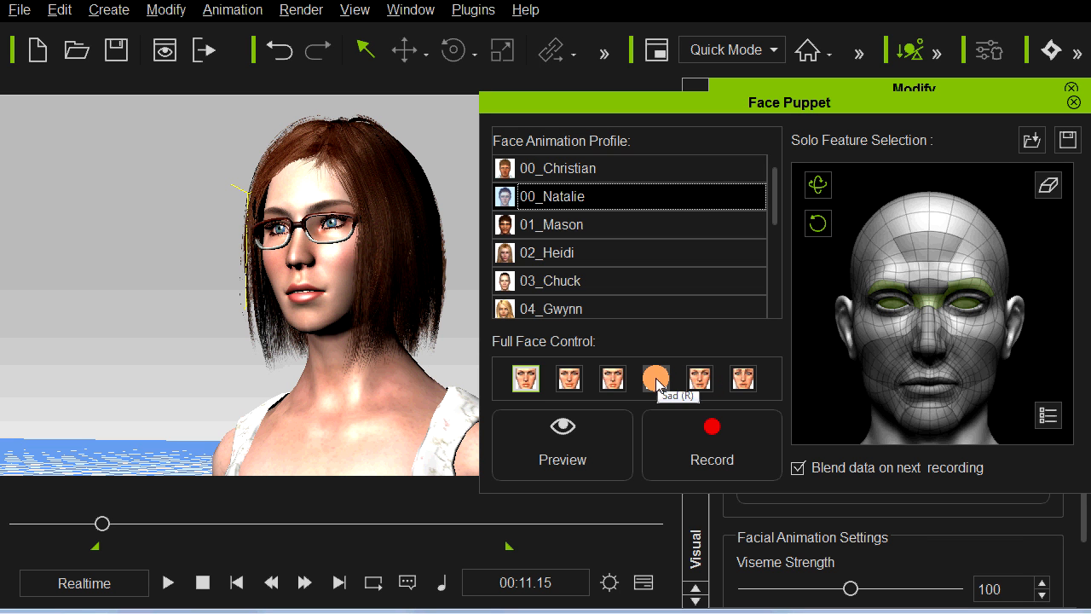
{"action": "left_click", "coordinate": [657, 384]}
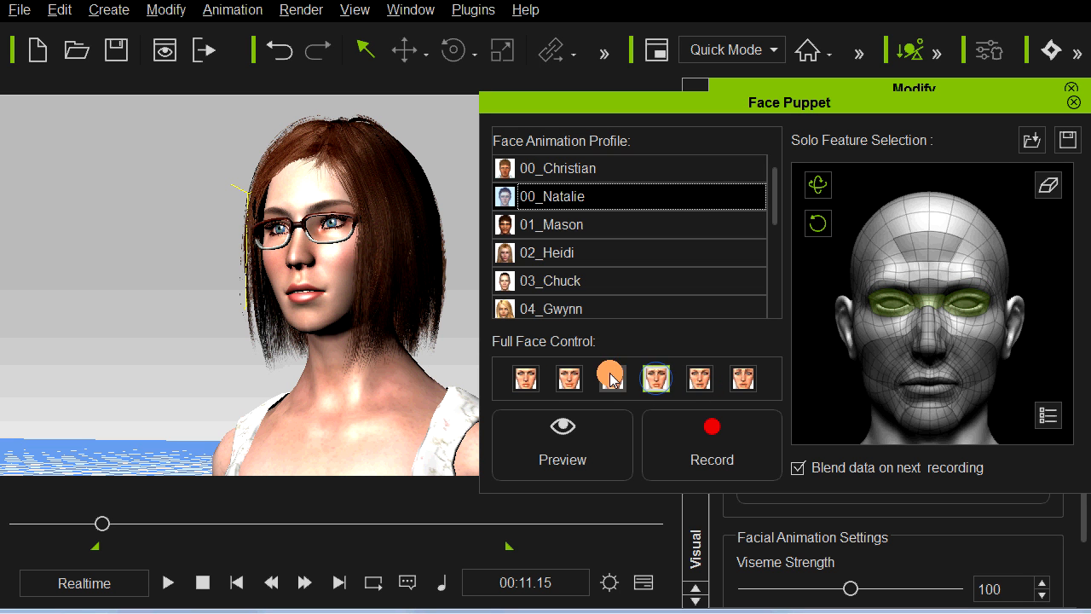
{"action": "left_click", "coordinate": [566, 436]}
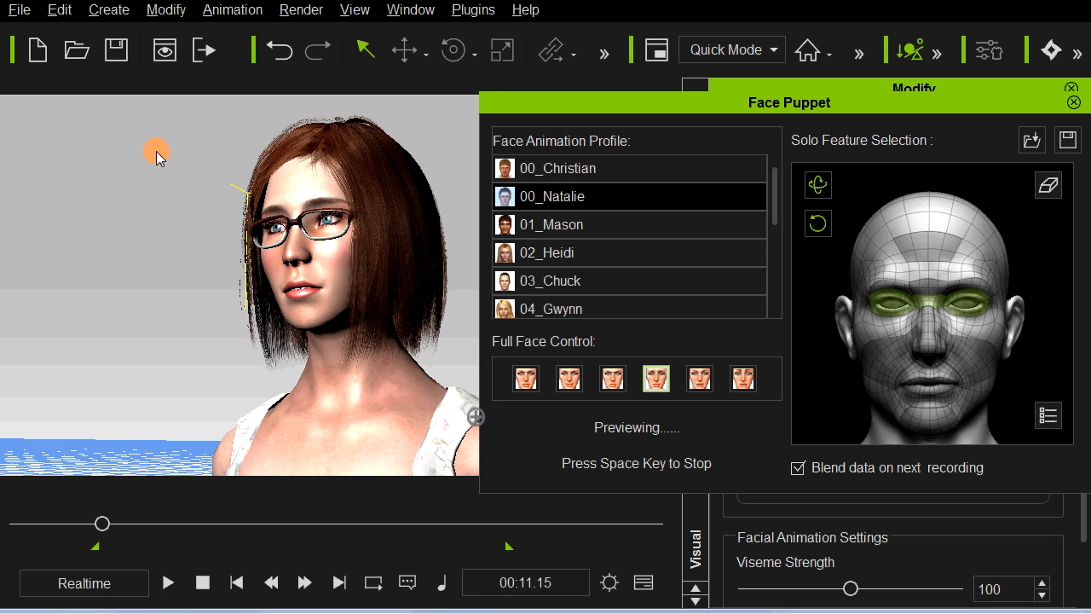
{"action": "key", "text": "space"}
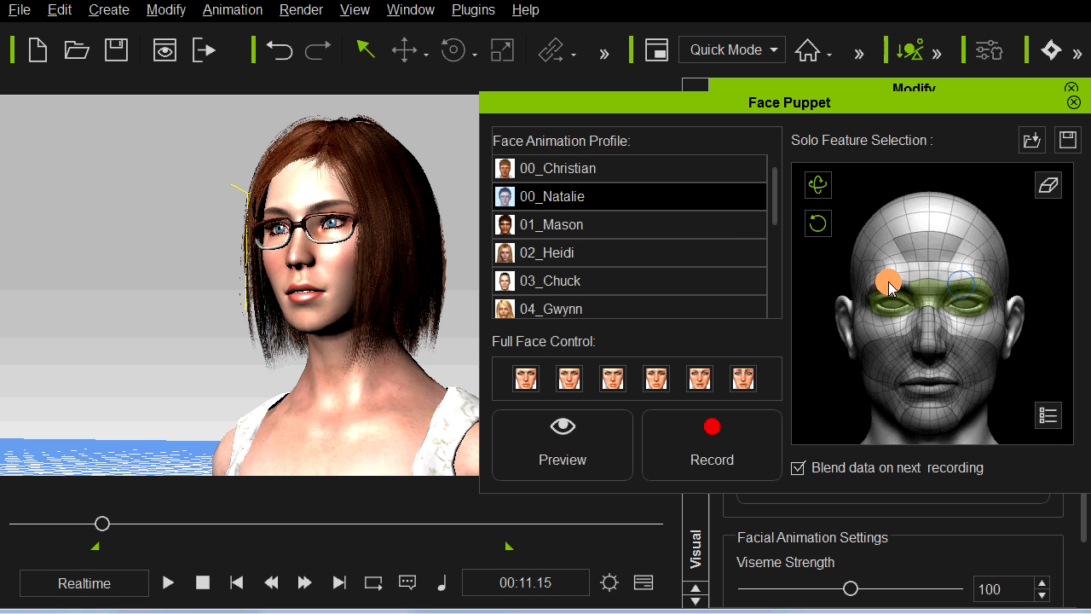
Step: Add both cheeks to the brow and eye regions driven by the face puppet and preview the expression
{"action": "left_click", "coordinate": [884, 363]}
{"action": "left_click", "coordinate": [970, 354]}
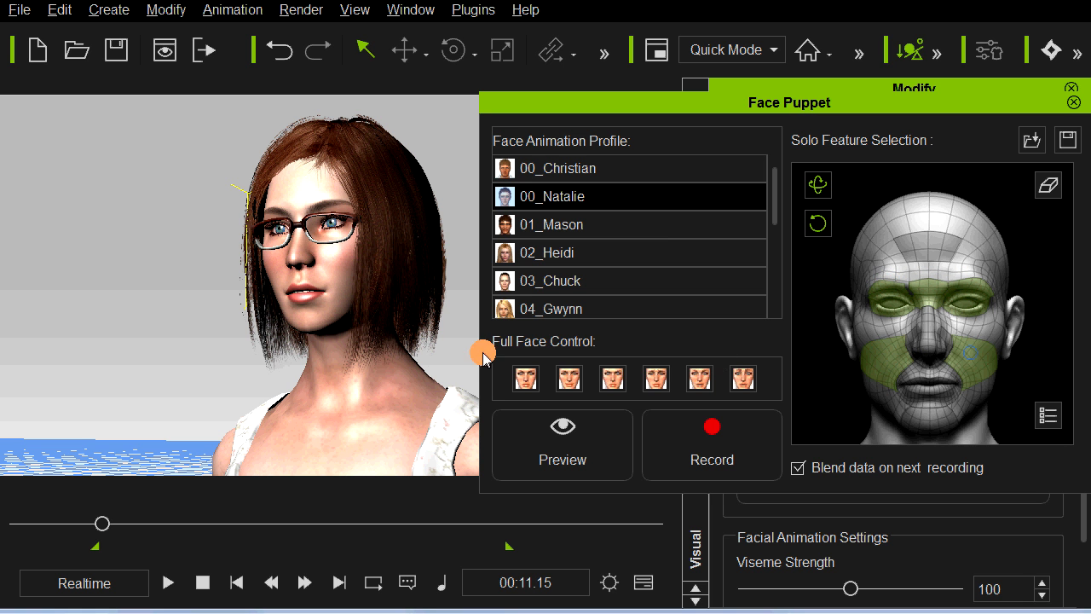
{"action": "key", "text": "space"}
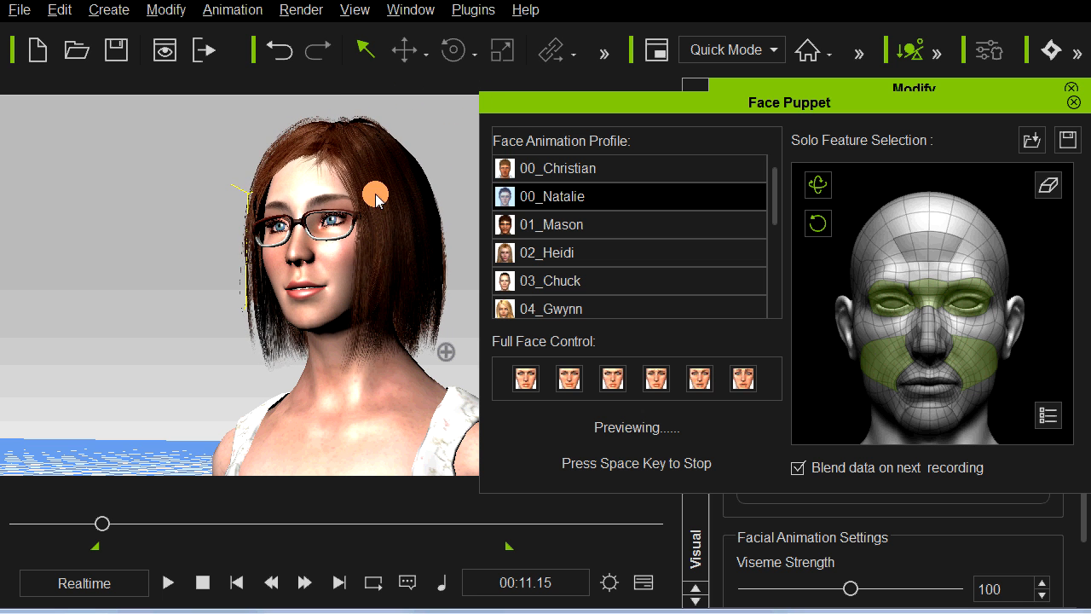
{"action": "key", "text": "space"}
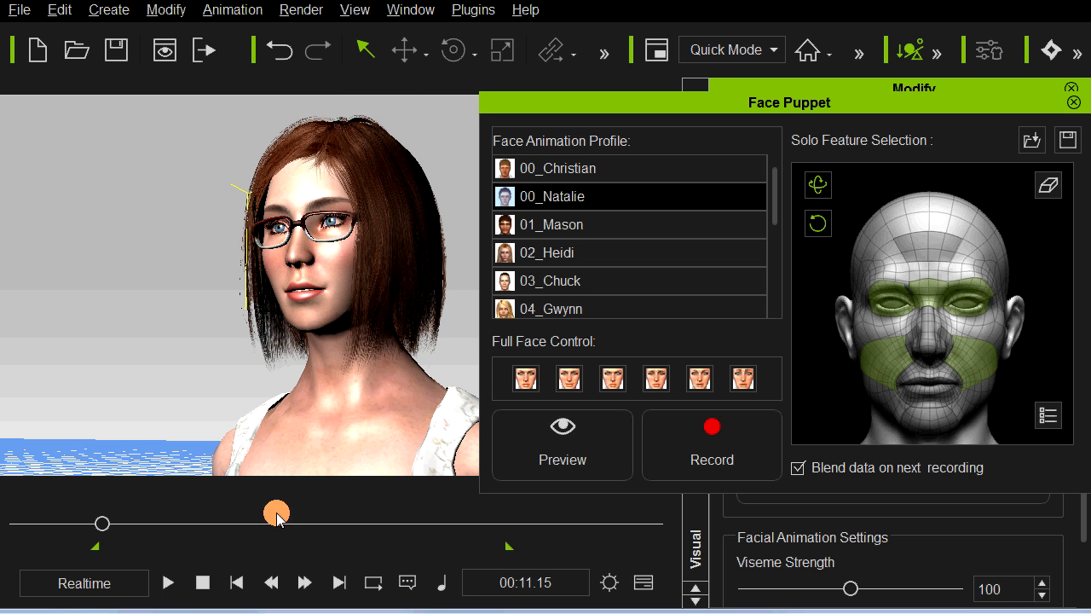
Step: Record the face puppet performance with the selected brow, eye and cheek regions from 00:11.15 to 00:31.50
{"action": "left_click", "coordinate": [724, 454]}
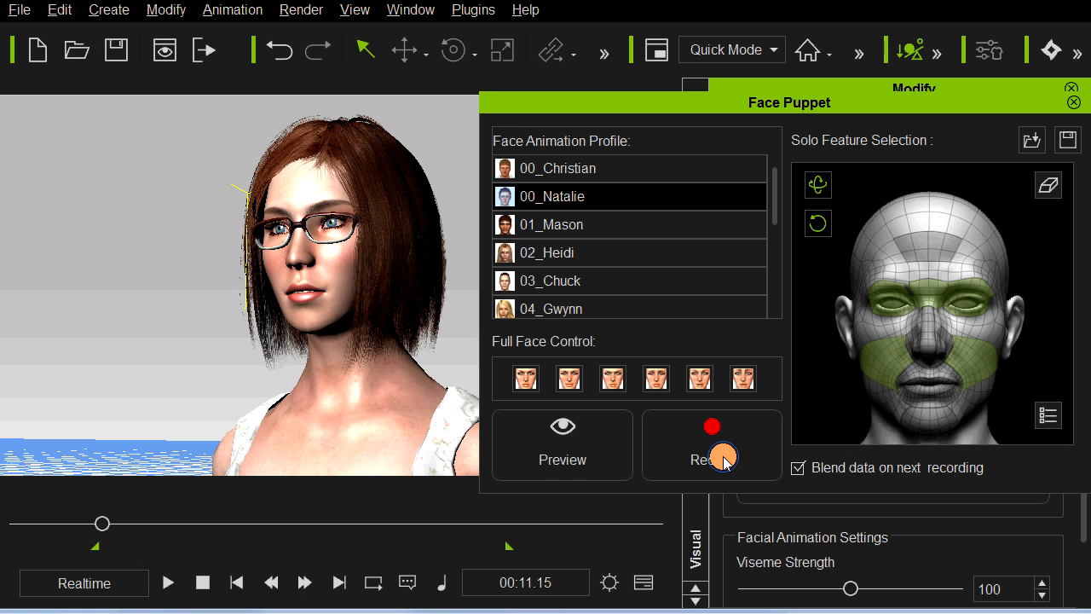
{"action": "key", "text": "space"}
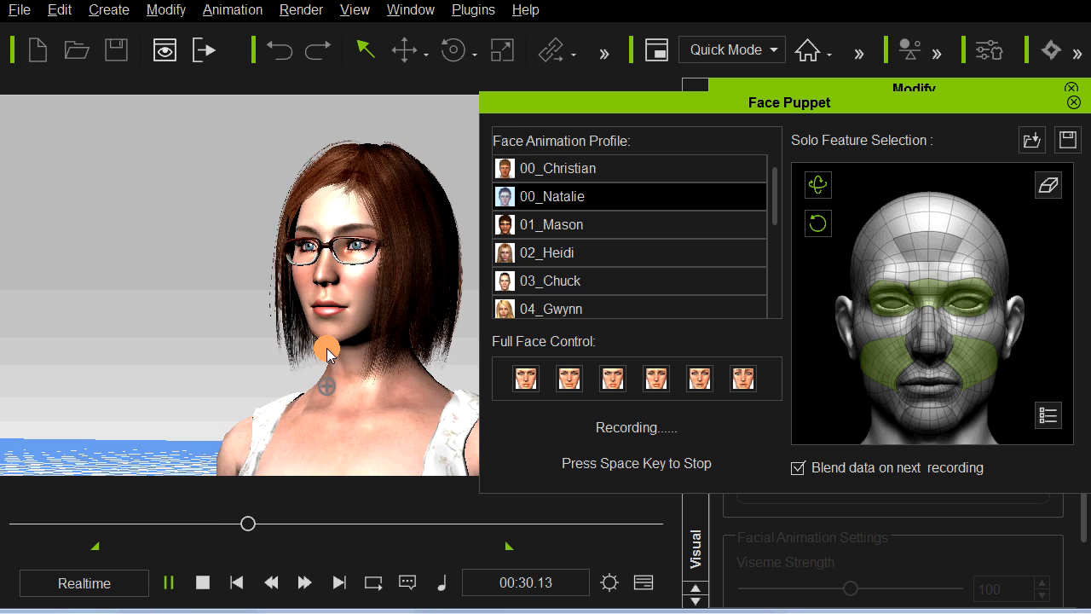
{"action": "key", "text": "space"}
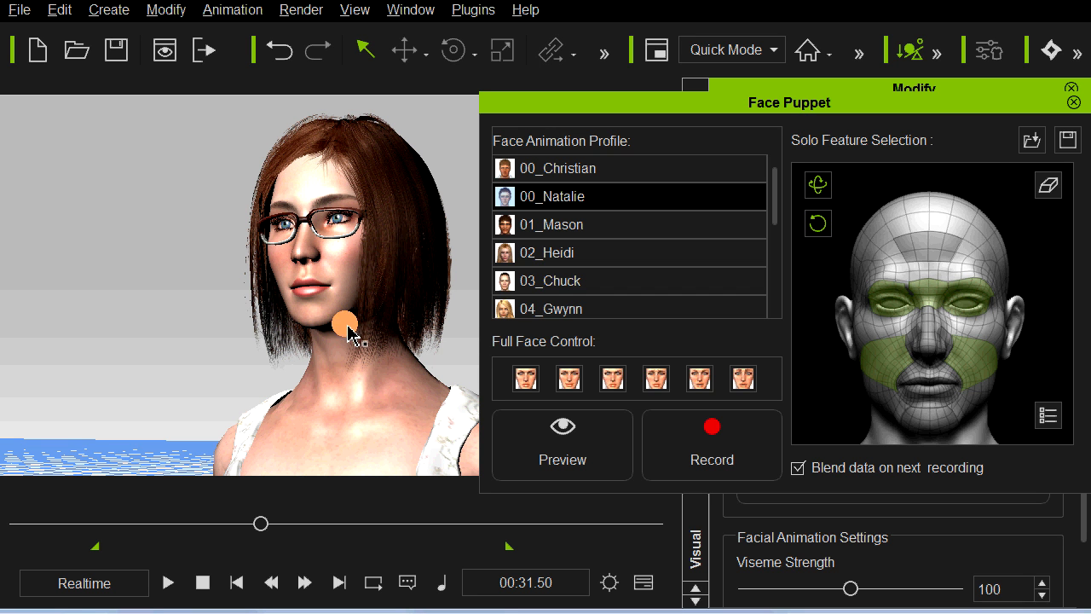
Step: Switch to the last full face control of the 00_Natalie profile and preview its expression
{"action": "left_click", "coordinate": [739, 381]}
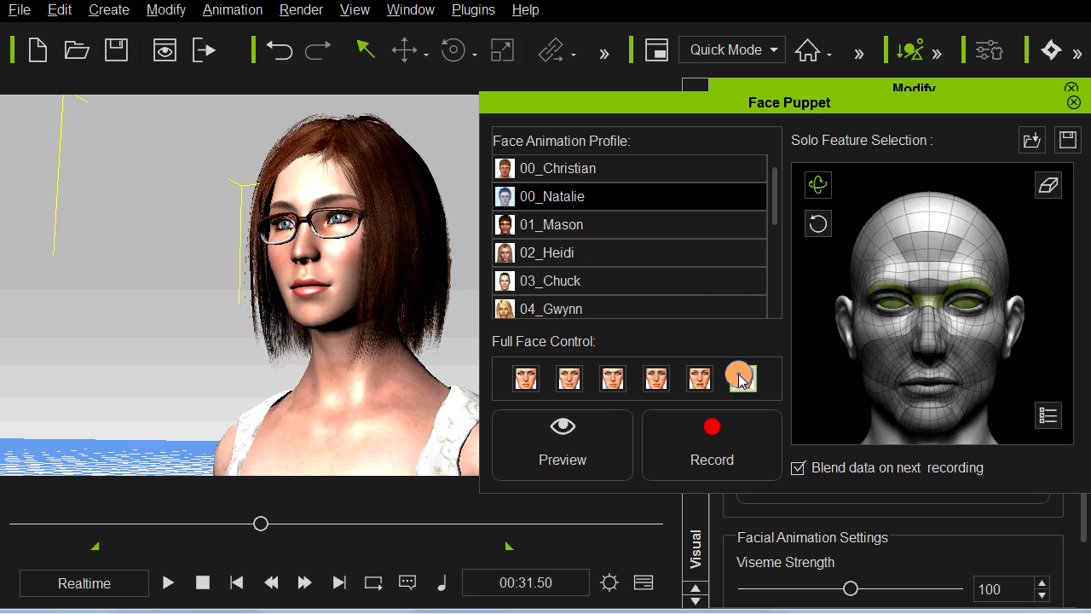
{"action": "key", "text": "space"}
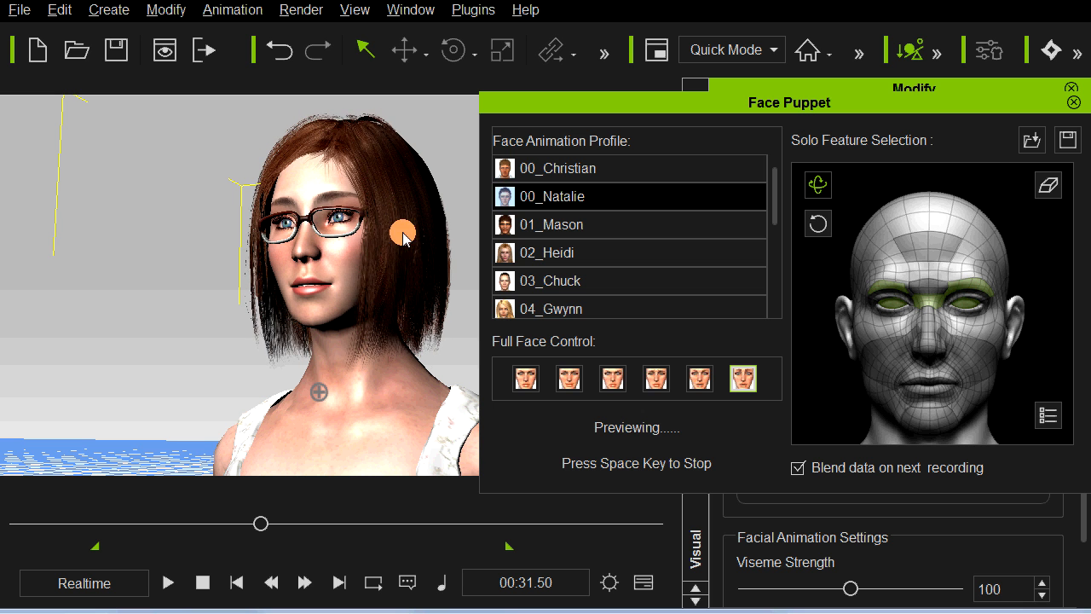
{"action": "key", "text": "space"}
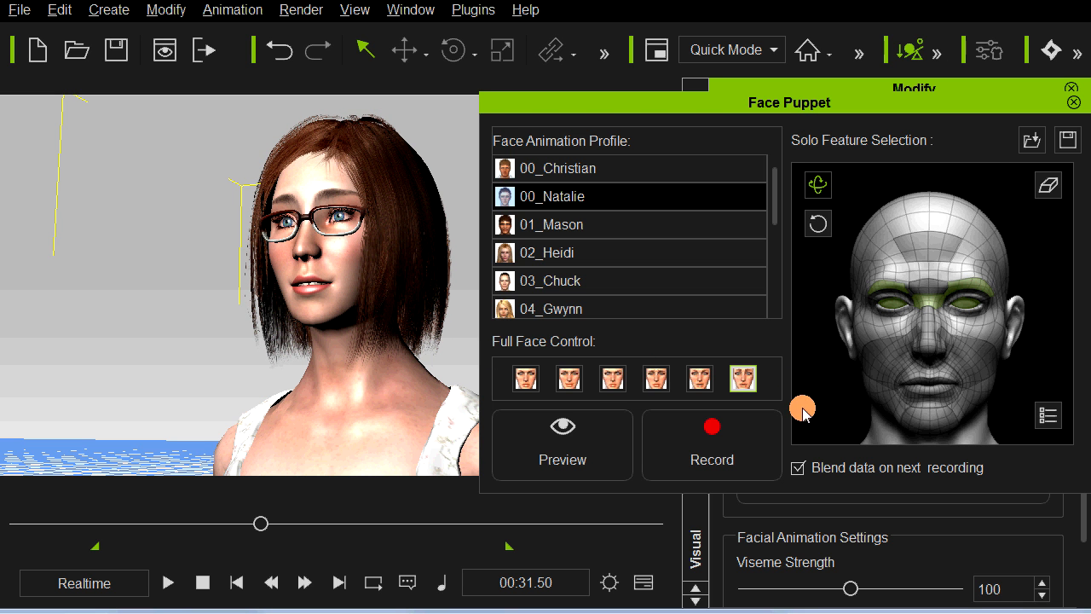
Step: Show the facial feature weights with the Face Puppet window moved clear, and widen the Feature column to show full names
{"action": "left_click", "coordinate": [1046, 418]}
{"action": "left_click", "coordinate": [961, 111]}
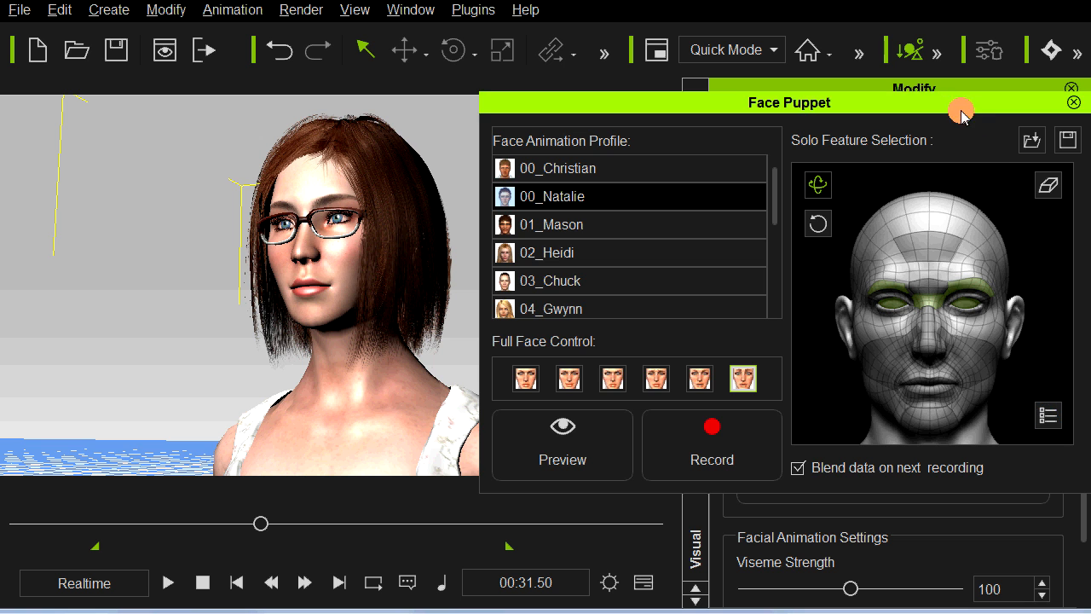
{"action": "left_click_drag", "start_coordinate": [957, 106], "coordinate": [593, 197]}
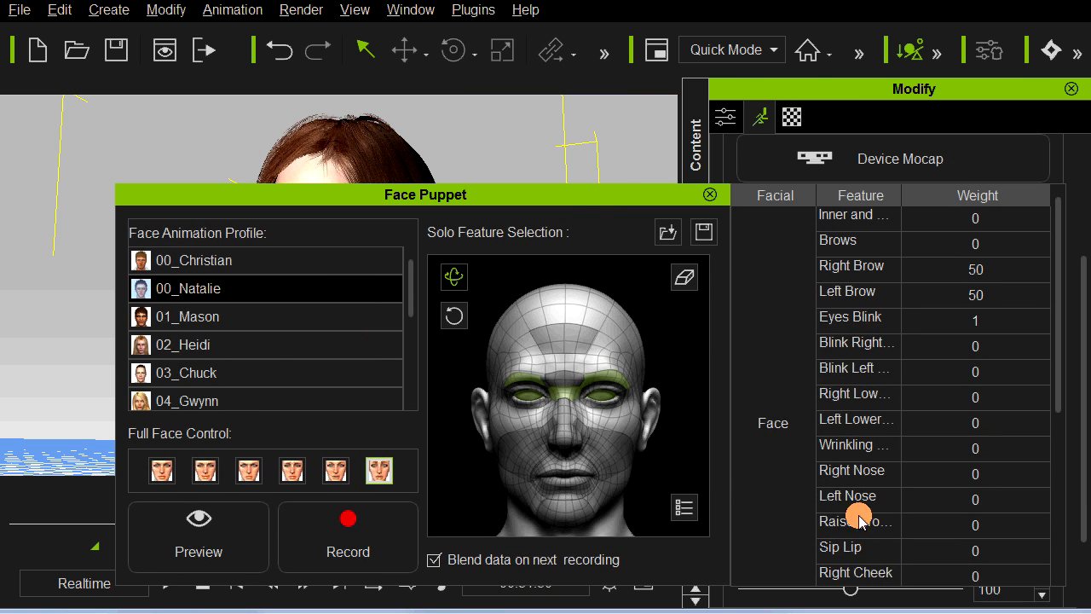
{"action": "left_click", "coordinate": [1056, 379]}
{"action": "left_click_drag", "start_coordinate": [1057, 381], "coordinate": [1063, 466]}
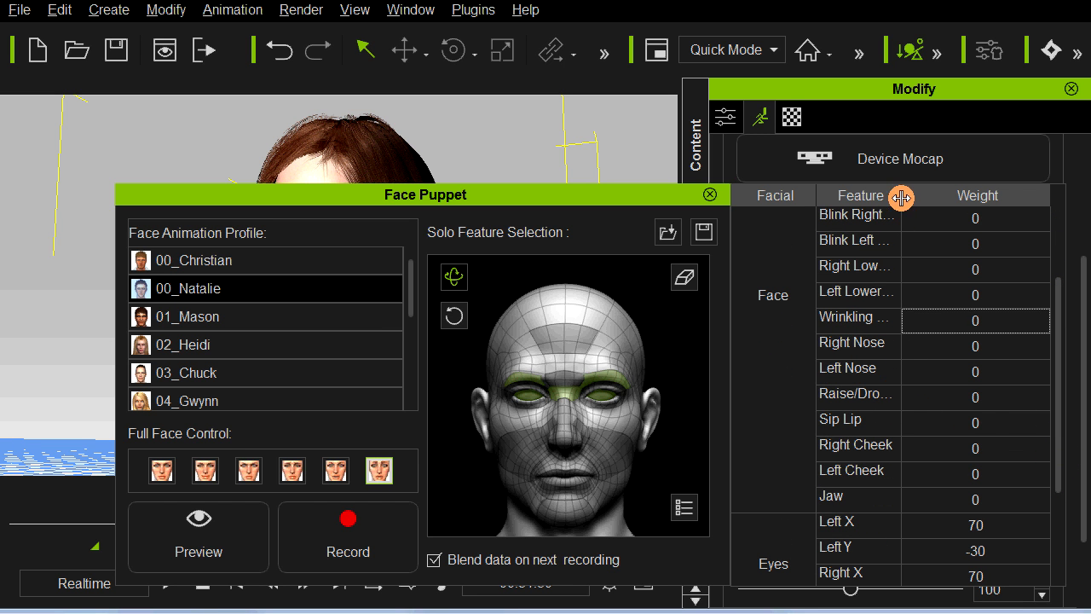
{"action": "left_click_drag", "start_coordinate": [901, 197], "coordinate": [932, 197]}
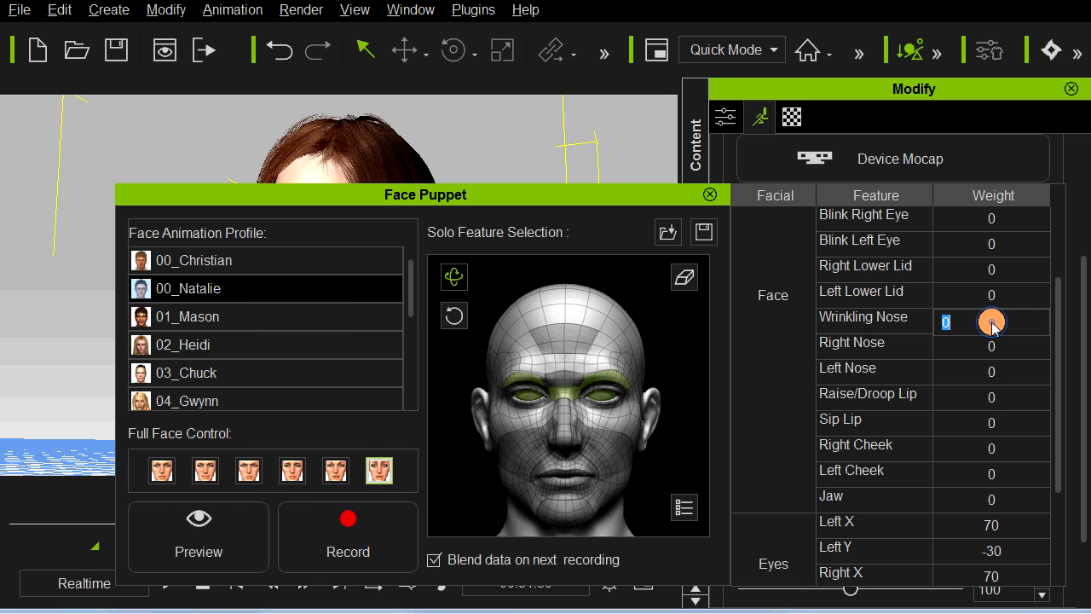
Step: Set the Wrinkling Nose weight to 50 and move the Face Puppet window clear of the woman's face
{"action": "type", "text": "0"}
{"action": "key", "text": "Return"}
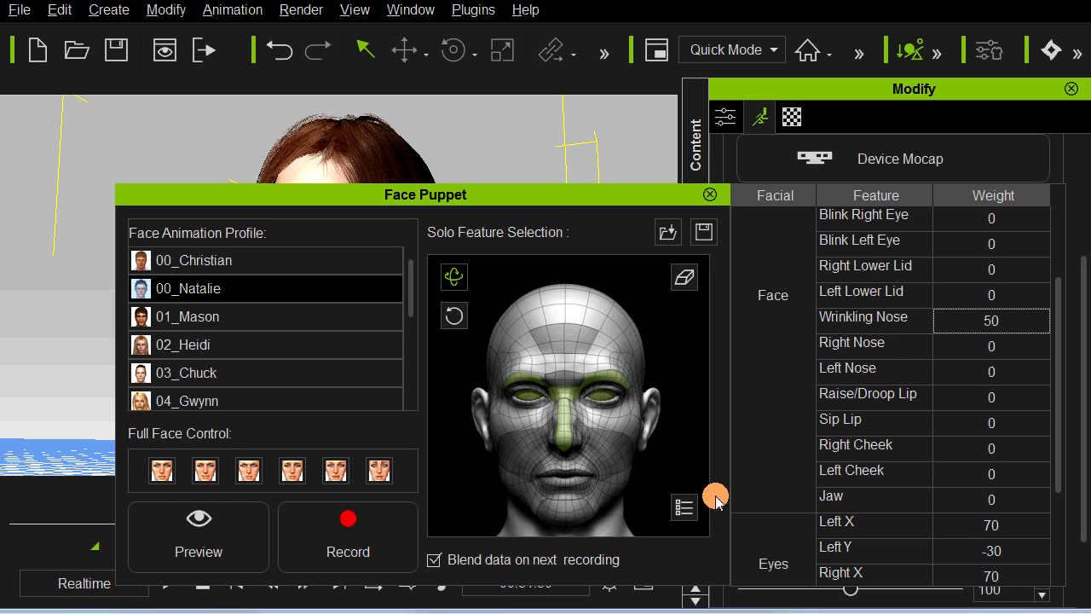
{"action": "left_click", "coordinate": [686, 510]}
{"action": "left_click_drag", "start_coordinate": [556, 198], "coordinate": [913, 150]}
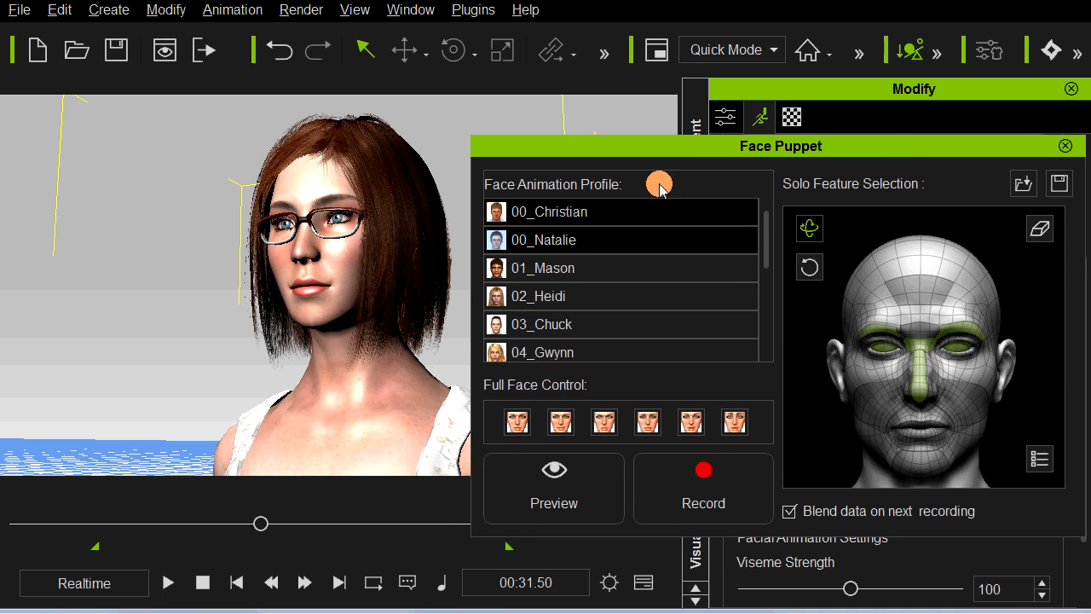
{"action": "left_click_drag", "start_coordinate": [679, 145], "coordinate": [673, 119]}
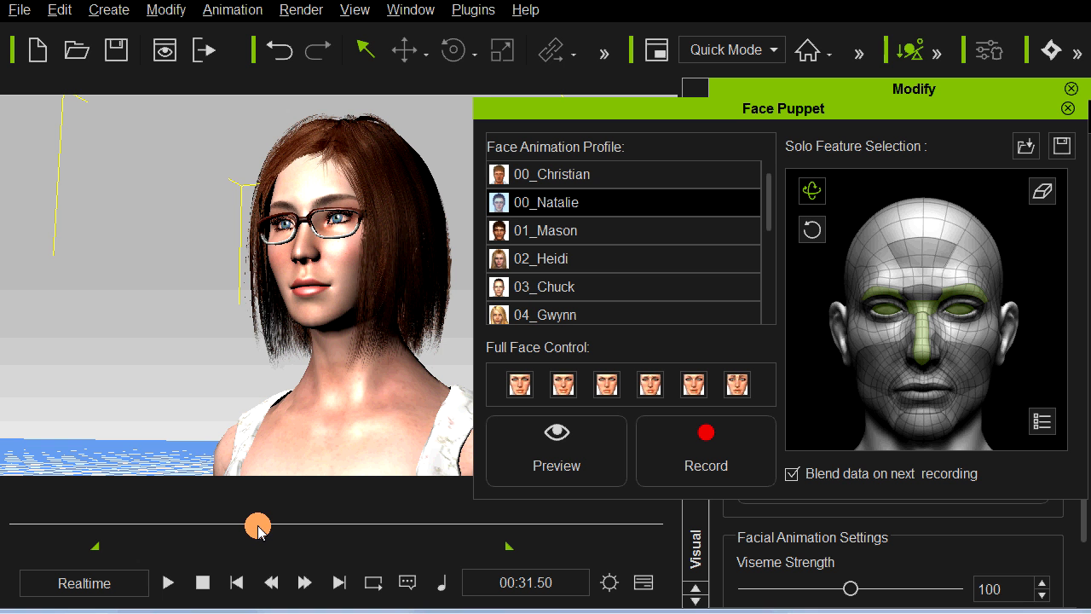
Step: Move the playhead to 00:34.33 and preview the expression with the brow, eye and nose regions
{"action": "mouse_move", "coordinate": [265, 530]}
{"action": "left_mouse_down"}
{"action": "mouse_move", "coordinate": [297, 530]}
{"action": "mouse_move", "coordinate": [281, 523]}
{"action": "left_mouse_up"}
{"action": "key", "text": "space"}
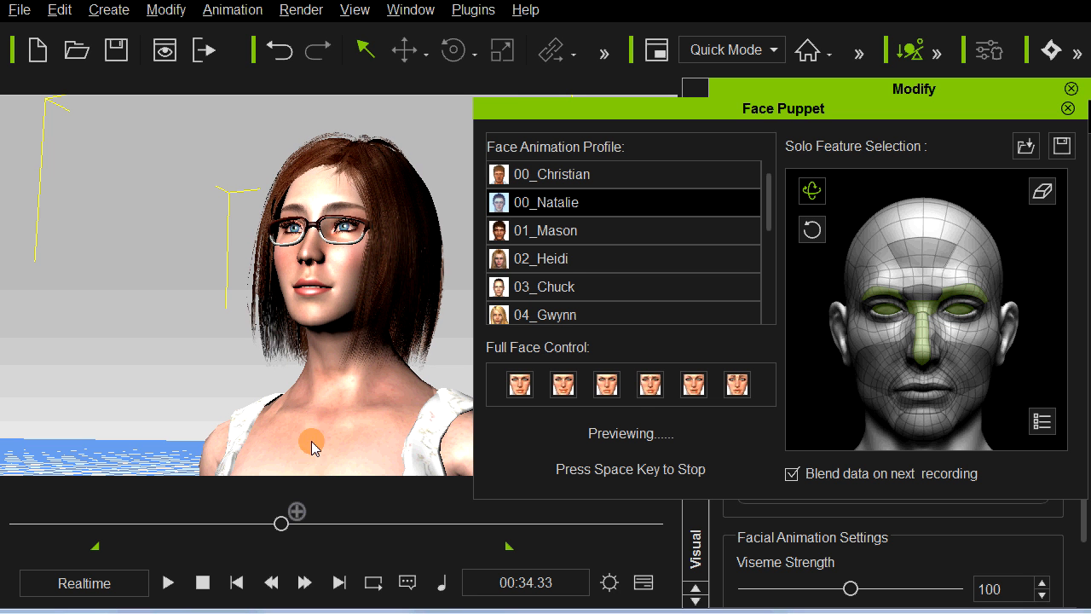
{"action": "key", "text": "space"}
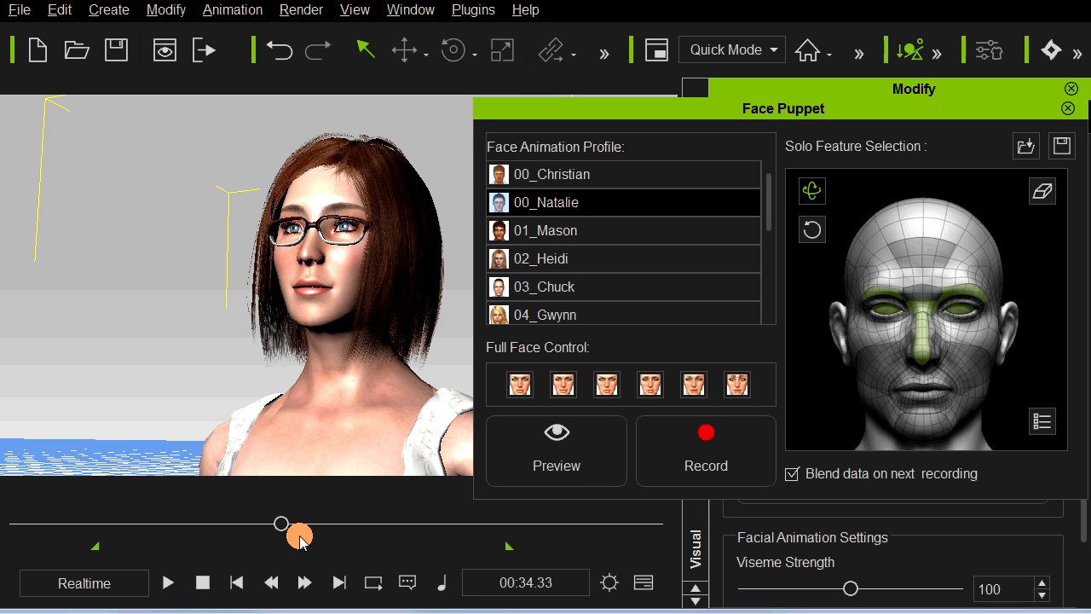
Step: Record the brow, eye and nose performance from 00:34.33 to 00:41.11
{"action": "left_click", "coordinate": [695, 465]}
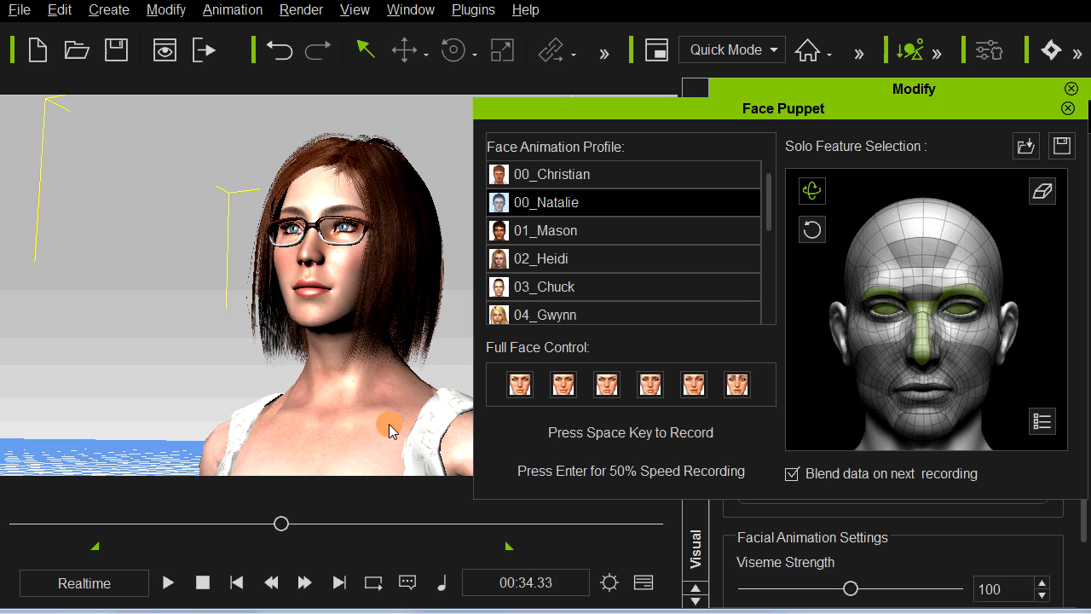
{"action": "key", "text": "space"}
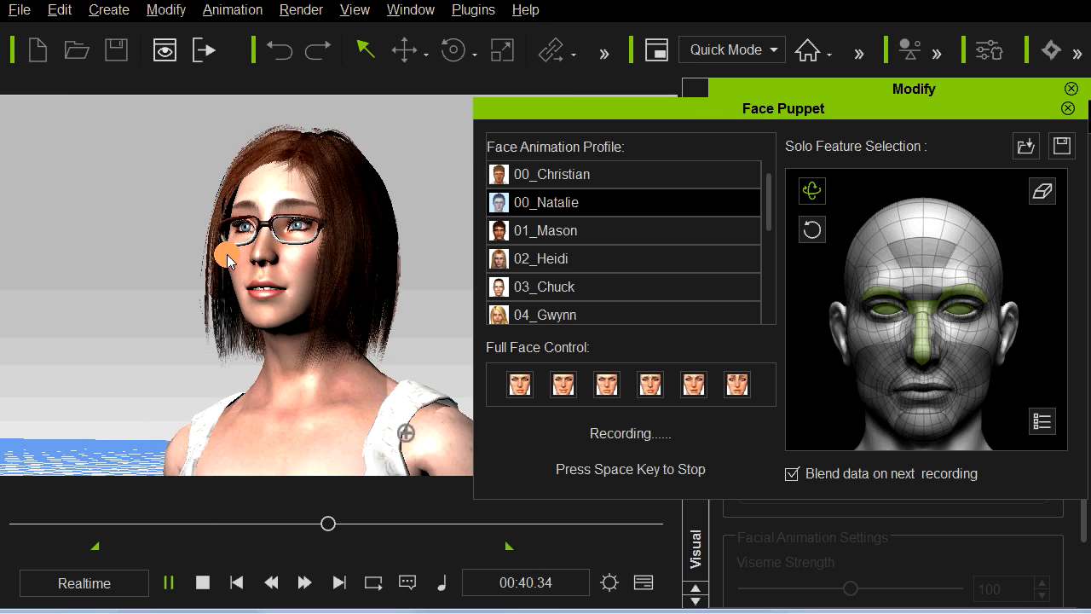
{"action": "key", "text": "space"}
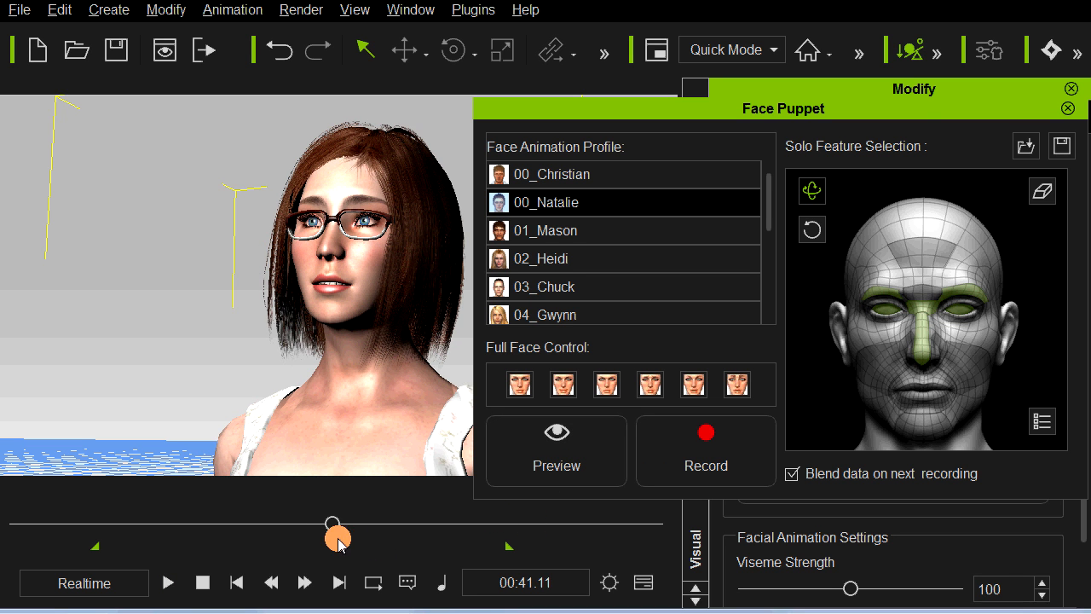
Step: Return to 00:34.47, choose the jaw control of the Solo Feature profile and preview it
{"action": "left_click_drag", "start_coordinate": [331, 527], "coordinate": [286, 525]}
{"action": "left_click_drag", "start_coordinate": [768, 219], "coordinate": [760, 294]}
{"action": "left_click", "coordinate": [585, 287]}
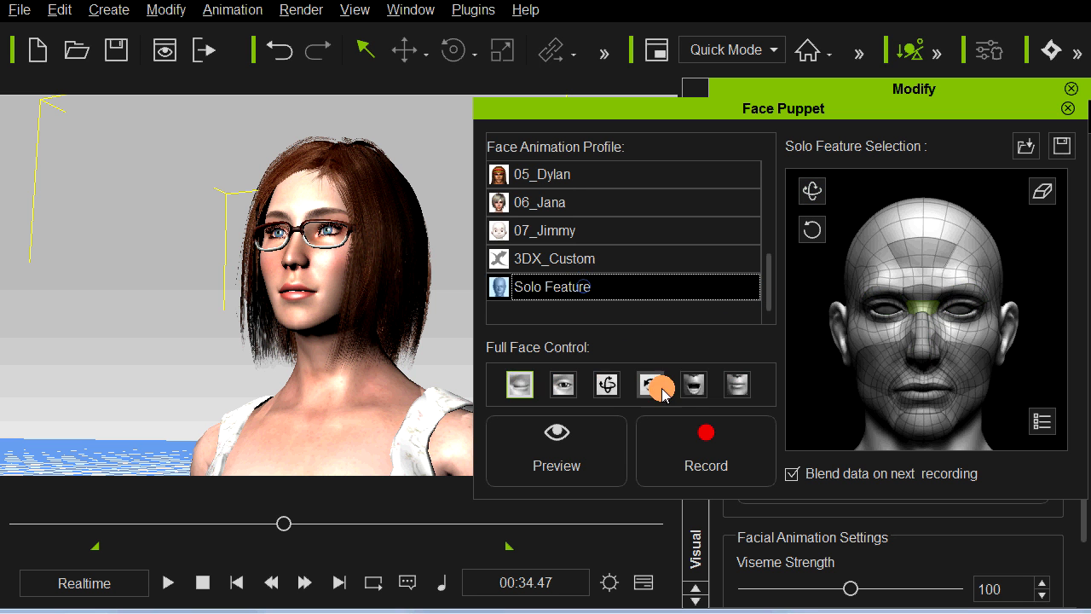
{"action": "left_click", "coordinate": [690, 389]}
{"action": "key", "text": "space"}
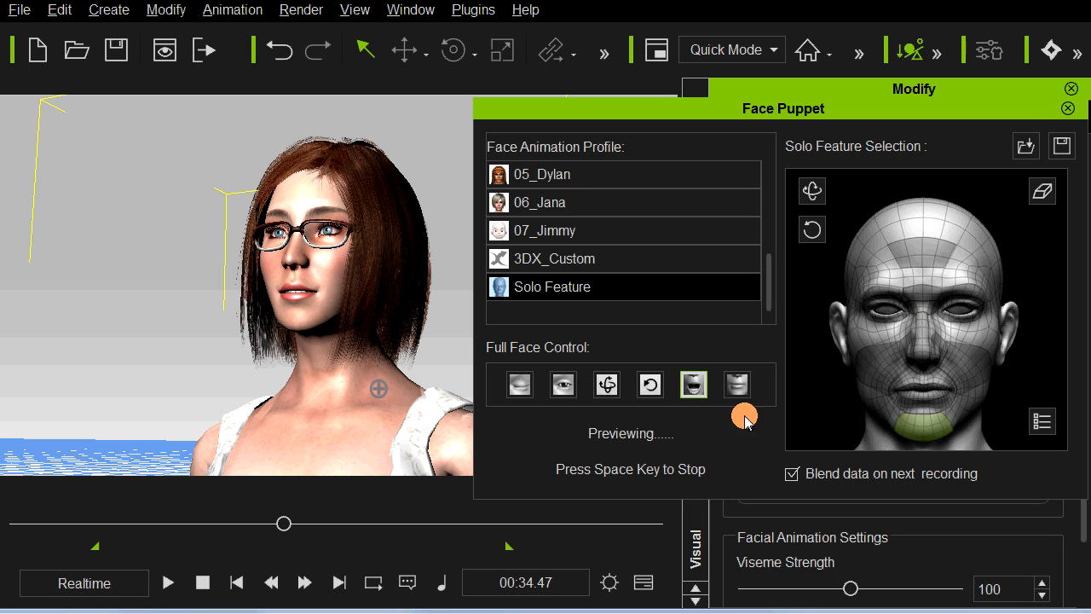
{"action": "key", "text": "space"}
Step: Add the mouth region to the jaw in the solo feature selection and preview the movement
{"action": "left_click", "coordinate": [906, 405]}
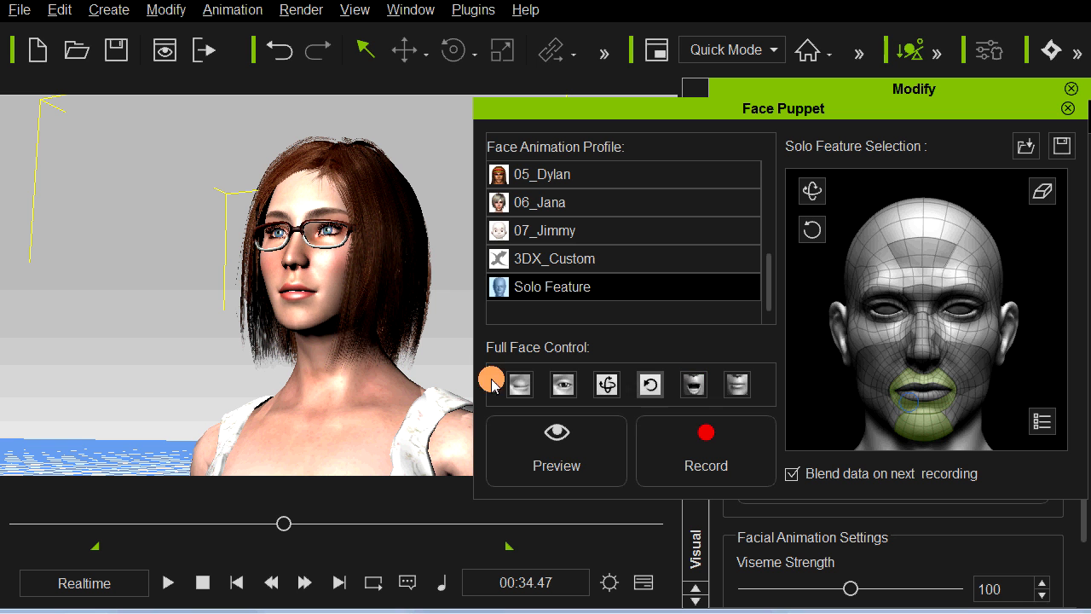
{"action": "key", "text": "space"}
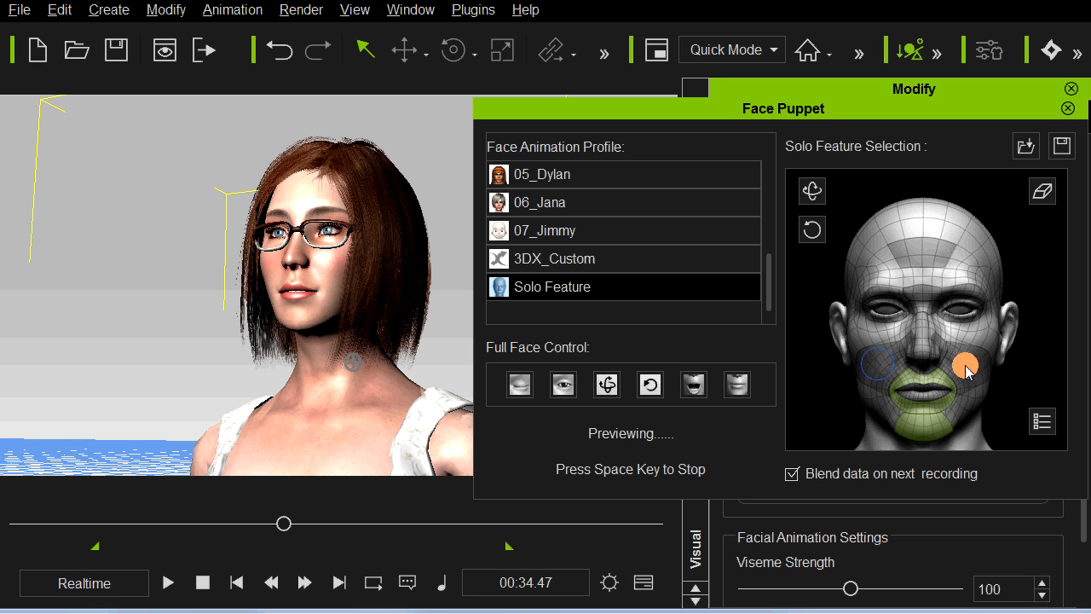
{"action": "key", "text": "space"}
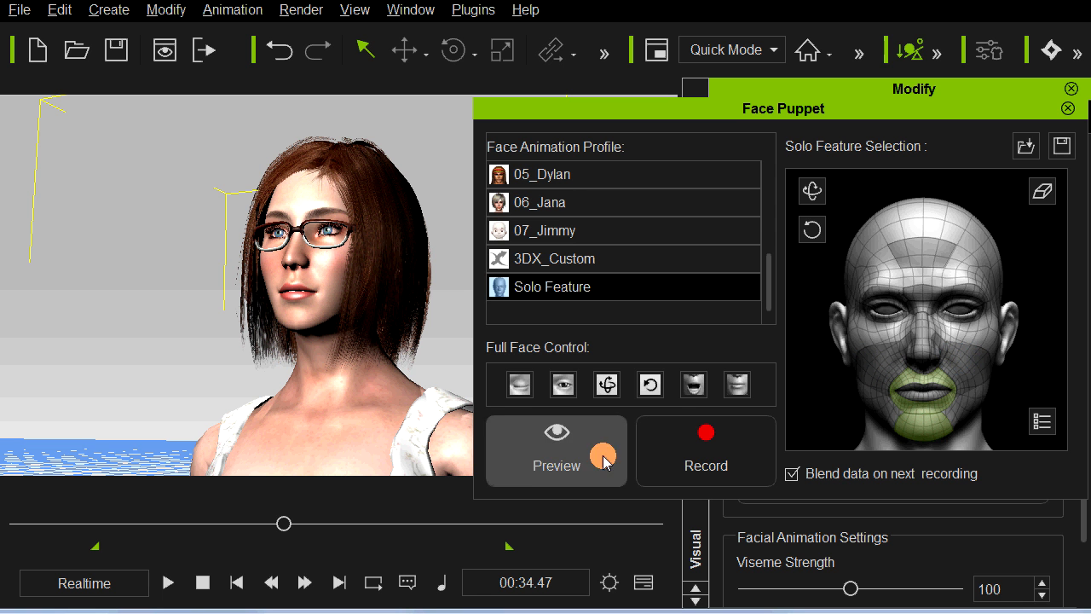
Step: Record the jaw and mouth performance from 00:34.47 to 00:43.03, blending it with the existing data
{"action": "left_click", "coordinate": [690, 440]}
{"action": "key", "text": "space"}
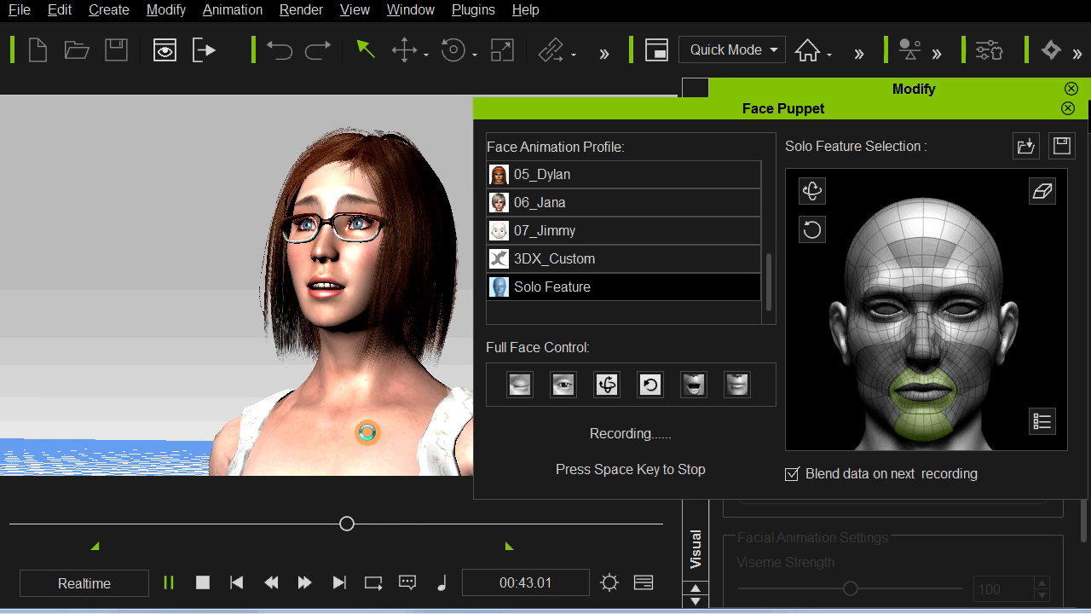
{"action": "key", "text": "space"}
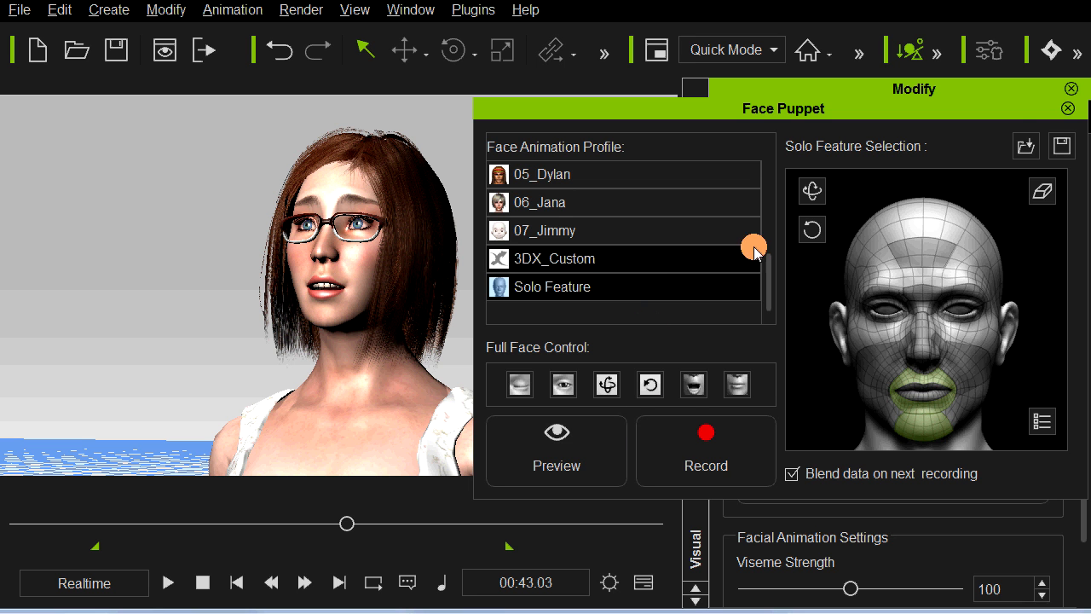
Step: Close Face Puppet, show the timeline and shift the PuppetClip(1) expression clip slightly later on the Expression track
{"action": "left_click", "coordinate": [1065, 111]}
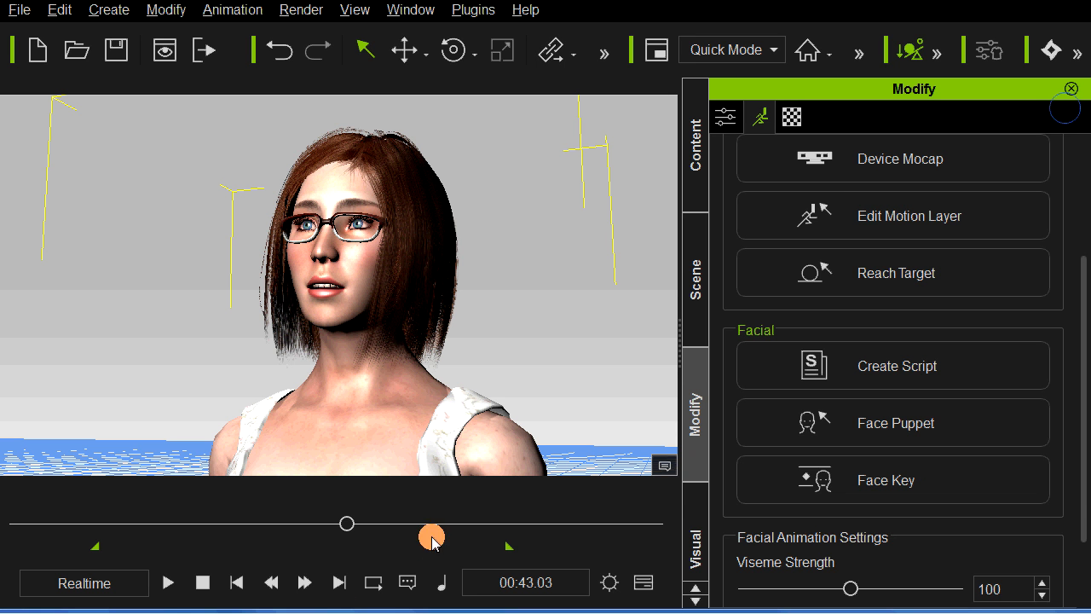
{"action": "left_click", "coordinate": [641, 581]}
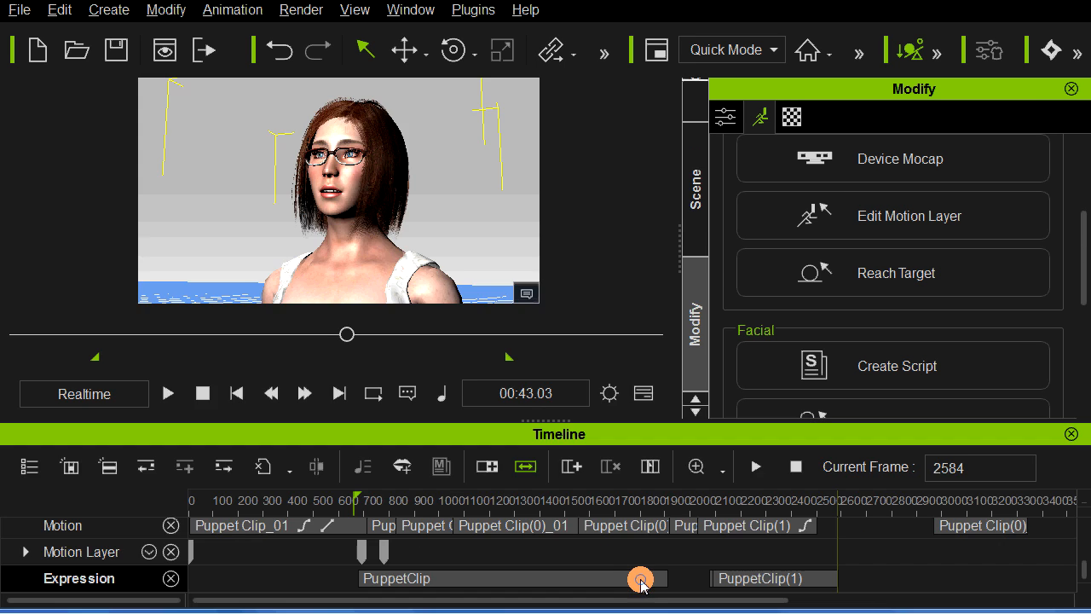
{"action": "left_click", "coordinate": [433, 578]}
{"action": "left_click_drag", "start_coordinate": [733, 583], "coordinate": [761, 583]}
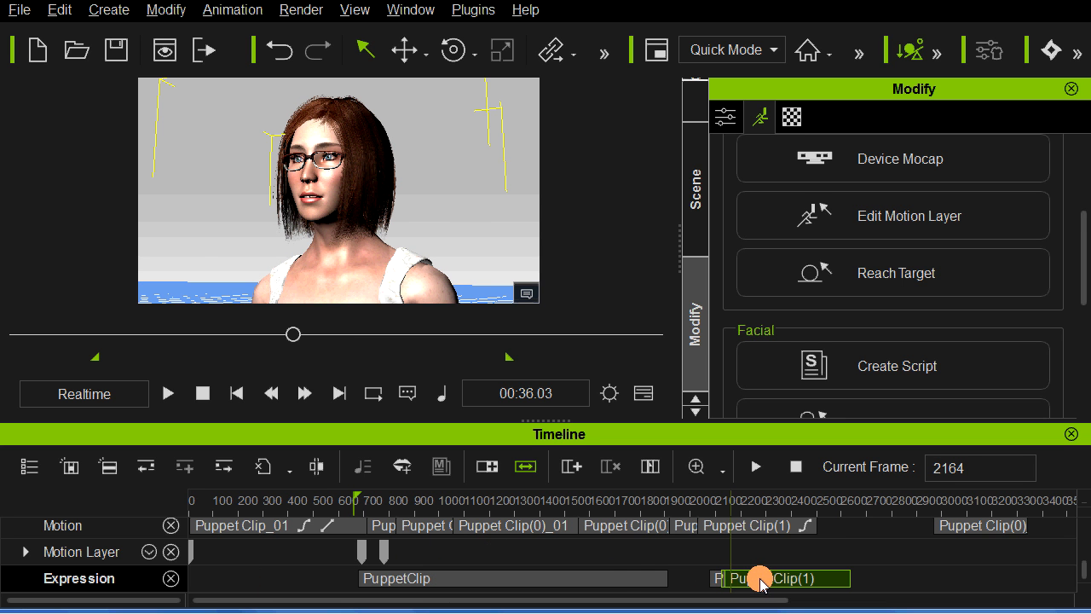
Step: Select the first PuppetClip on the Expression track and play back the facial animation from 00:21.18
{"action": "left_click", "coordinate": [760, 580]}
{"action": "left_click", "coordinate": [622, 580]}
{"action": "left_click", "coordinate": [512, 582]}
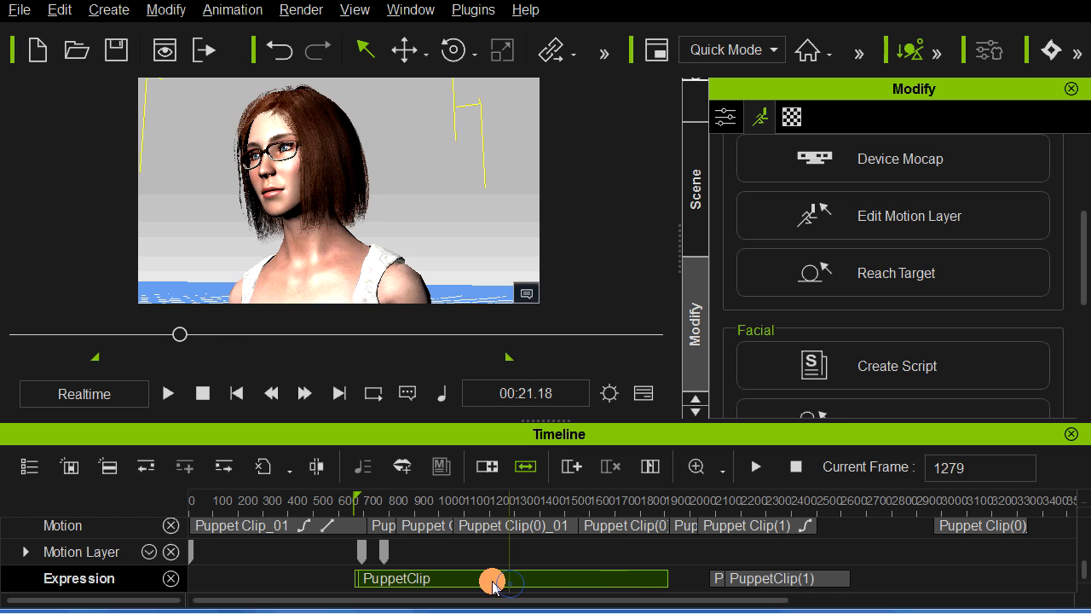
{"action": "key", "text": "space"}
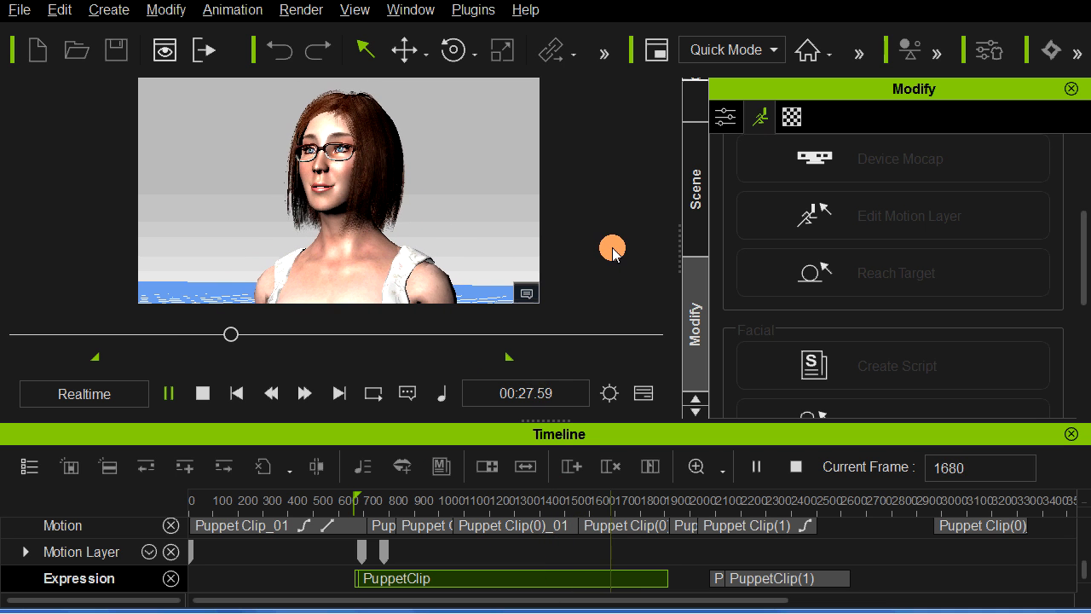
{"action": "key", "text": "space"}
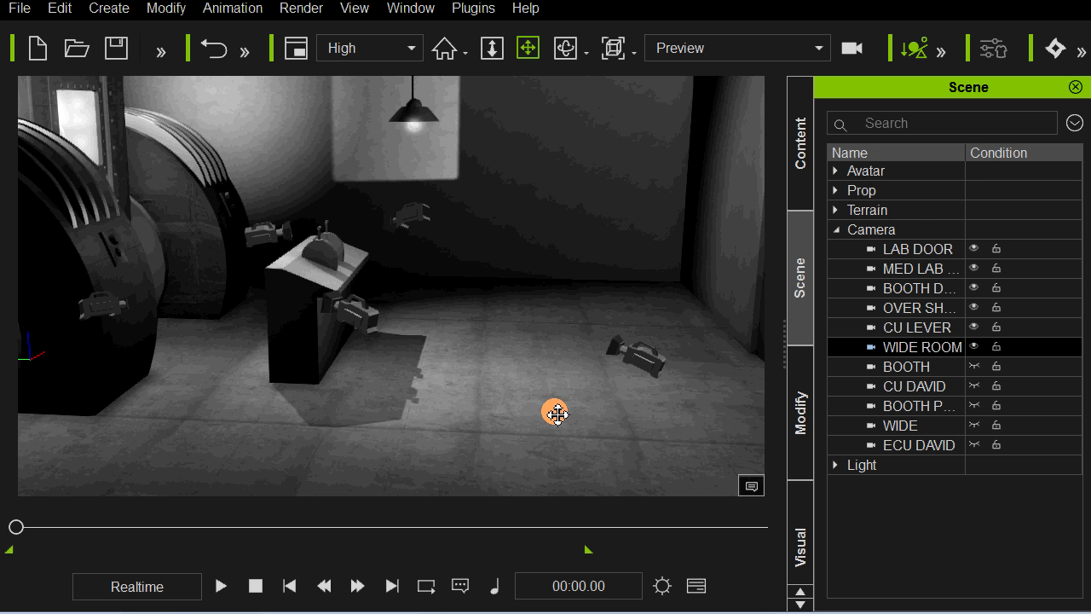
Step: Hide the LAB DOOR, MED LAB ASSISTANT, BOOTH DOOR MED, over-shoulder, CU LEVER and WIDE ROOM cameras in the lab scene
{"action": "left_click_drag", "start_coordinate": [593, 413], "coordinate": [583, 383]}
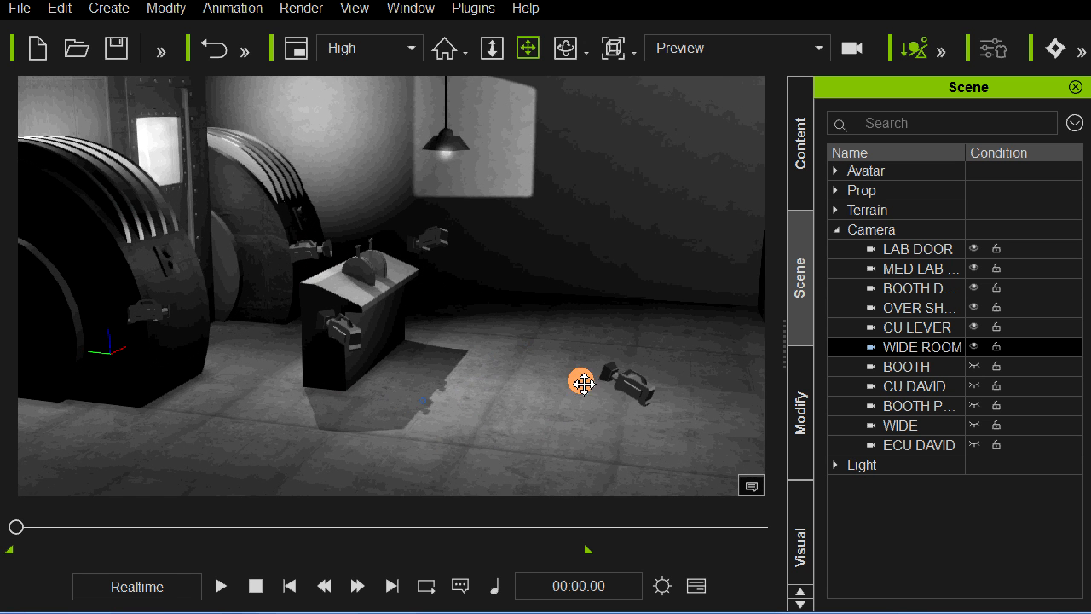
{"action": "left_click_drag", "start_coordinate": [738, 335], "coordinate": [614, 351]}
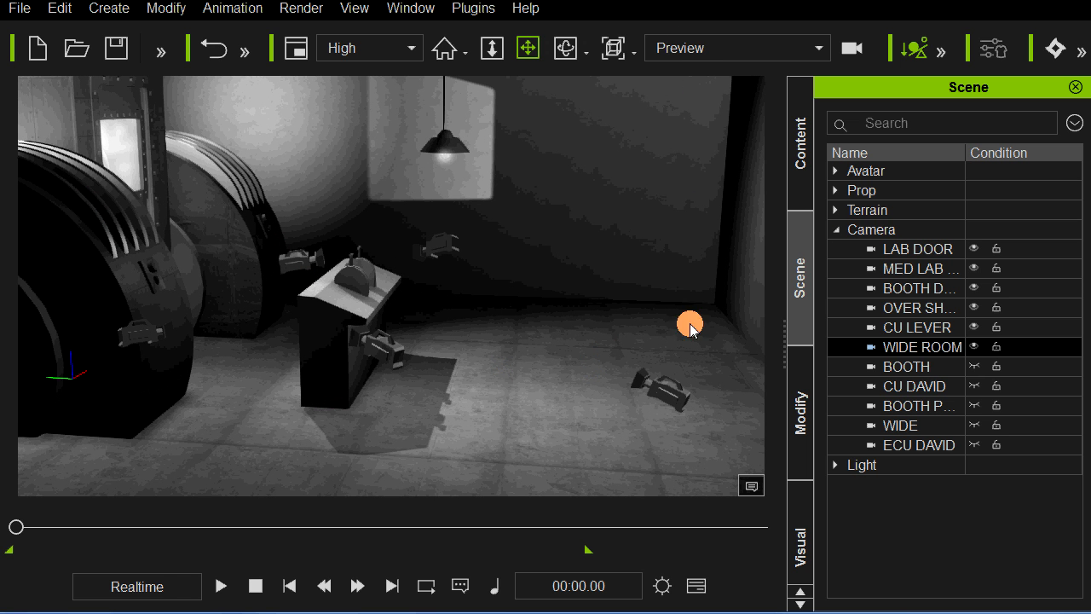
{"action": "left_click_drag", "start_coordinate": [475, 392], "coordinate": [418, 353]}
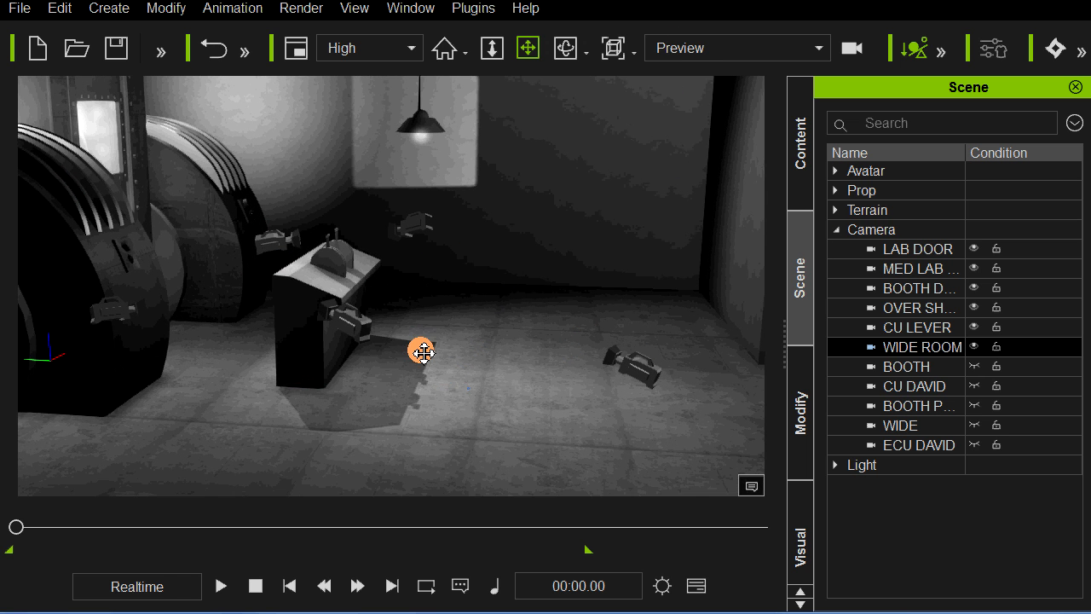
{"action": "left_click", "coordinate": [975, 249]}
{"action": "left_click", "coordinate": [974, 268]}
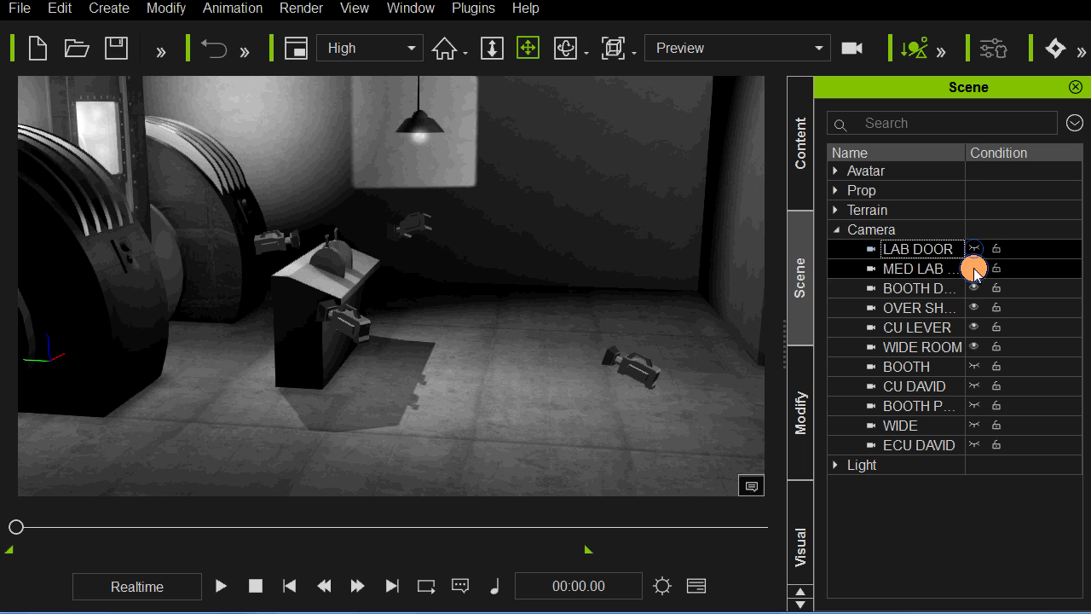
{"action": "left_click", "coordinate": [974, 288]}
{"action": "left_click", "coordinate": [973, 308]}
{"action": "left_click", "coordinate": [973, 328]}
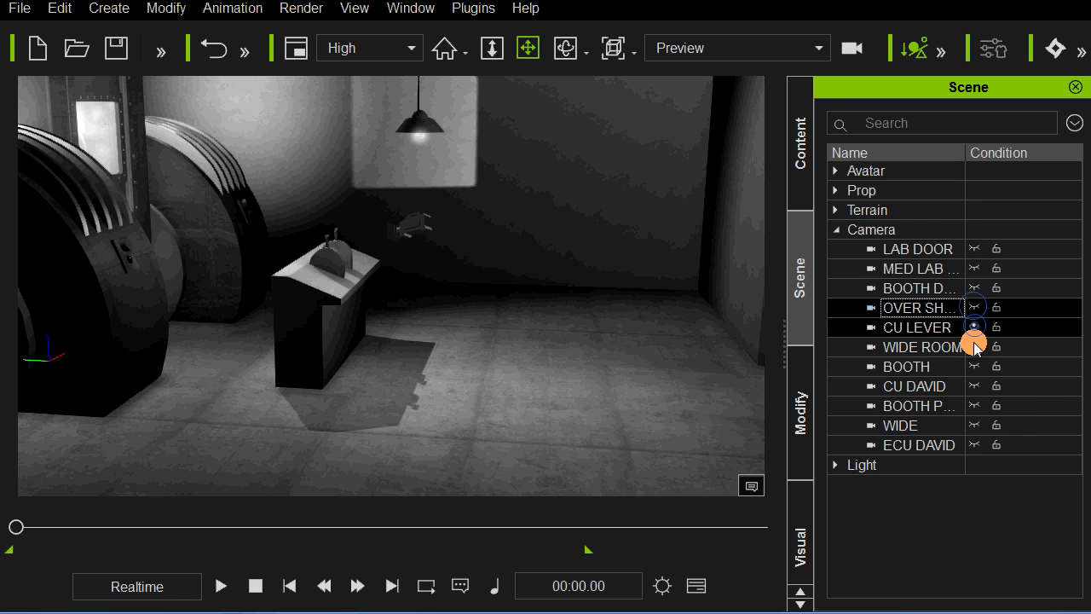
Step: Examine the shots from the LAB DOOR, MED LAB ASSISTANT and BOOTH DOOR MED cameras, scrubbing the start of the animation
{"action": "left_click", "coordinate": [686, 49]}
{"action": "left_click", "coordinate": [687, 100]}
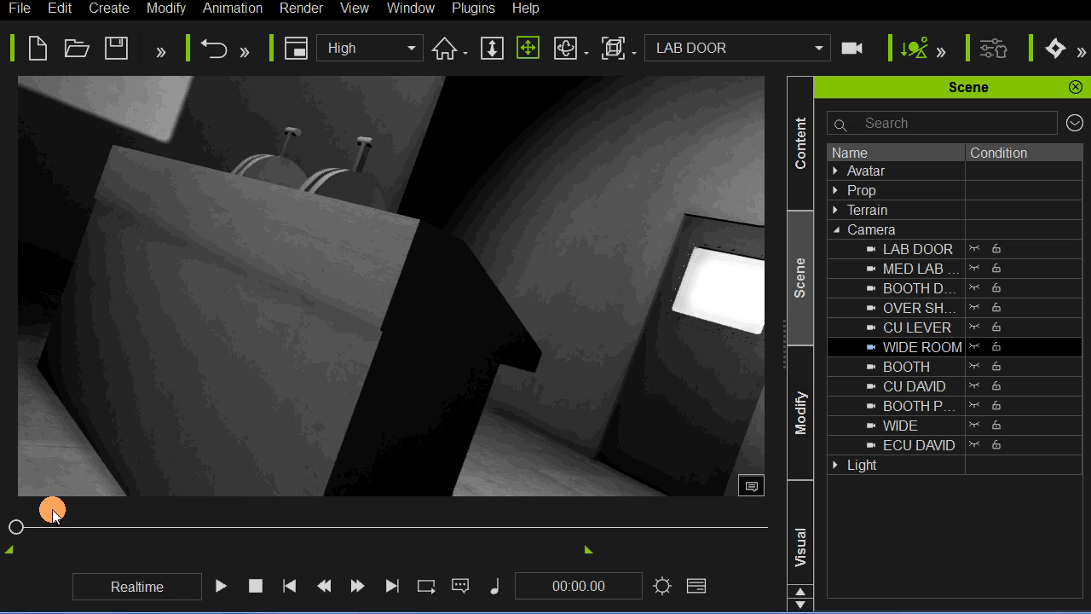
{"action": "mouse_move", "coordinate": [30, 530]}
{"action": "left_mouse_down"}
{"action": "mouse_move", "coordinate": [128, 528]}
{"action": "mouse_move", "coordinate": [15, 528]}
{"action": "mouse_move", "coordinate": [37, 529]}
{"action": "left_mouse_up"}
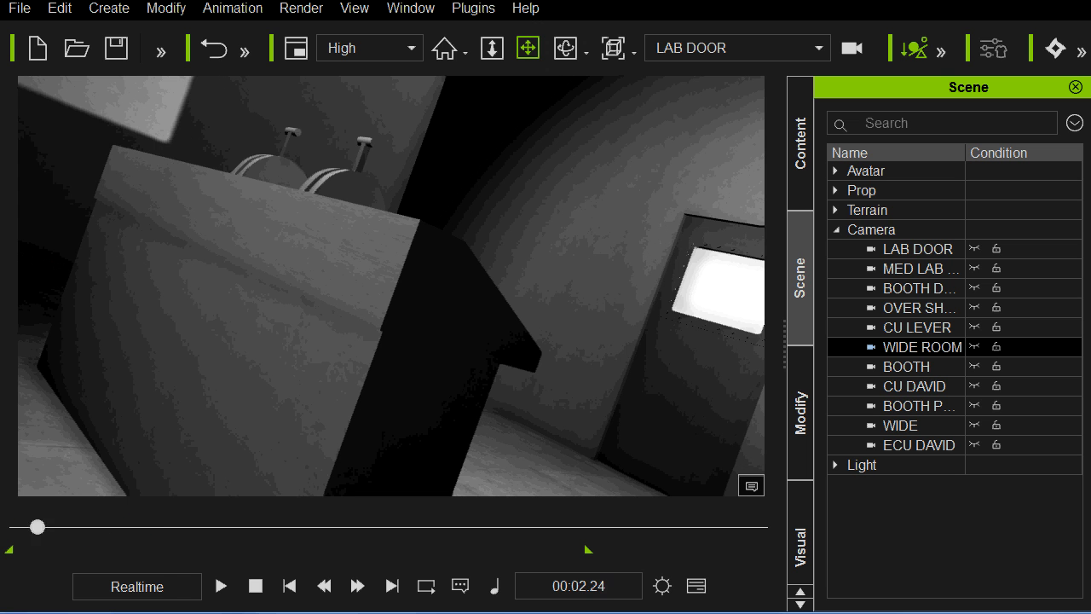
{"action": "left_click", "coordinate": [709, 53]}
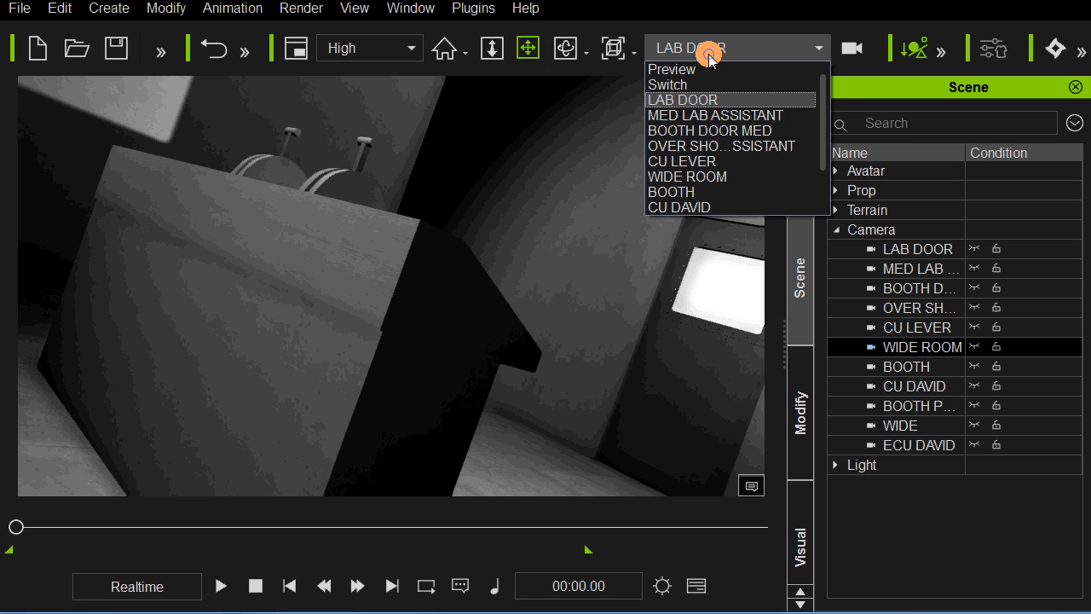
{"action": "left_click", "coordinate": [702, 111]}
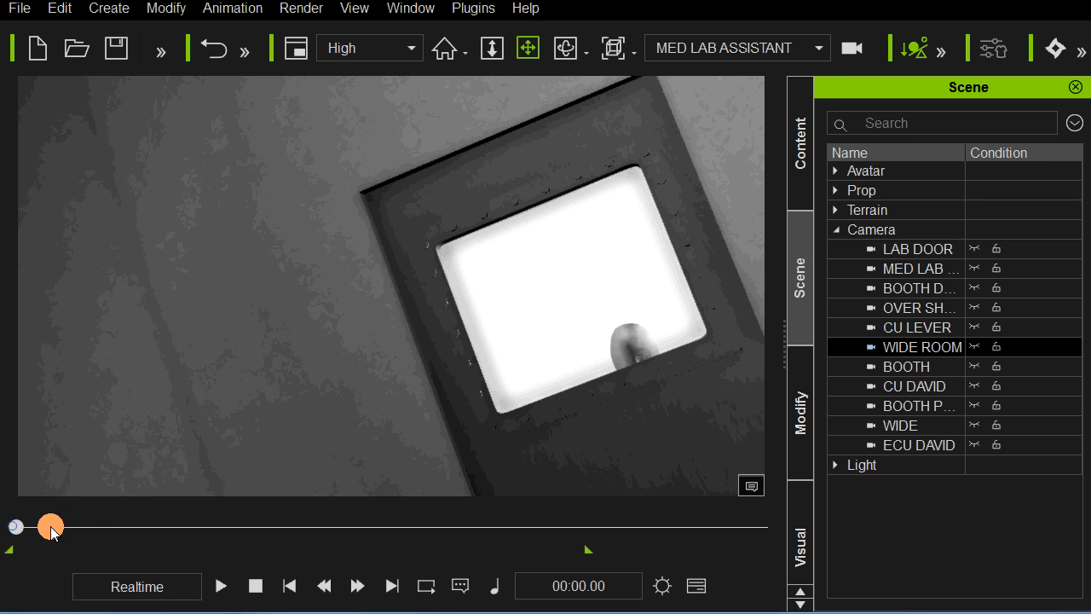
{"action": "left_click_drag", "start_coordinate": [52, 529], "coordinate": [12, 523]}
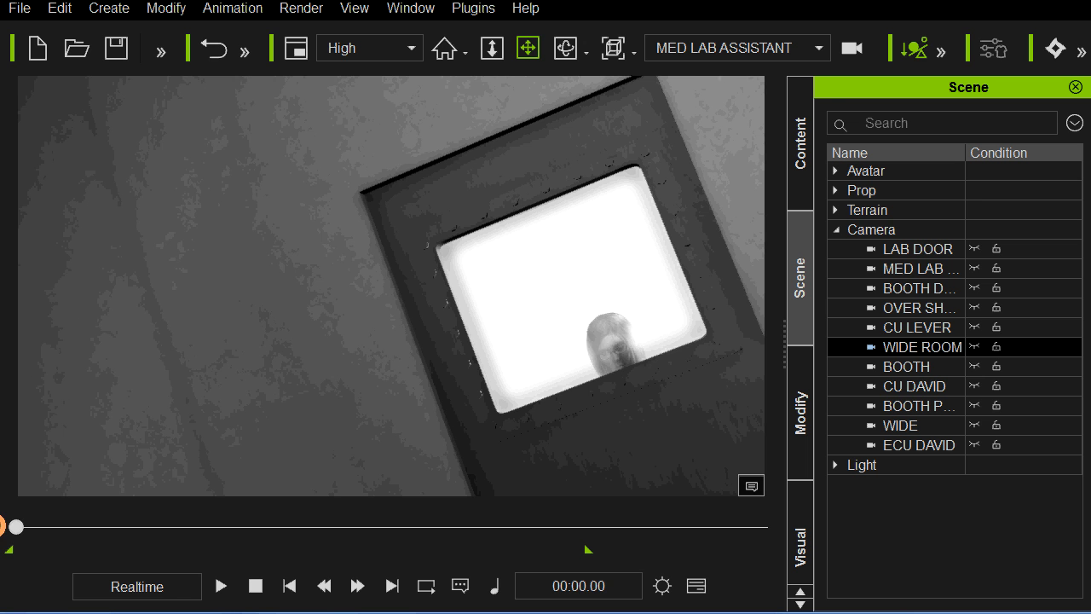
{"action": "left_click", "coordinate": [746, 53]}
{"action": "left_click", "coordinate": [704, 133]}
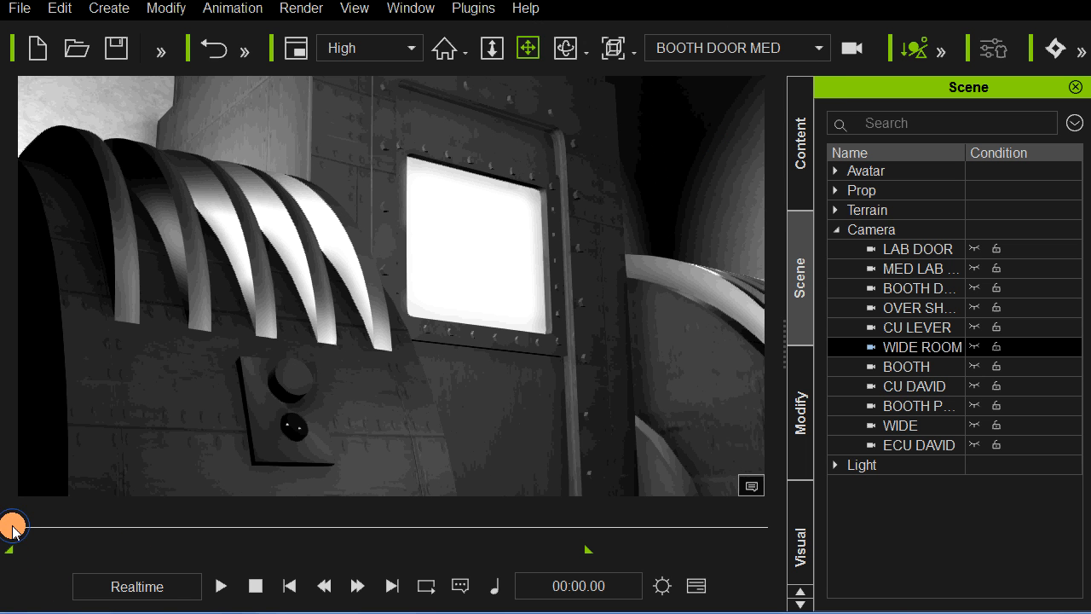
{"action": "mouse_move", "coordinate": [15, 528]}
{"action": "left_mouse_down"}
{"action": "mouse_move", "coordinate": [275, 531]}
{"action": "mouse_move", "coordinate": [4, 528]}
{"action": "left_mouse_up"}
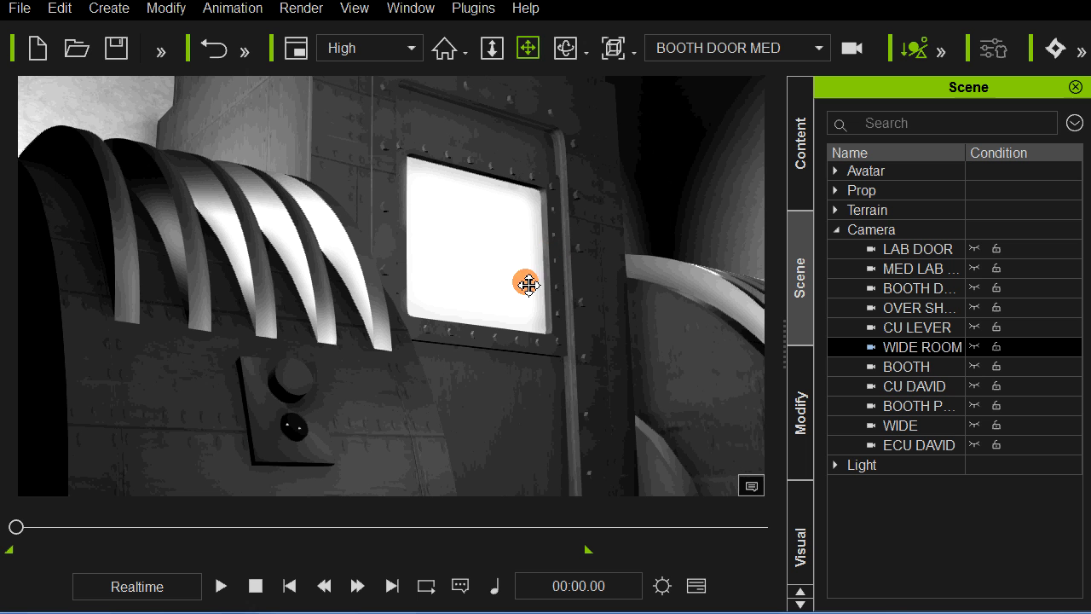
Step: Change the active view from BOOTH DOOR MED to the Switch camera
{"action": "left_click", "coordinate": [719, 47]}
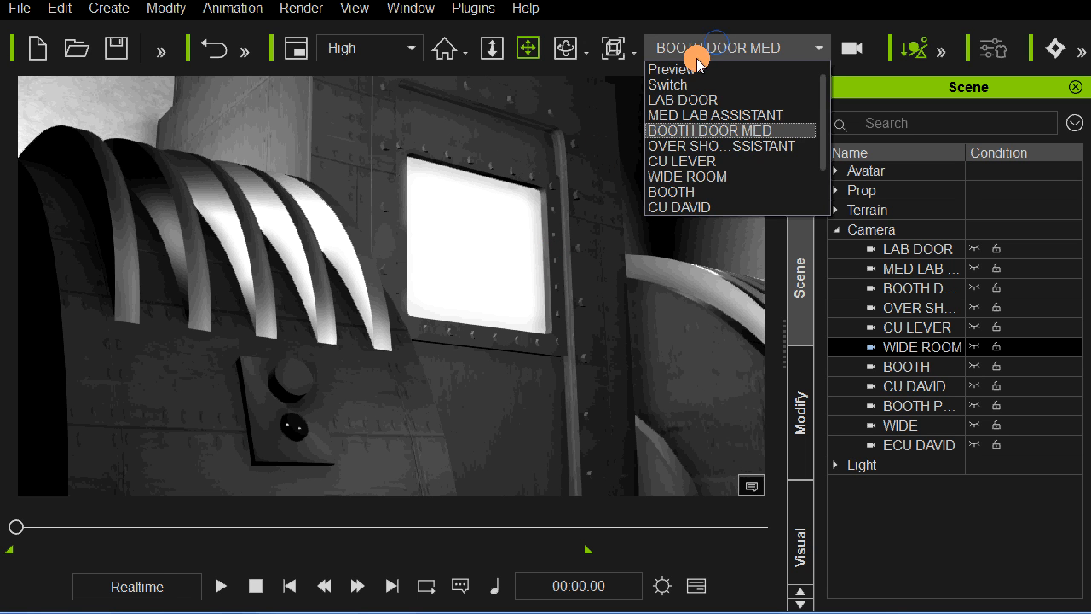
{"action": "left_click", "coordinate": [673, 85]}
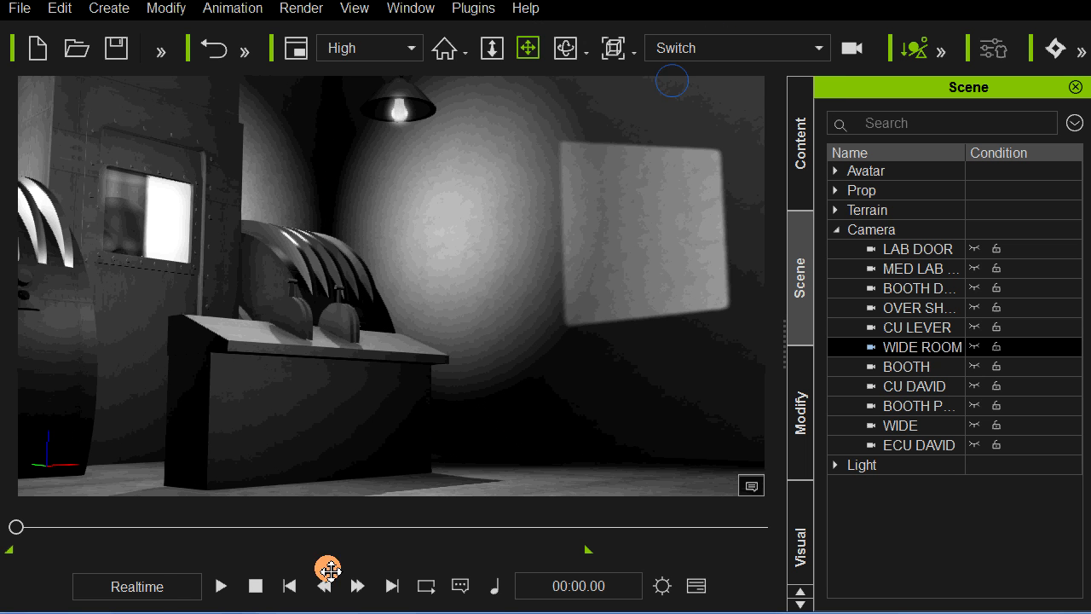
Step: Show the Timeline and check the camera cuts on the Switcher track by playing the scene from frame 163
{"action": "left_click", "coordinate": [698, 587]}
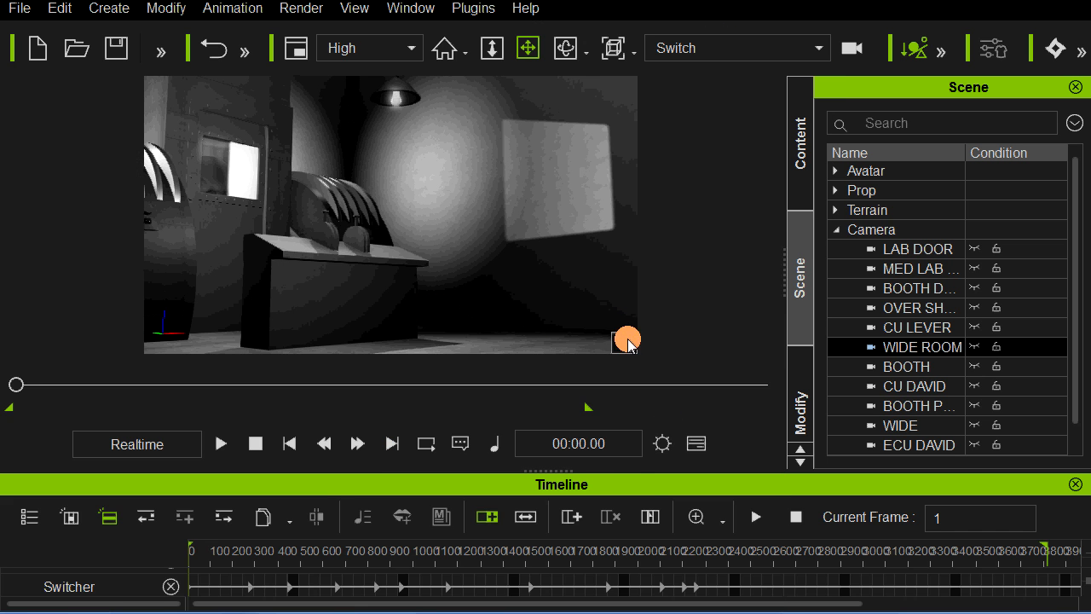
{"action": "left_click", "coordinate": [250, 587]}
{"action": "left_click", "coordinate": [289, 586]}
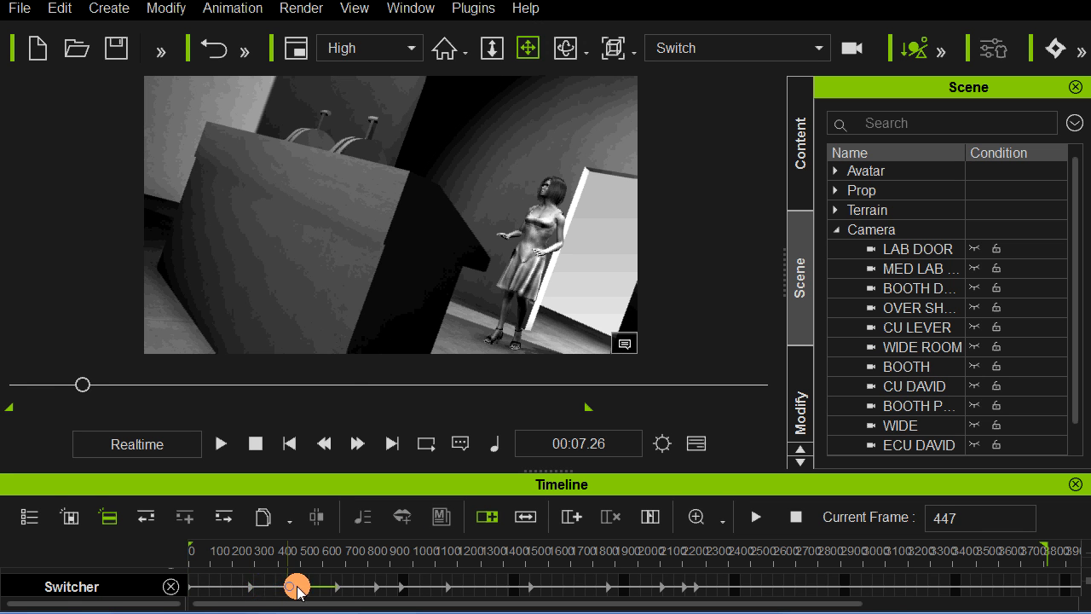
{"action": "left_click", "coordinate": [230, 586]}
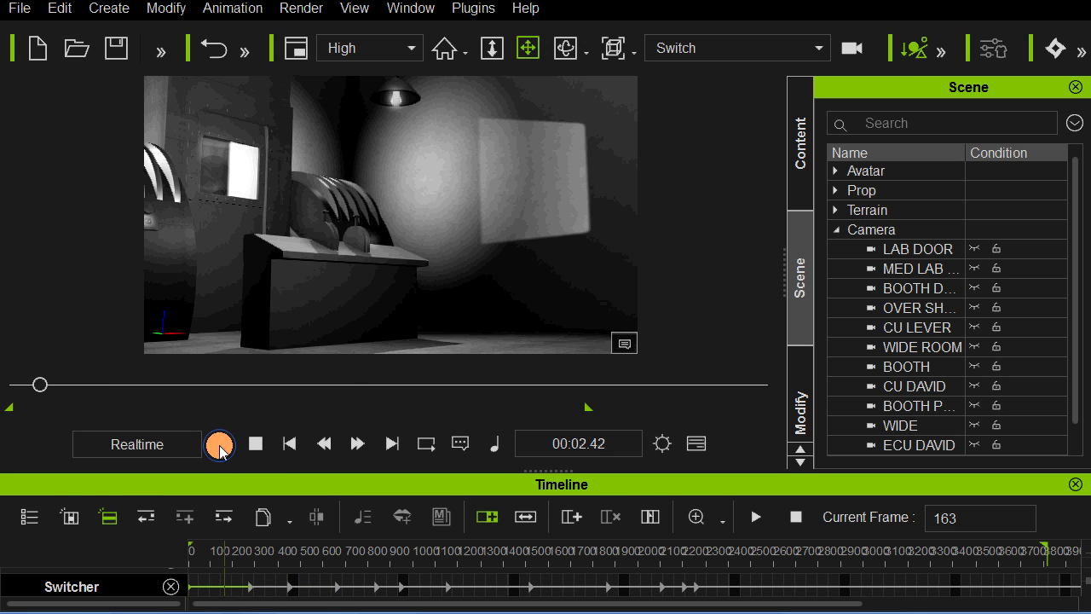
{"action": "left_click", "coordinate": [219, 444]}
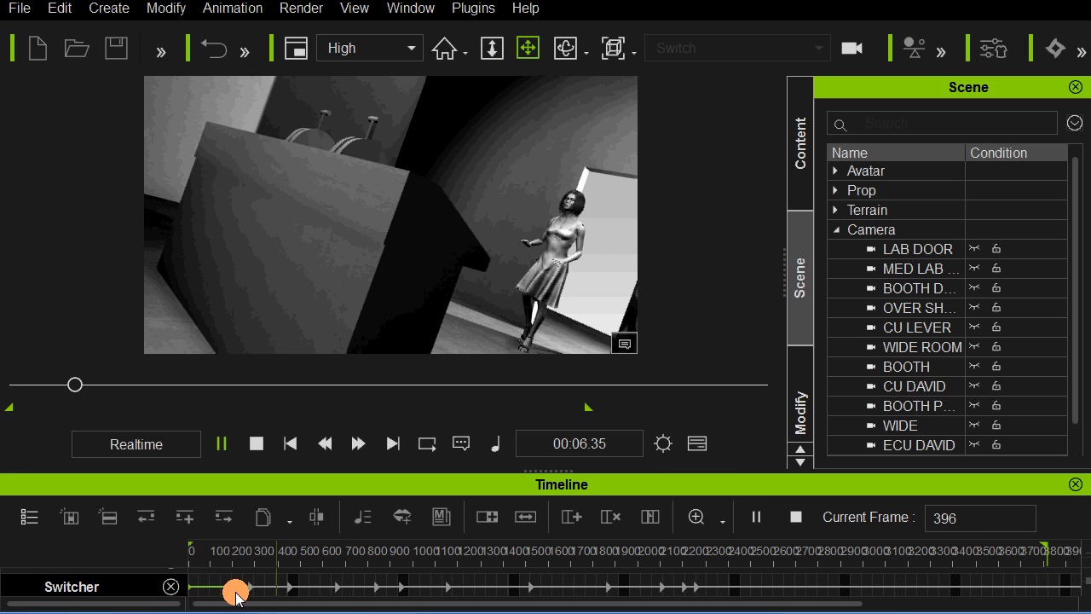
Step: Undock the Timeline and inspect the Camera List for the Switcher key at frame 273, leaving its camera assignment as is
{"action": "left_click", "coordinate": [251, 588]}
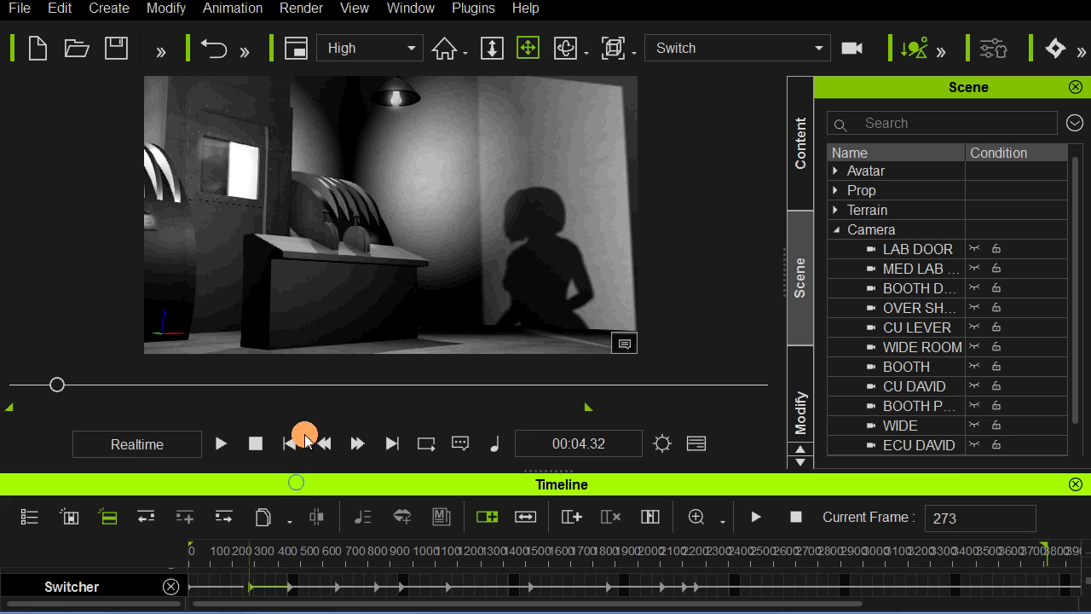
{"action": "left_click_drag", "start_coordinate": [305, 439], "coordinate": [324, 87]}
{"action": "left_click", "coordinate": [272, 205]}
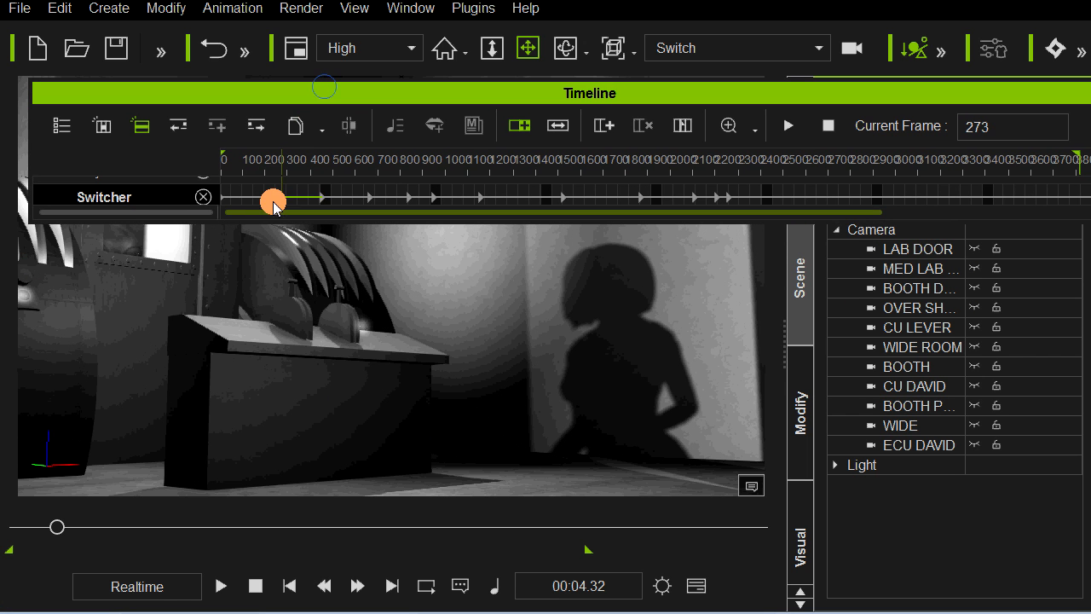
{"action": "right_click", "coordinate": [283, 198]}
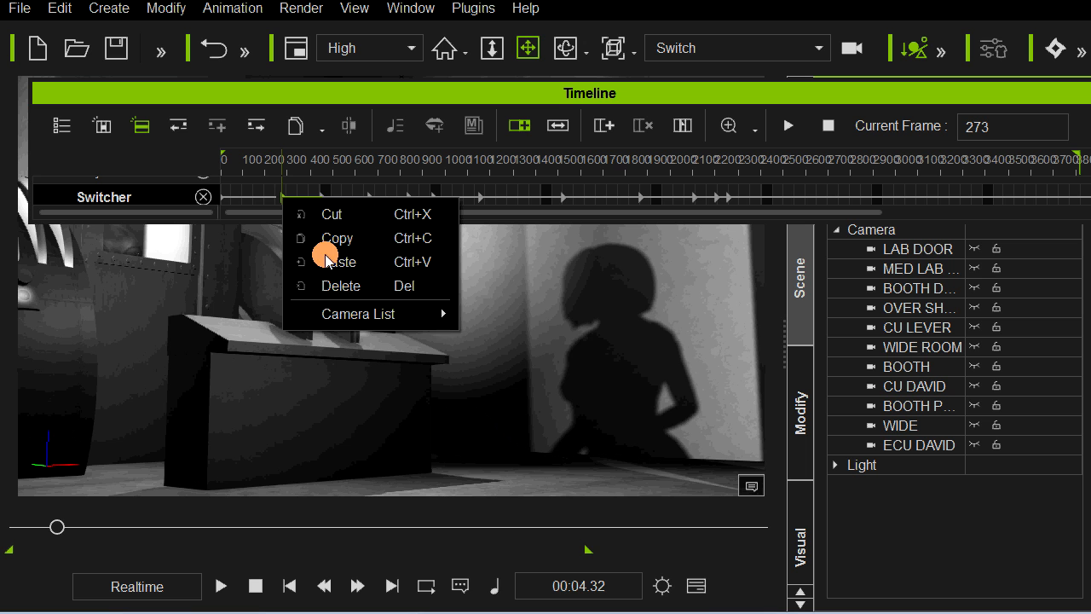
{"action": "mouse_move", "coordinate": [432, 320]}
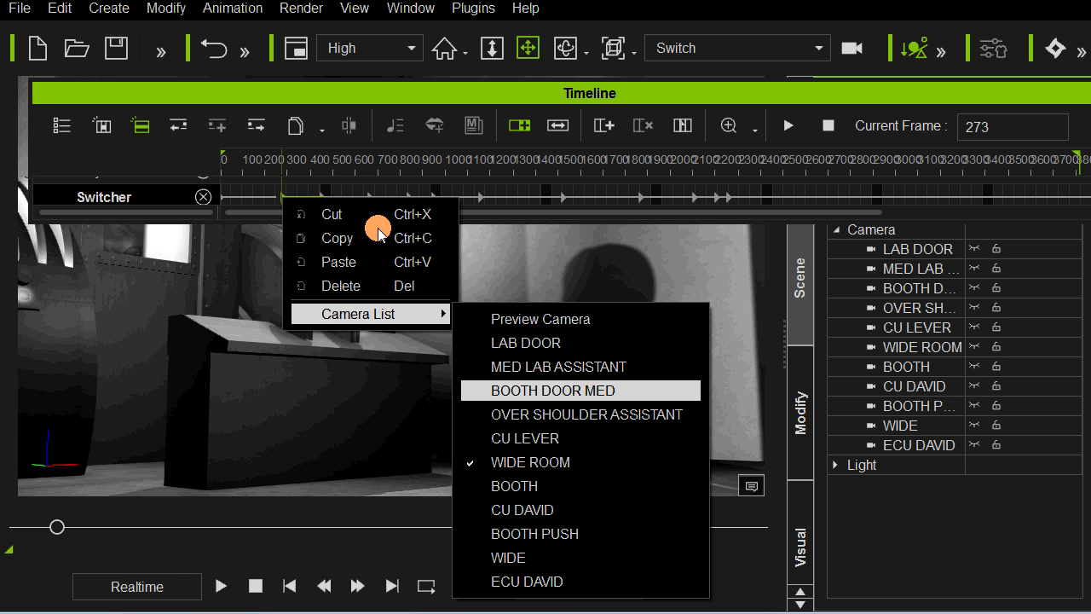
{"action": "left_click", "coordinate": [365, 181]}
Step: Play the switched camera sequence from just after the Switcher key at frame 273, and dock the floating Timeline again
{"action": "left_click", "coordinate": [297, 197]}
{"action": "key", "text": "space"}
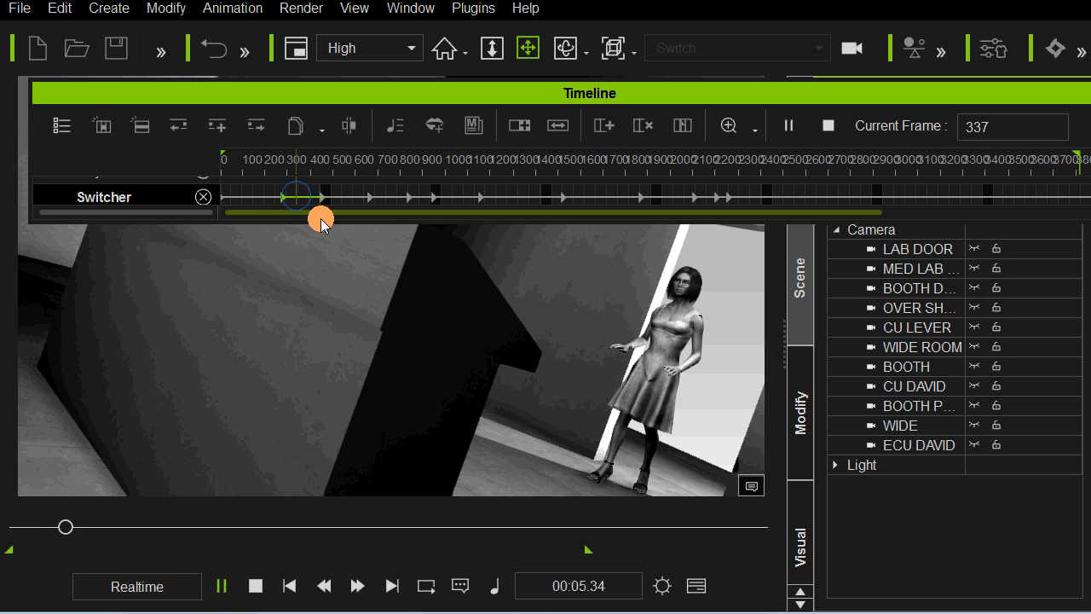
{"action": "left_click", "coordinate": [506, 95]}
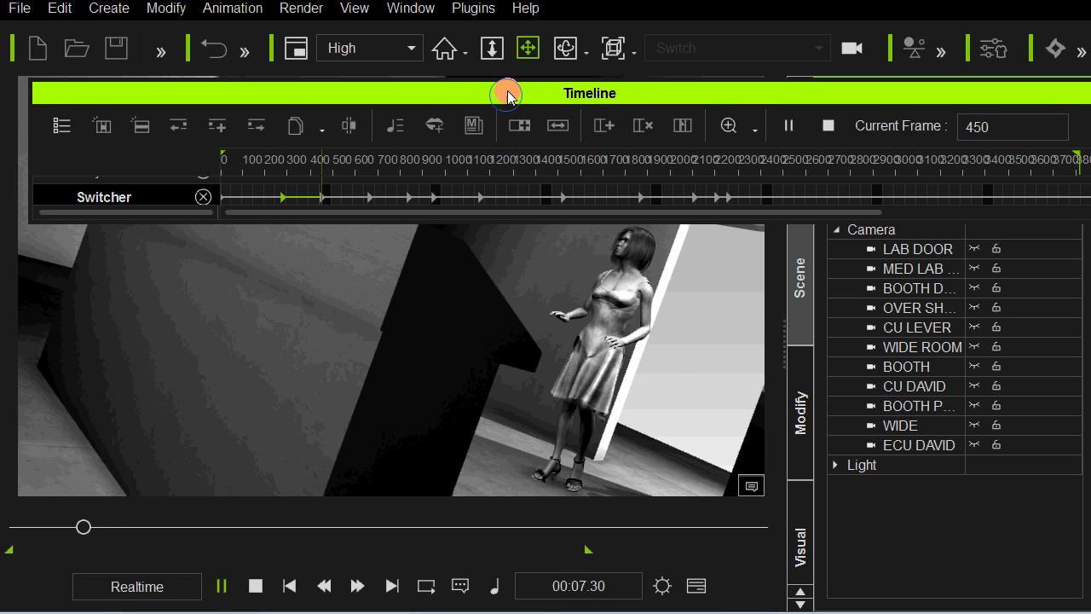
{"action": "left_click_drag", "start_coordinate": [507, 95], "coordinate": [508, 41]}
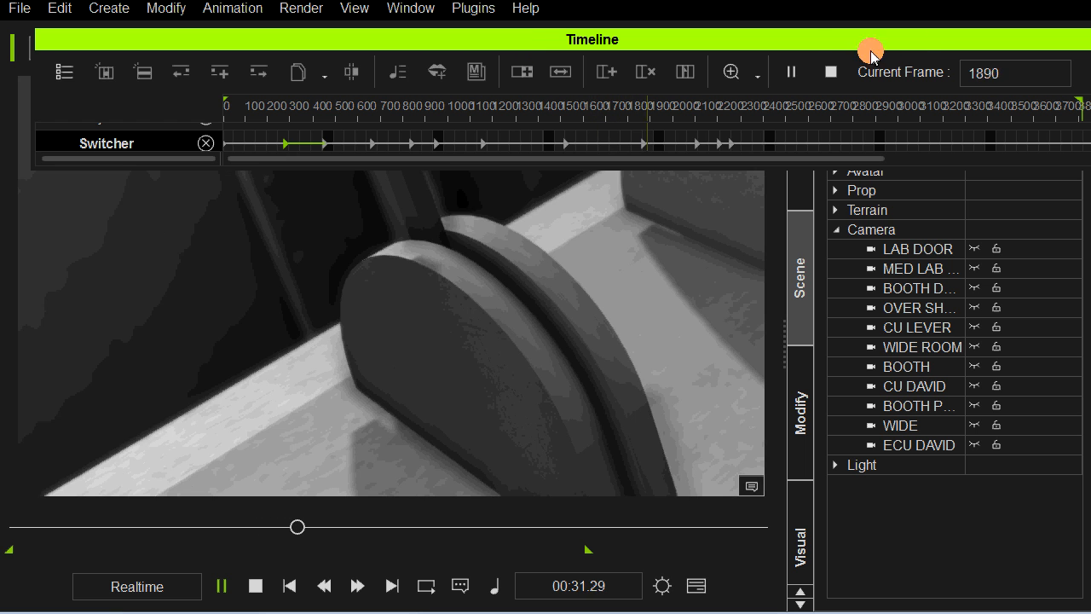
{"action": "double_click", "coordinate": [812, 45]}
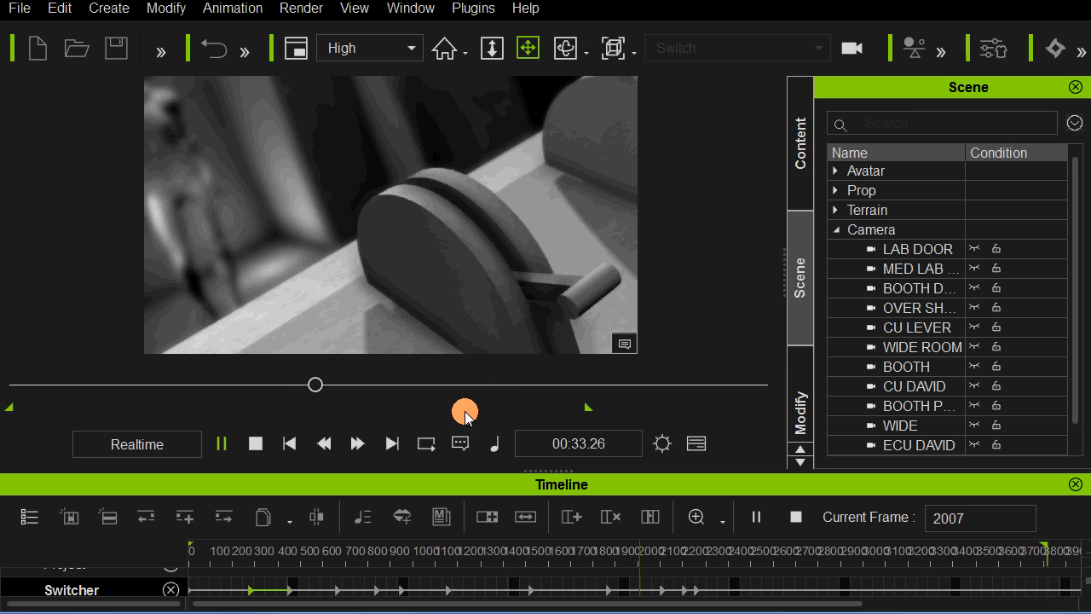